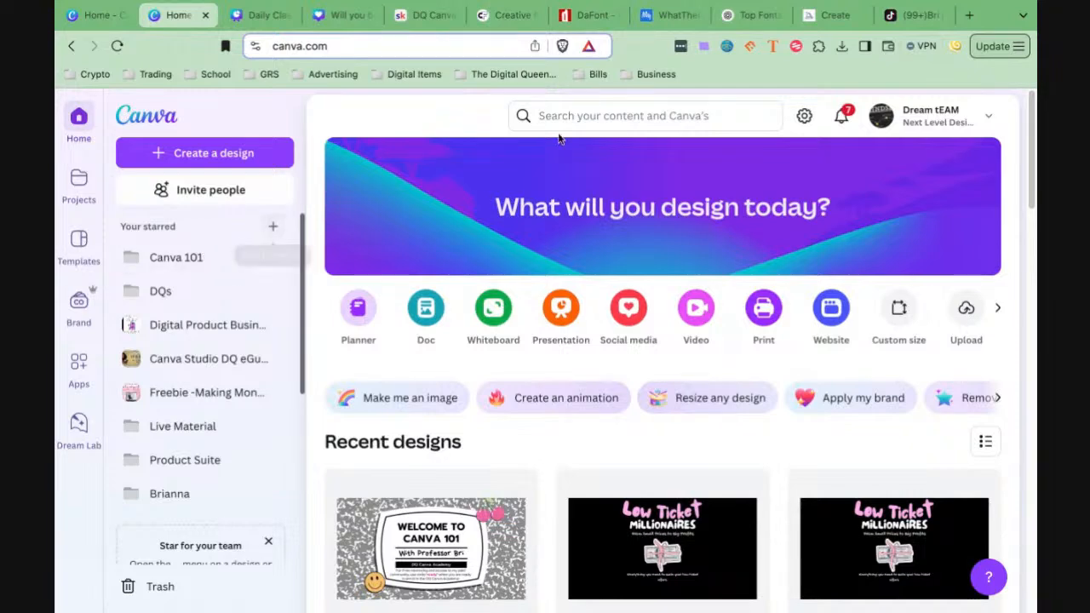
Create a new blank design using the recent custom size of 2000 × 2000 px
left_click(98, 21)
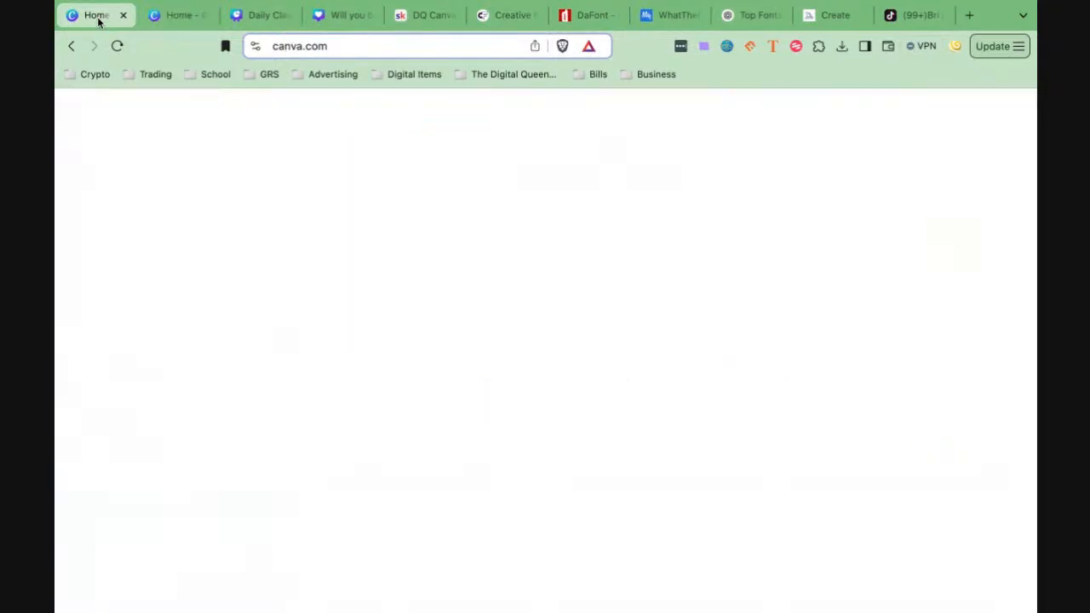
scroll(373, 310, "up", 10)
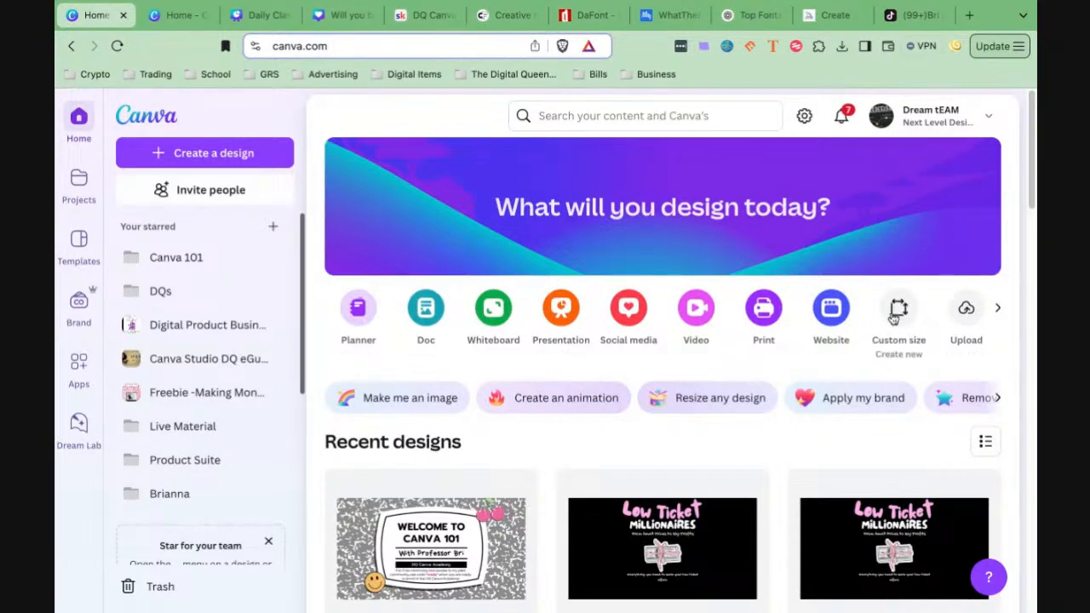
left_click(198, 154)
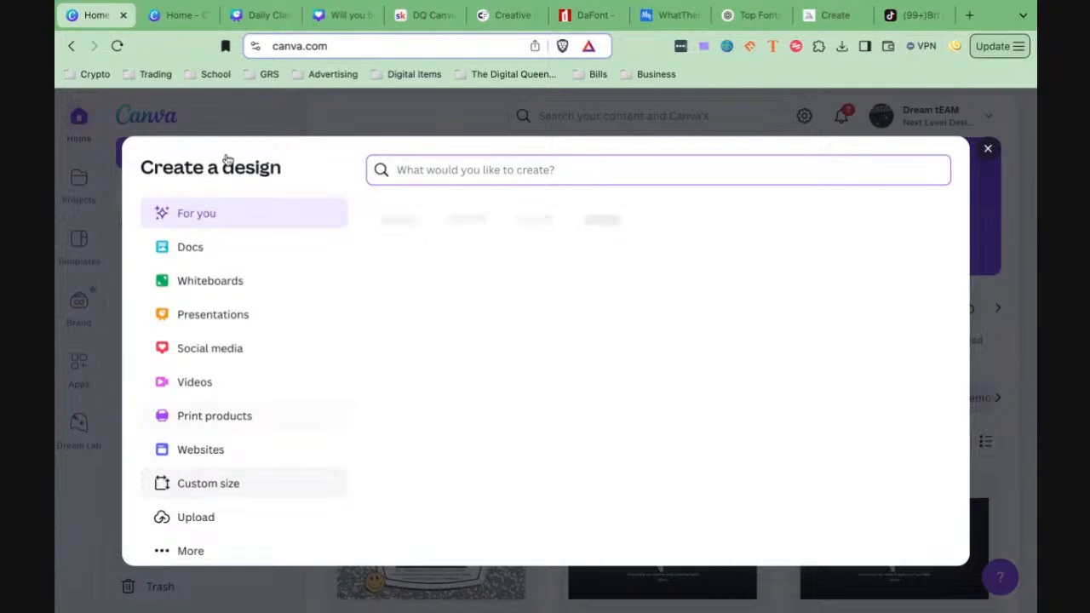
left_click(268, 124)
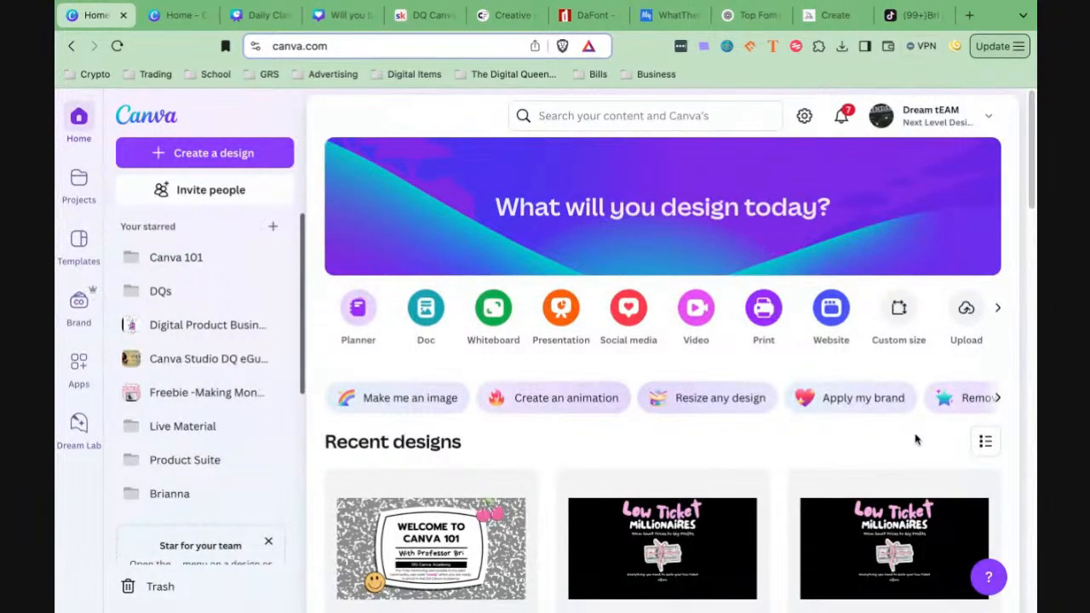
left_click(900, 312)
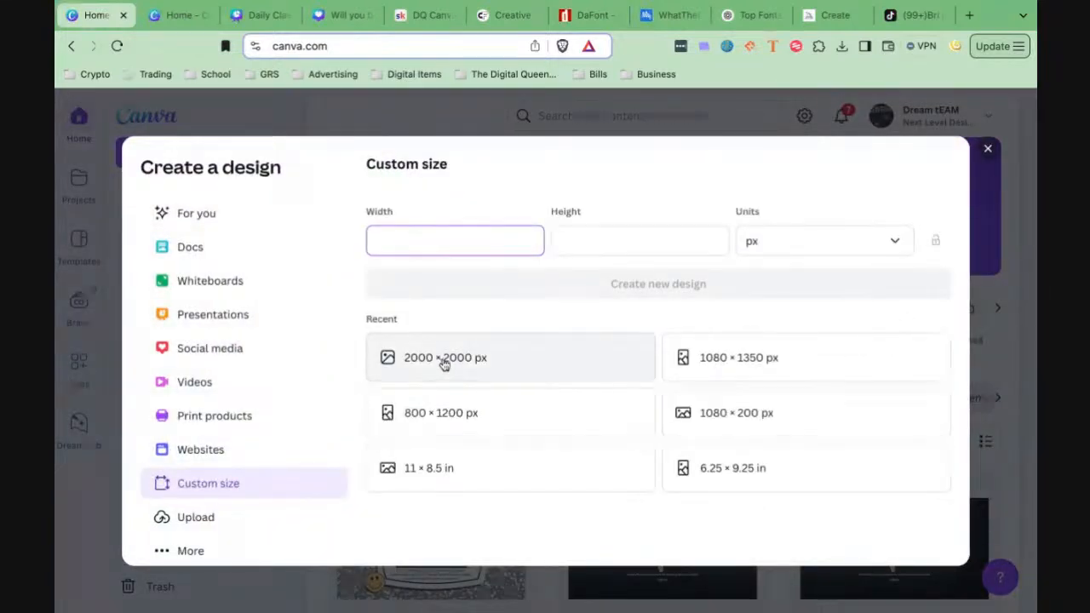
left_click(442, 361)
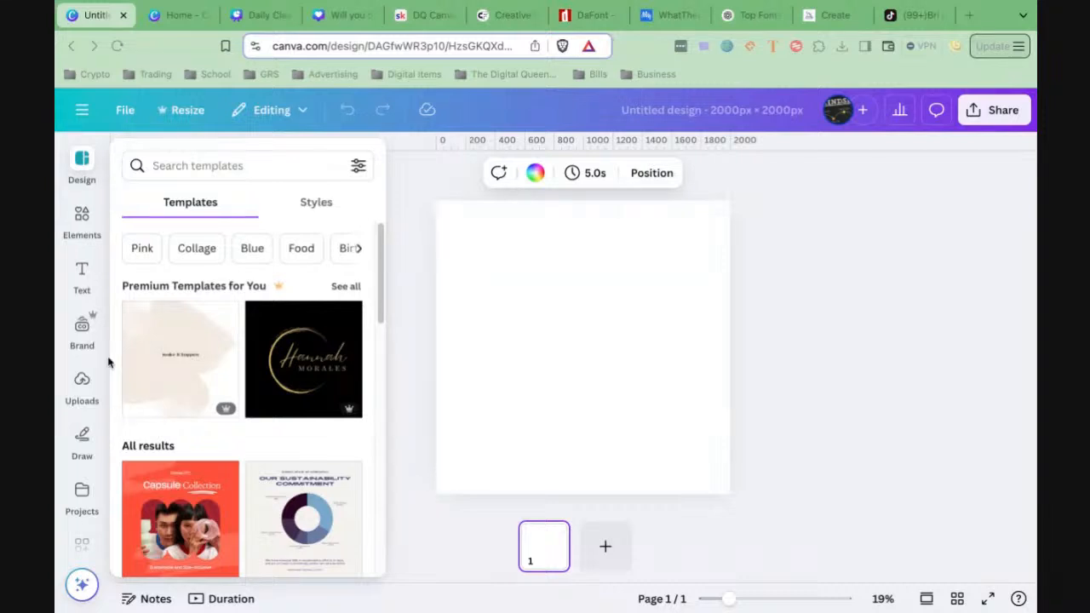
Find the green "Vibe check" font combination in the text library and add it to the blank page
left_click(84, 280)
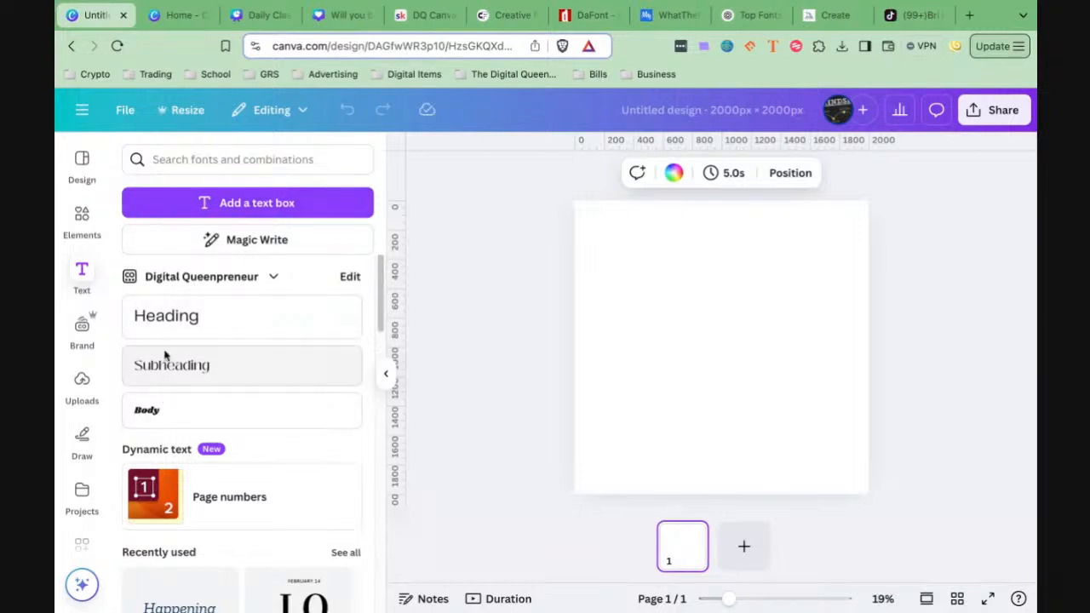
scroll(166, 376, "down", 1)
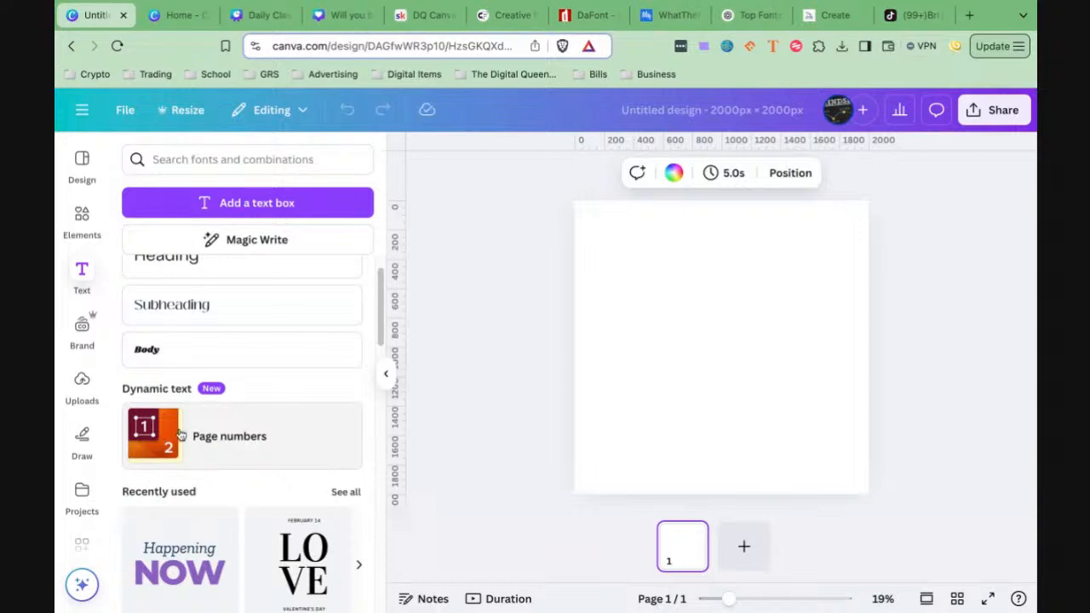
scroll(178, 430, "down", 1)
scroll(173, 392, "down", 2)
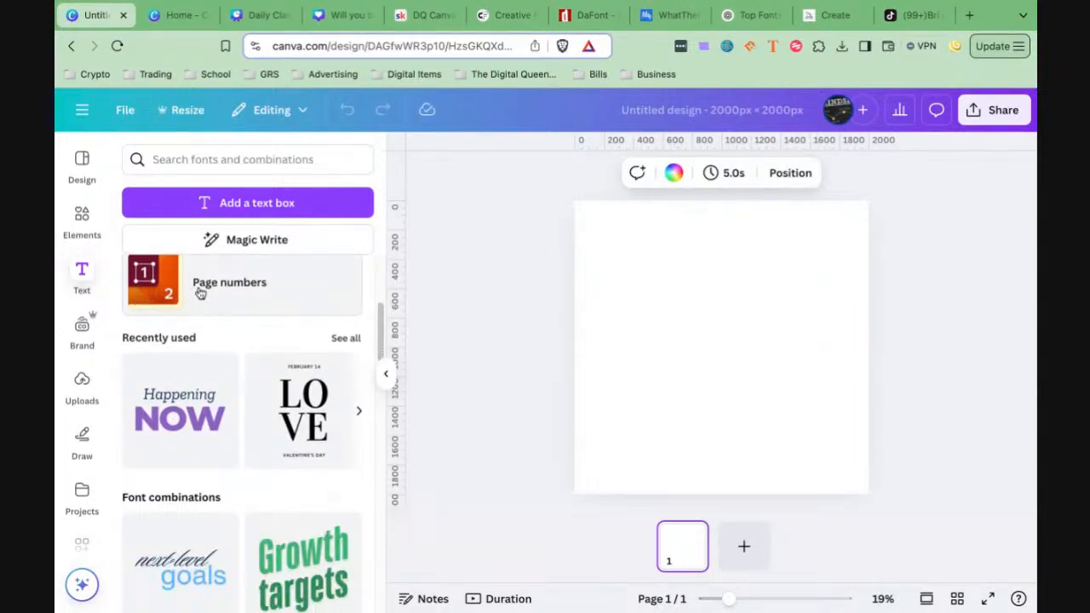
scroll(221, 349, "down", 1)
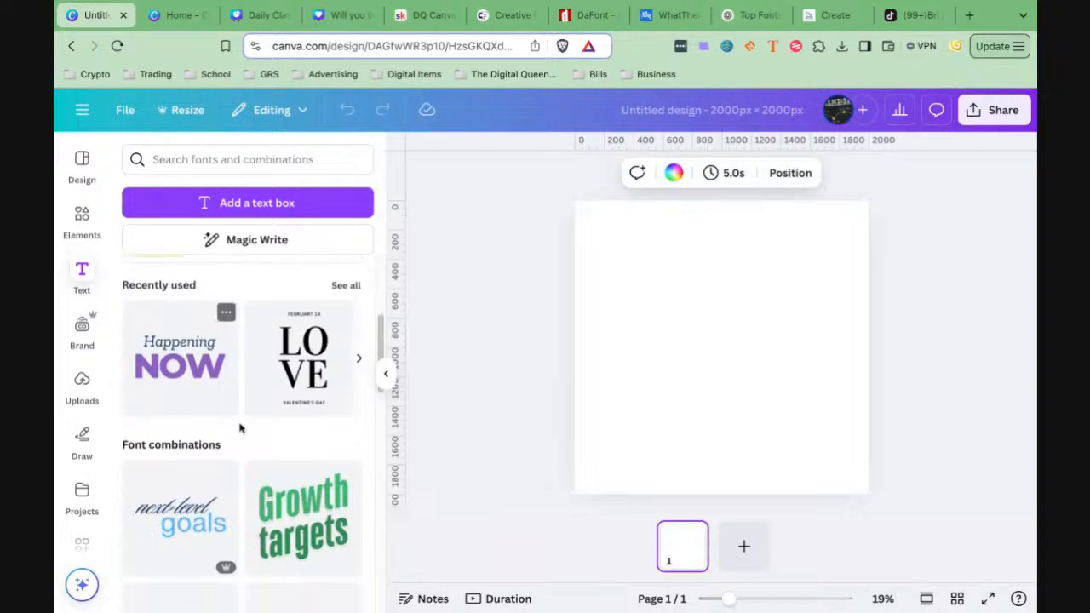
scroll(279, 400, "down", 3)
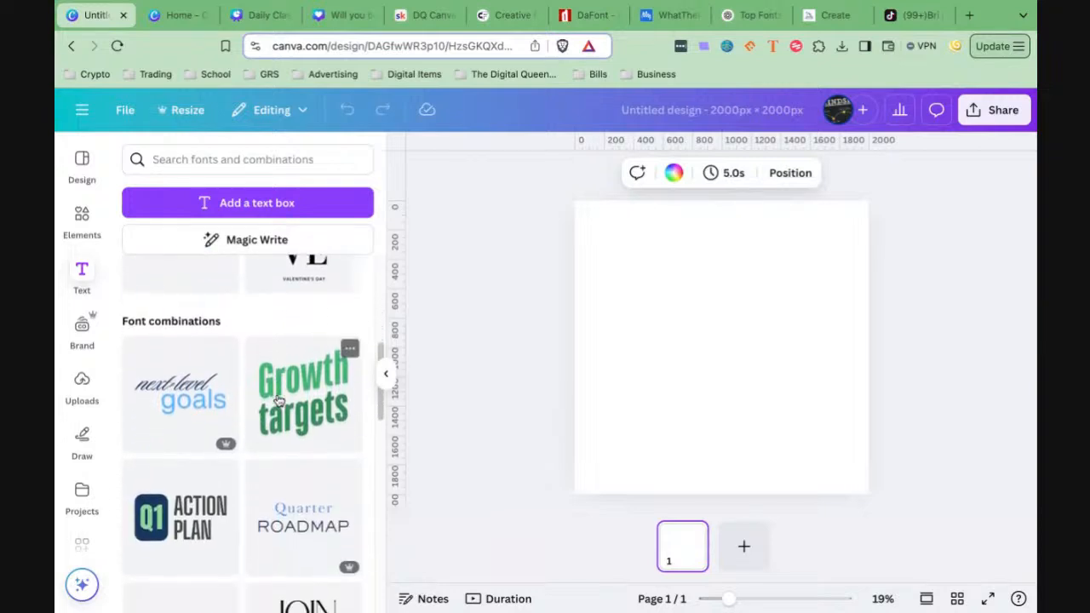
scroll(225, 364, "down", 1)
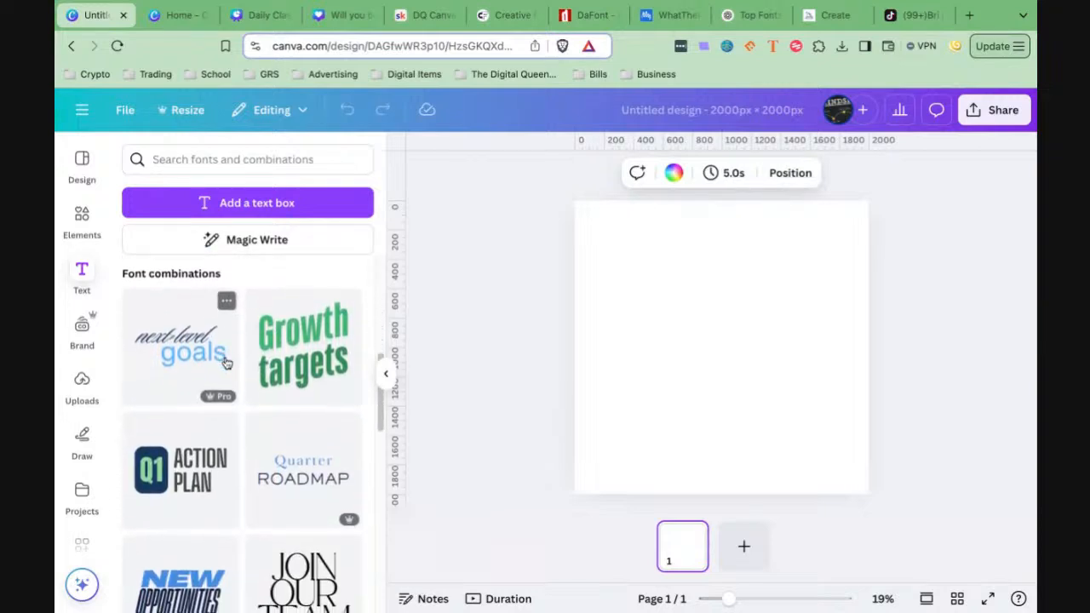
scroll(223, 364, "down", 1)
scroll(223, 364, "down", 4)
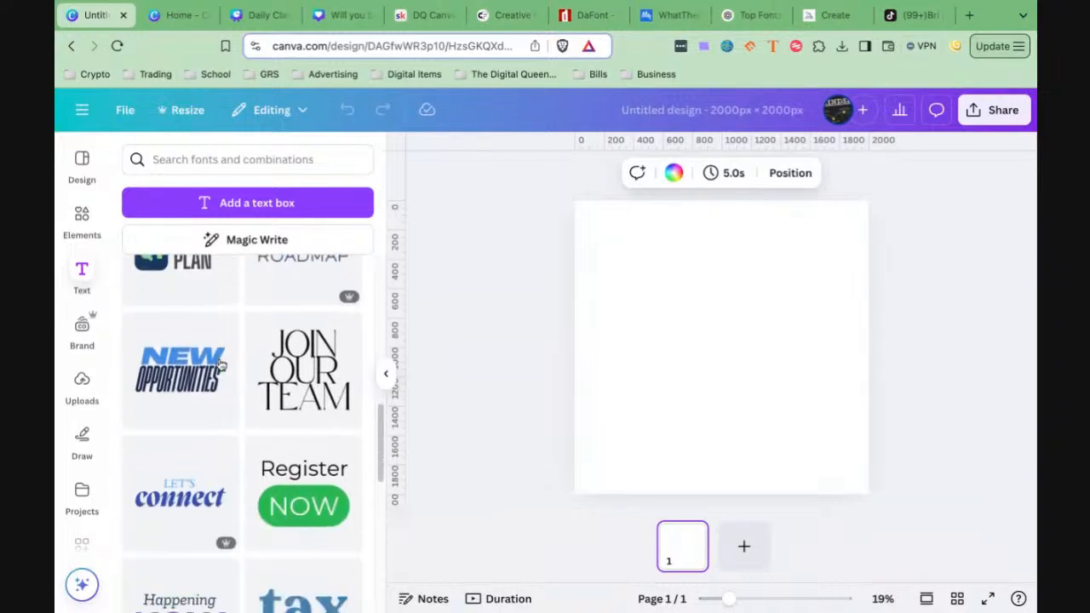
scroll(221, 364, "down", 2)
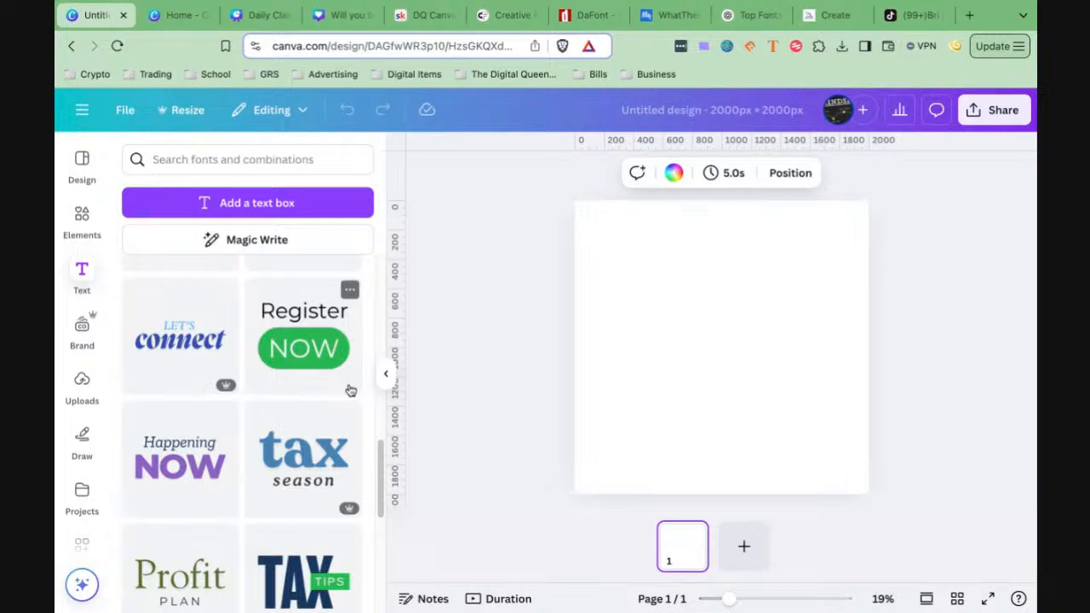
scroll(220, 410, "down", 9)
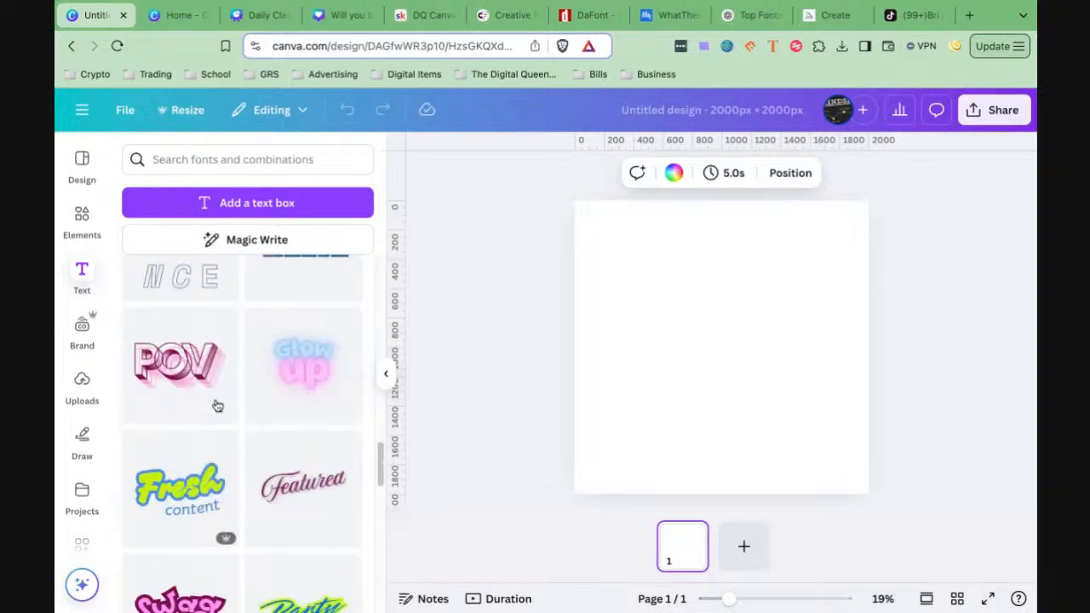
scroll(217, 406, "down", 7)
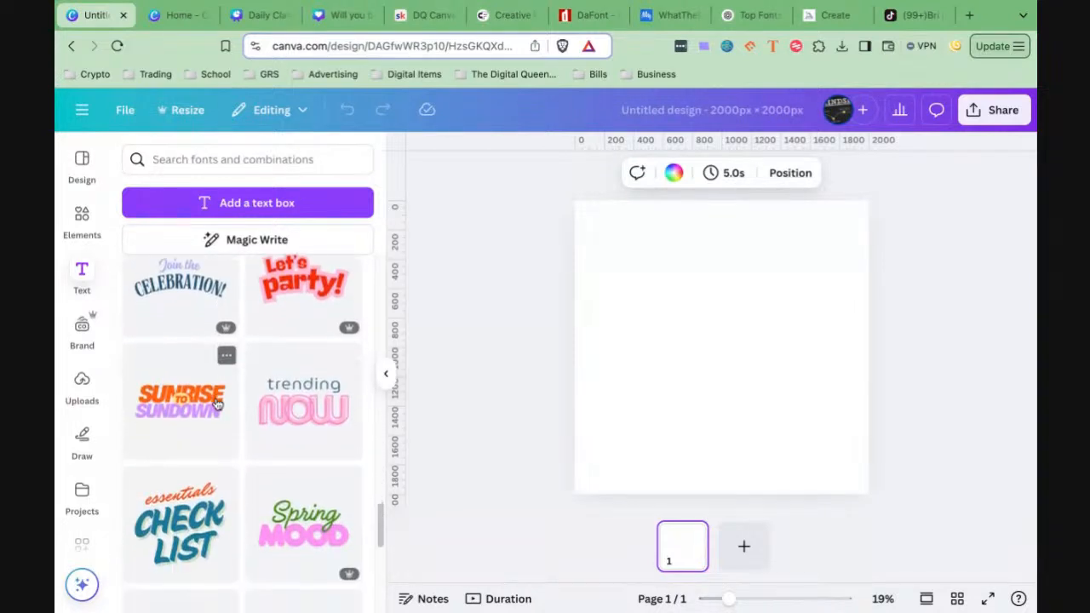
scroll(217, 404, "up", 1)
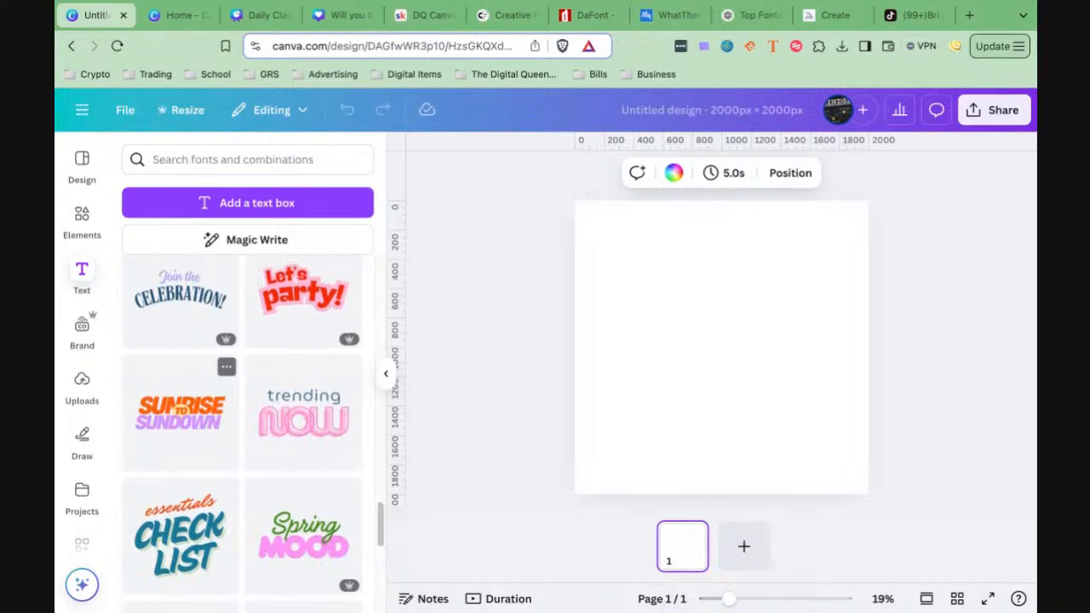
scroll(218, 405, "down", 3)
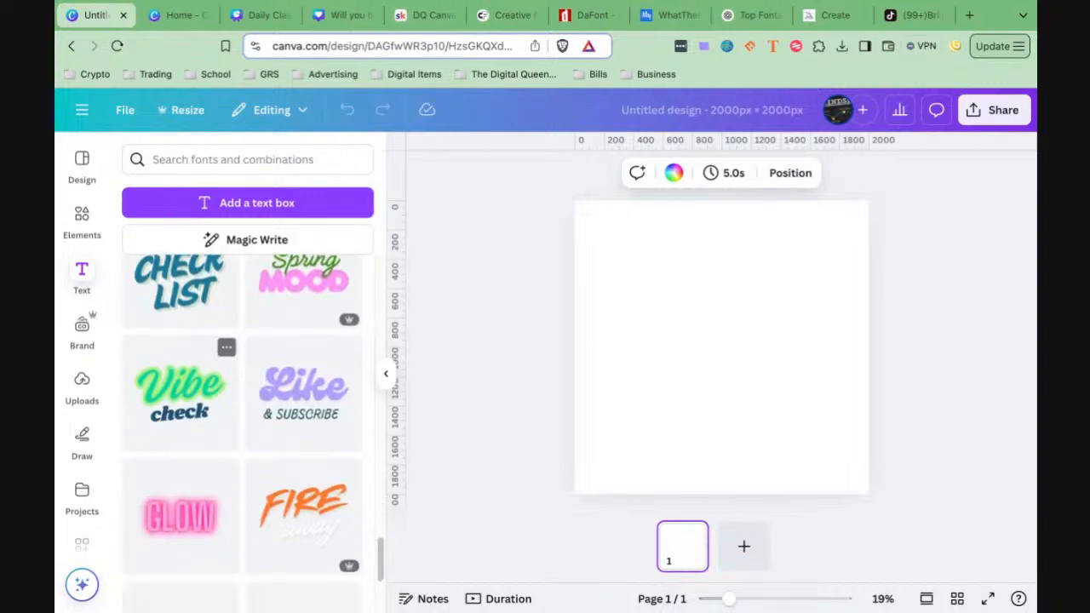
scroll(217, 405, "down", 1)
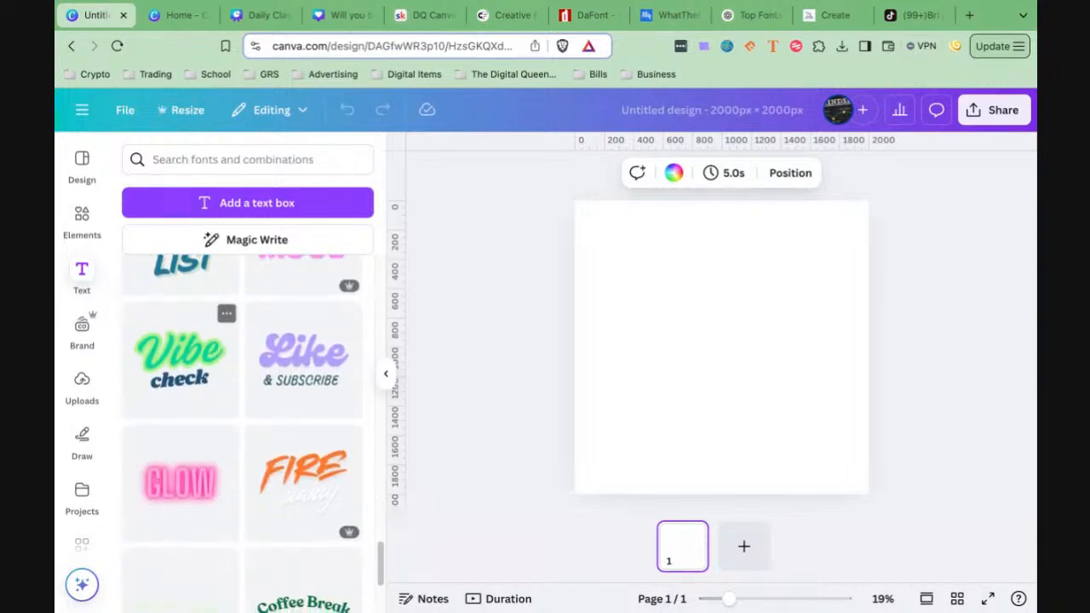
scroll(242, 430, "down", 1)
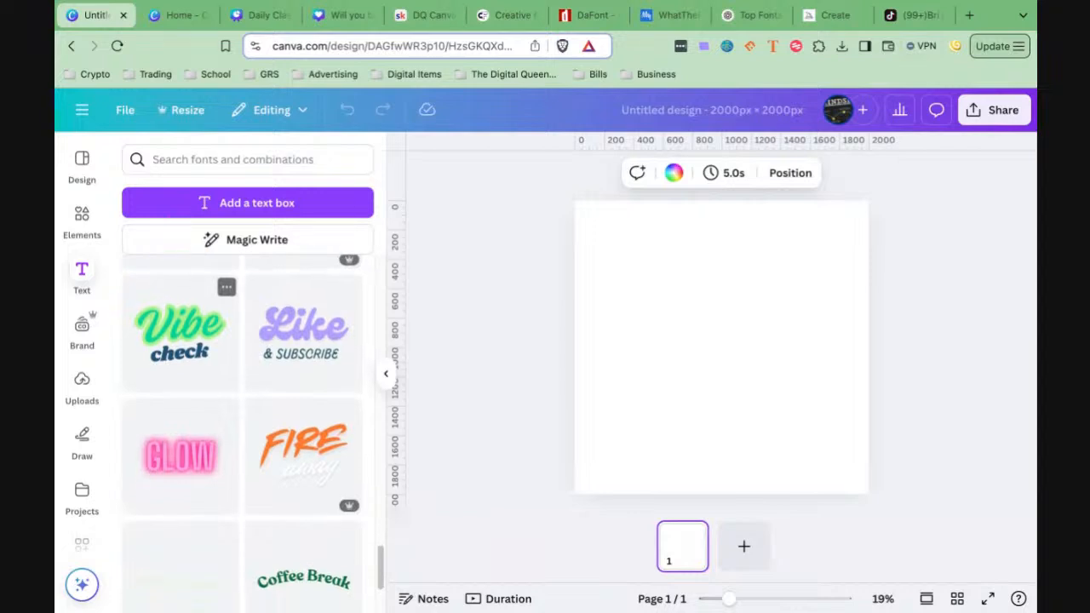
scroll(218, 402, "down", 1)
scroll(218, 402, "up", 1)
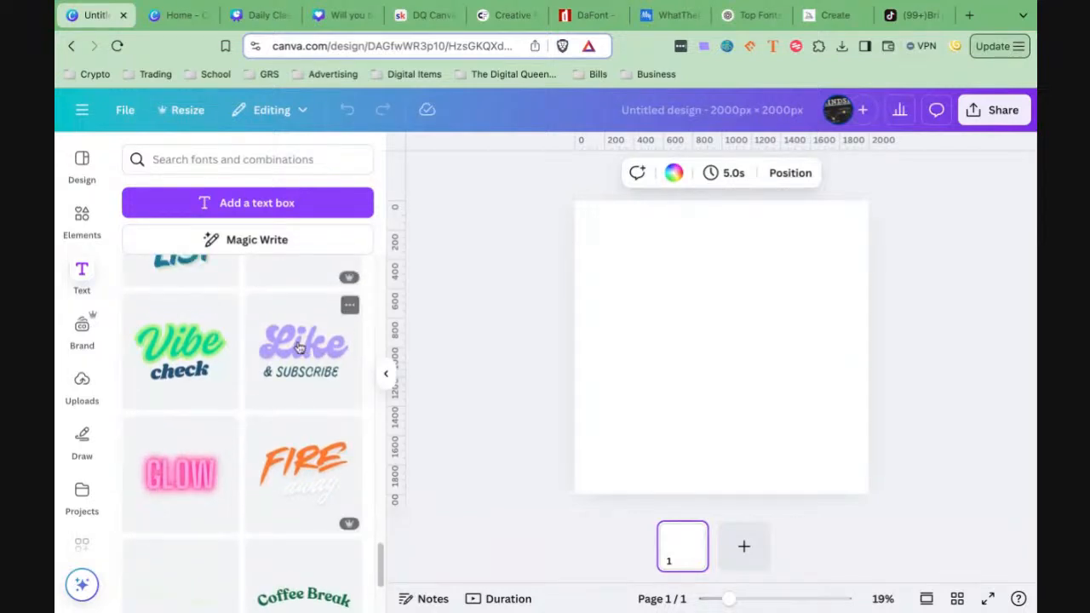
left_click(168, 358)
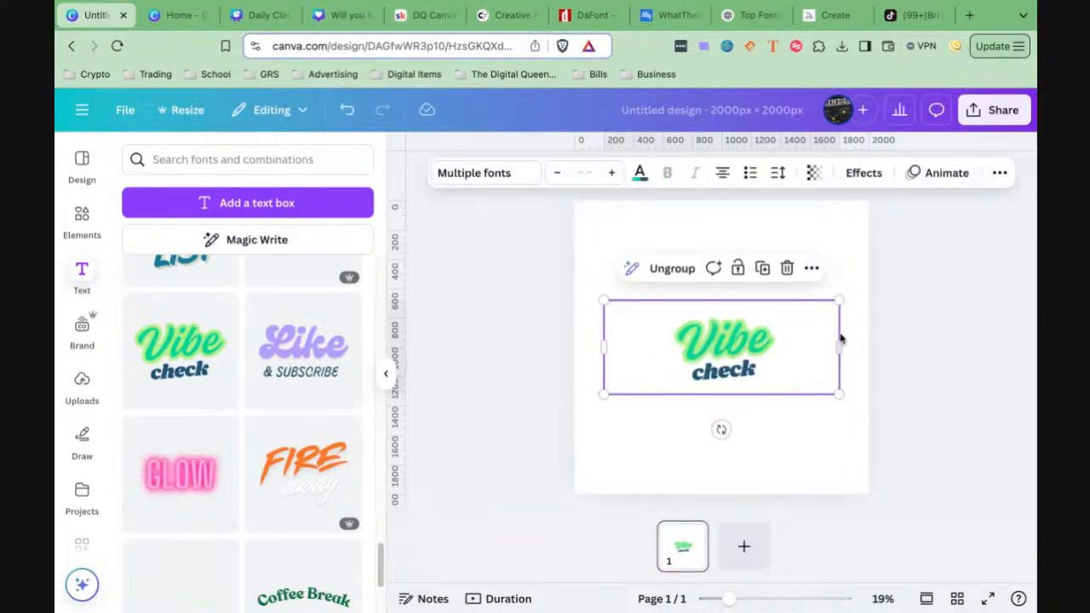
Enlarge the "Vibe check" group until the lettering spans most of the page width, and ungroup it
left_click_drag(840, 300, 1036, 200)
left_click_drag(814, 304, 682, 315)
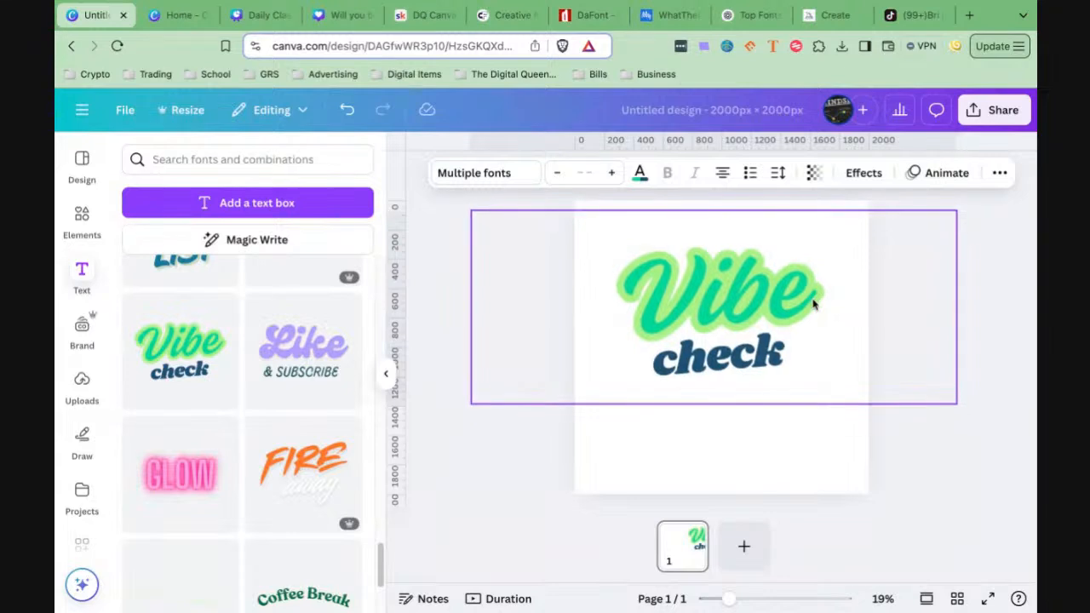
left_click(661, 438)
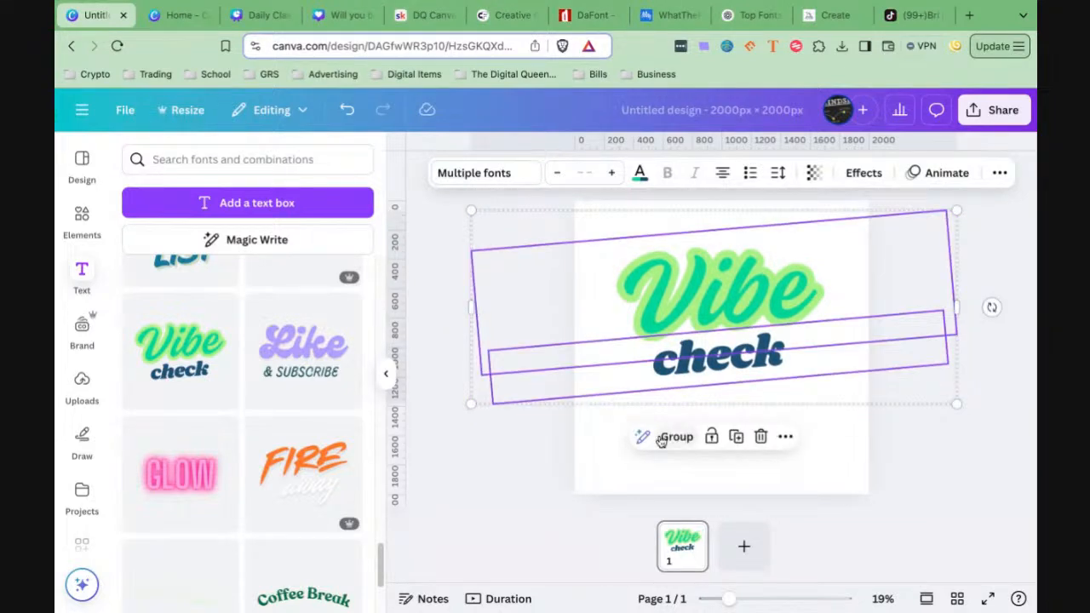
Check which font each of the separate words "Vibe" and "check" uses
left_click(805, 460)
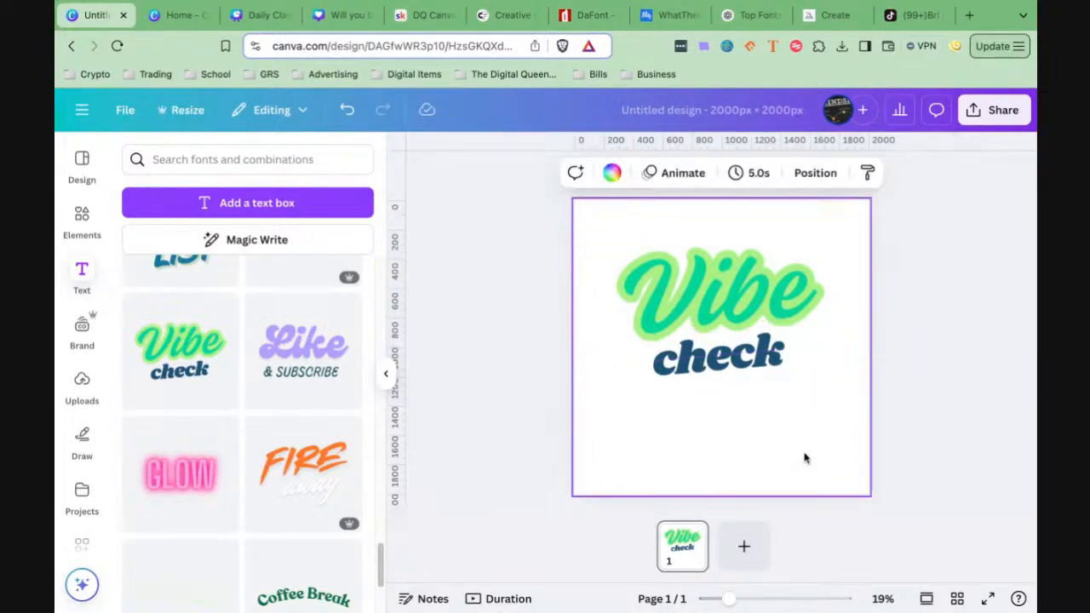
left_click(718, 298)
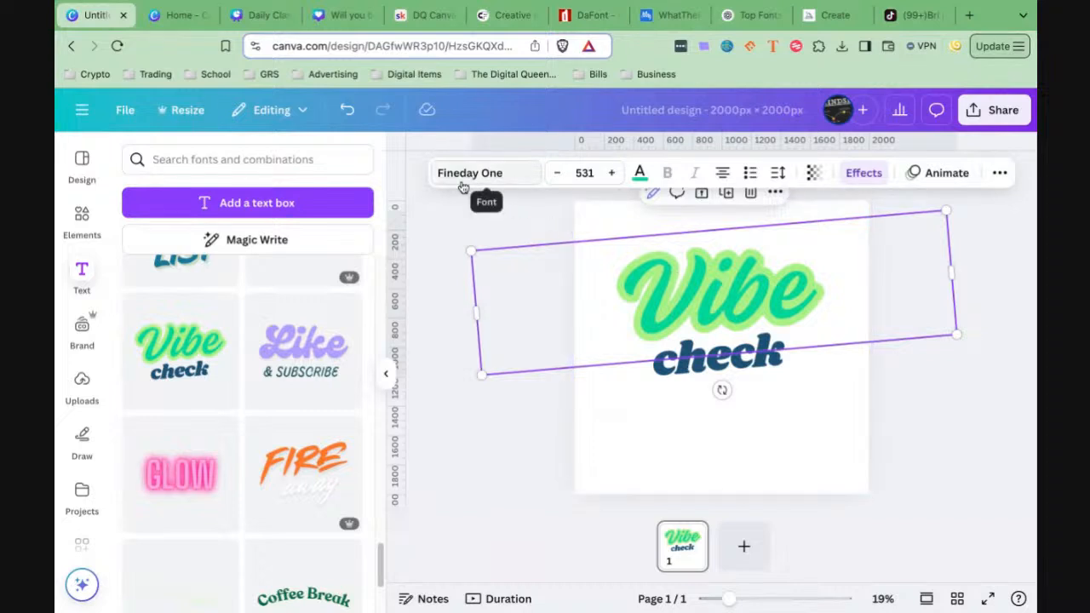
left_click(738, 376)
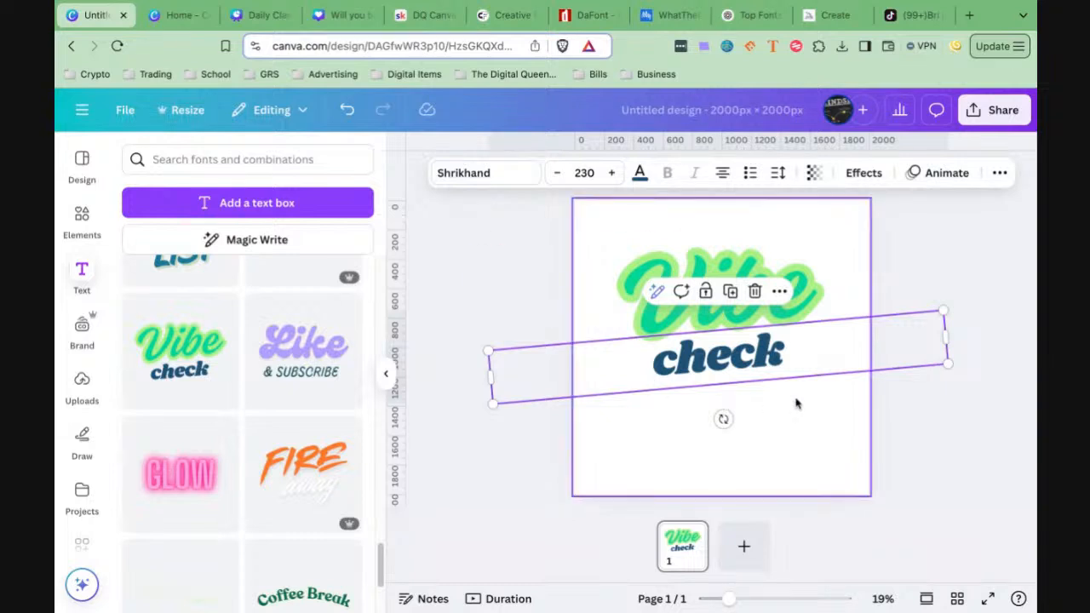
Narrow the text boxes of both words together and scale them down into the page's upper-left corner area
left_click(529, 242)
left_click_drag(529, 228, 774, 352)
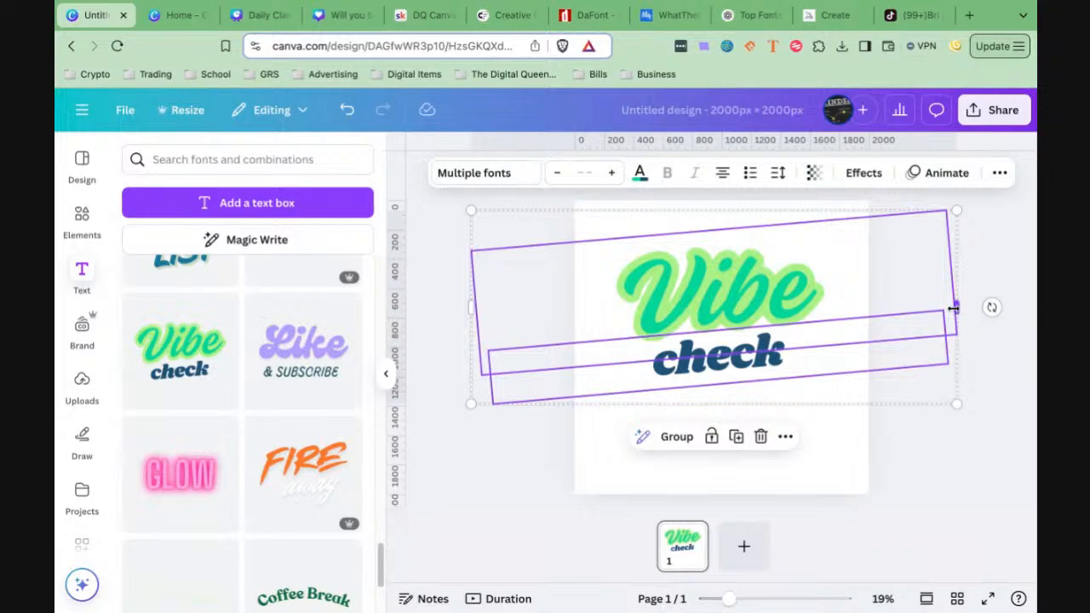
left_click_drag(954, 309, 701, 308)
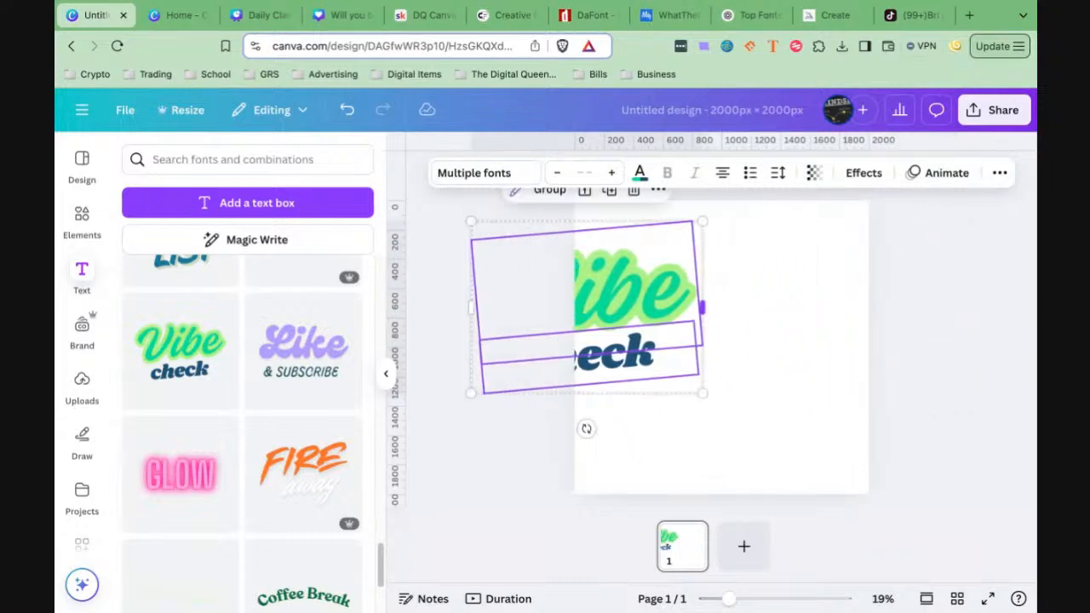
left_click_drag(703, 392, 749, 428)
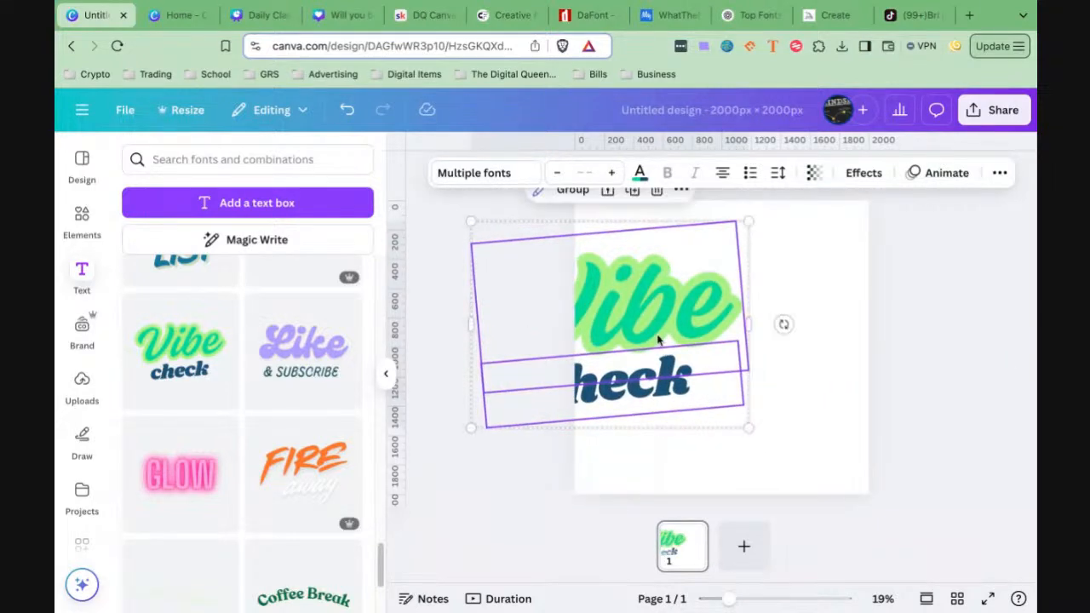
left_click_drag(657, 339, 748, 293)
left_click_drag(840, 381, 686, 266)
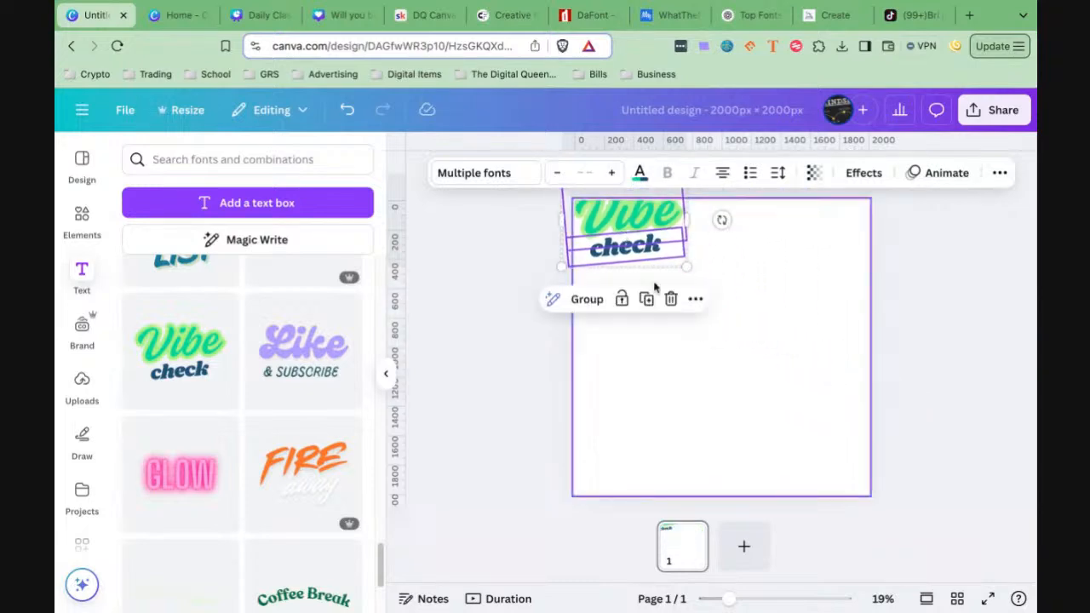
left_click_drag(625, 219, 654, 265)
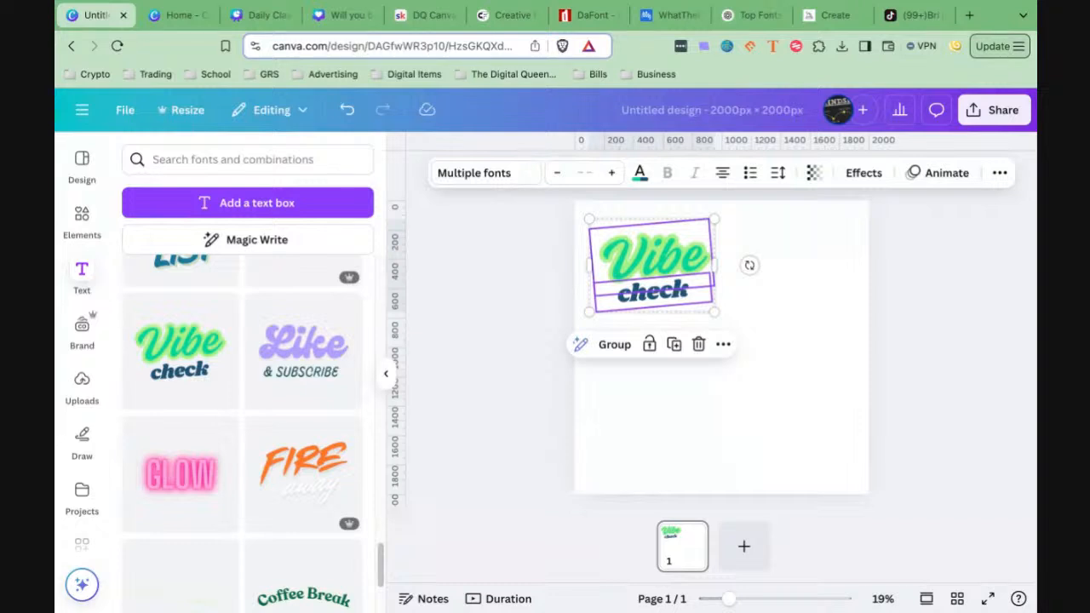
Replace the word "Vibe" in the green text with "BE"
left_click(659, 389)
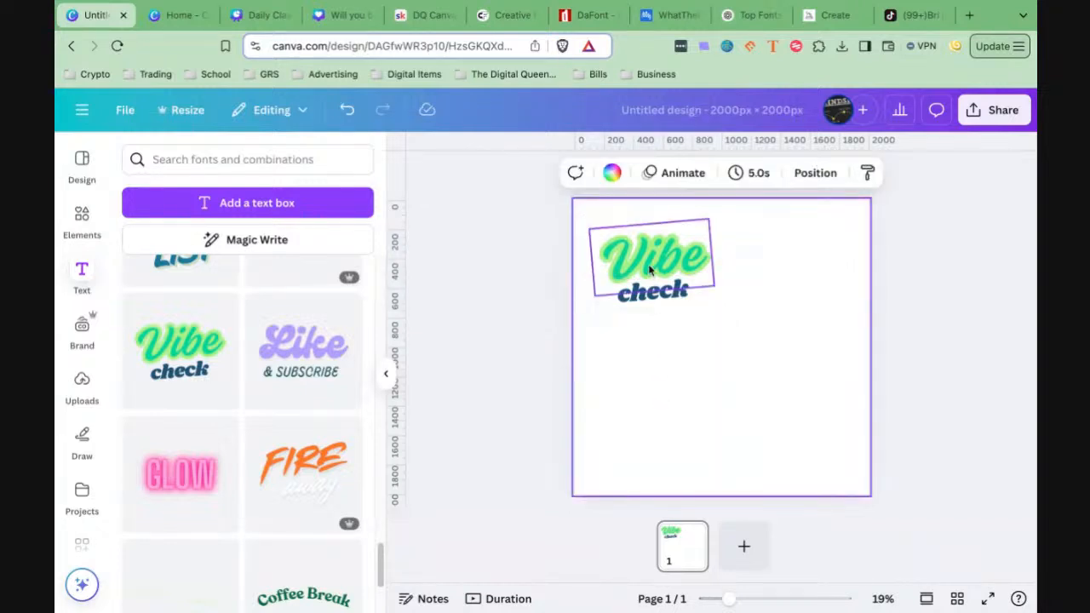
left_click(650, 269)
double_click(650, 269)
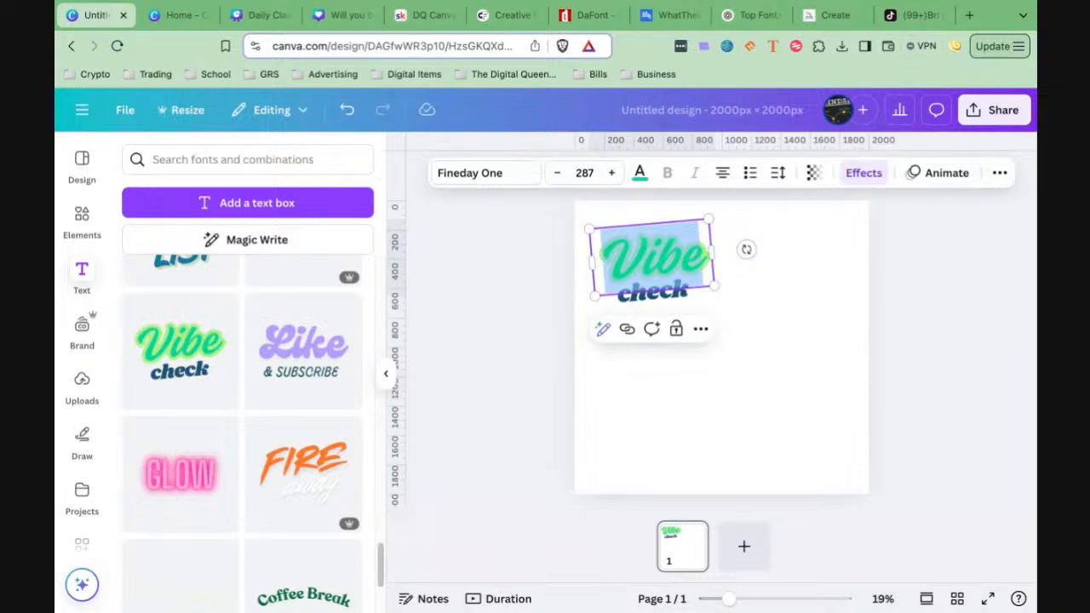
type("BE")
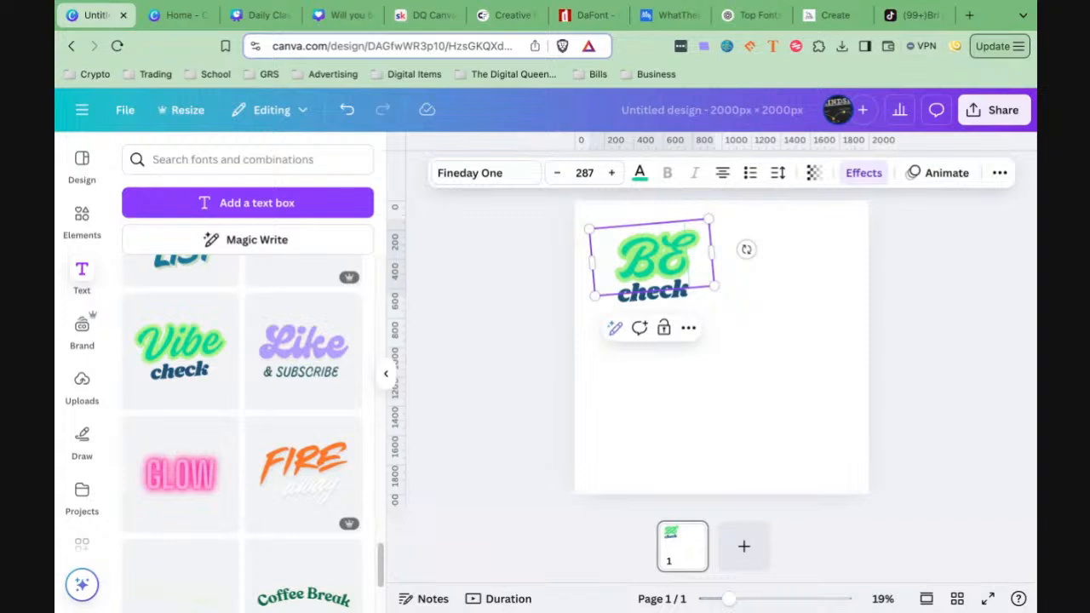
Complete the green text as "Beauty &" and widen its text box until the wording fits on one line
key("BackSpace")
type("ea")
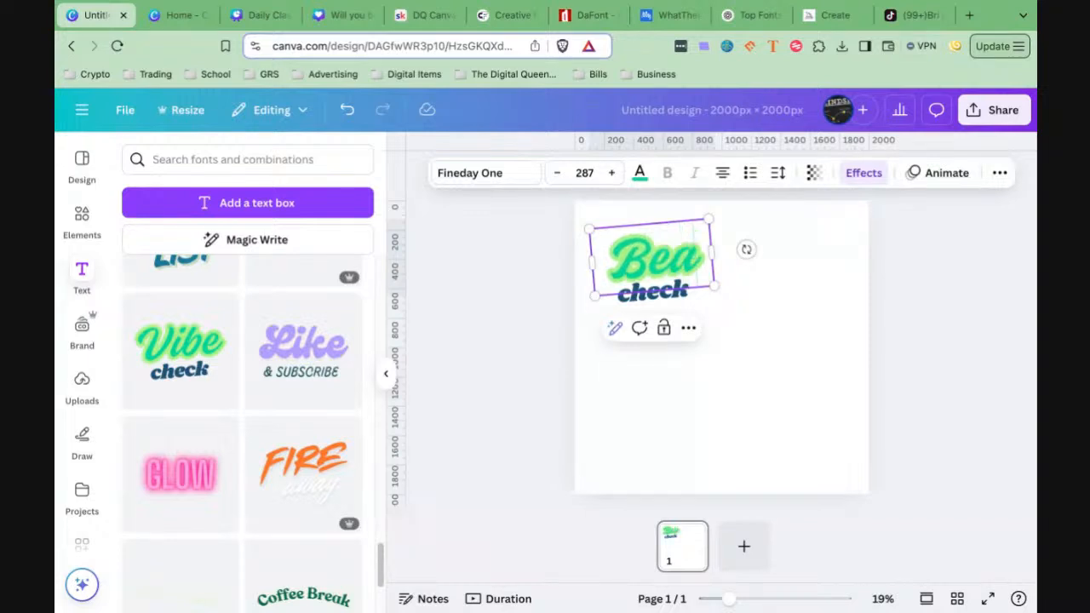
type("uty")
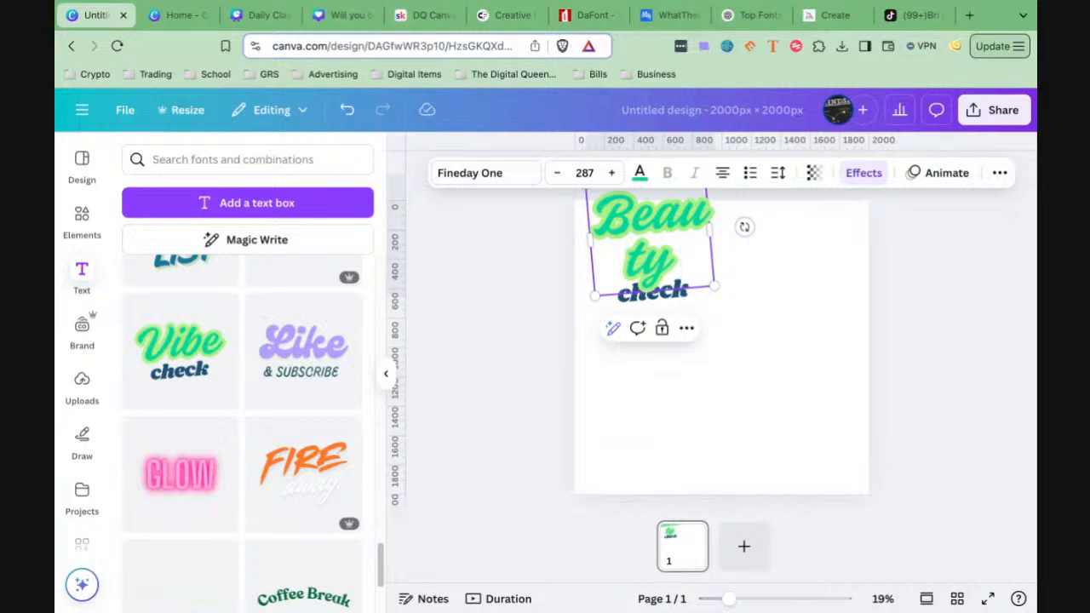
type(" &")
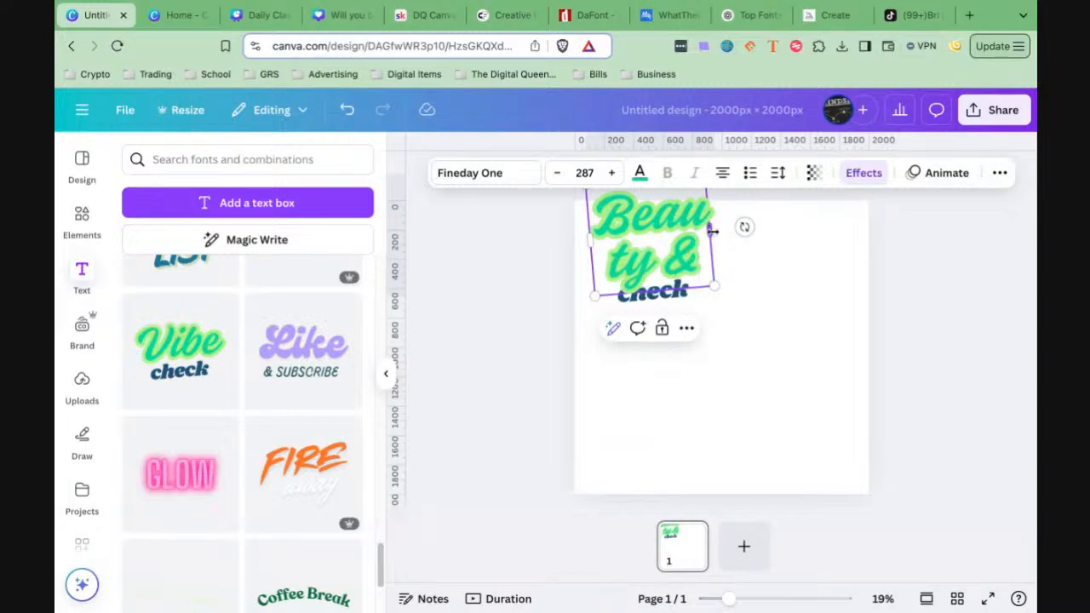
left_click_drag(712, 230, 845, 241)
Replace the word "check" with "slay", fit its text box to the word and enlarge it to font size 193
left_click(673, 291)
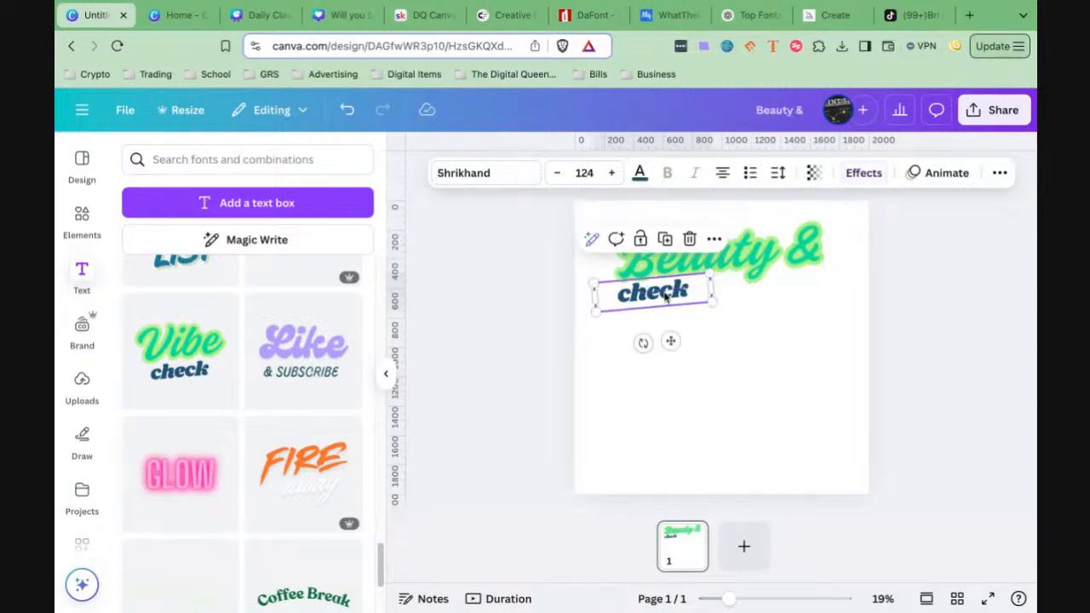
double_click(664, 292)
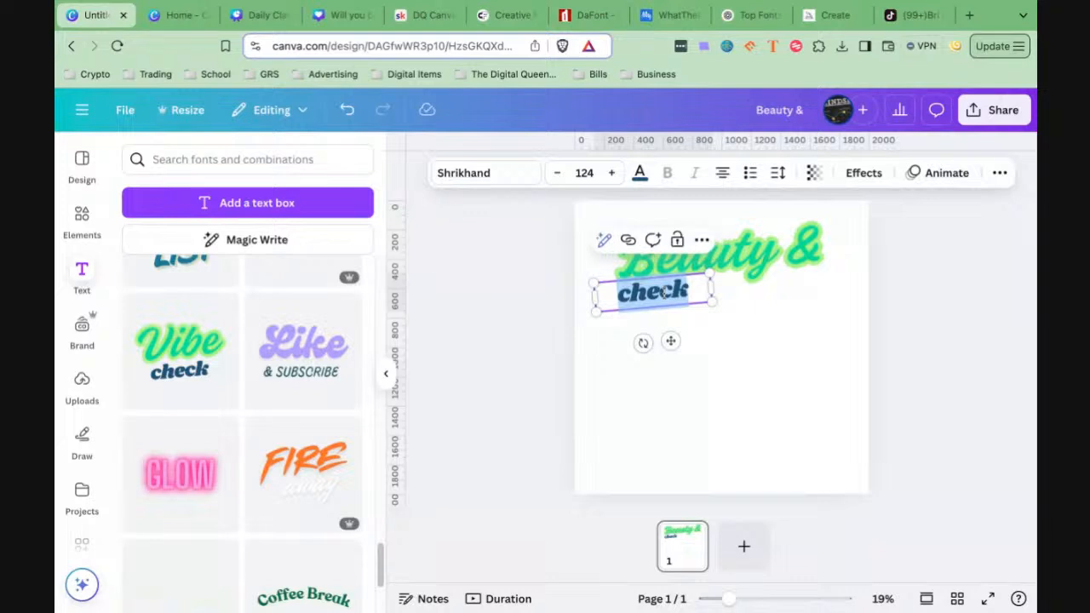
type("slay")
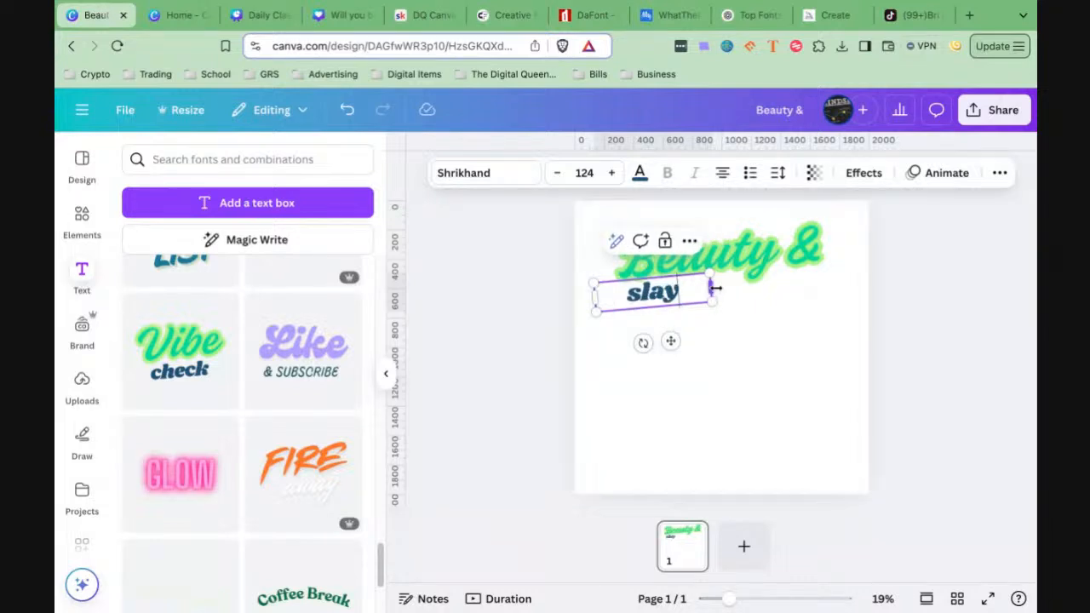
left_click_drag(714, 287, 681, 259)
left_click_drag(657, 342, 662, 347)
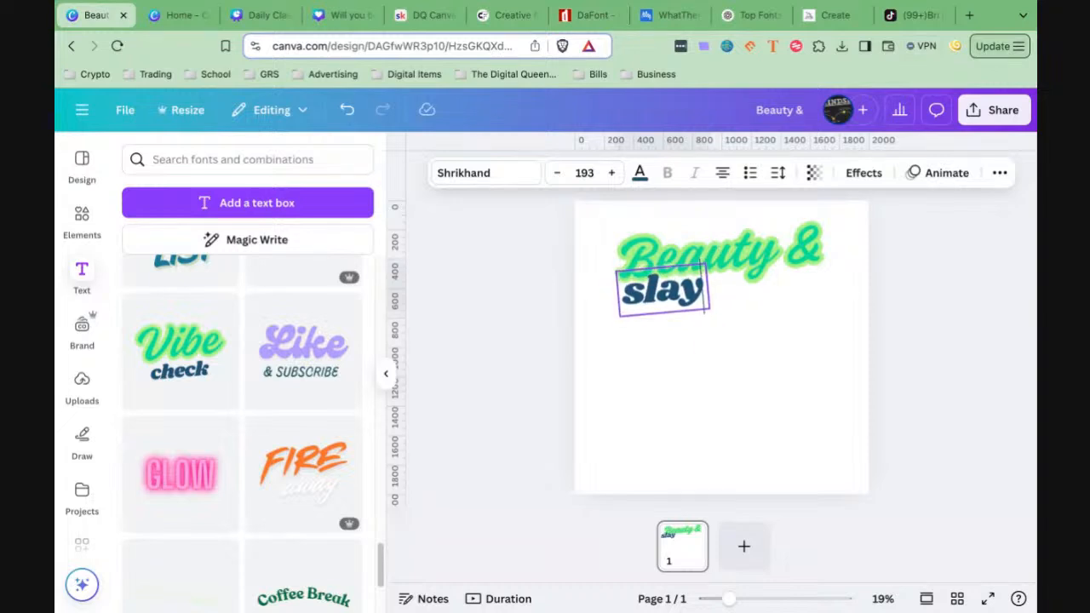
Move the word "slay" beneath the ampersand of "Beauty &" and scale it down slightly
left_click(608, 343)
left_click_drag(630, 297, 673, 303)
key("Right")
key("Right")
key("Right")
key("Right")
key("Right")
key("Right")
key("Up")
key("Up")
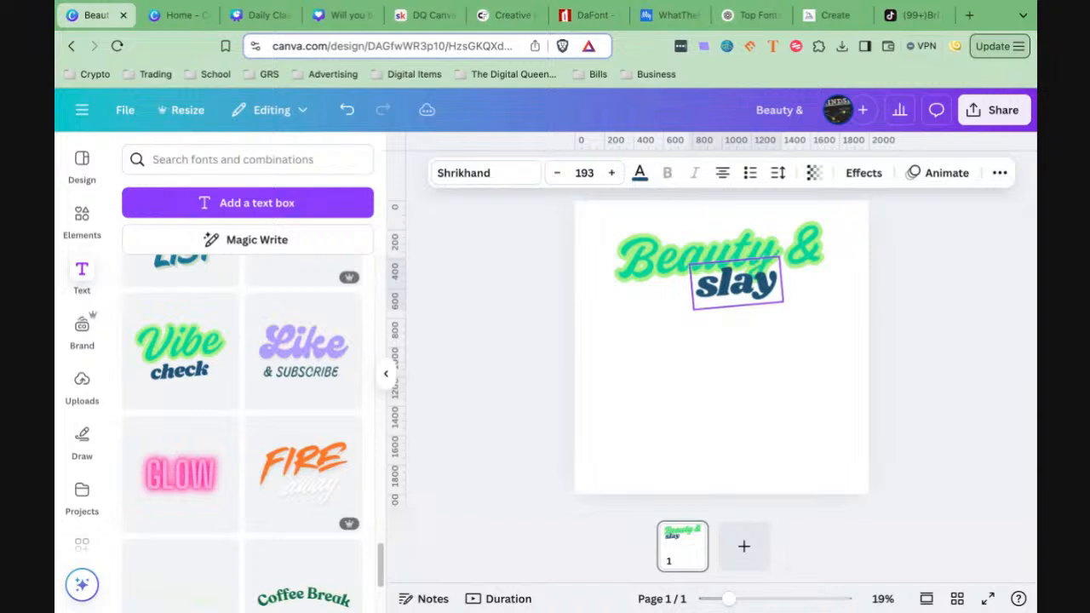
left_click_drag(737, 282, 801, 283)
left_click(629, 352)
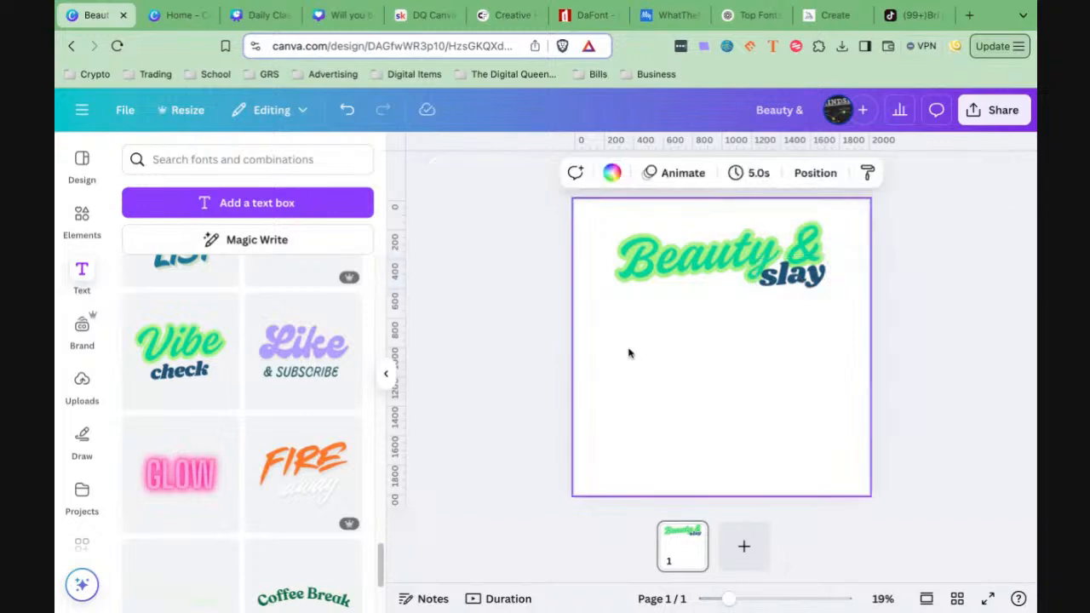
Shift both texts together toward the page's upper-left corner and enlarge them until "Beauty &" has font size 329
left_click_drag(577, 246, 882, 251)
left_click_drag(786, 256, 756, 255)
left_click(832, 424)
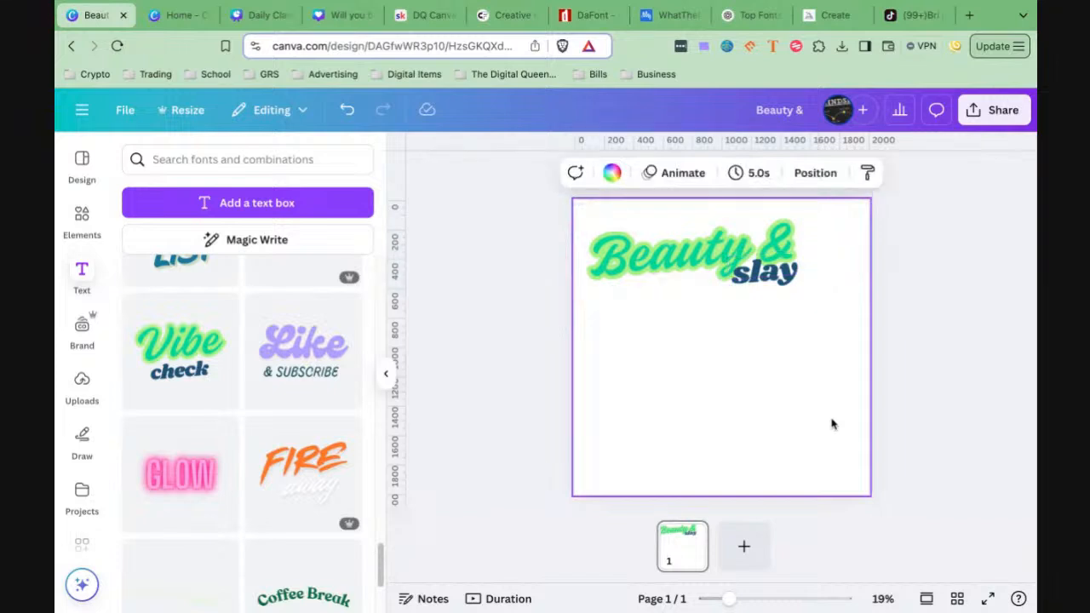
left_click_drag(535, 251, 856, 306)
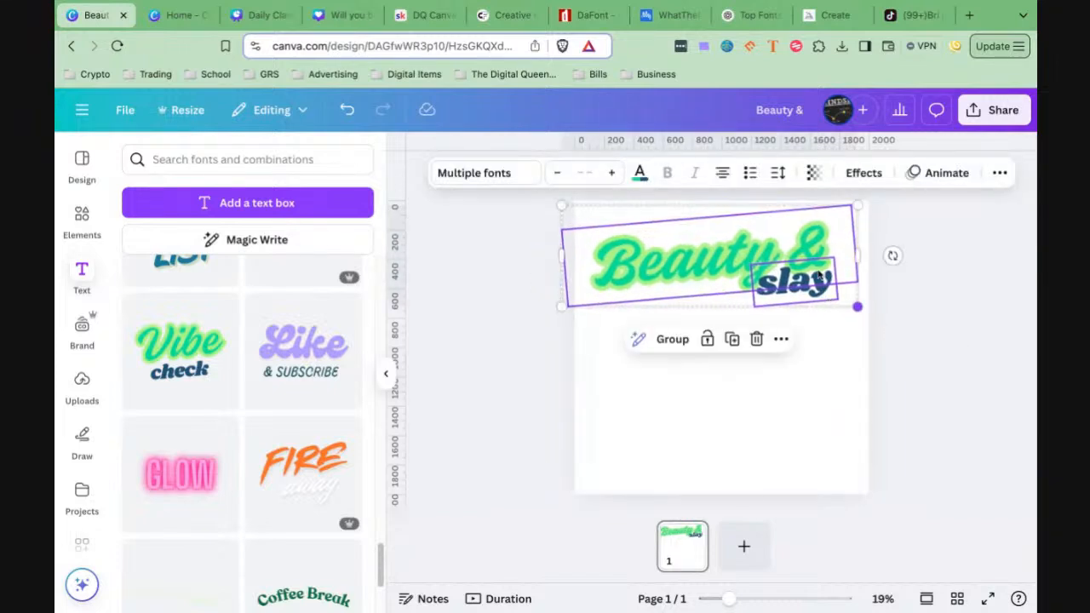
left_click_drag(809, 269, 804, 263)
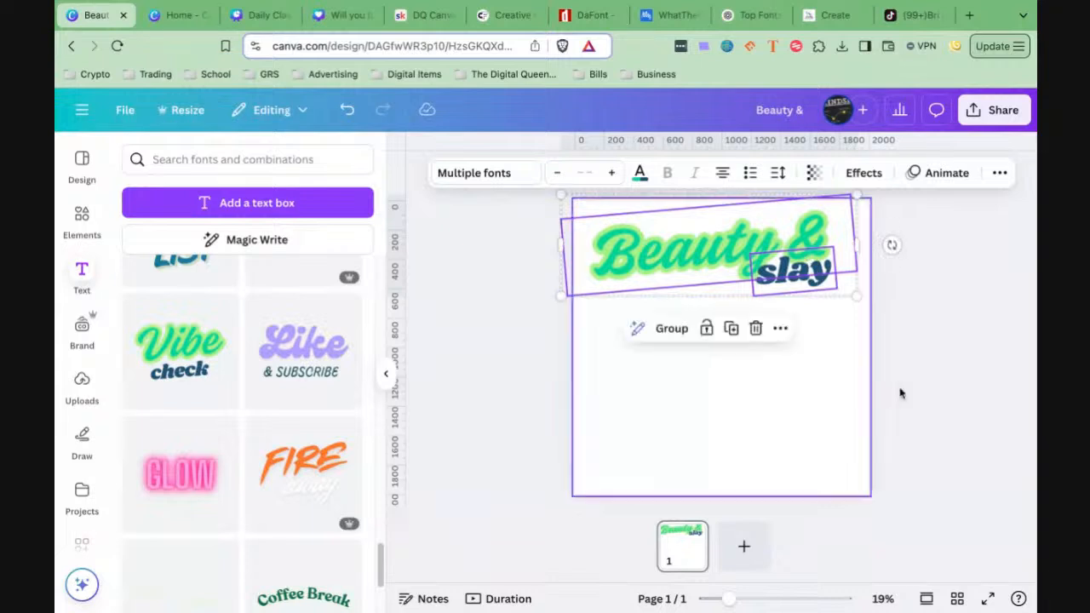
left_click(901, 398)
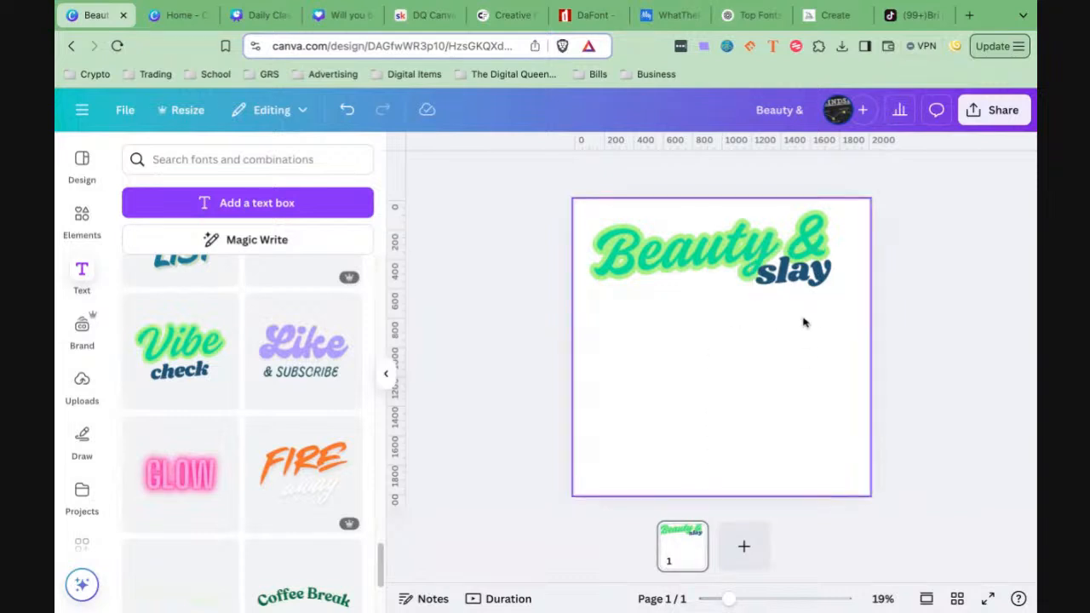
Replace the word "slay" with "baber" and widen its text box until the word fits on one line
left_click(799, 277)
double_click(799, 278)
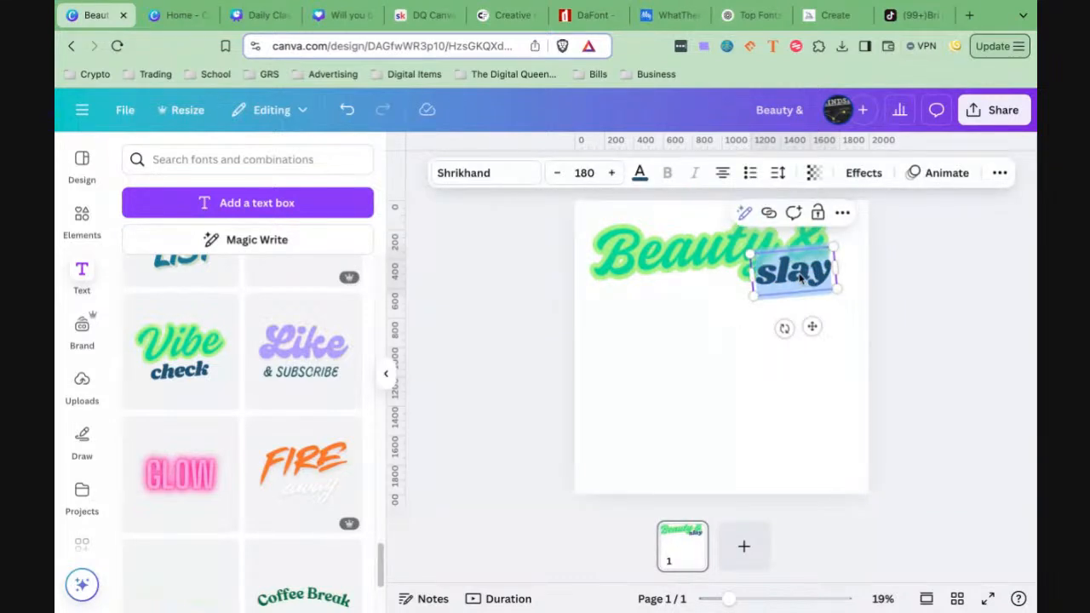
type("bab")
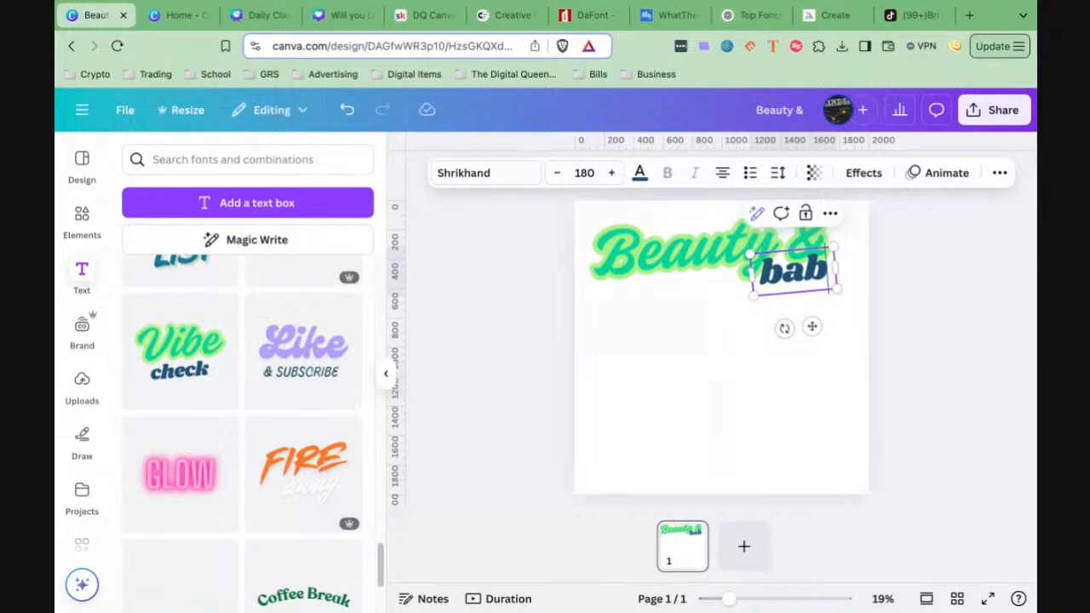
type("er")
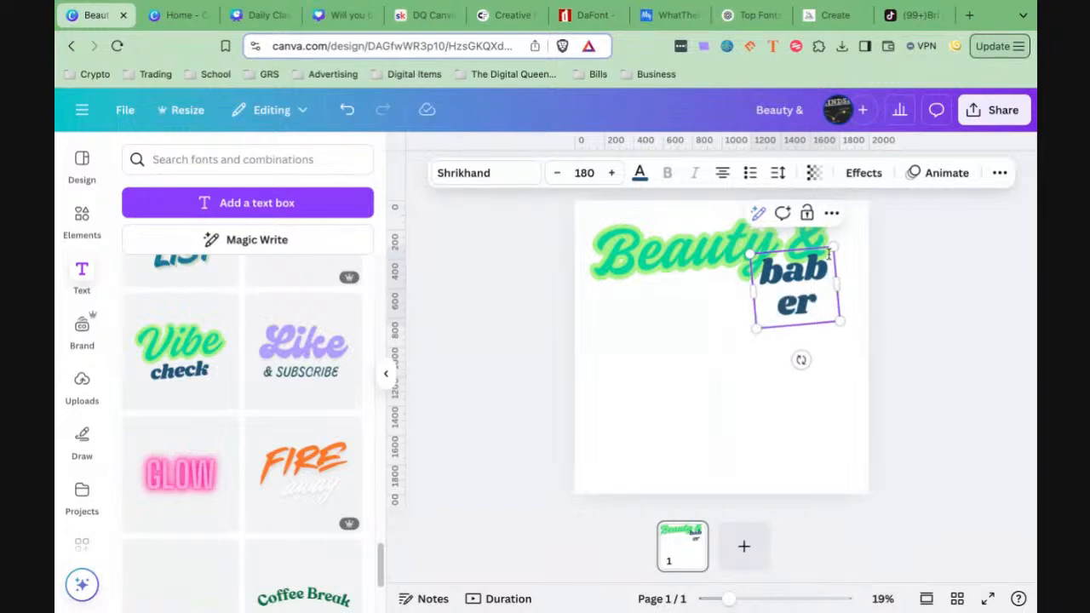
left_click_drag(839, 287, 934, 300)
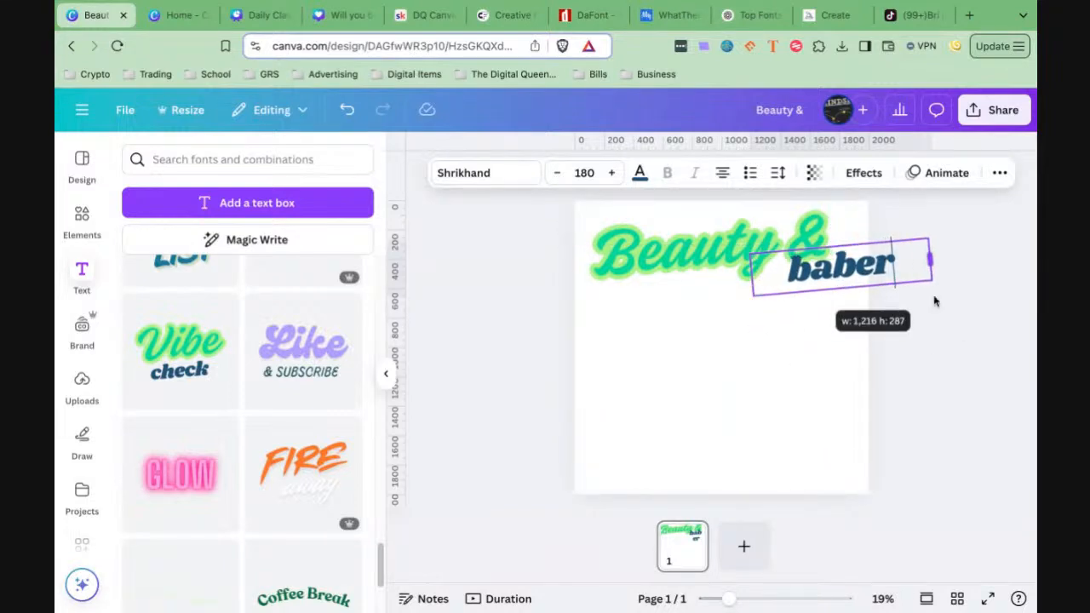
Scale the word "baber" down to font size 145 and position it beneath the ampersand
left_click_drag(860, 323, 808, 330)
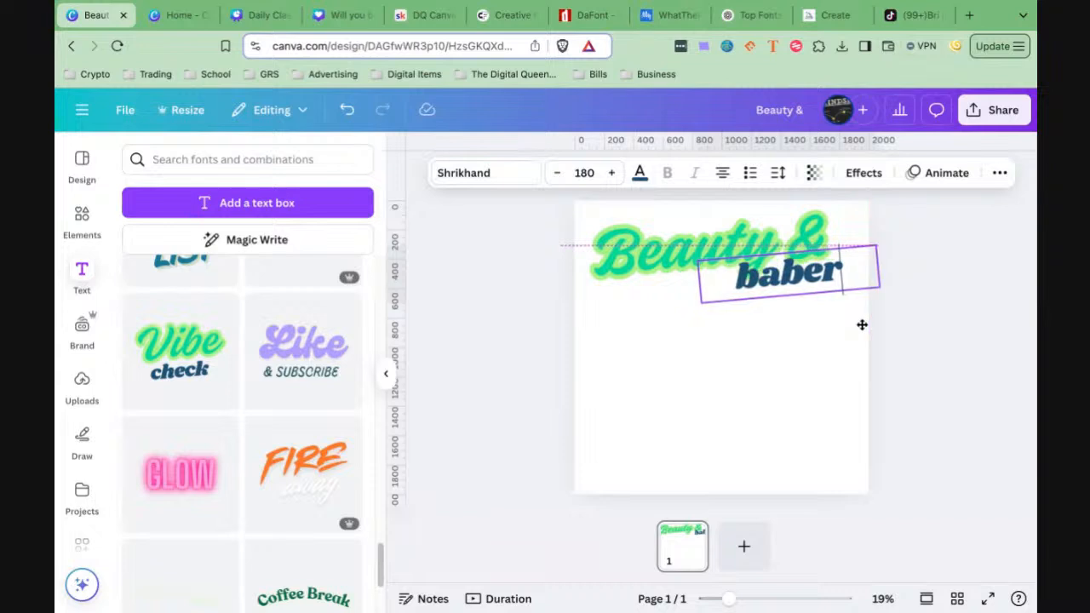
left_click_drag(880, 287, 878, 287)
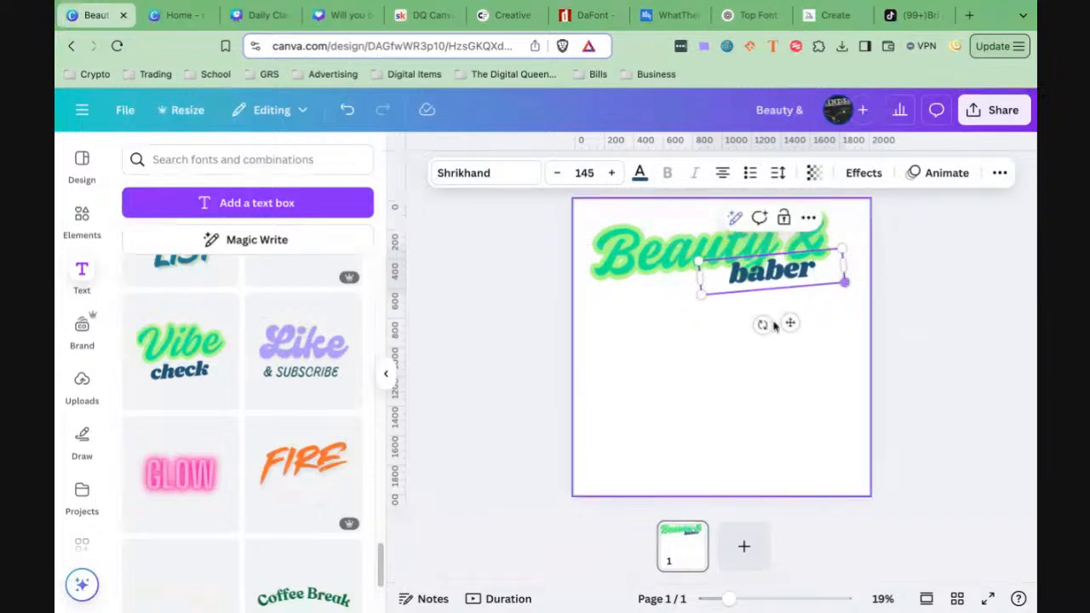
left_click_drag(774, 321, 789, 321)
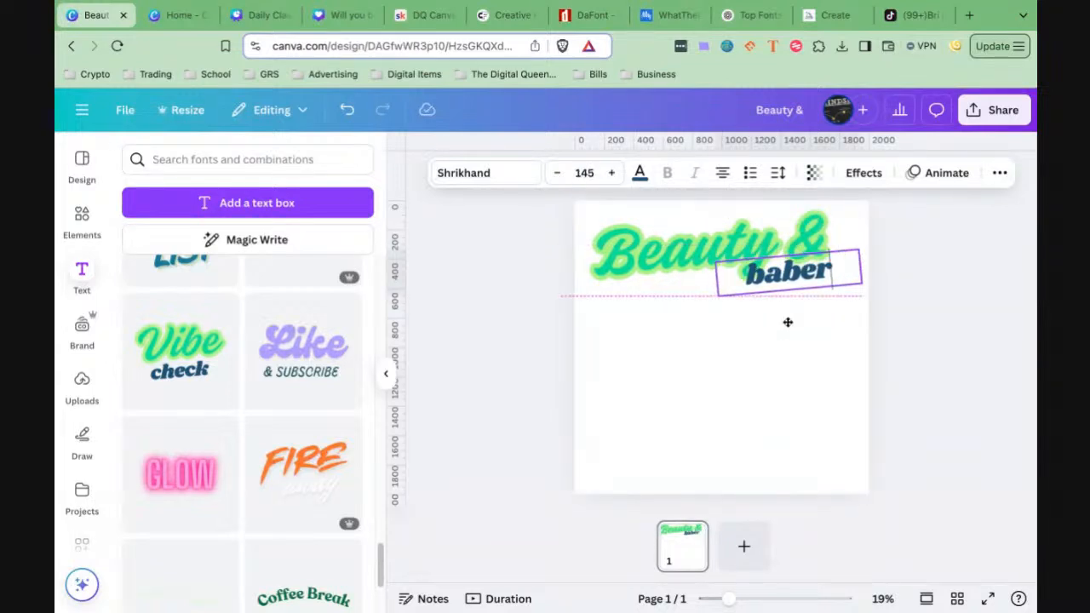
Correct the spelling of "baber" to "barber"
left_click(781, 272)
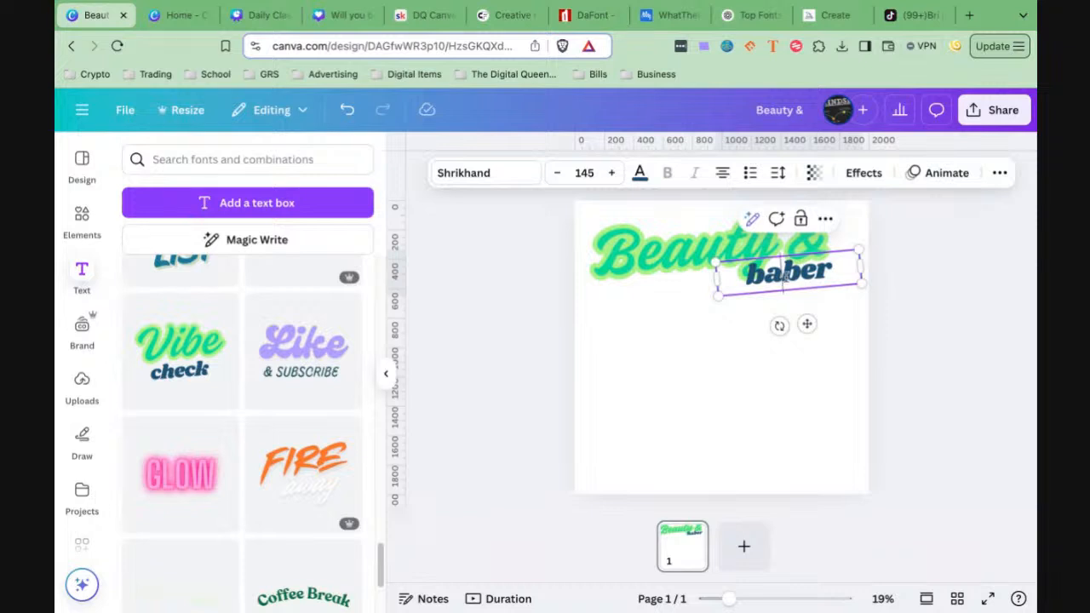
type("r")
left_click(849, 292)
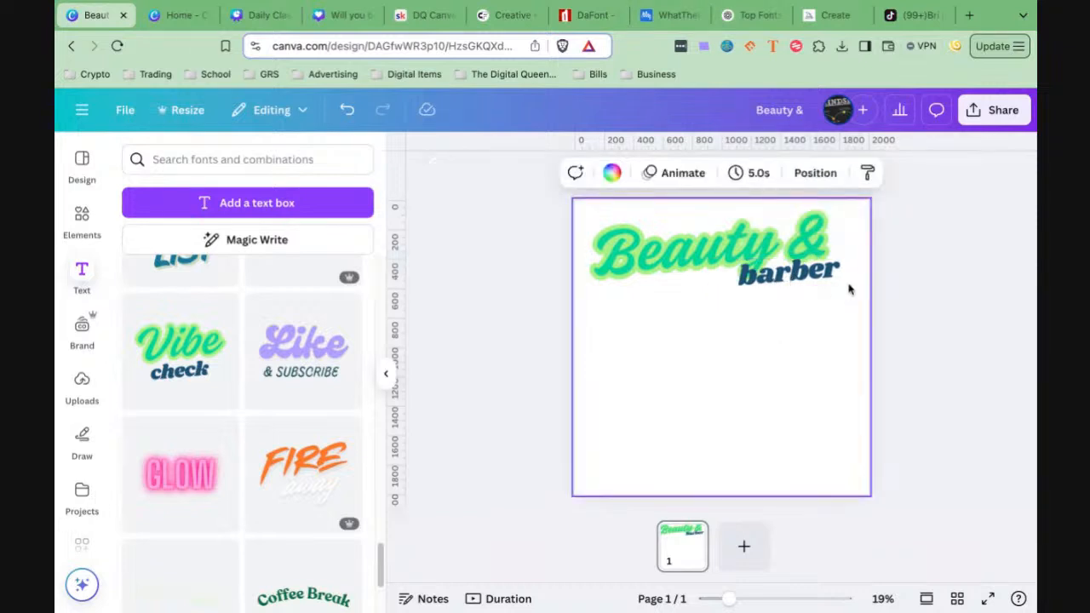
Reduce the word "barber" to font size 111 and tuck it under the end of "Beauty &"
left_click(854, 282)
left_click_drag(860, 282, 826, 278)
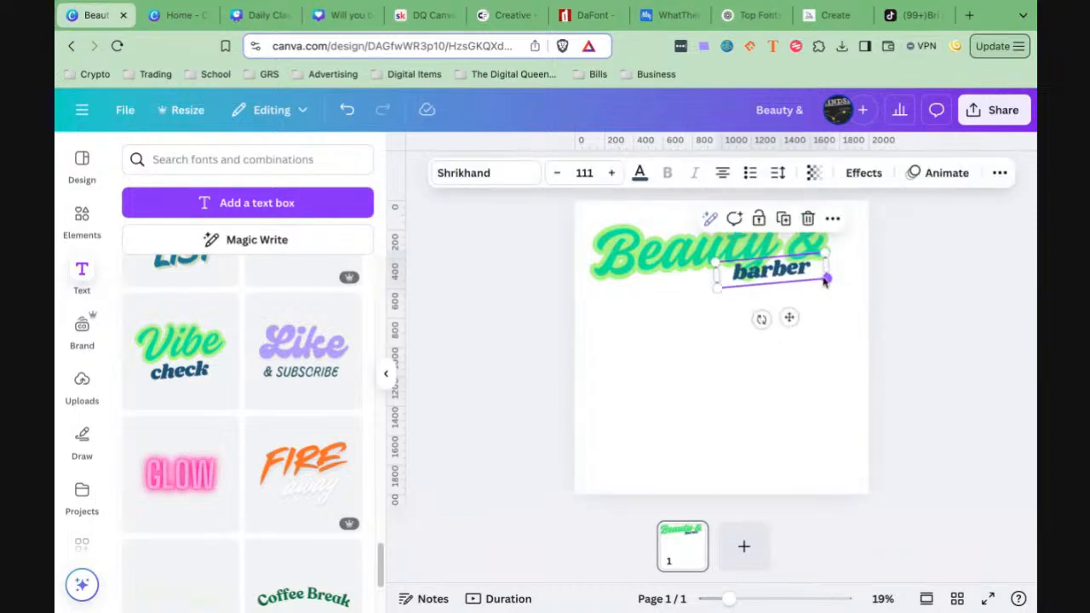
left_click_drag(788, 316, 804, 322)
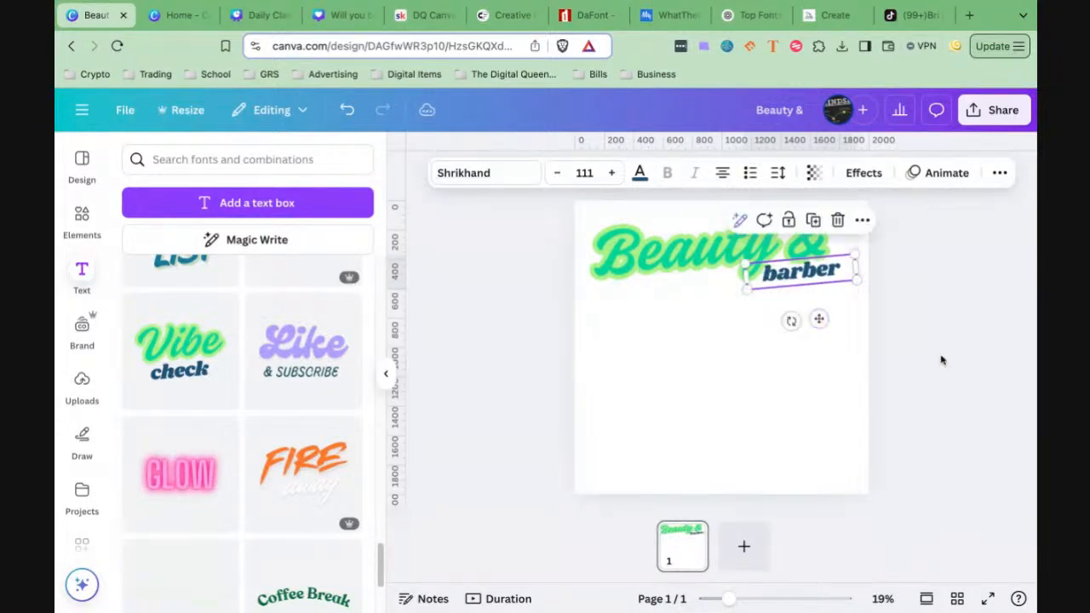
left_click(942, 359)
Recolour the "Beauty &" text with the pink from the Impression Printing Logo brand colours
left_click(682, 269)
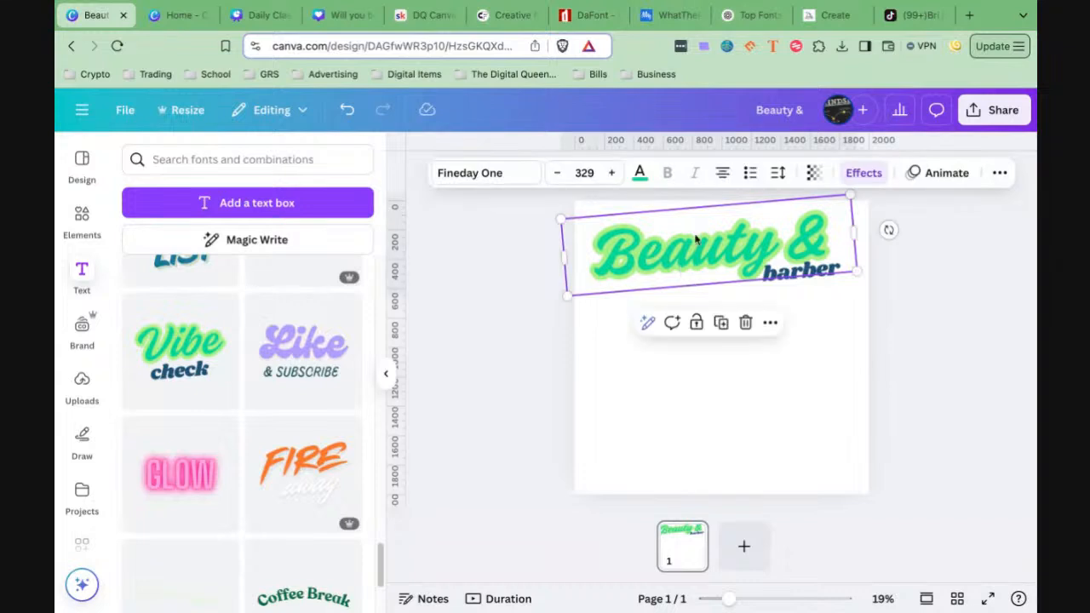
left_click(640, 174)
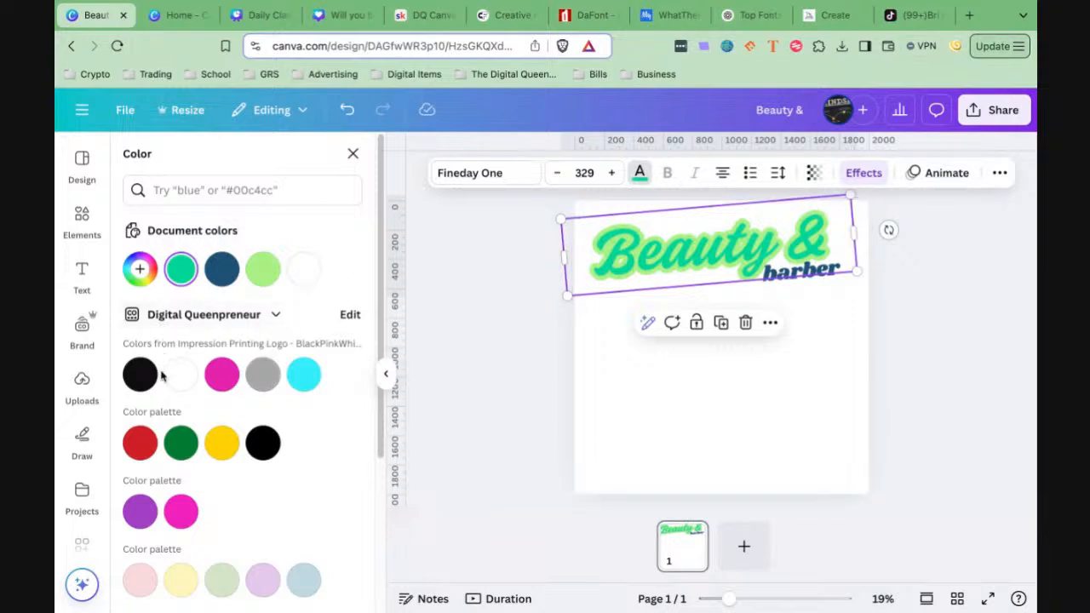
left_click(222, 375)
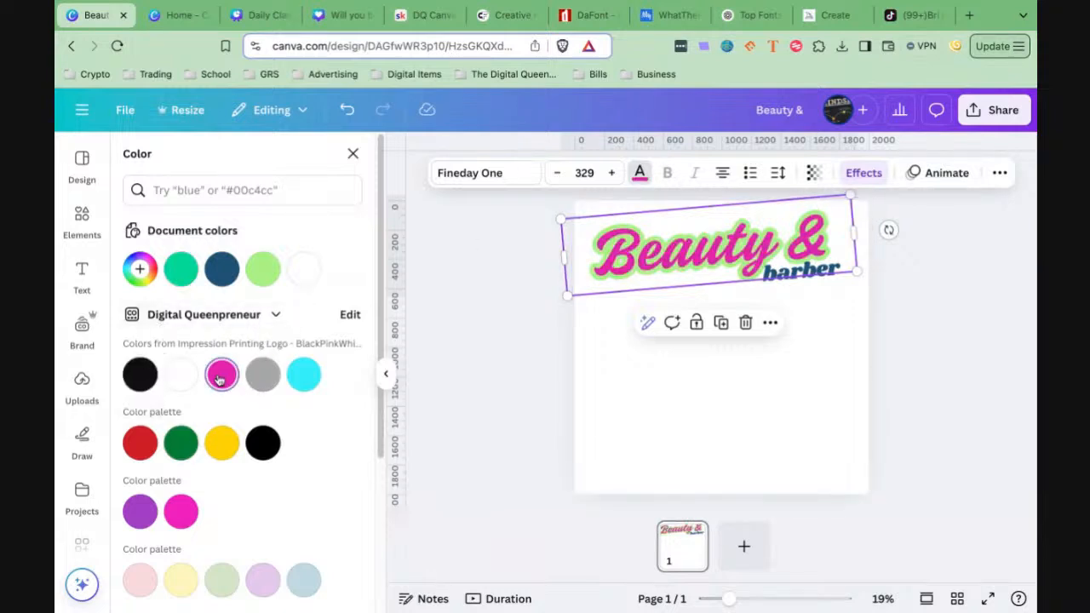
left_click(739, 387)
Change the outline effect of "Beauty &" to black with a thickness of 32
left_click(730, 239)
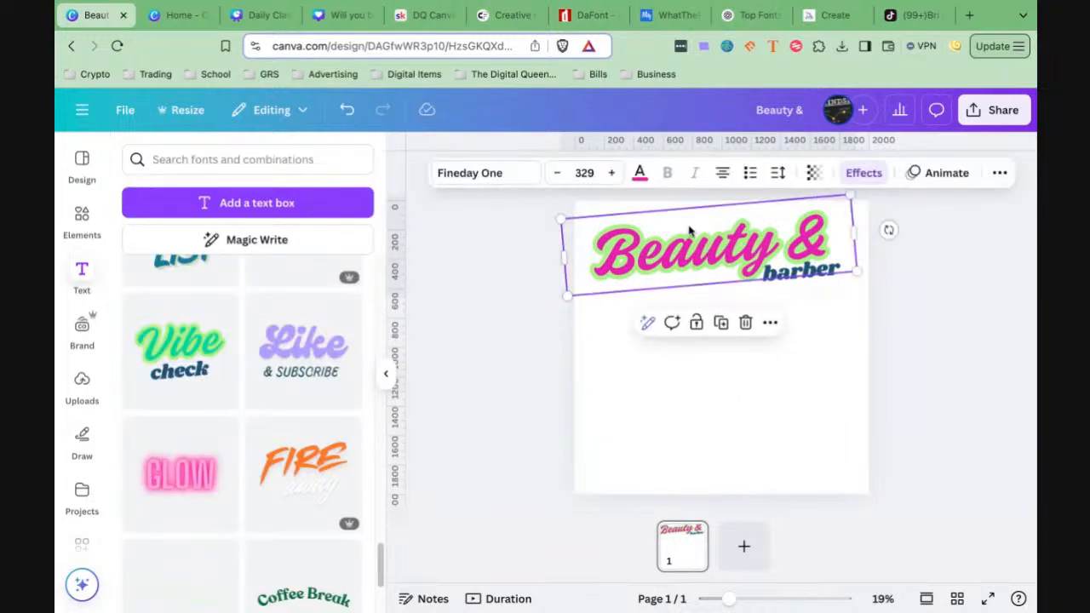
left_click(860, 181)
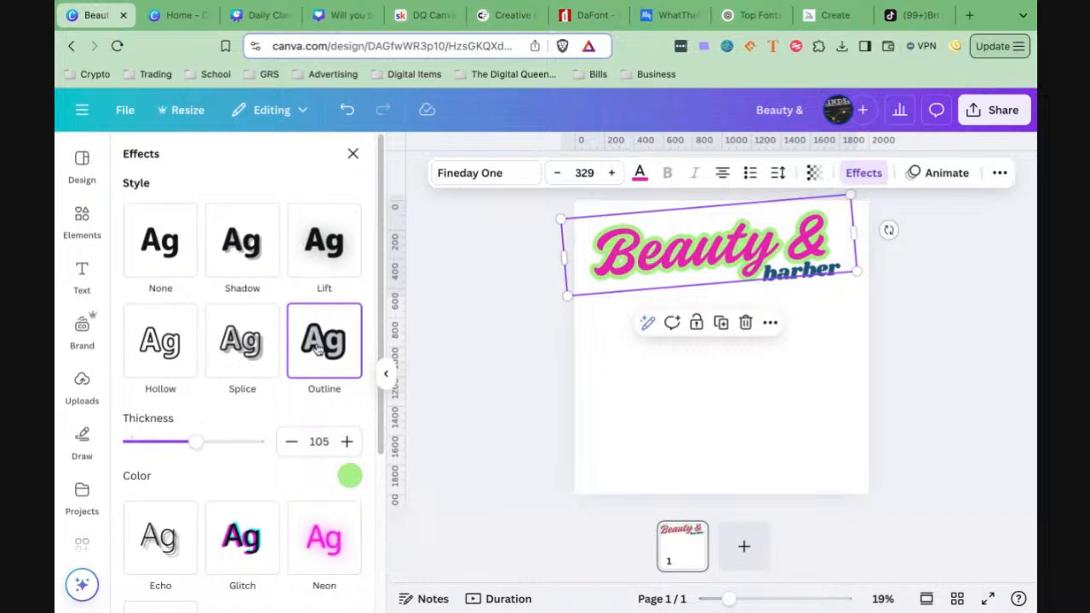
left_click(348, 477)
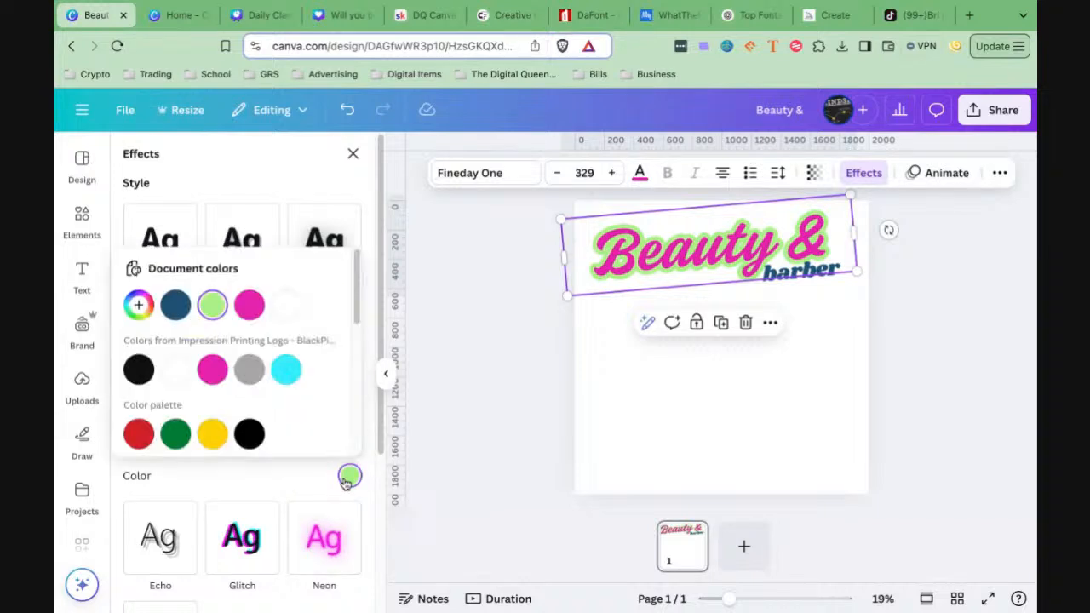
left_click(138, 373)
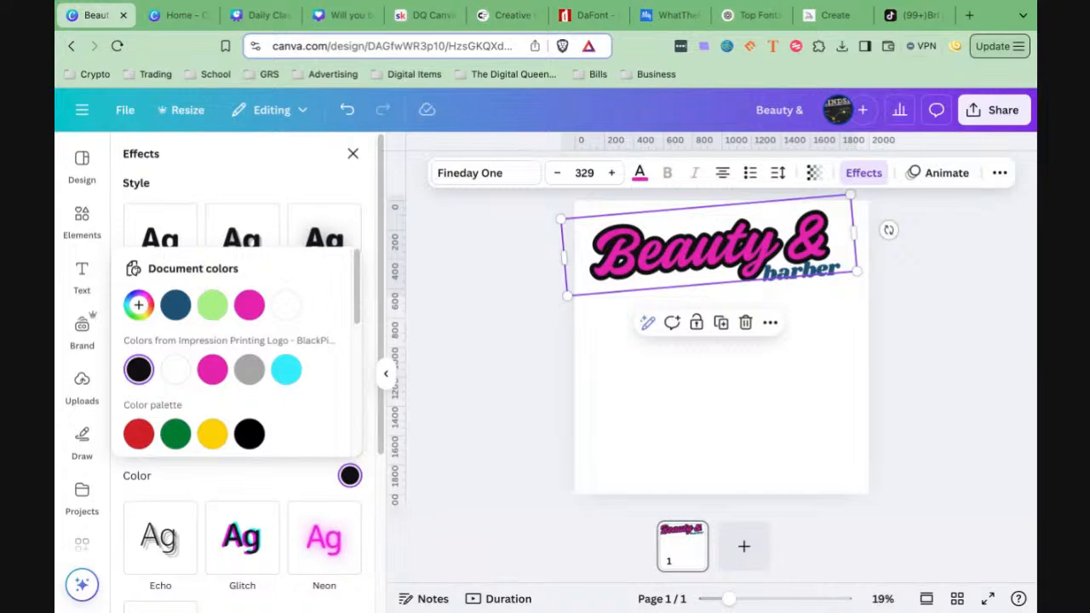
left_click(294, 481)
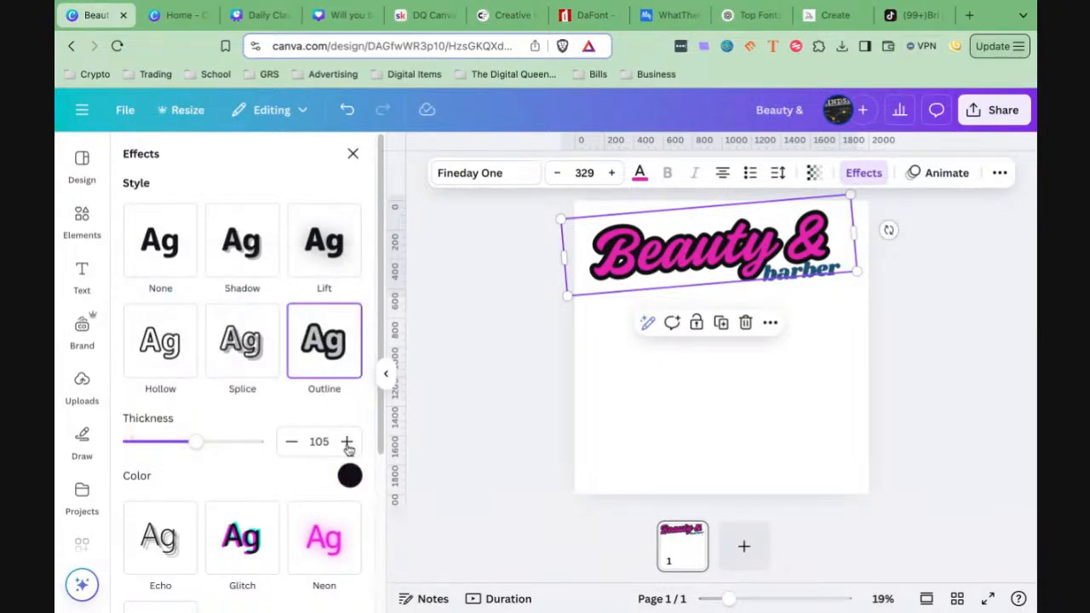
left_click_drag(192, 448, 150, 441)
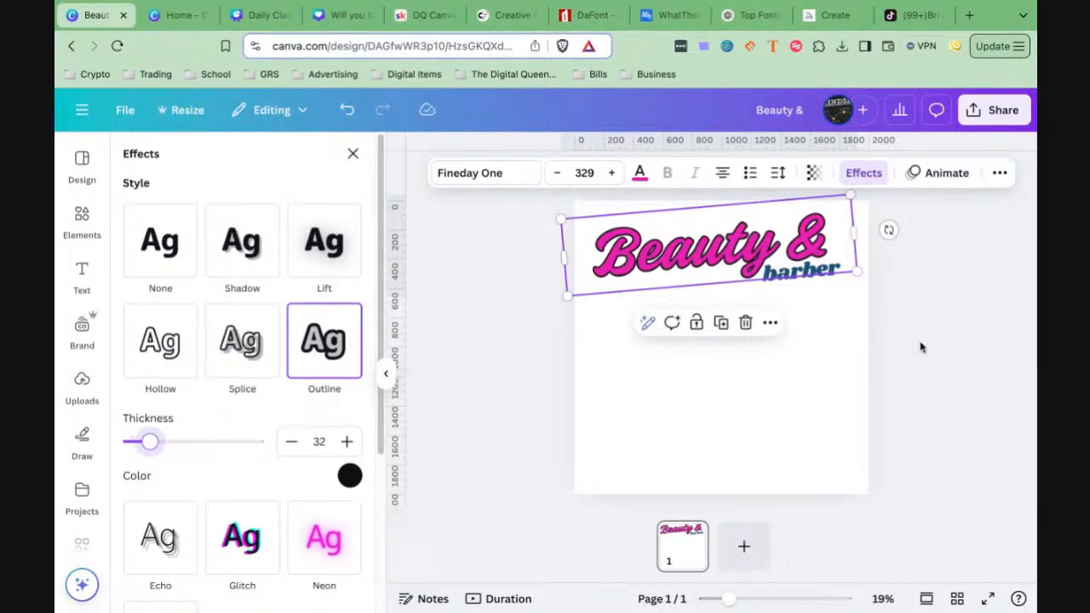
Nudge the word "barber" slightly upward, closer to the "Beauty &" lettering
left_click(831, 315)
left_click(816, 275)
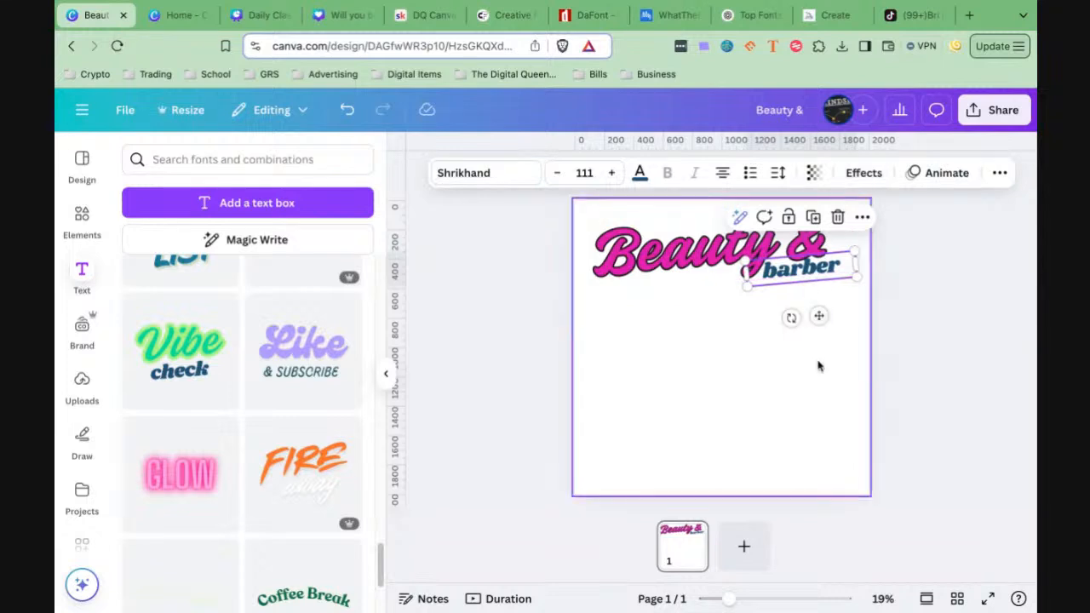
left_click(635, 269)
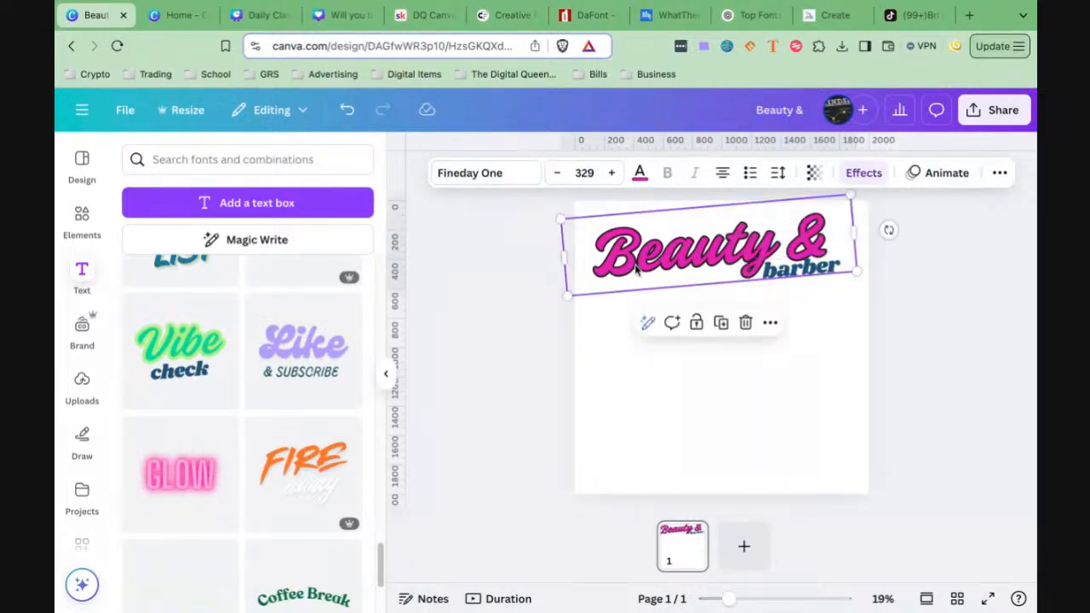
Deselect the "Beauty &" text, switch to the Creative Fabrica website and open its full fonts catalogue
left_click(696, 361)
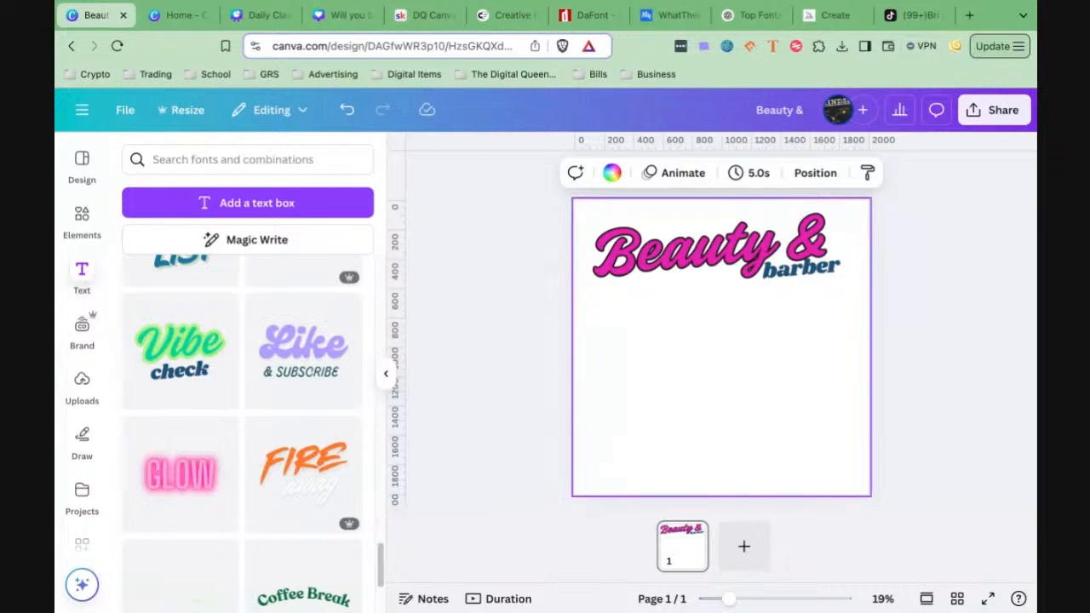
left_click(498, 17)
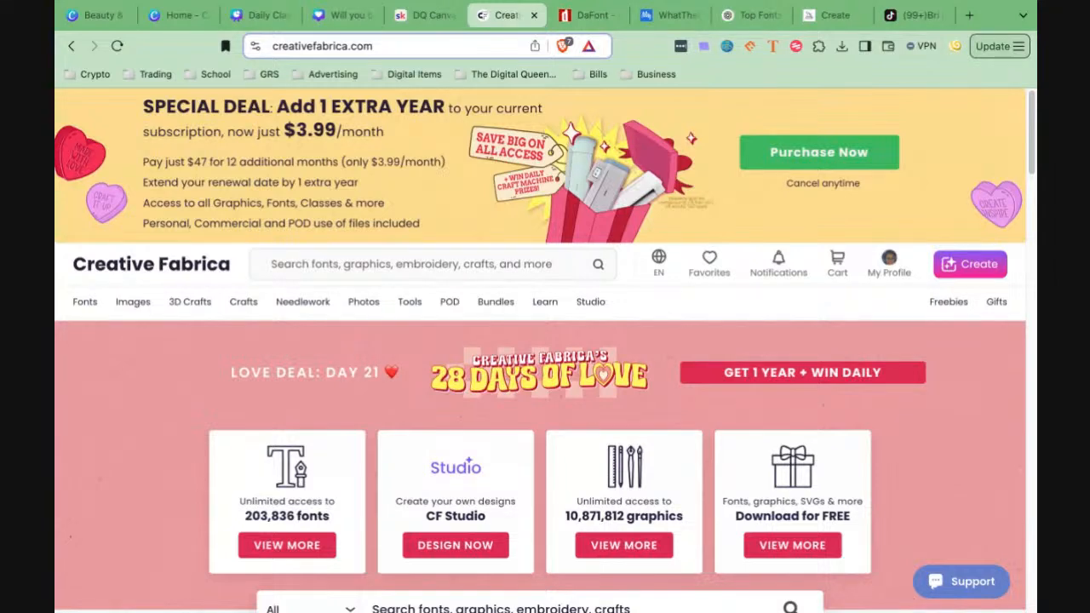
scroll(295, 463, "down", 2)
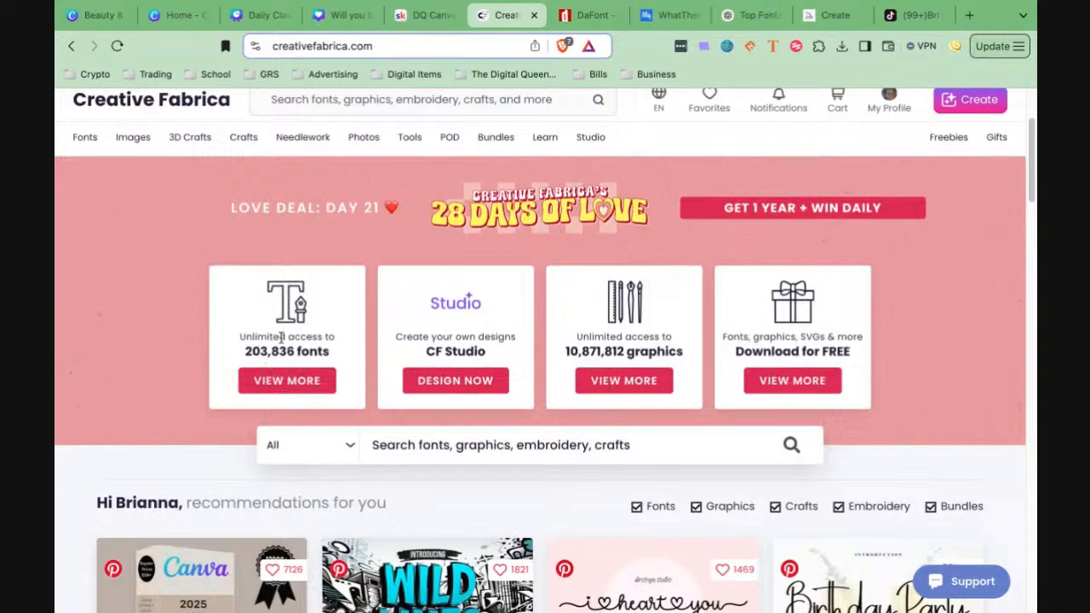
left_click(277, 383)
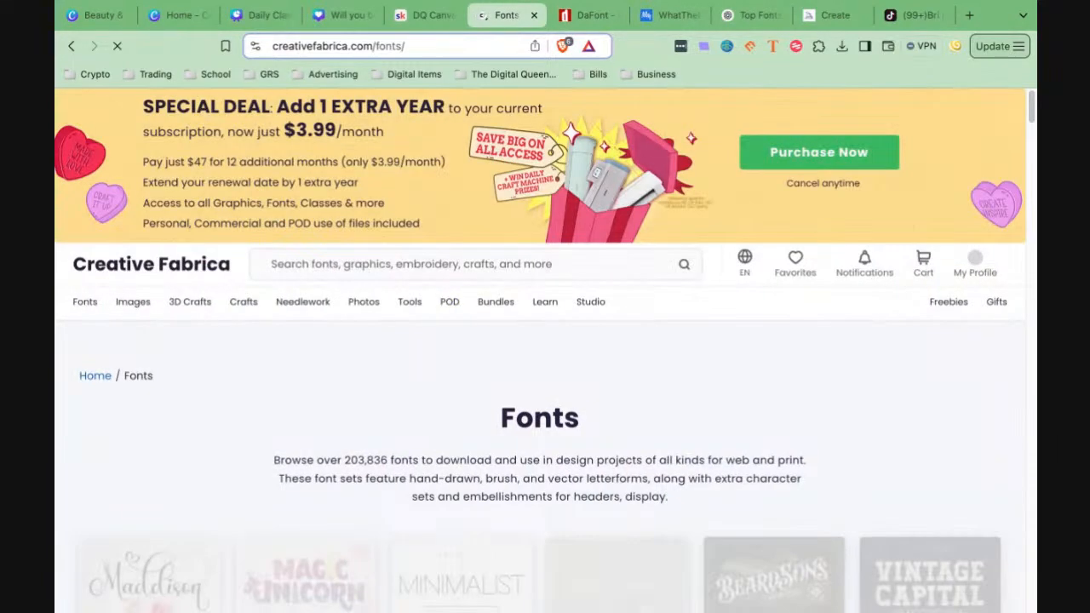
Search Creative Fabrica for "beauty fonts"
scroll(275, 391, "down", 3)
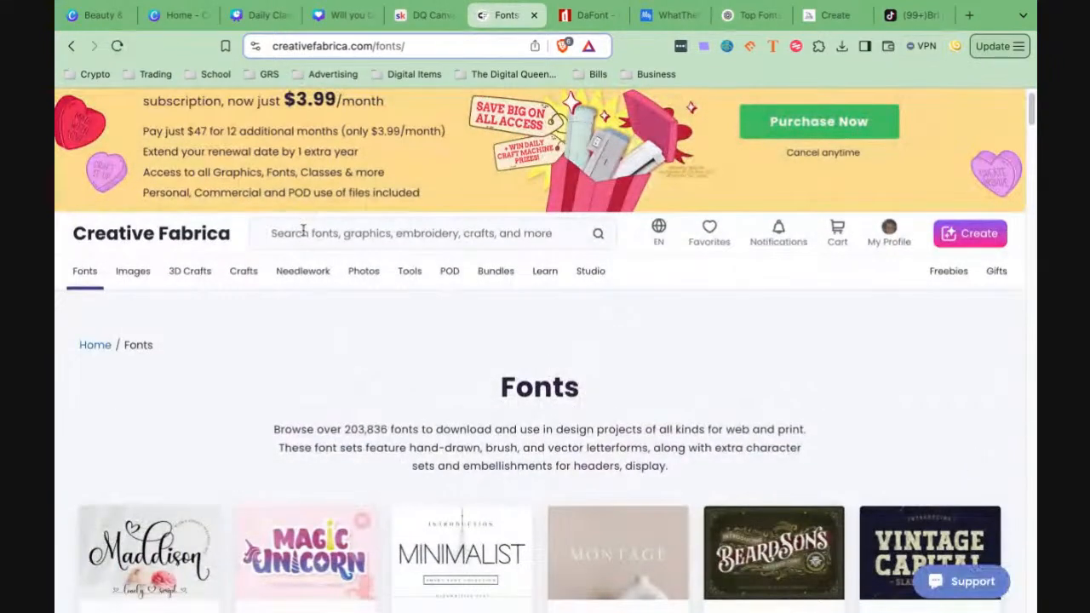
left_click(369, 242)
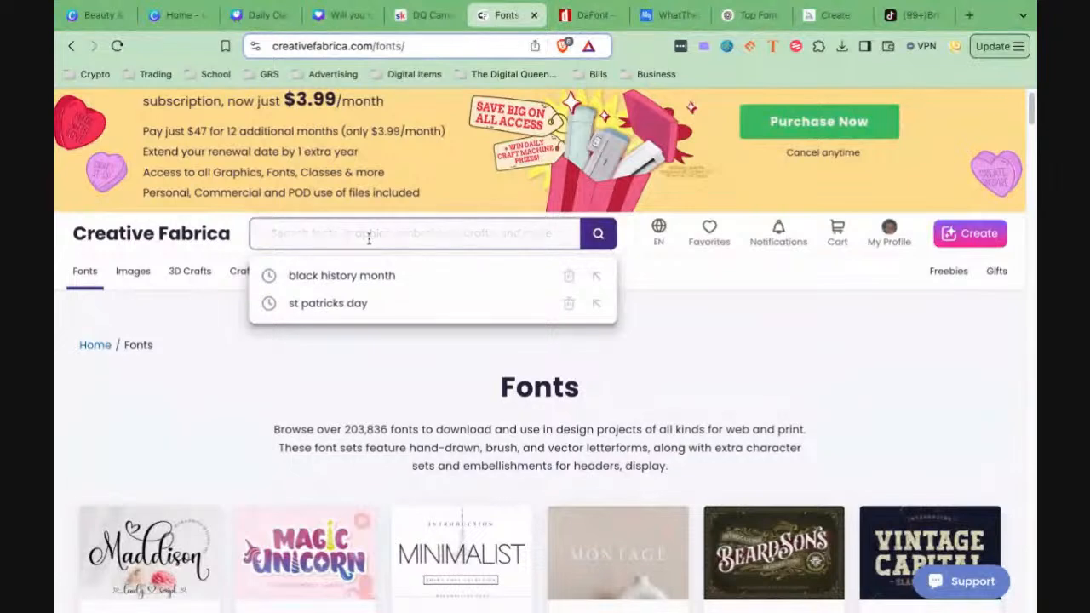
type("beauty fonts")
key("Return")
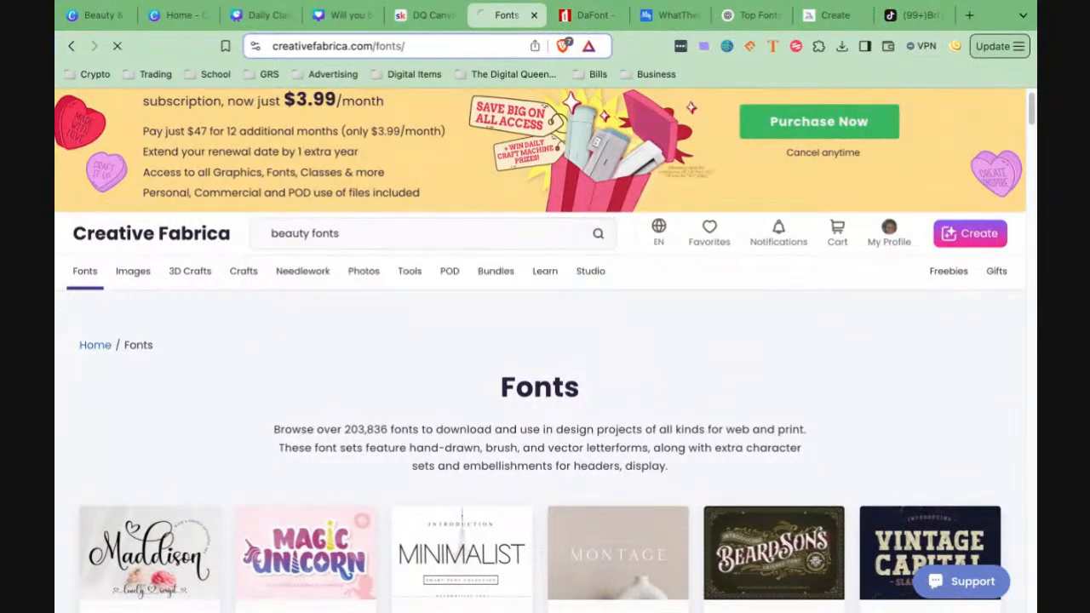
mouse_move(328, 265)
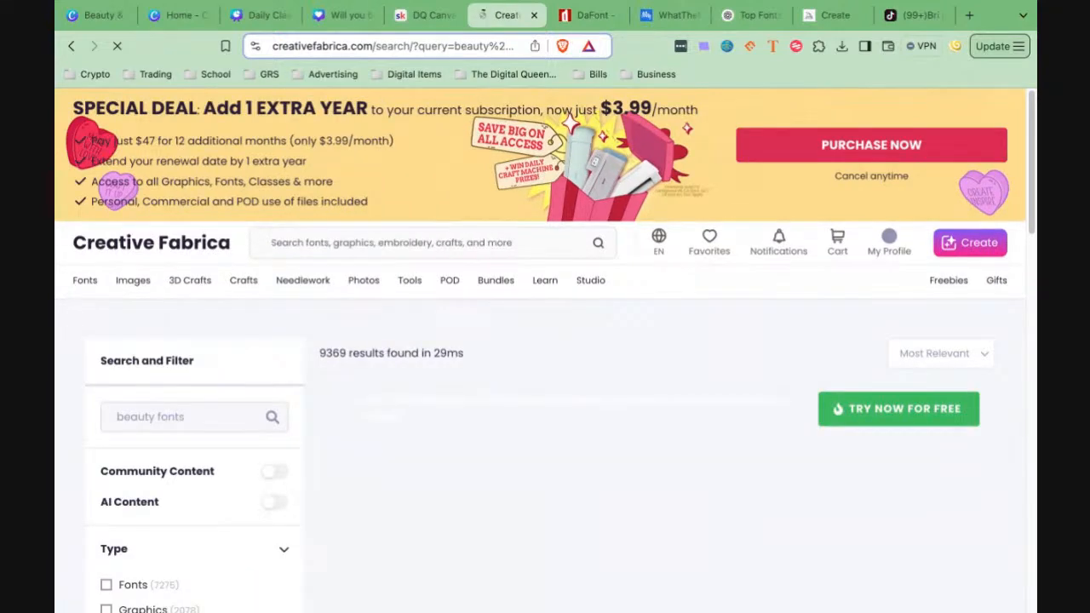
Look through the beauty font results and open the product page of the Heartbeat font
scroll(529, 472, "down", 3)
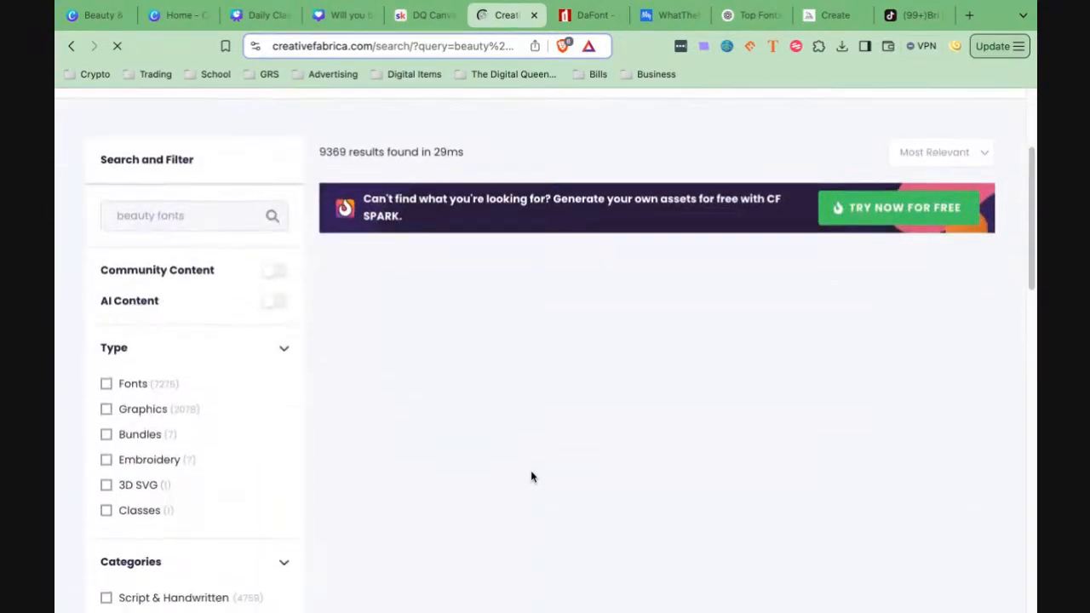
scroll(529, 472, "down", 1)
scroll(255, 464, "down", 3)
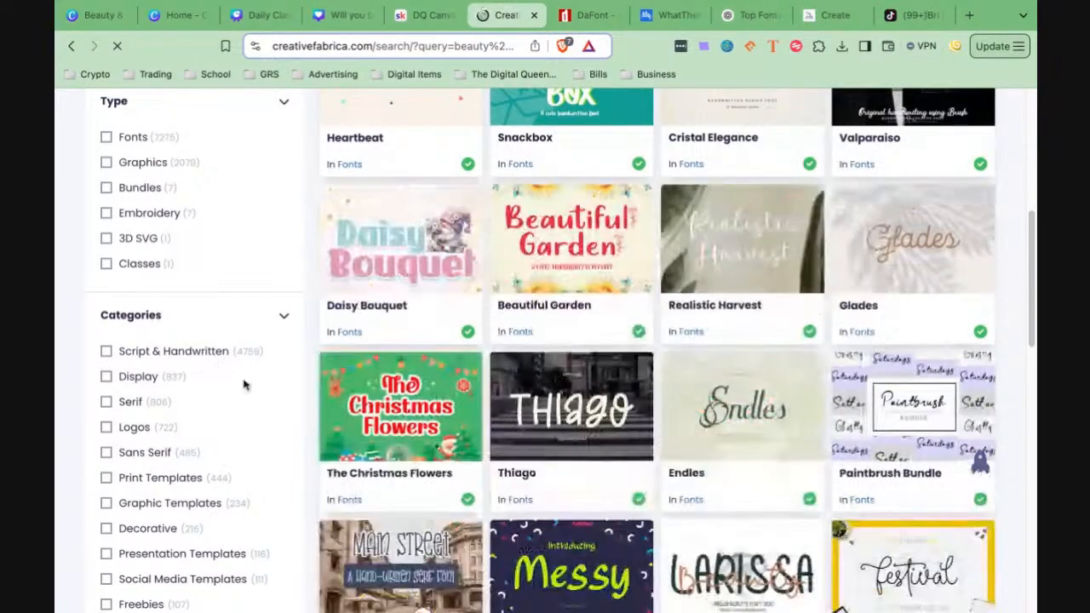
scroll(590, 400, "up", 2)
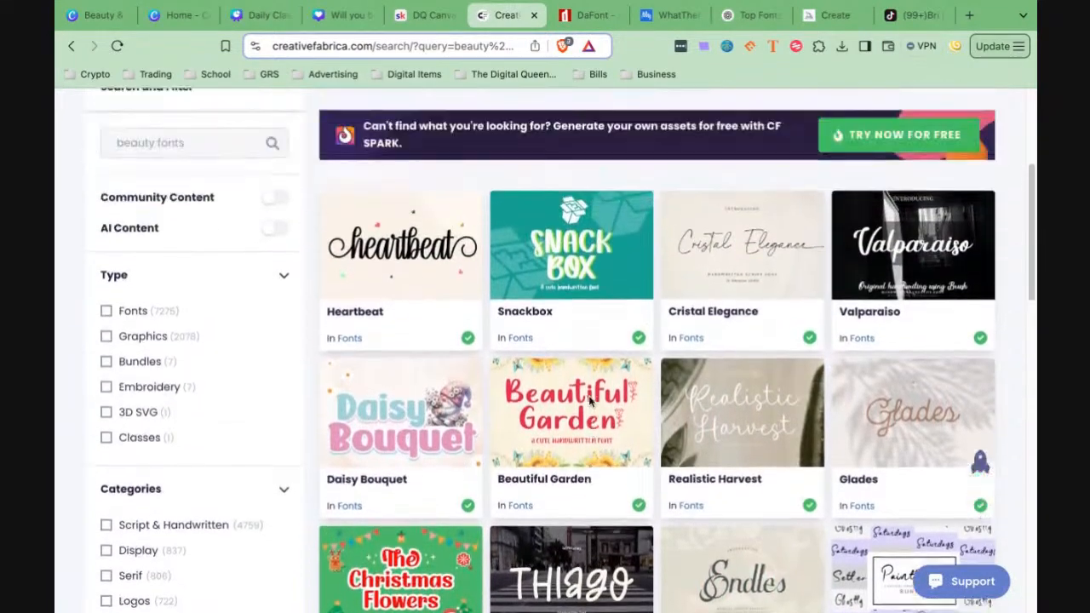
scroll(589, 397, "up", 1)
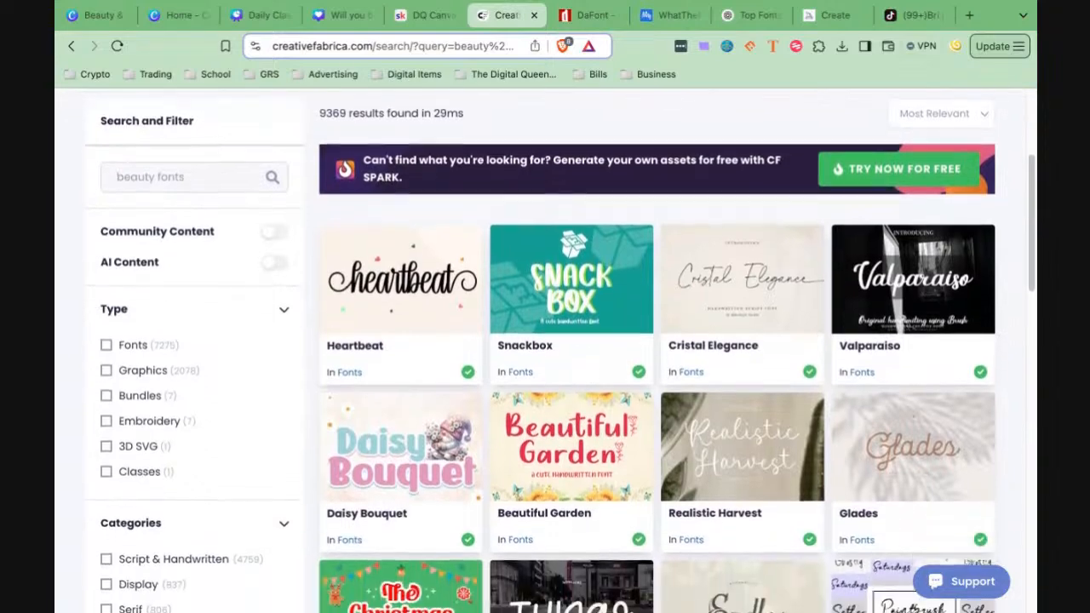
scroll(588, 397, "down", 1)
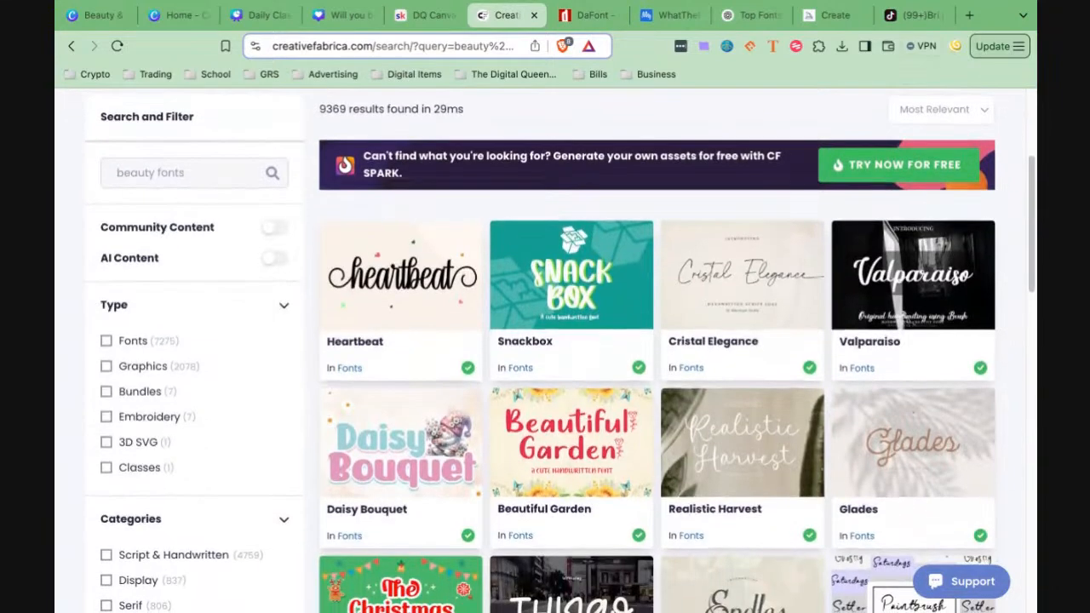
left_click(395, 298)
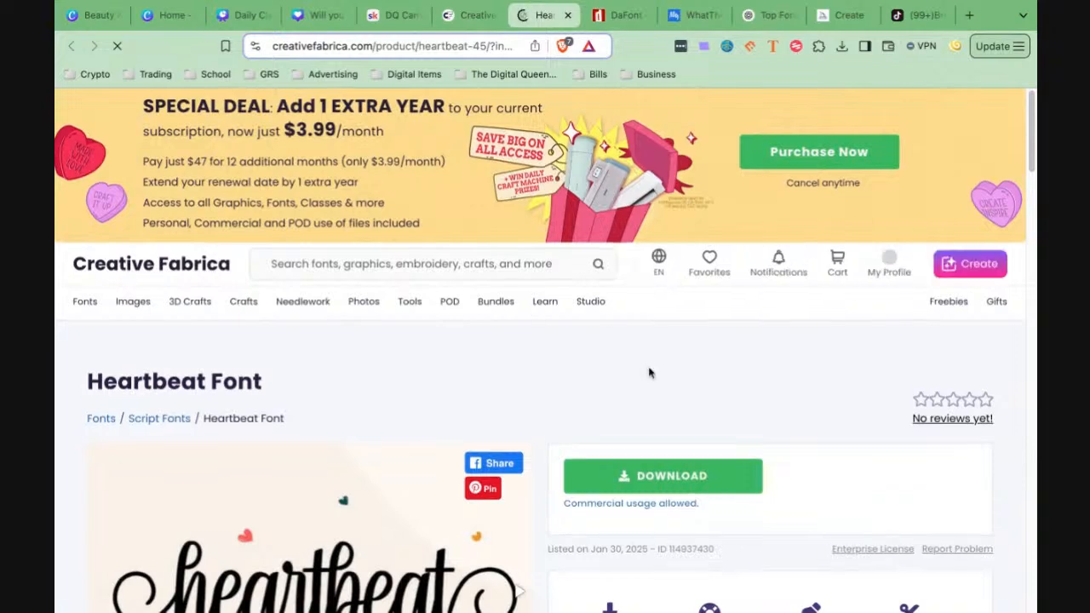
scroll(649, 370, "down", 3)
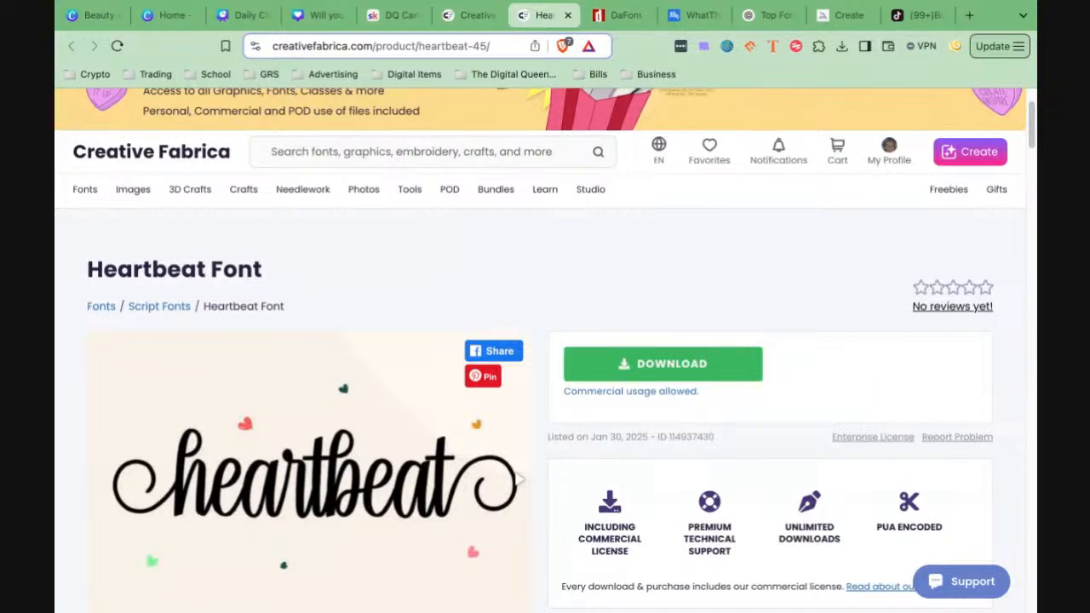
Switch to the DaFont website and look over its font categories and recently added fonts
left_click(619, 19)
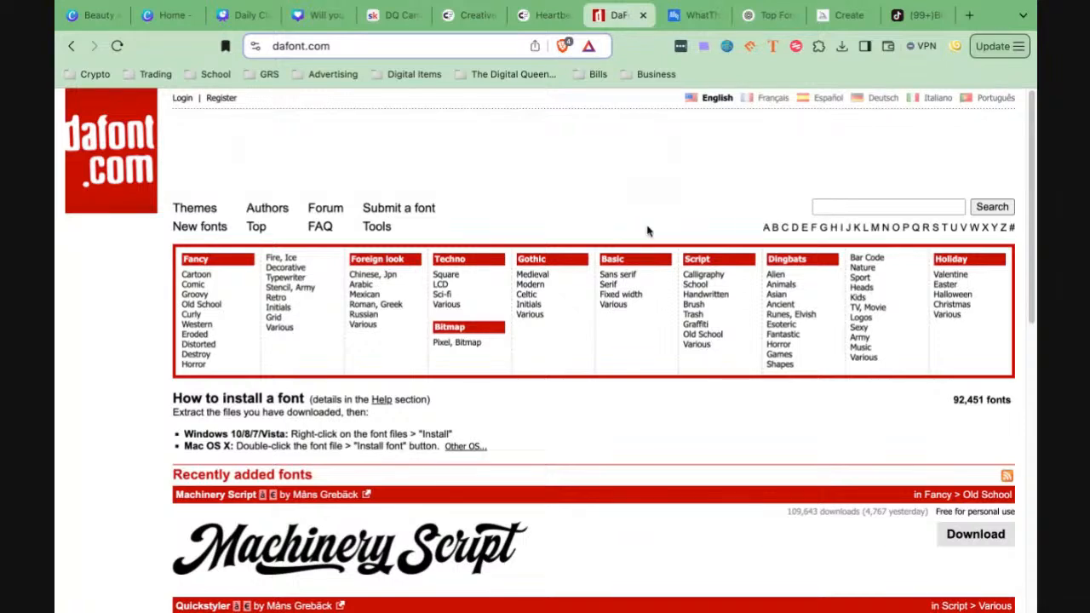
scroll(878, 378, "down", 5)
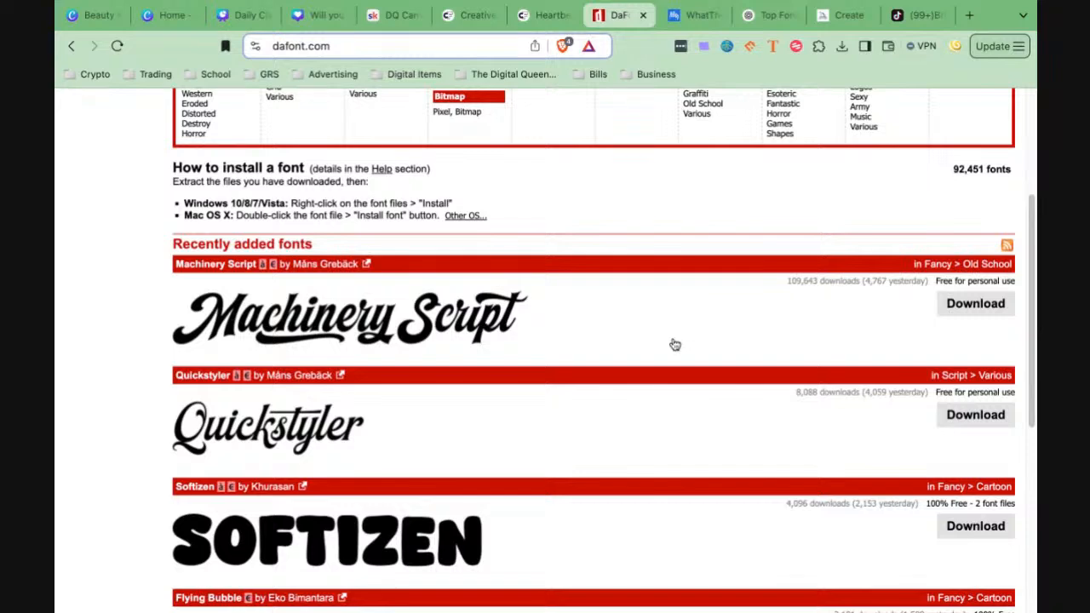
scroll(674, 346, "up", 1)
scroll(675, 346, "up", 5)
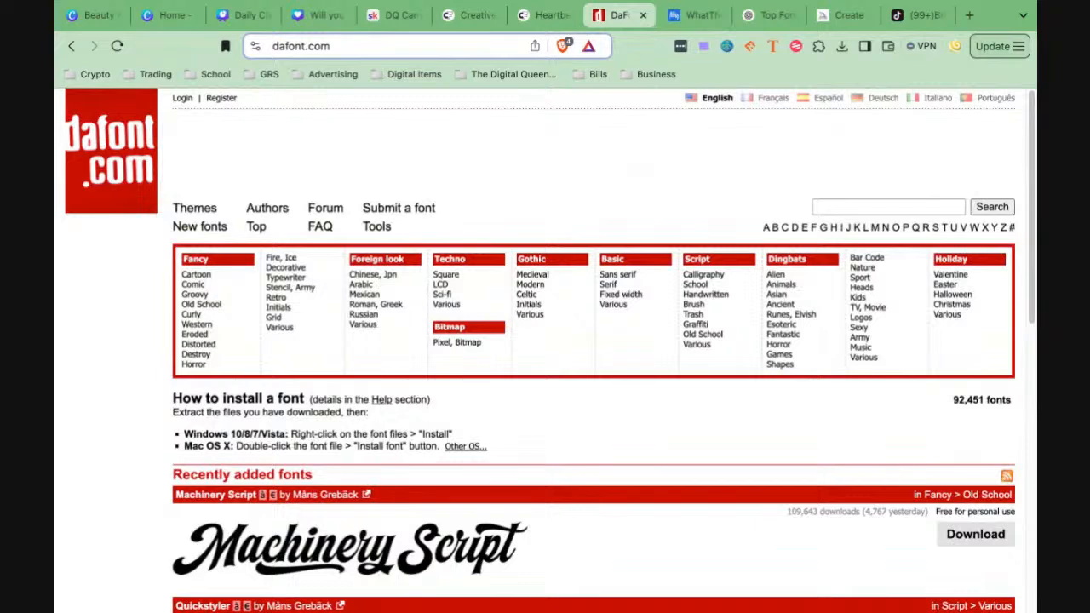
View the MyFonts WhatTheFont page and the font identification lesson in the DQ Canva Academy classroom's Recommended Products module that links to it
left_click(690, 16)
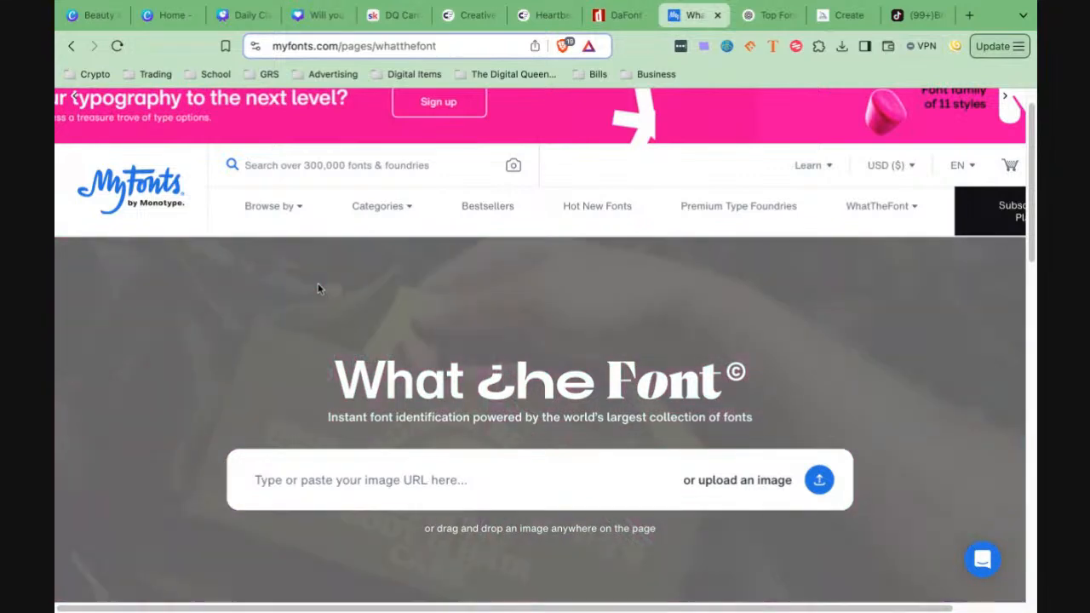
scroll(316, 286, "down", 1)
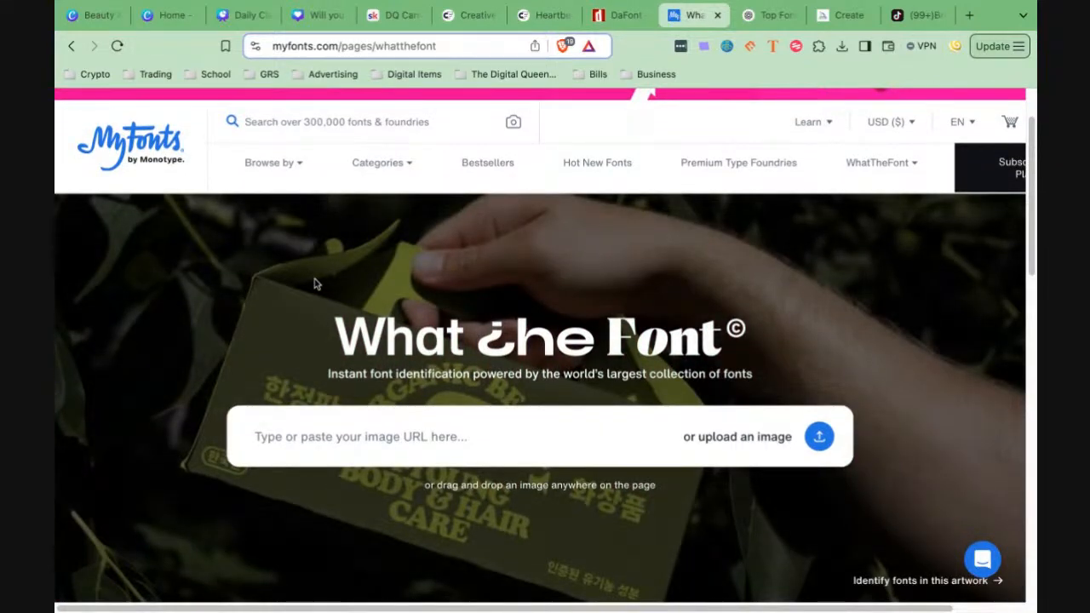
left_click(391, 19)
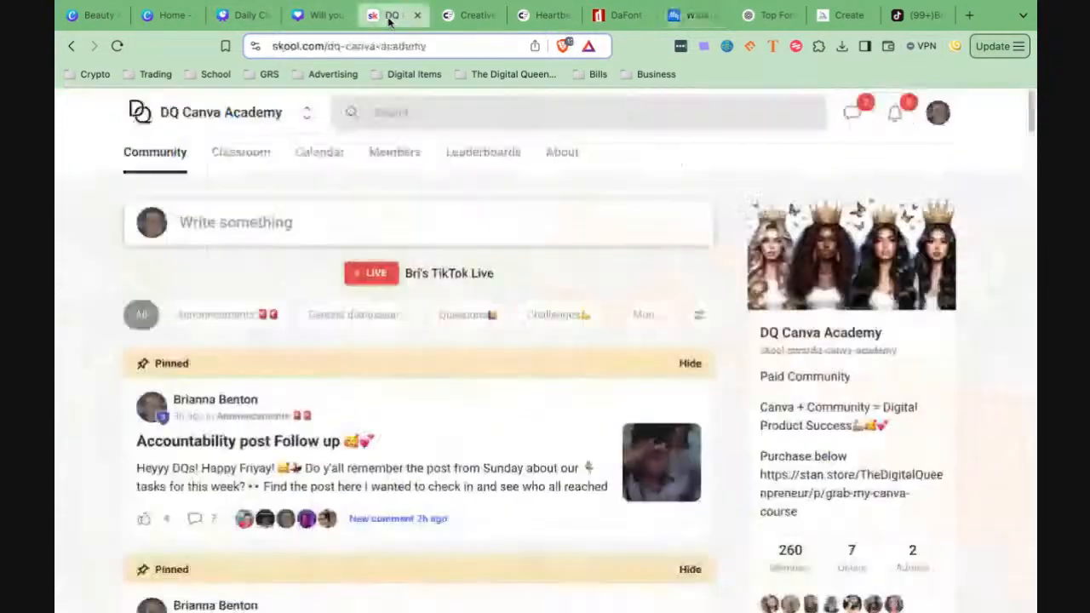
left_click(242, 161)
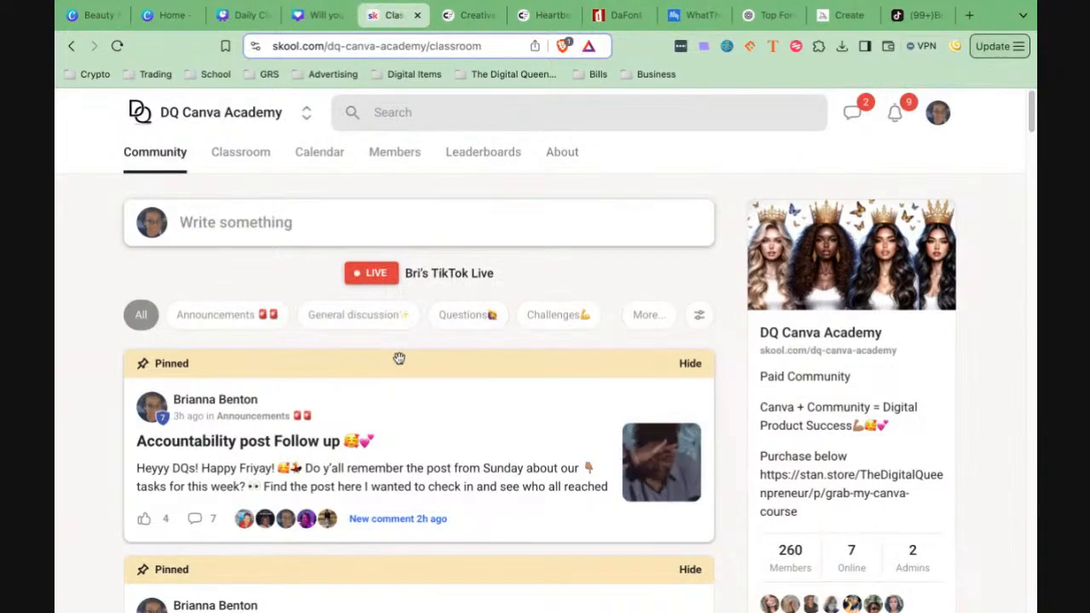
scroll(249, 345, "down", 5)
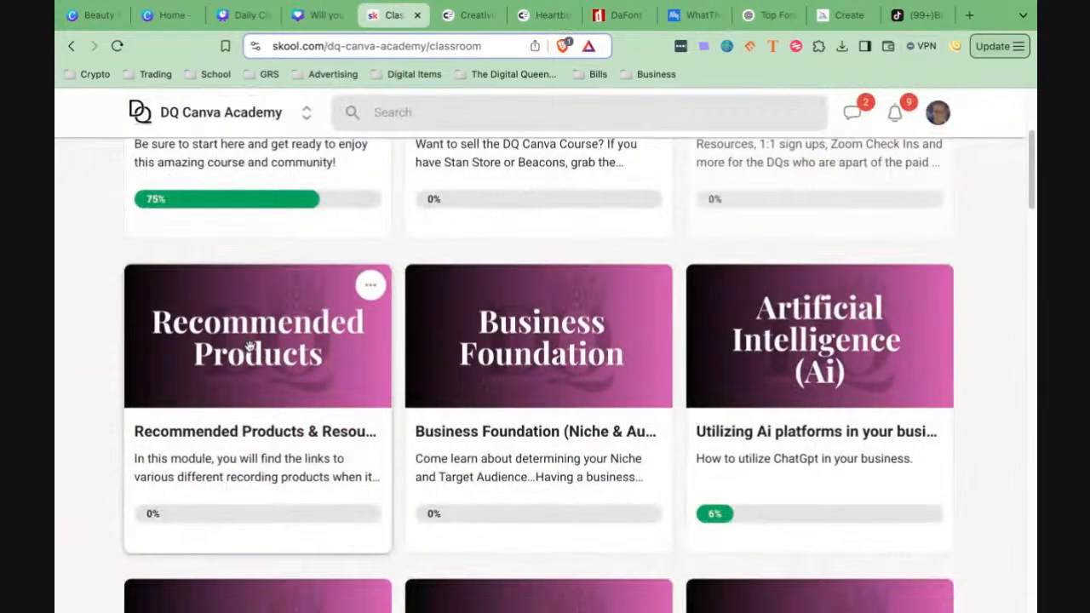
left_click(251, 345)
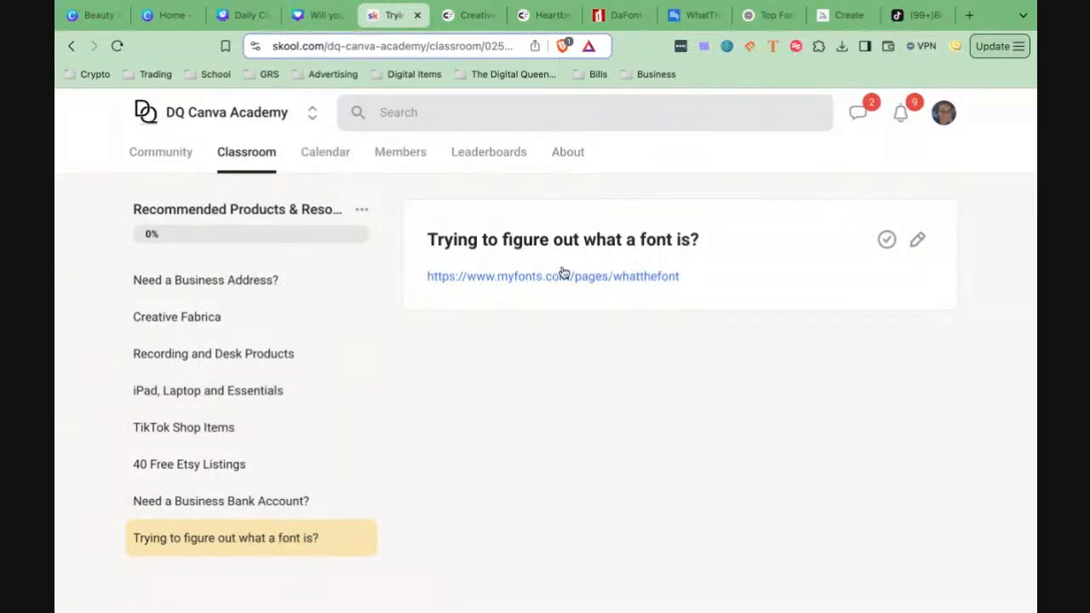
left_click(692, 16)
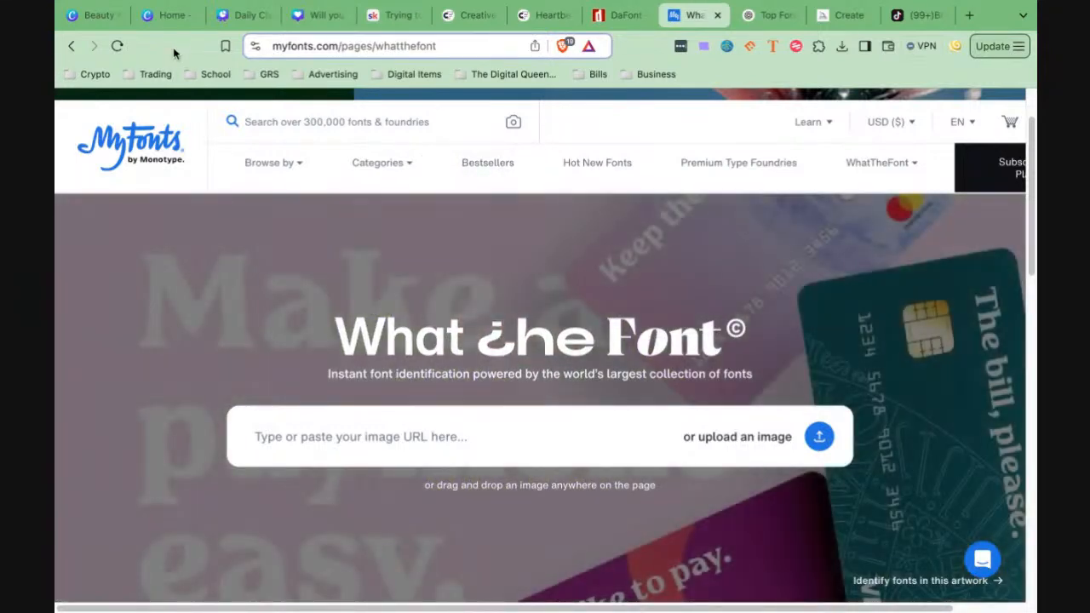
Return to the Canva design, select the "Beauty &" text and browse its font list down to the uploaded fonts
left_click(87, 24)
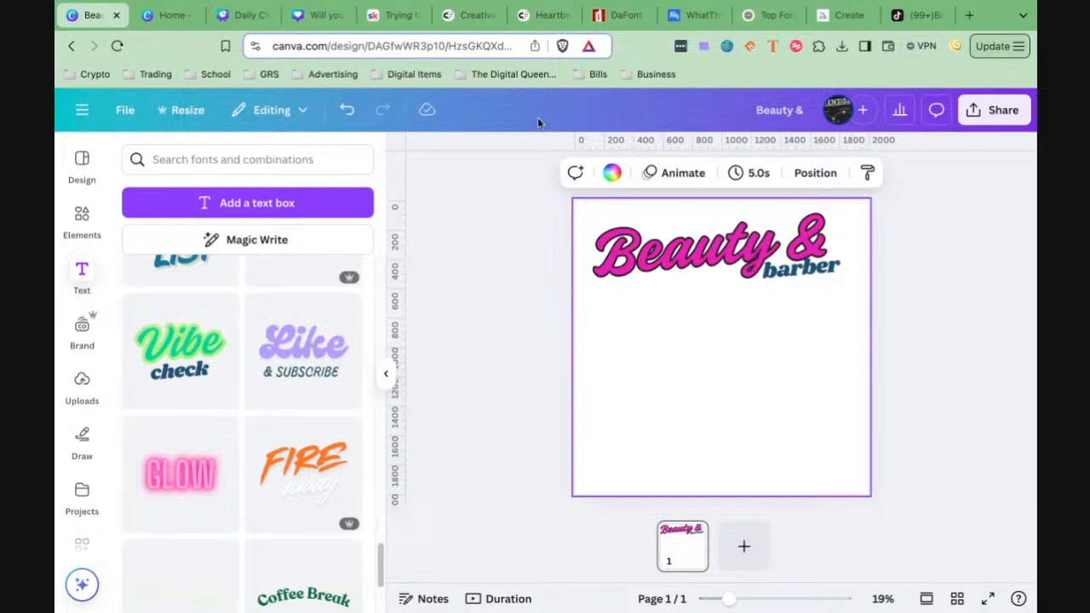
left_click(664, 254)
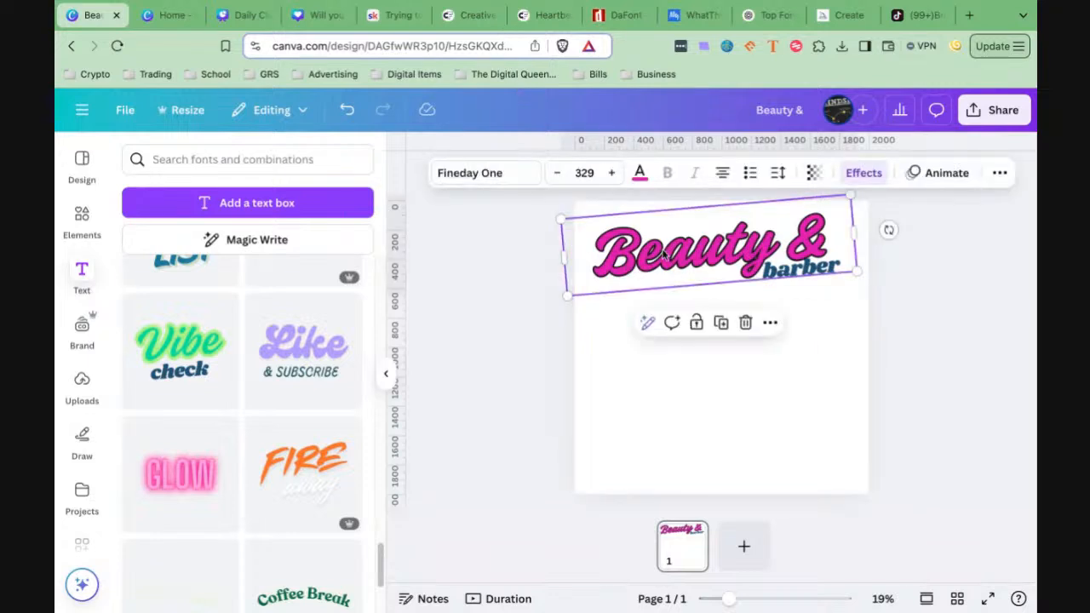
left_click(468, 181)
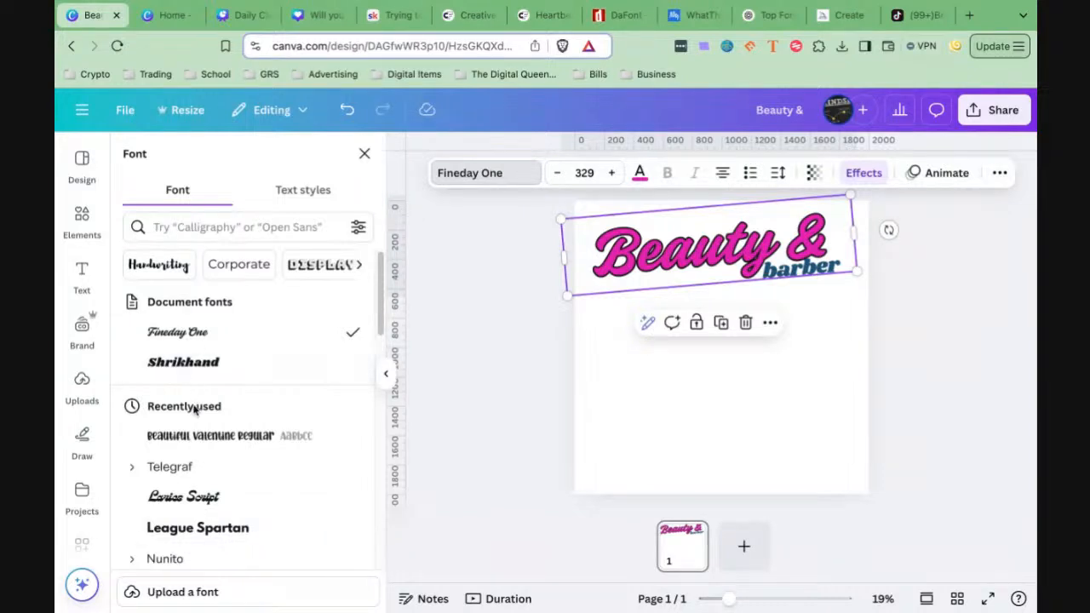
scroll(196, 460, "down", 2)
scroll(196, 463, "down", 5)
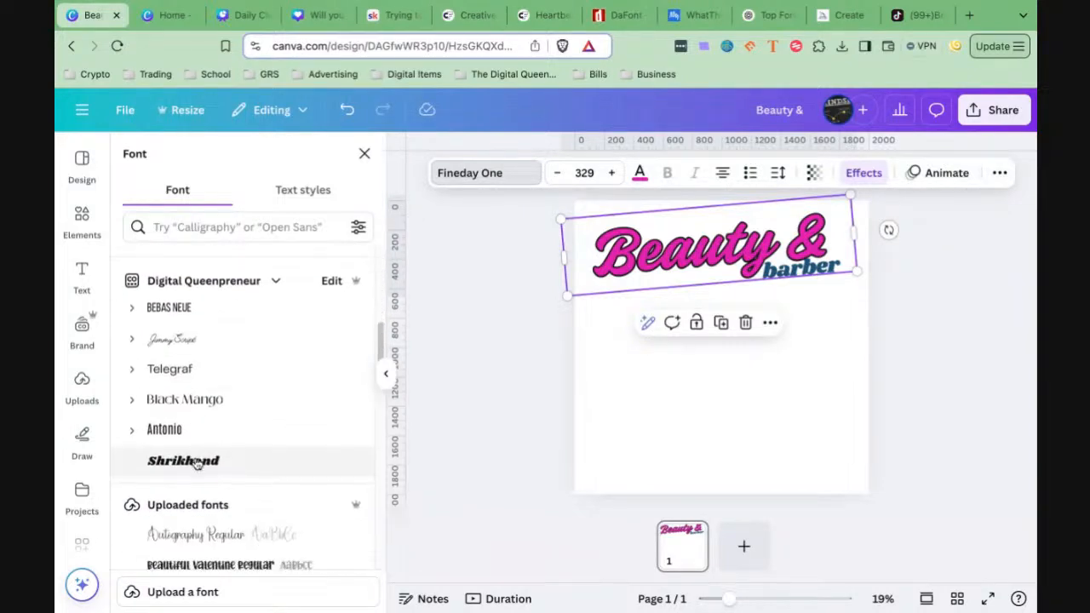
scroll(171, 369, "down", 1)
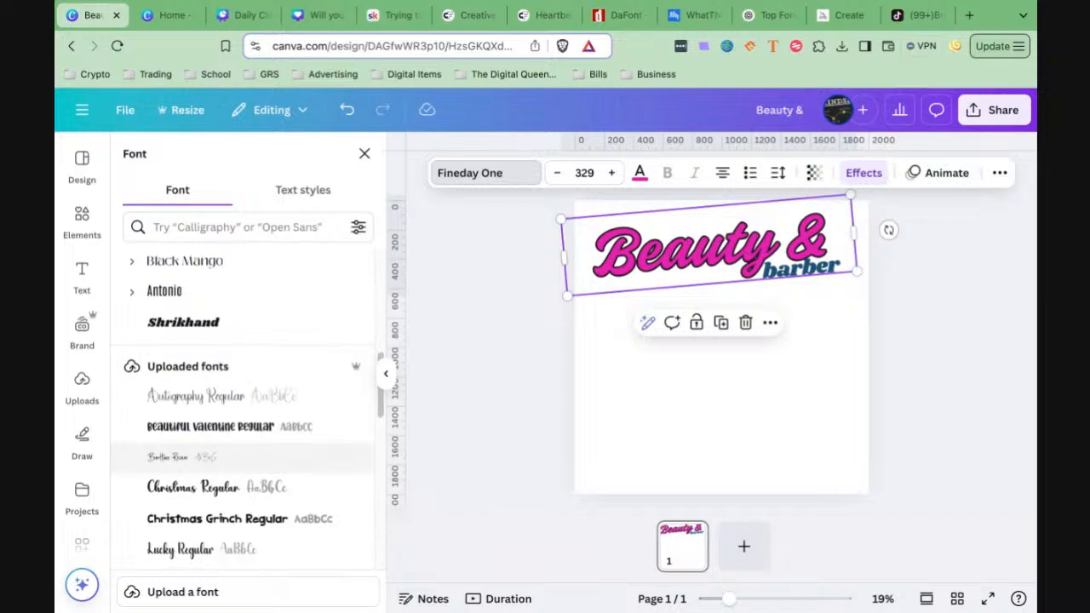
scroll(199, 366, "down", 1)
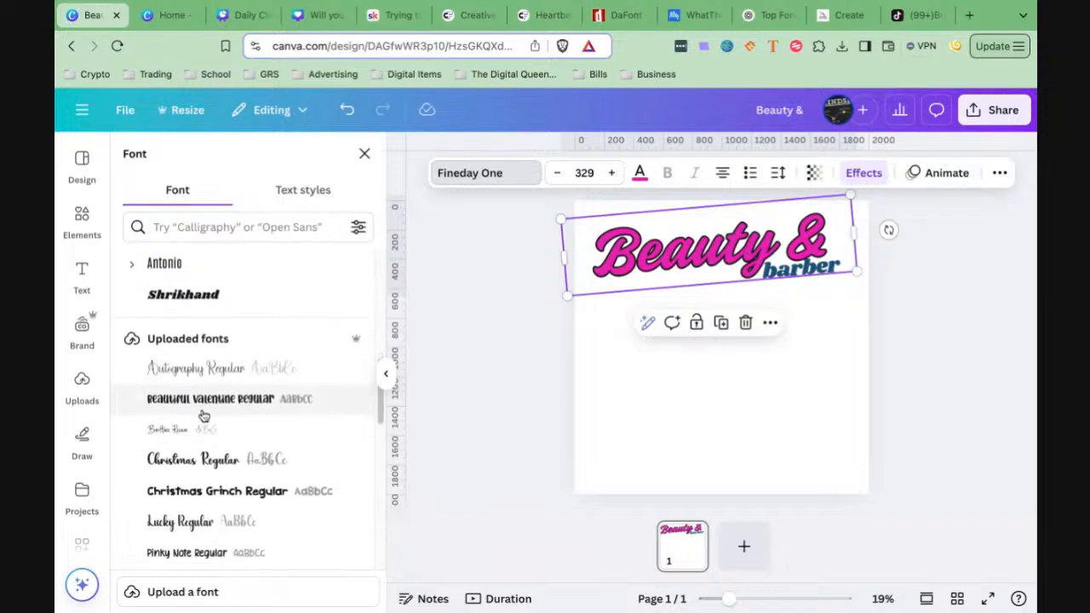
scroll(205, 495, "down", 1)
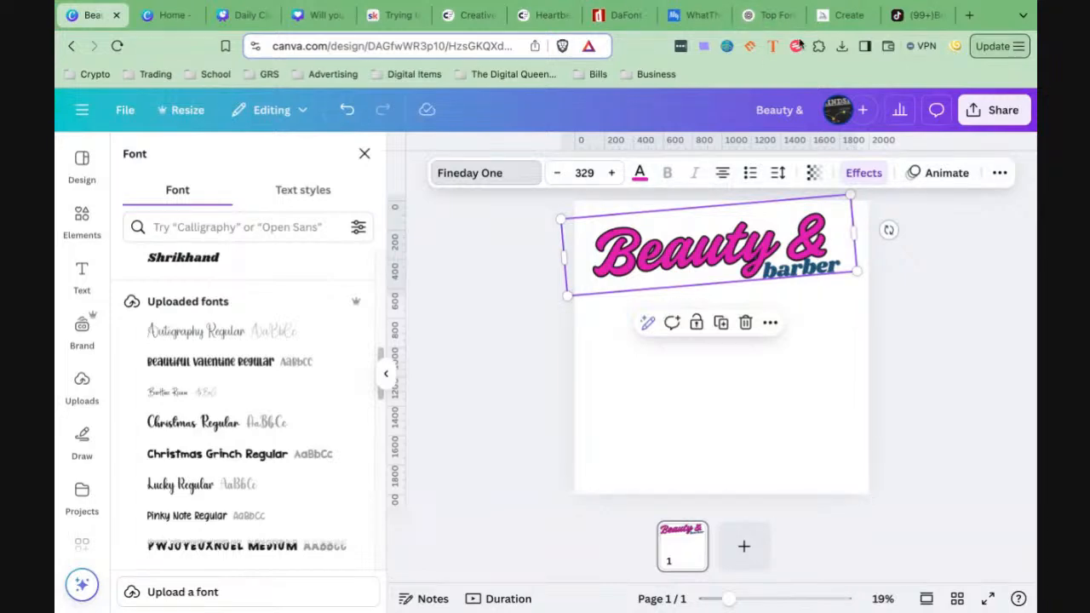
Switch to ChatGPT and review its top 3 fonts for hair and beauty flyers, highlighting the names Playlist Script and Montserrat
left_click(764, 15)
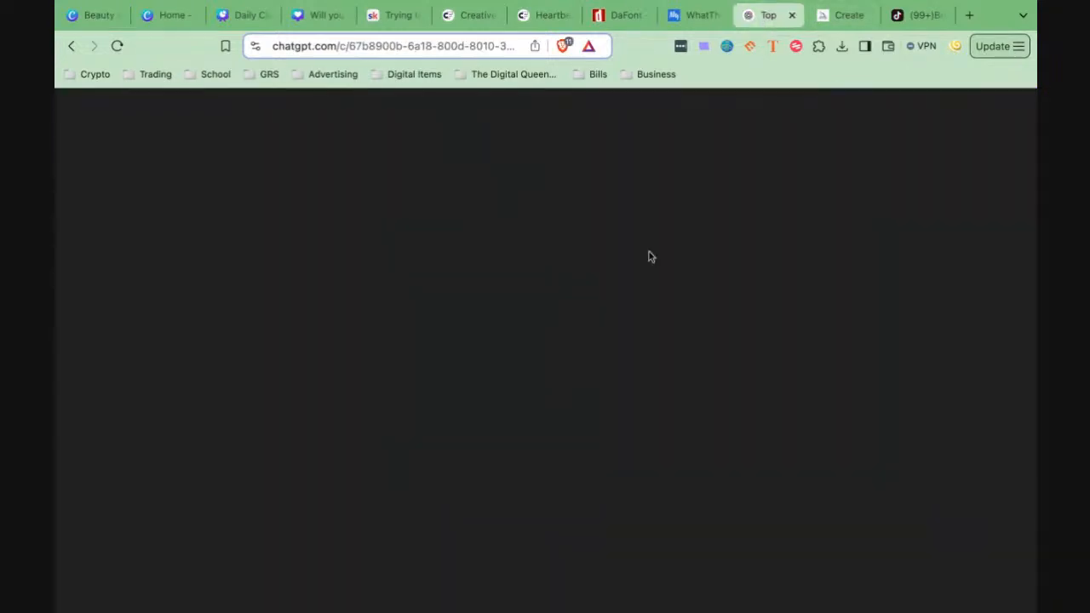
scroll(622, 273, "up", 2)
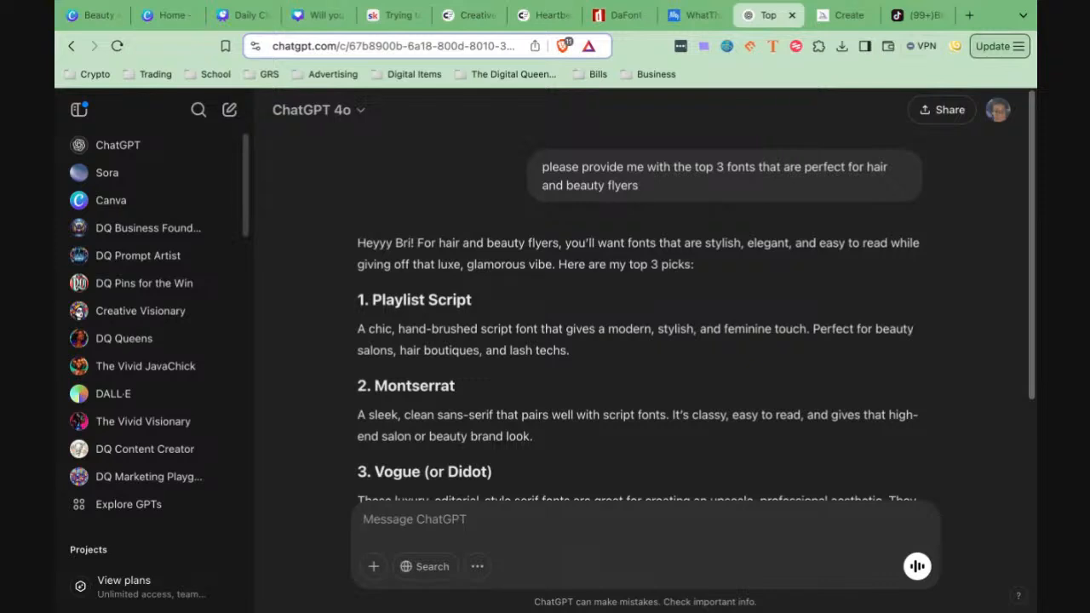
scroll(460, 307, "down", 1)
left_click_drag(477, 224, 370, 219)
left_click_drag(440, 304, 455, 317)
double_click(454, 313)
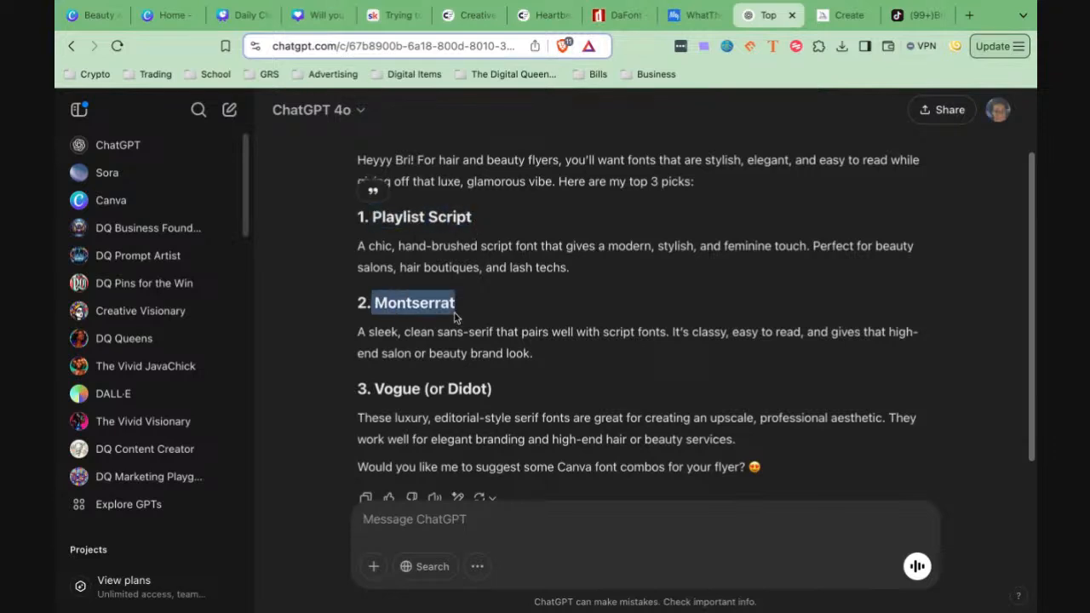
Review the remaining font picks in ChatGPT's answer and glance back at the MyFonts WhatTheFont page before returning to the chat
scroll(375, 328, "down", 1)
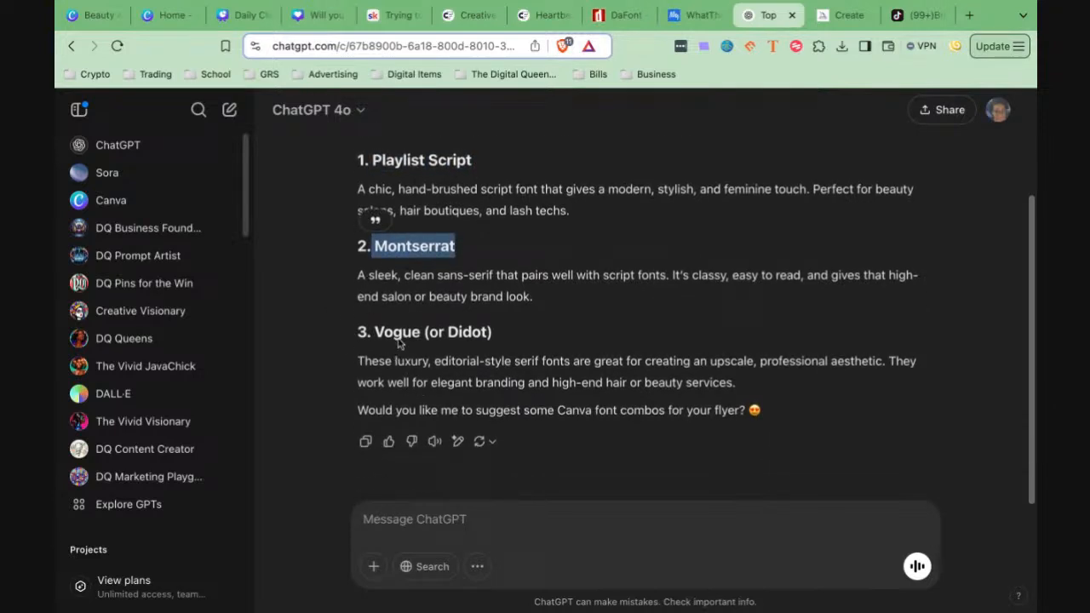
scroll(404, 345, "up", 2)
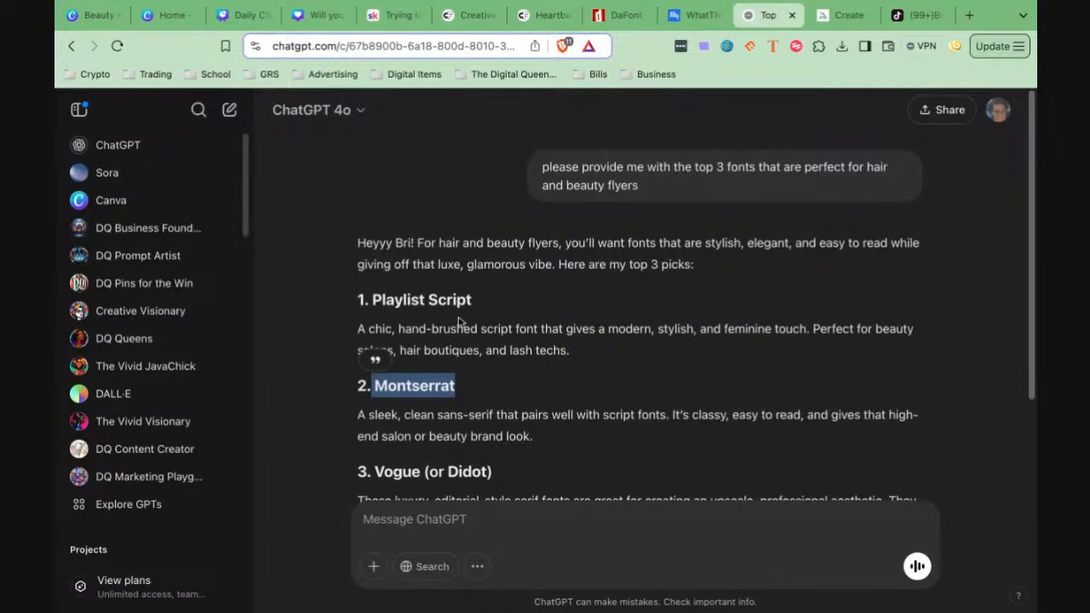
left_click(673, 17)
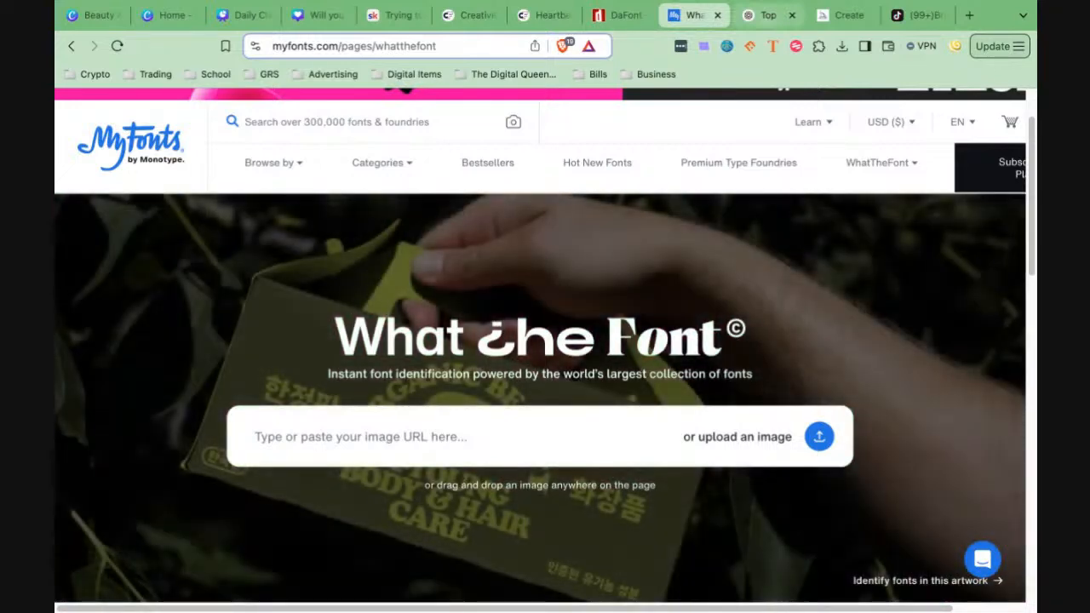
left_click(768, 16)
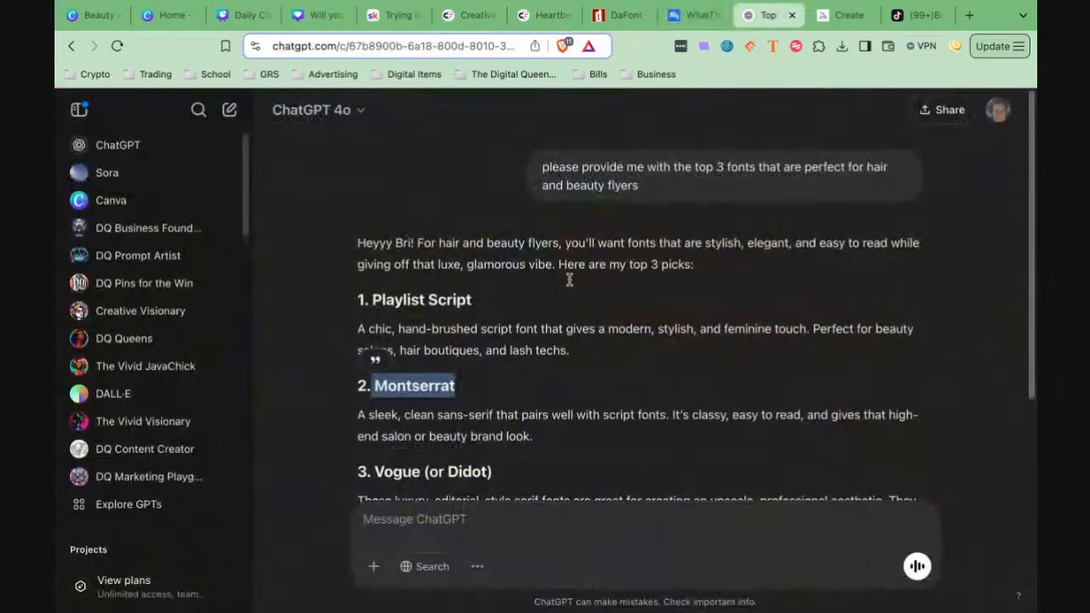
Send ChatGPT the message "I love font option 2 but I can not find it. Can you please provide me with a similar free font idea"
scroll(554, 290, "down", 3)
left_click(436, 521)
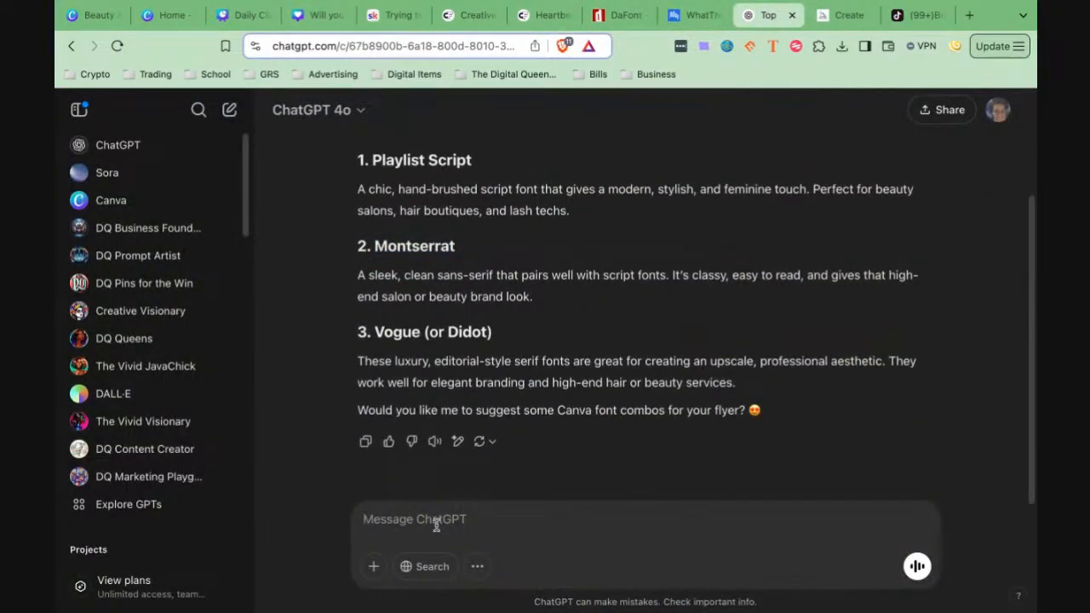
type("I love font option 2 but I c")
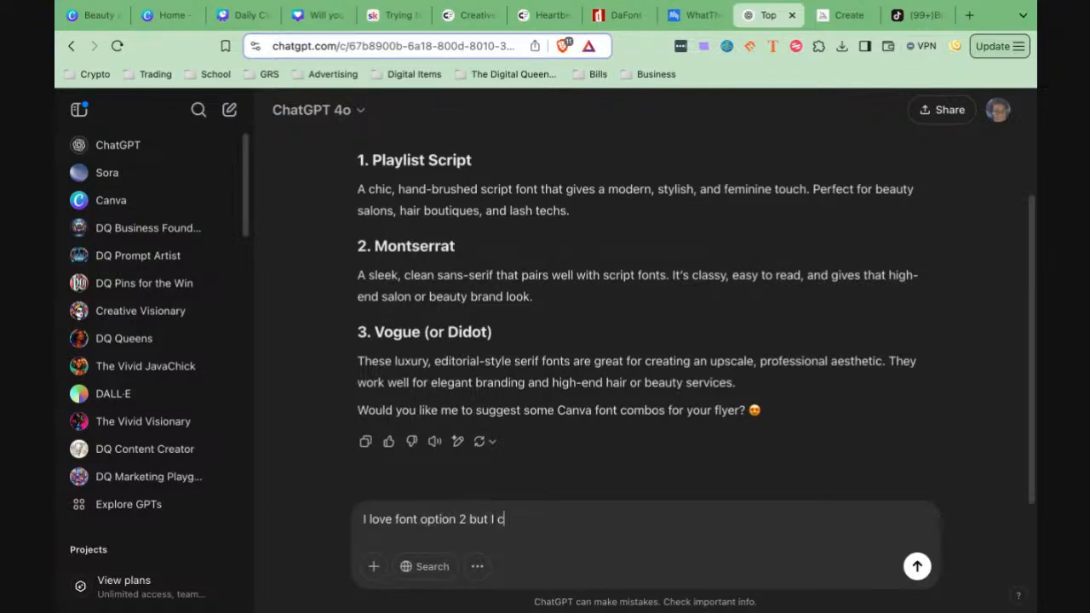
type("an not find it. Can you plese")
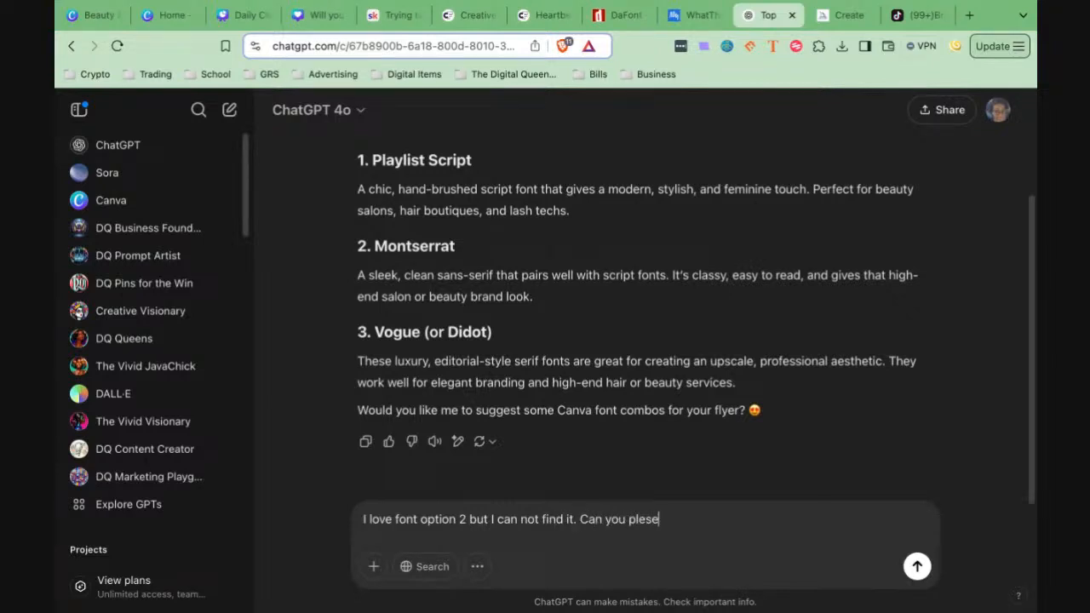
type(" provide me with")
left_click(649, 520)
type("aa")
key("BackSpace")
left_click(782, 522)
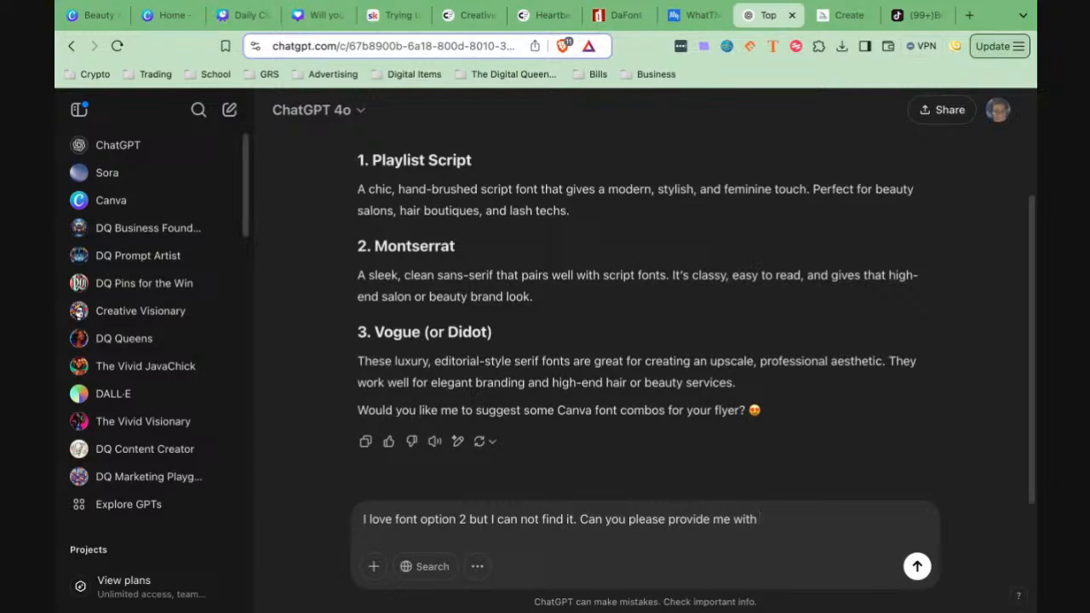
type("a similar free font ")
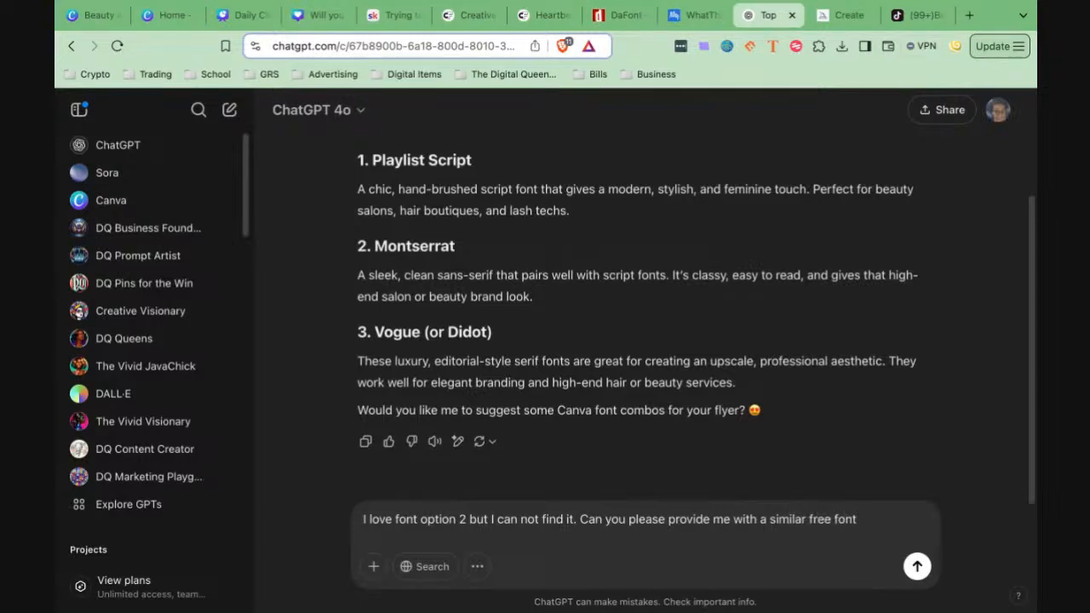
type("idea")
key("Return")
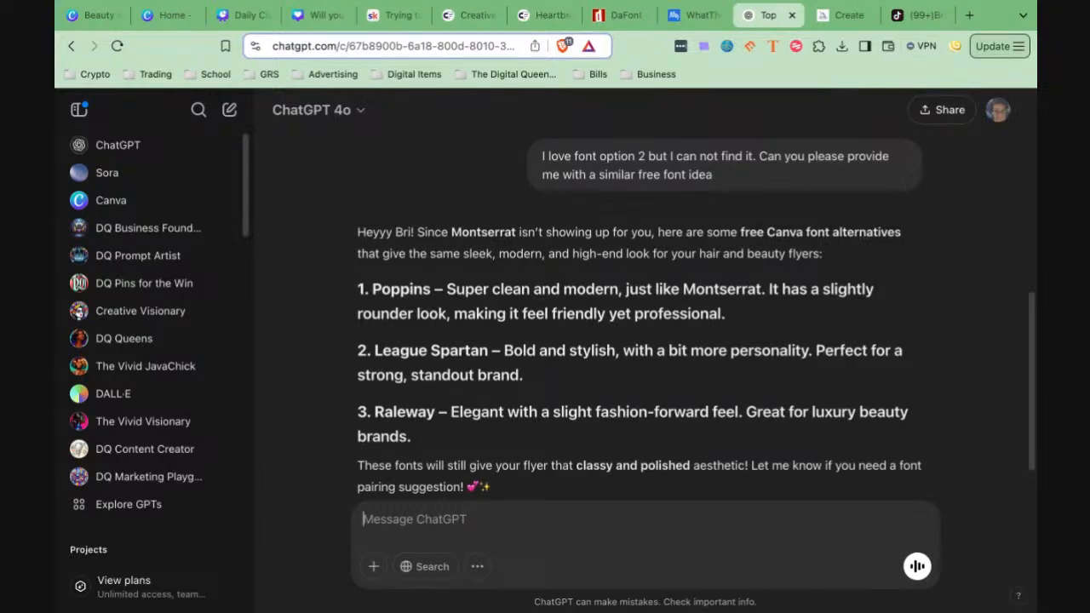
Read ChatGPT's free Montserrat alternatives and revisit the Heartbeat font page, the classroom's Creative Fabrica lesson and the Creative Fabrica beauty fonts results
scroll(435, 288, "down", 2)
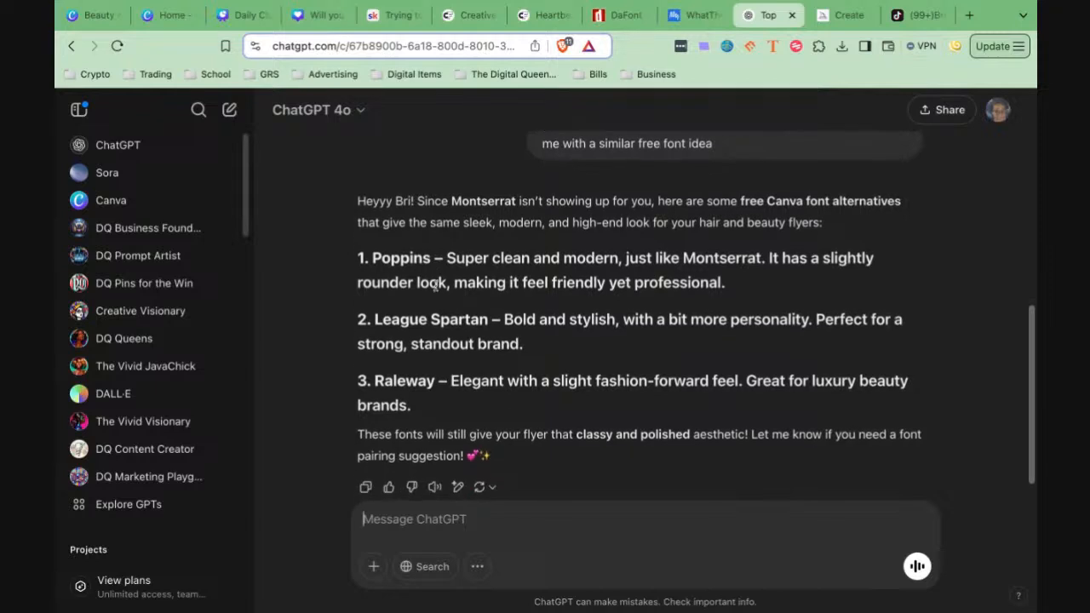
scroll(435, 288, "down", 1)
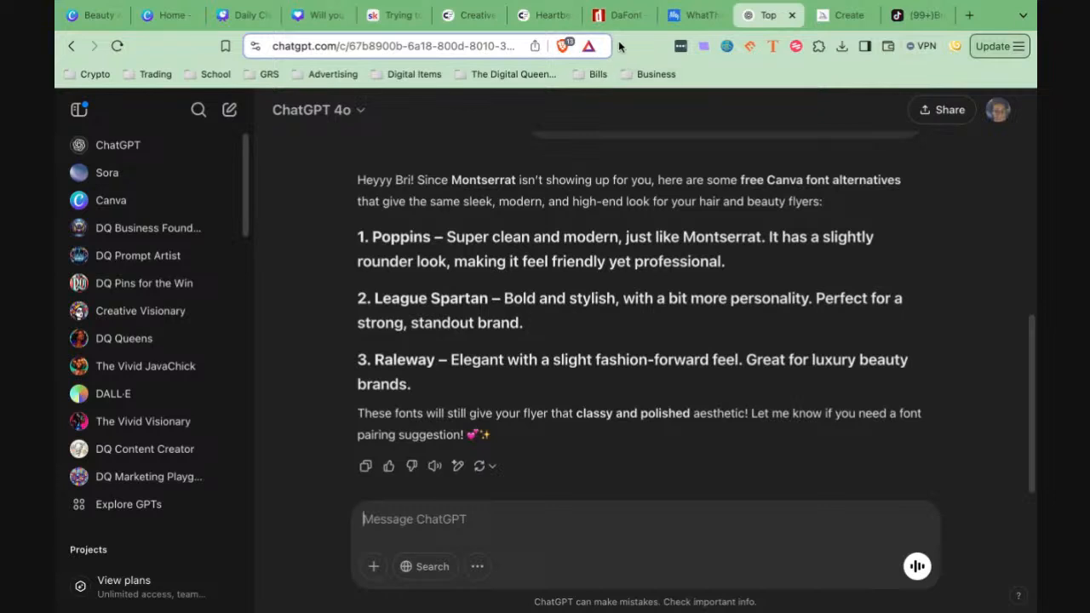
left_click(532, 16)
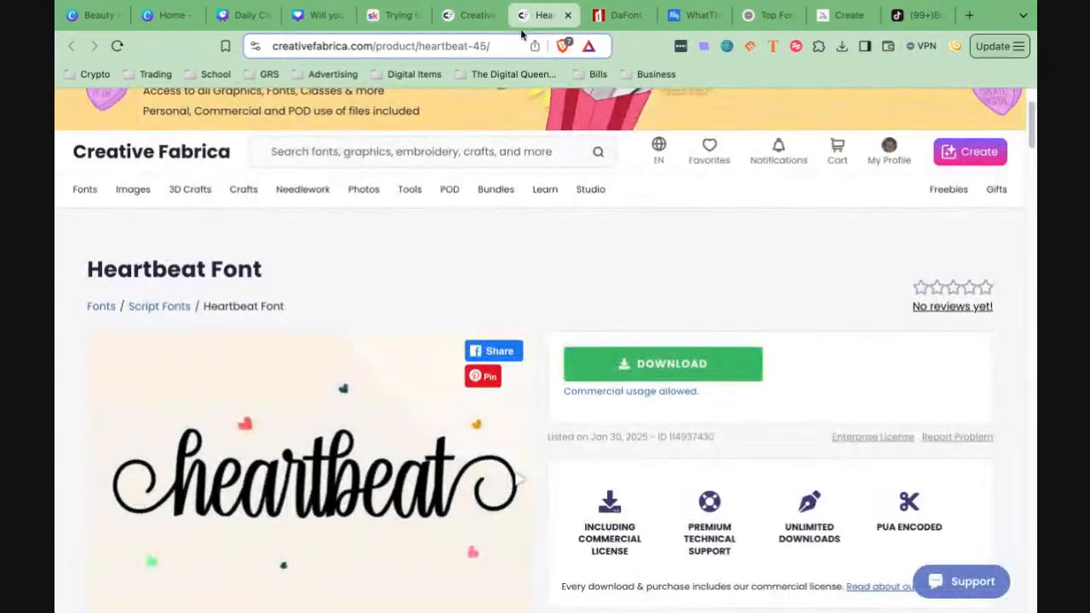
left_click(391, 17)
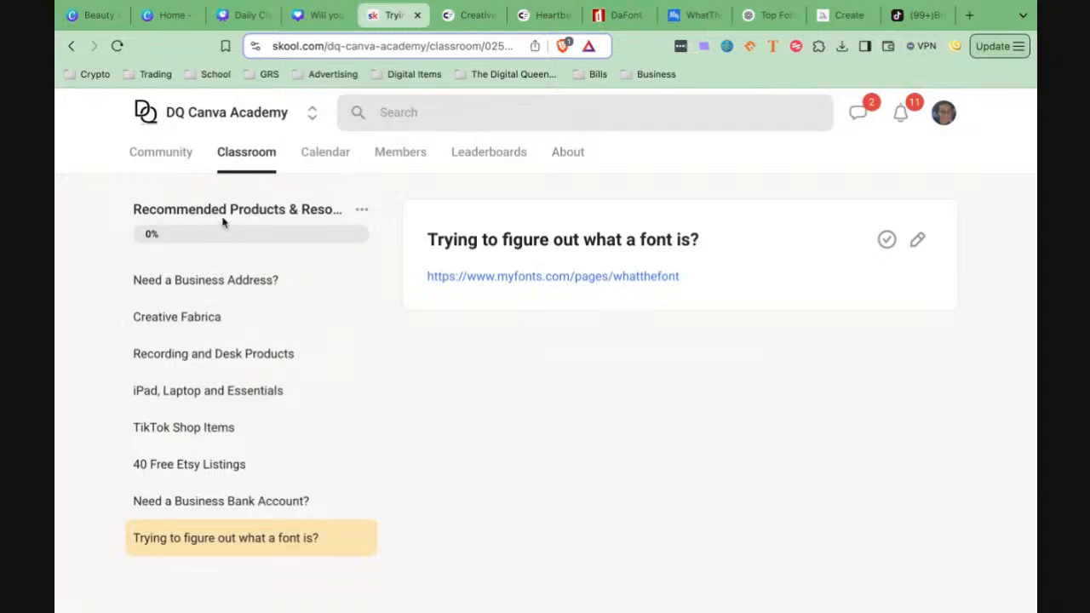
left_click(167, 327)
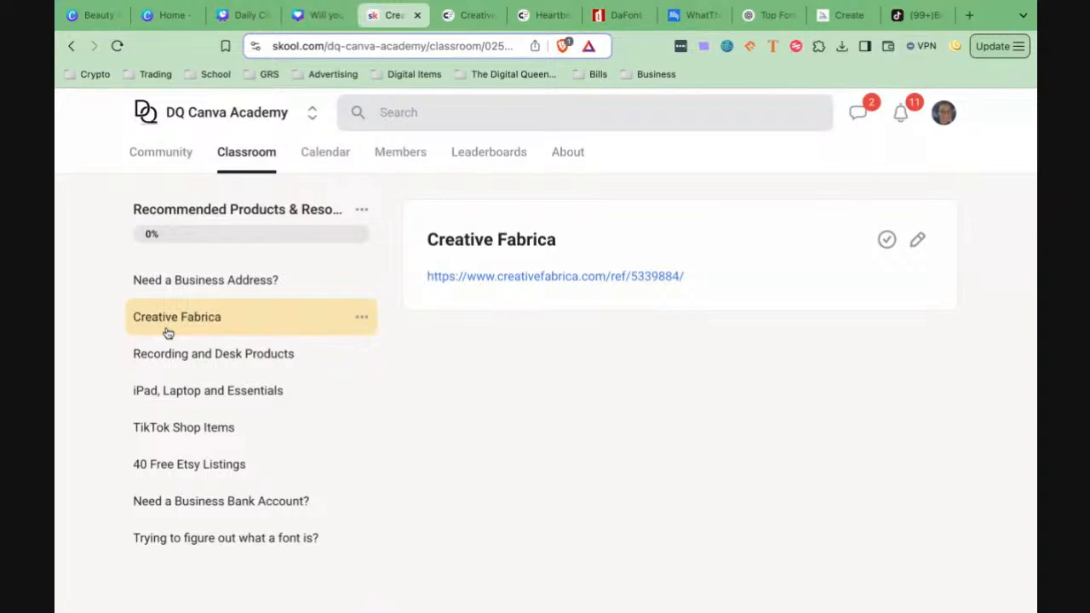
left_click(460, 16)
scroll(449, 340, "up", 3)
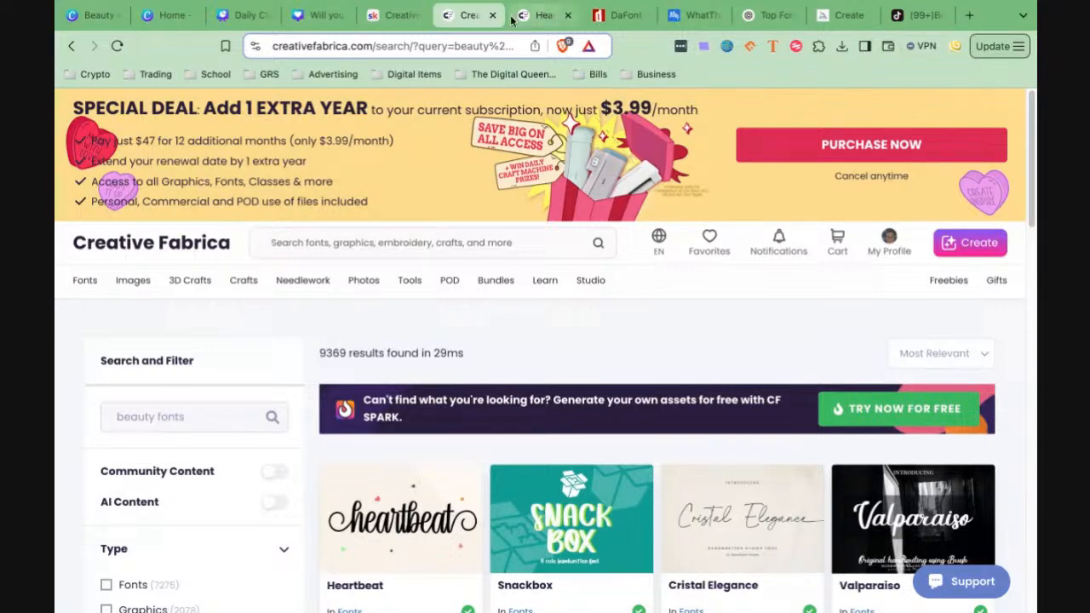
left_click(767, 17)
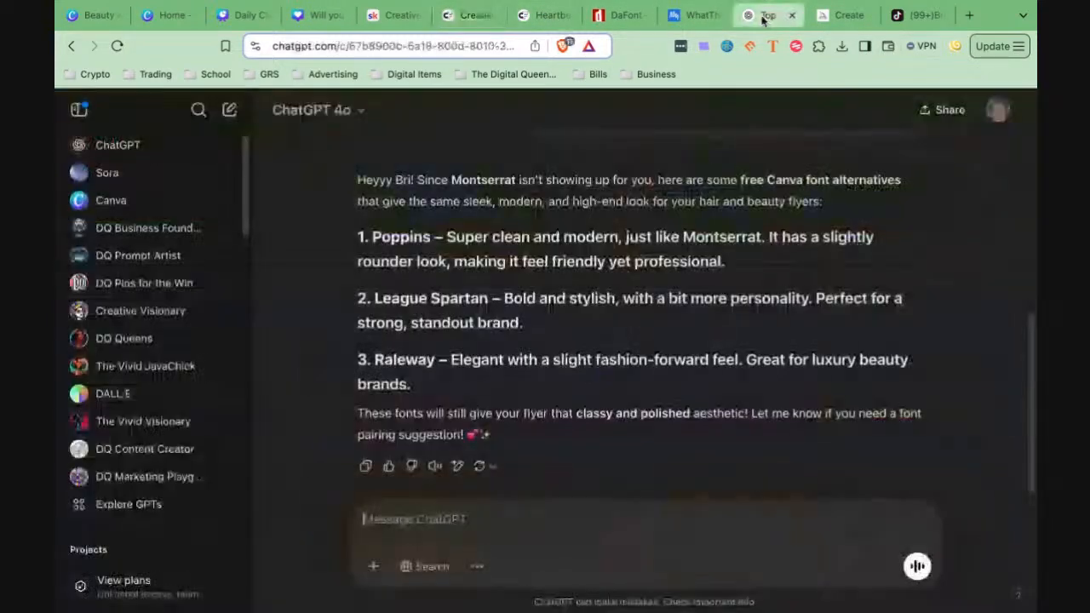
scroll(644, 330, "up", 2)
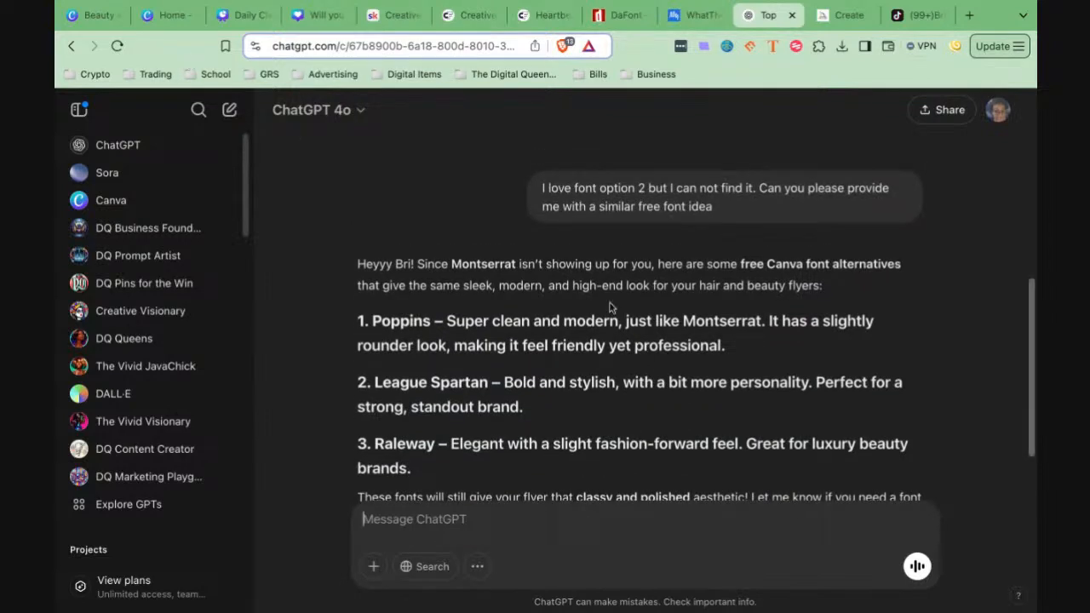
Switch to the Canva design and open the full collection of grids among the design elements
left_click(90, 14)
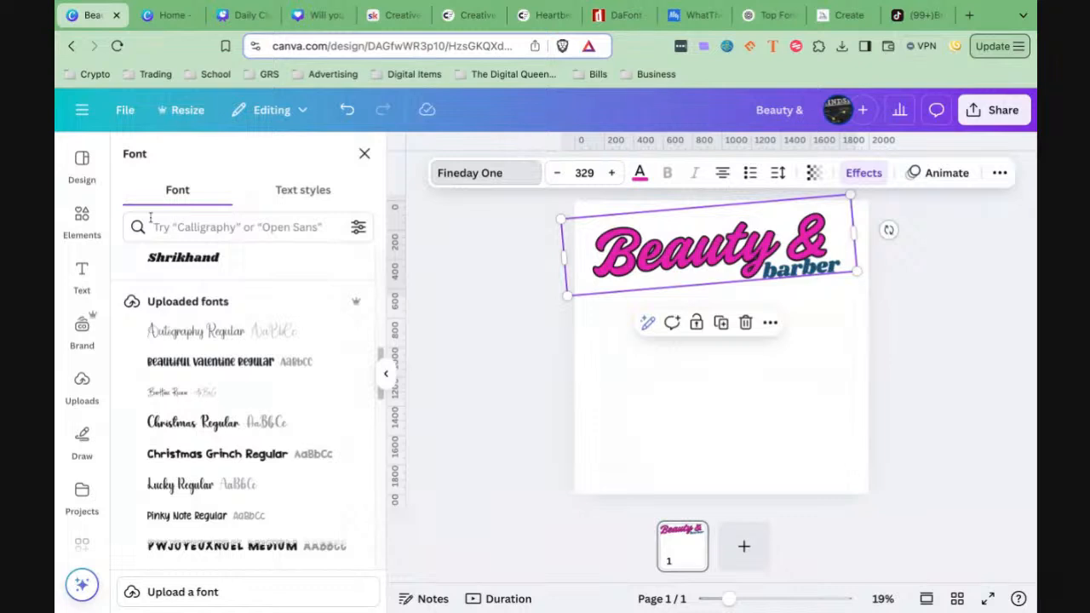
left_click(81, 223)
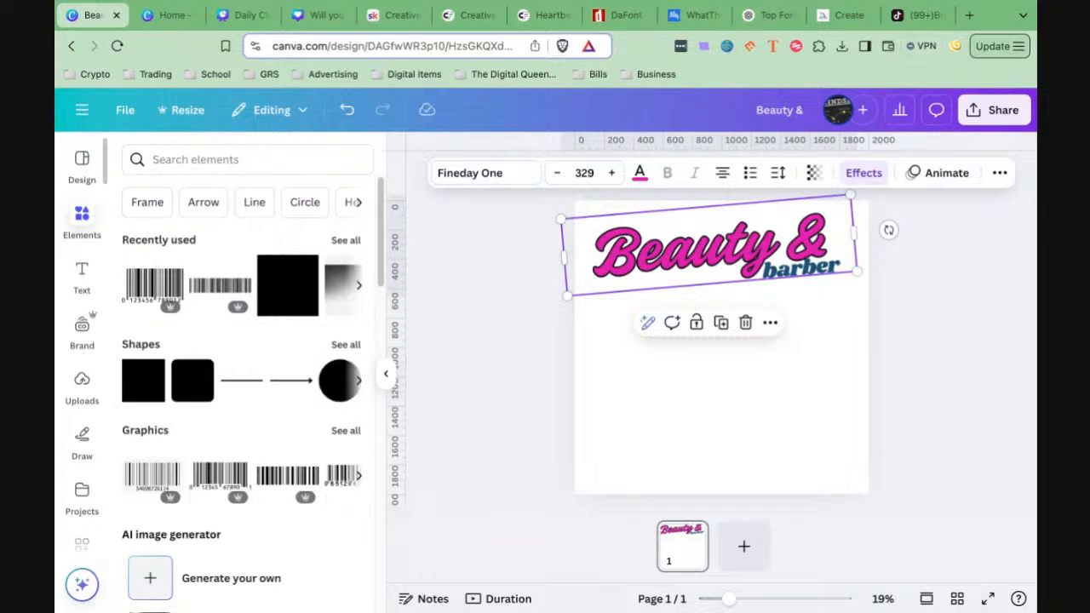
left_click(162, 161)
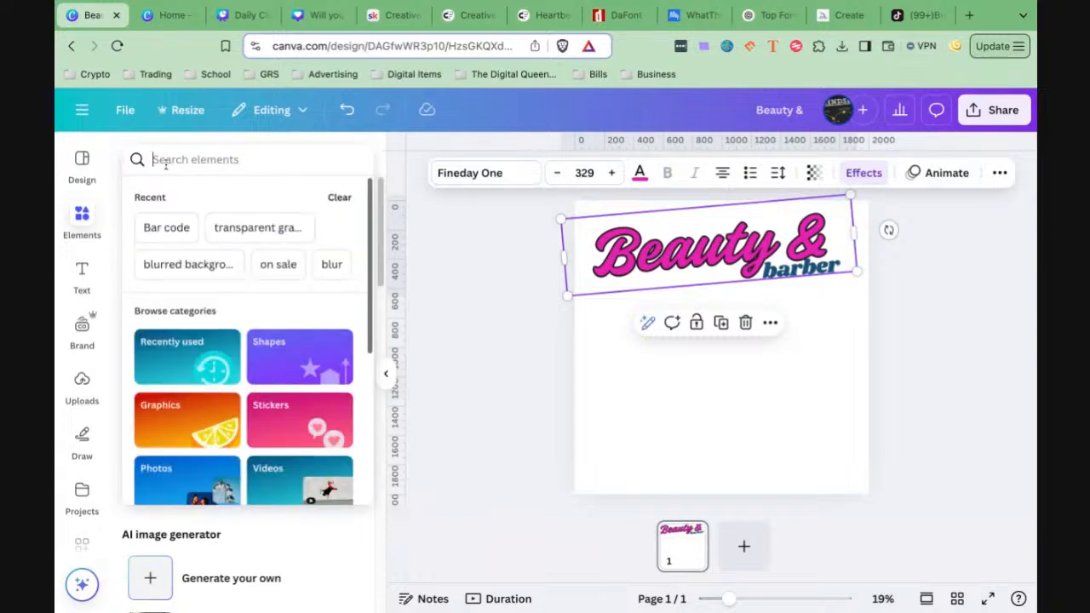
left_click(81, 223)
scroll(234, 365, "down", 4)
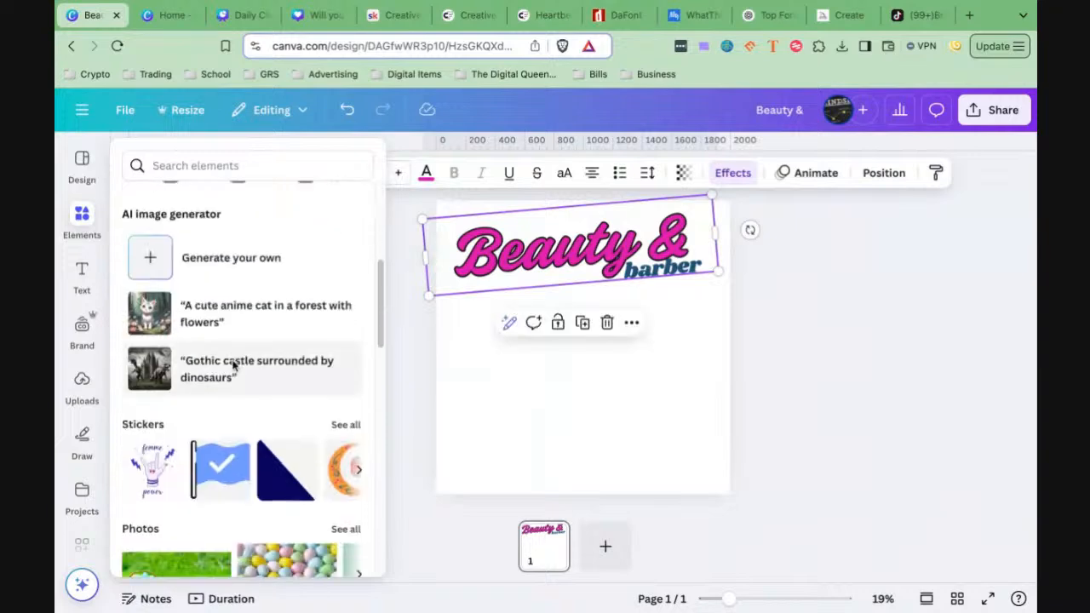
scroll(234, 365, "down", 10)
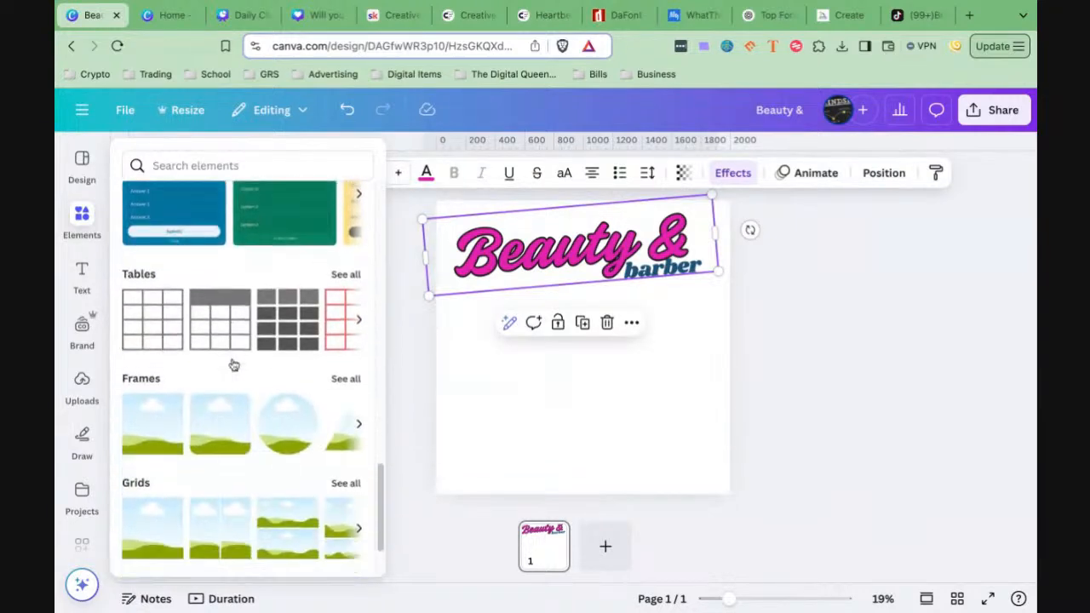
scroll(234, 365, "down", 3)
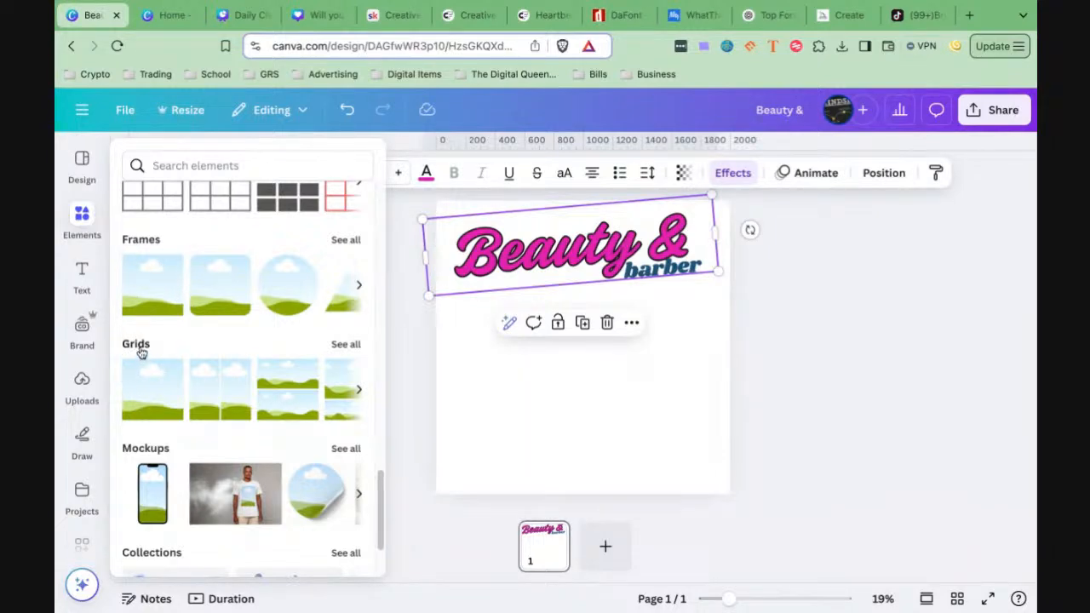
left_click(179, 167)
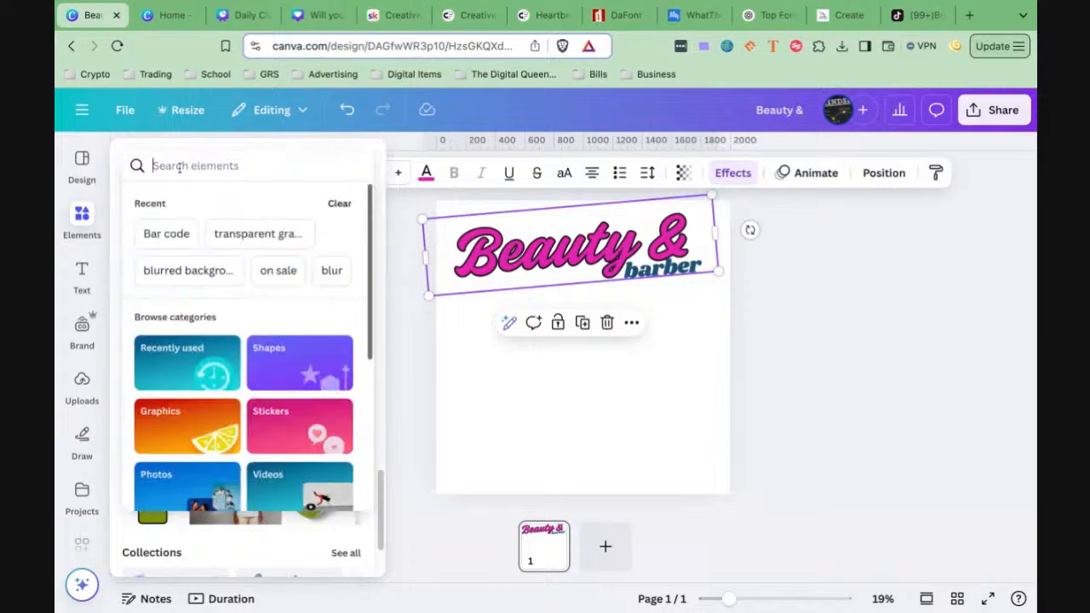
left_click(79, 221)
left_click(344, 344)
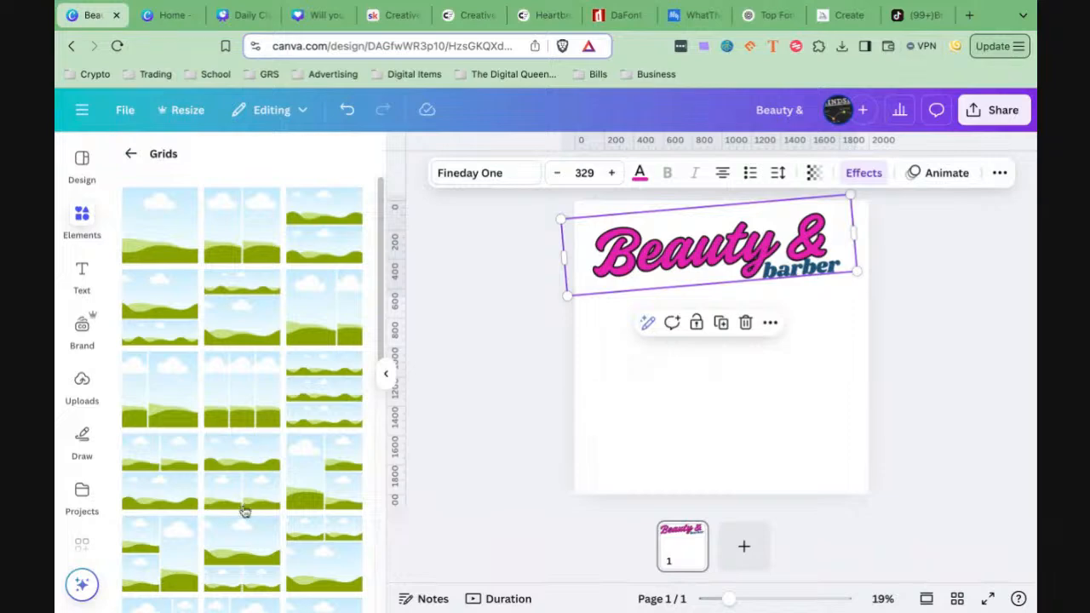
Browse the available grid layouts, comparing how they divide the page into image areas
scroll(243, 499, "down", 1)
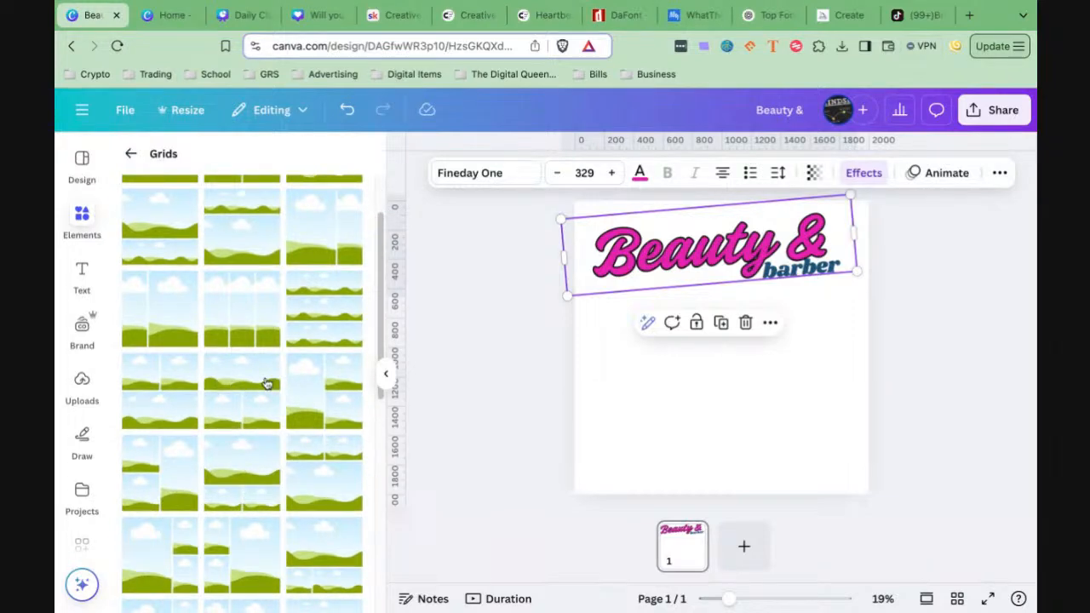
scroll(266, 383, "down", 1)
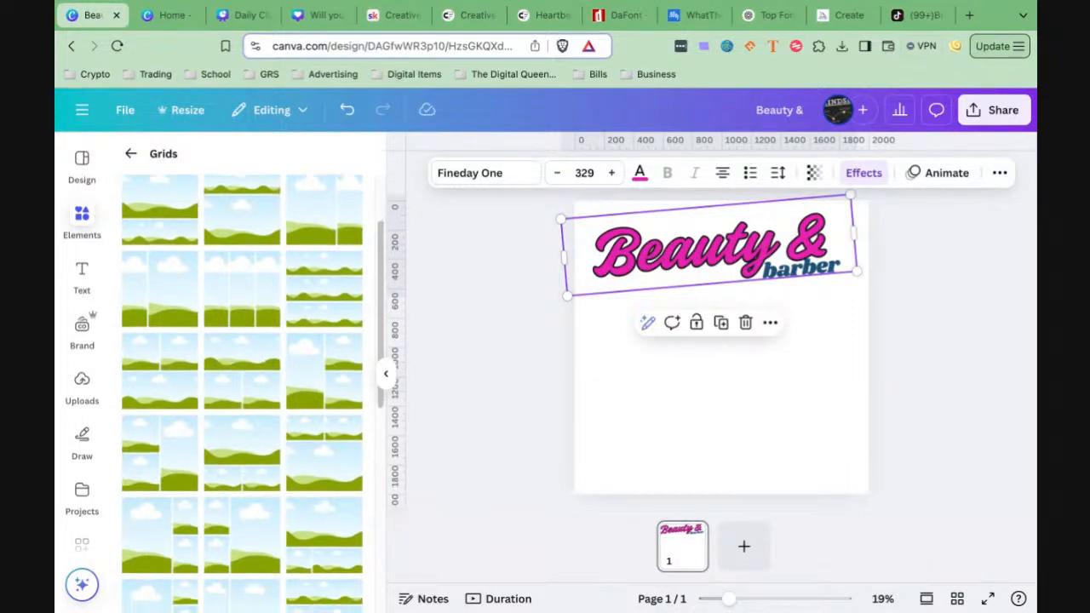
scroll(244, 392, "down", 2)
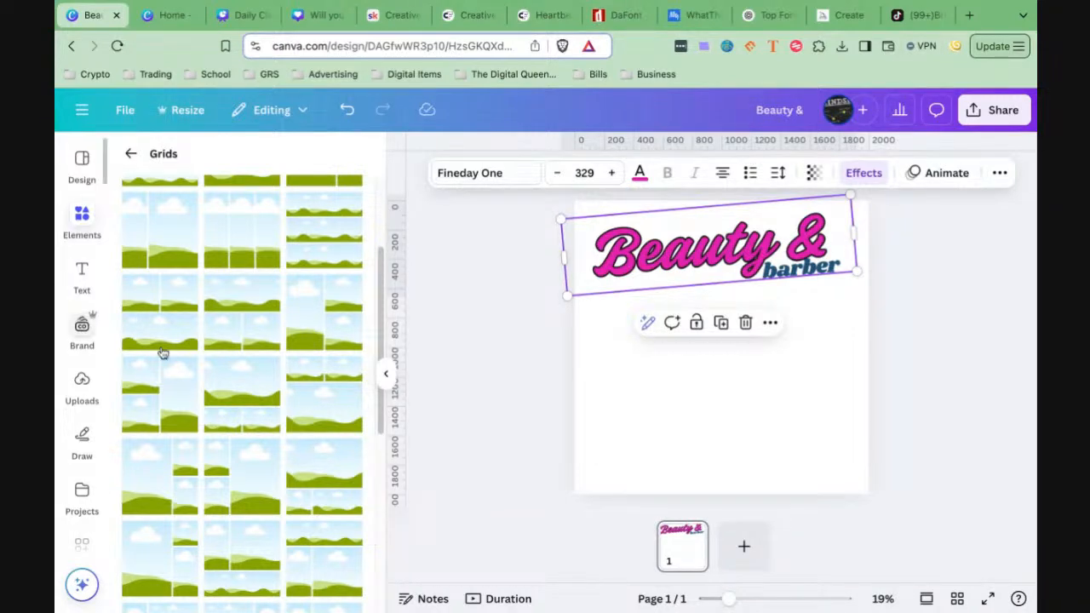
scroll(255, 464, "down", 3)
scroll(267, 459, "down", 3)
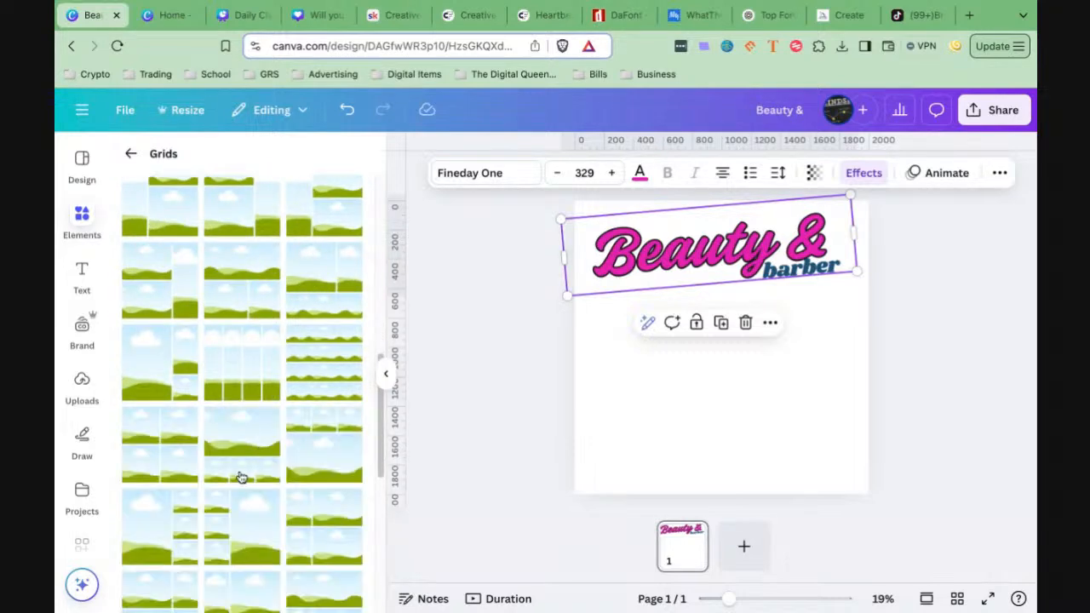
scroll(241, 474, "down", 3)
scroll(241, 474, "down", 3)
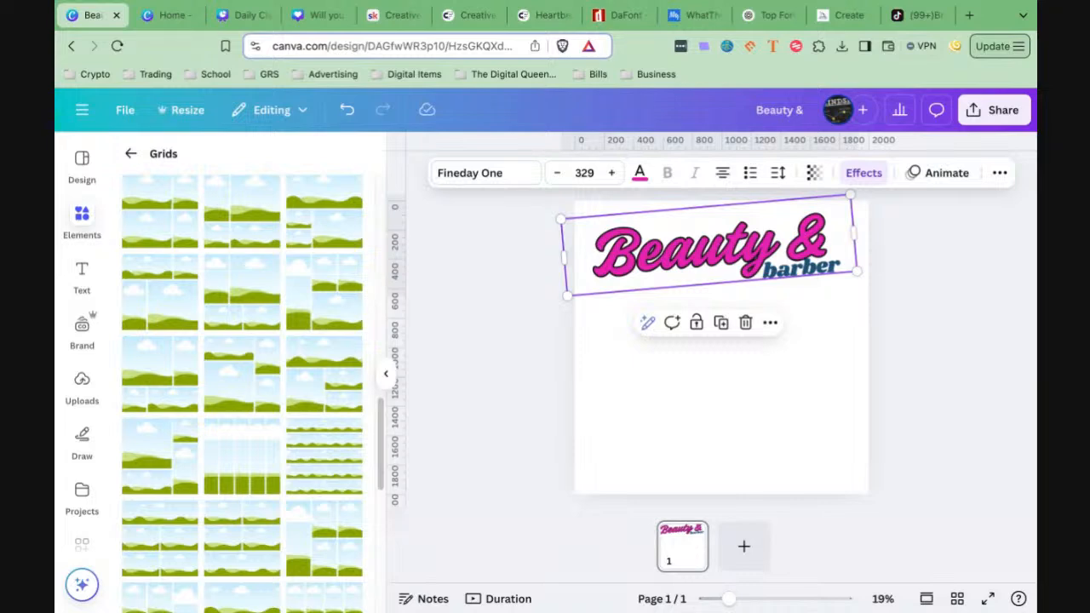
scroll(281, 443, "down", 5)
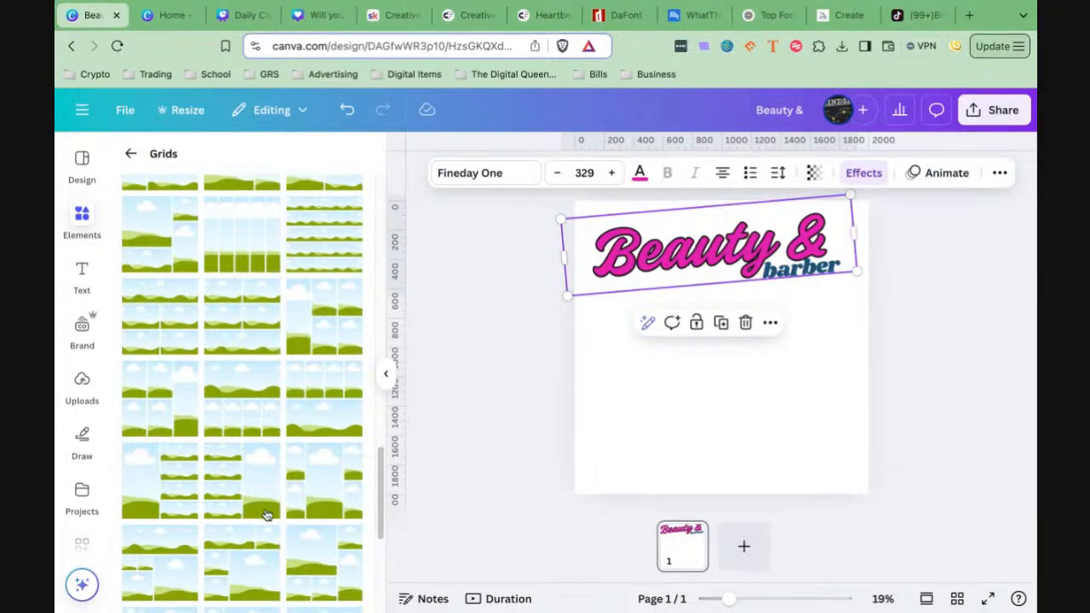
scroll(267, 514, "down", 2)
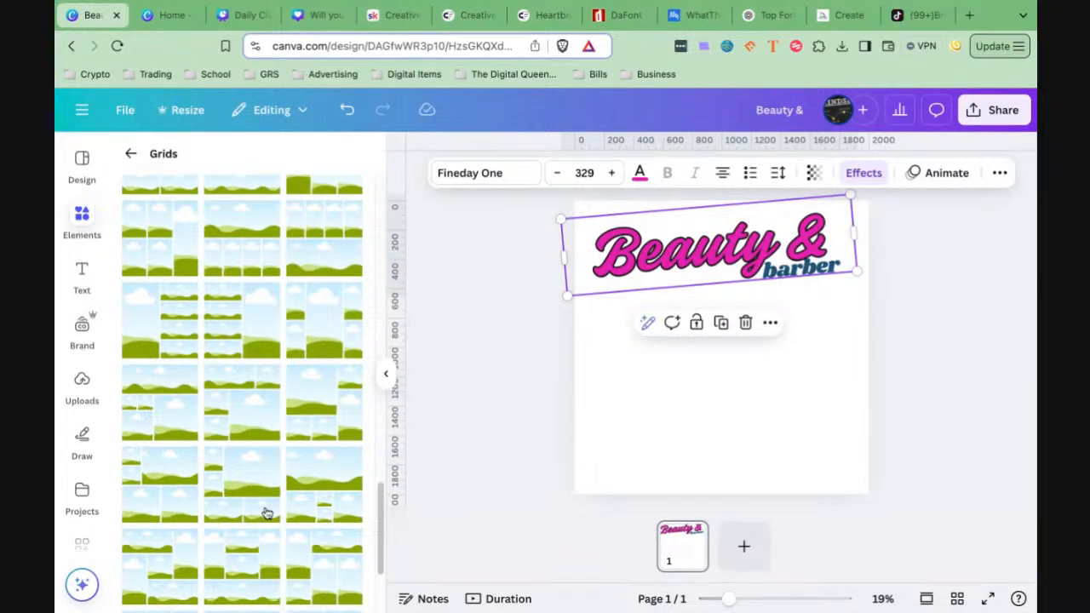
scroll(267, 513, "up", 17)
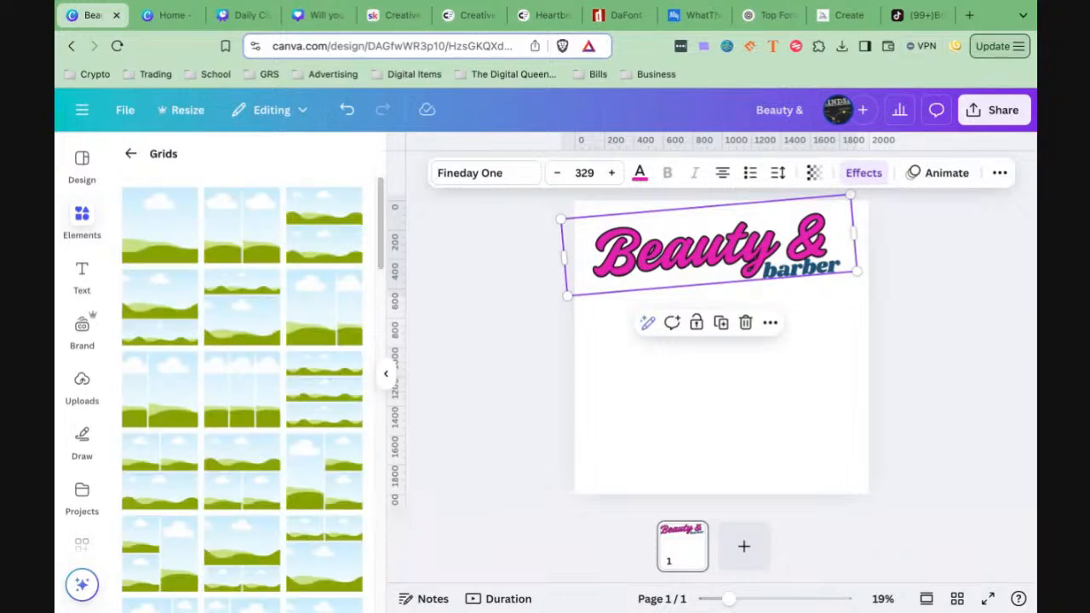
scroll(253, 394, "down", 3)
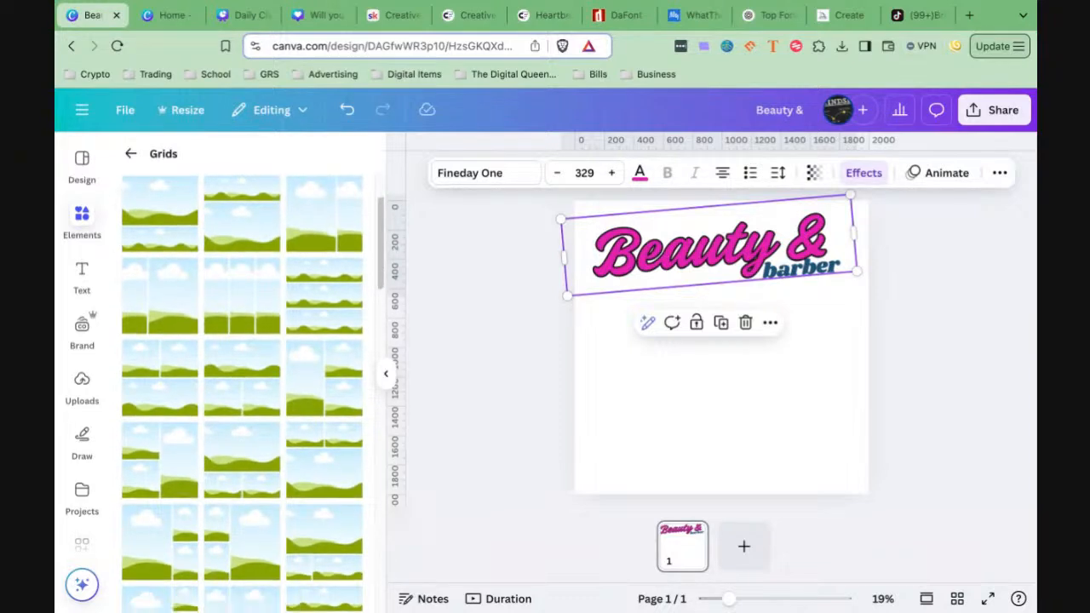
Browse further through the grid layouts and fill the page with the grid of three stacked small cells beside one large cell
scroll(242, 392, "down", 3)
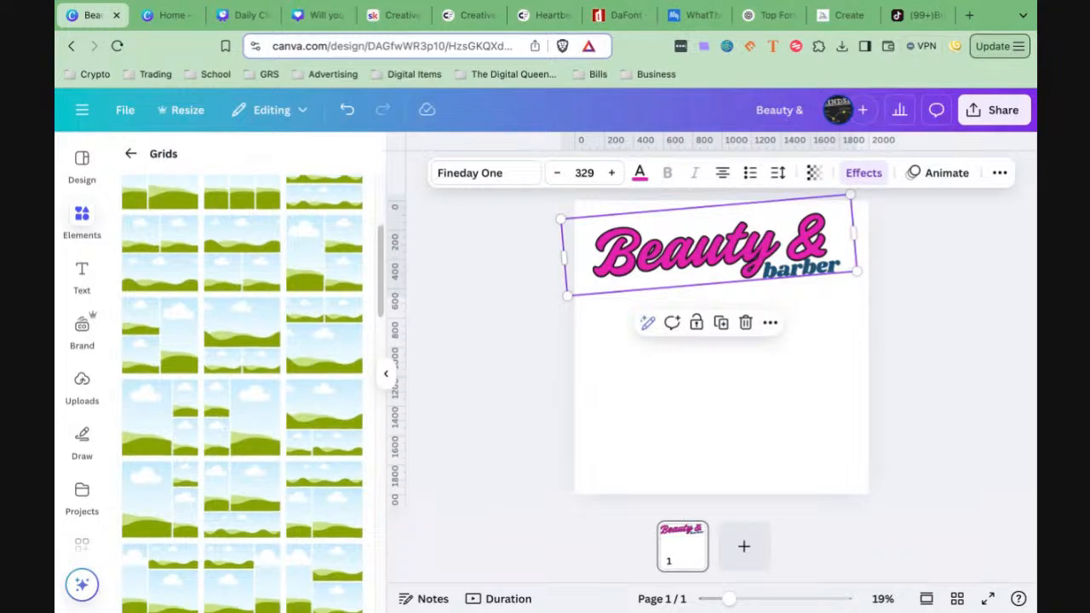
scroll(242, 391, "down", 3)
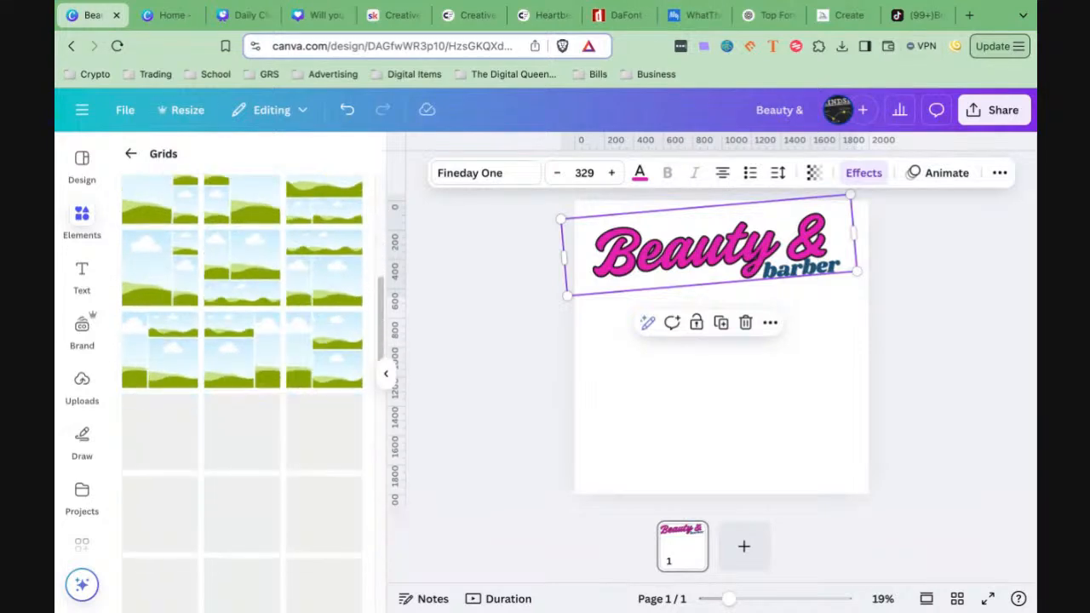
scroll(242, 392, "down", 3)
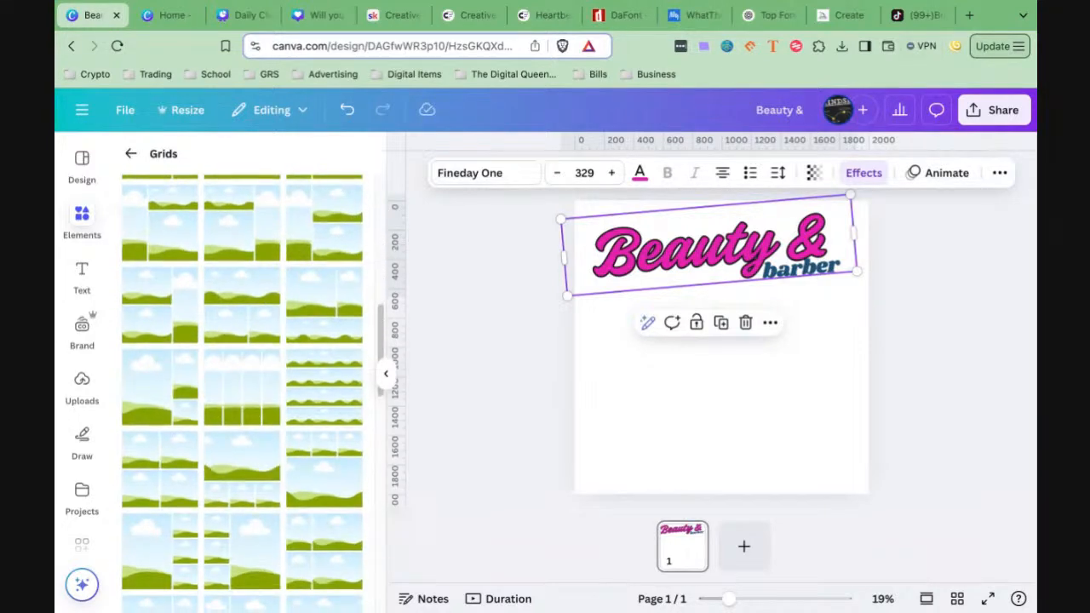
scroll(242, 392, "down", 1)
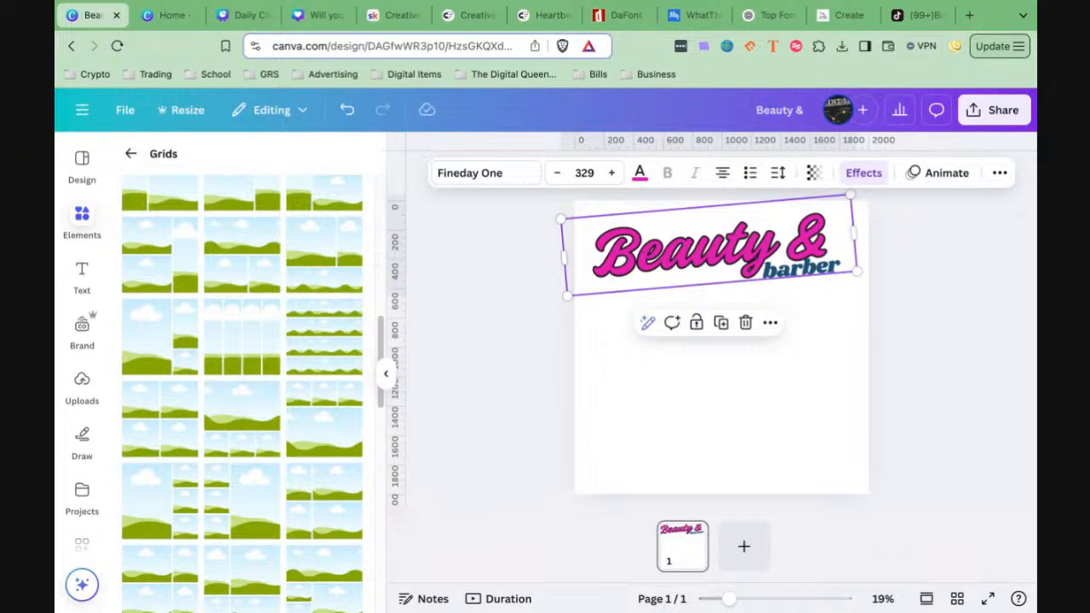
left_click(256, 501)
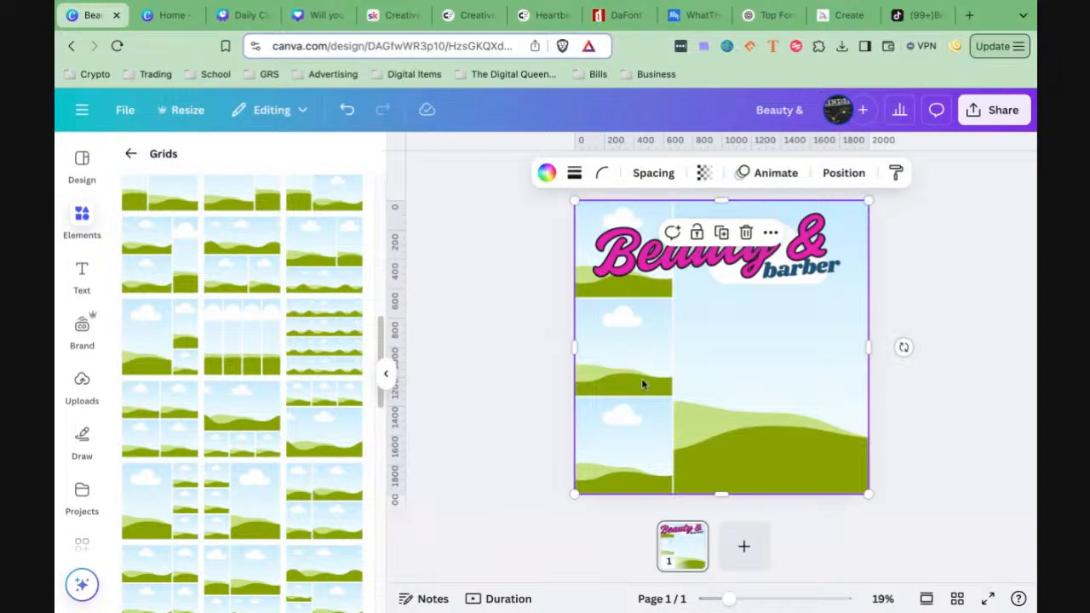
left_click_drag(865, 345, 869, 347)
left_click_drag(803, 368, 803, 369)
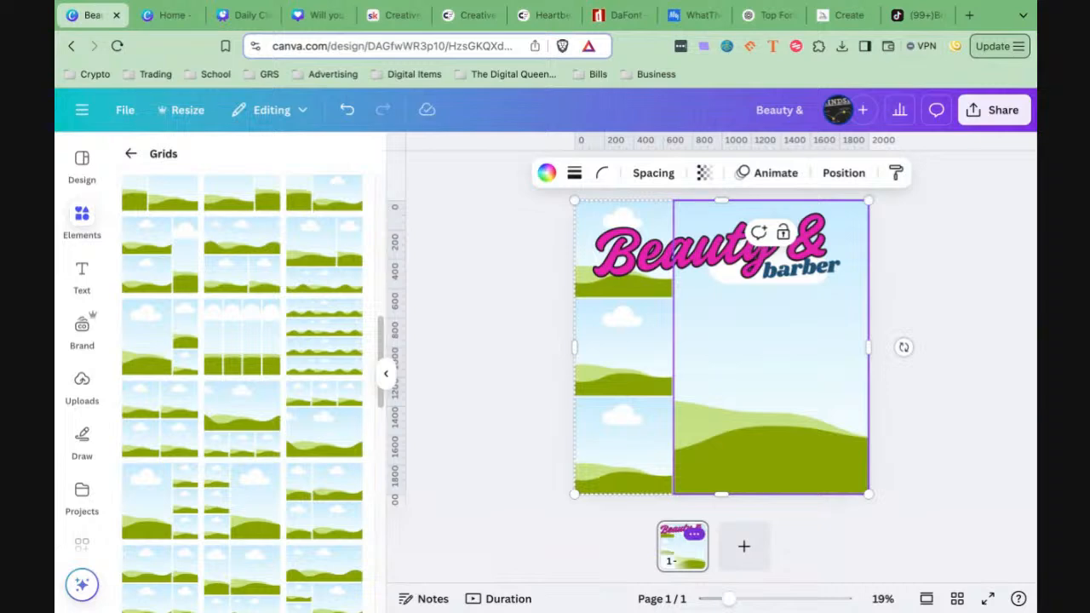
Duplicate page 1 and delete the grid from the copy, keeping only the "Beauty & barber" wordmark
left_click(694, 533)
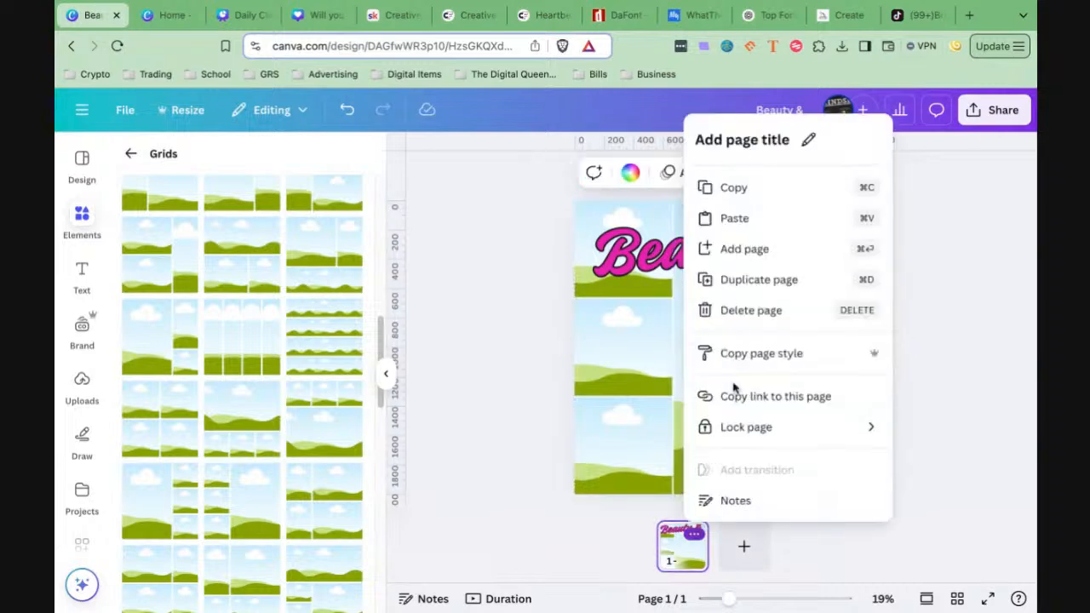
left_click(735, 280)
left_click(720, 378)
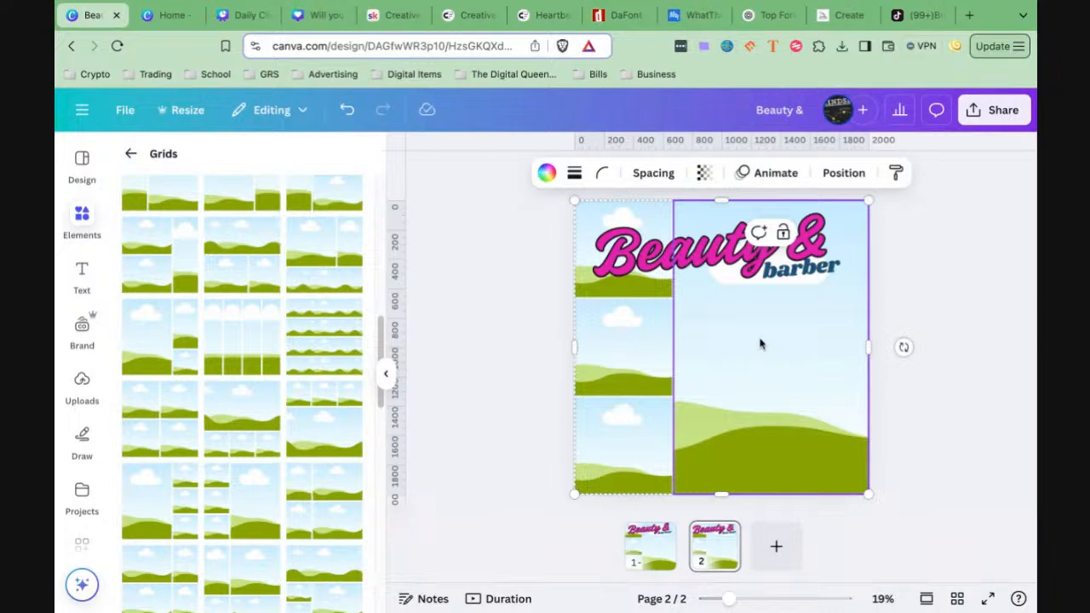
key("Delete")
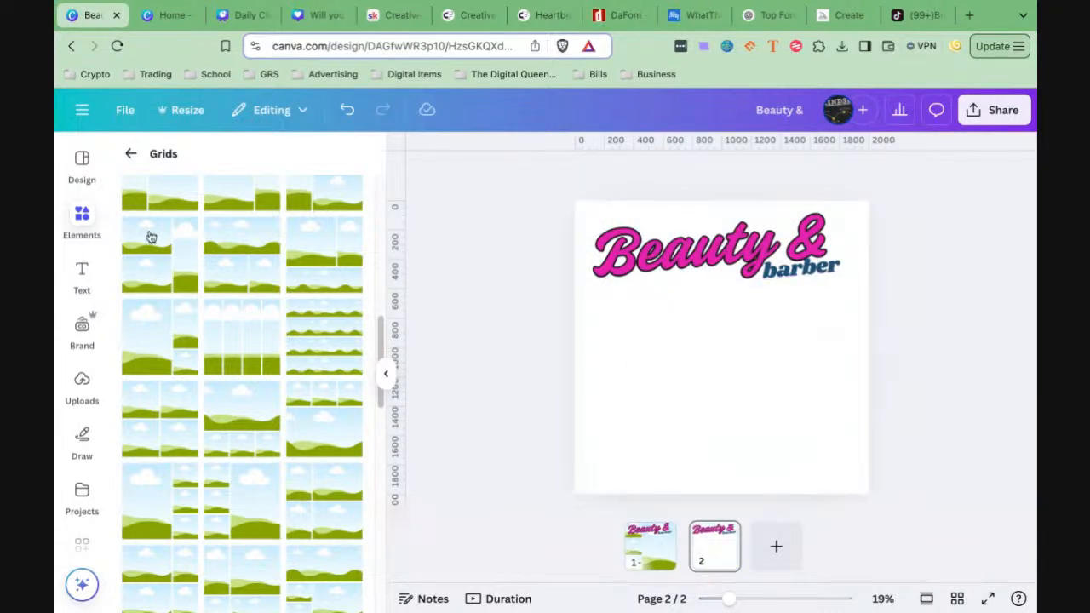
Return to the main element categories, add a square frame to page 2 and shrink it beneath the wordmark
left_click(130, 155)
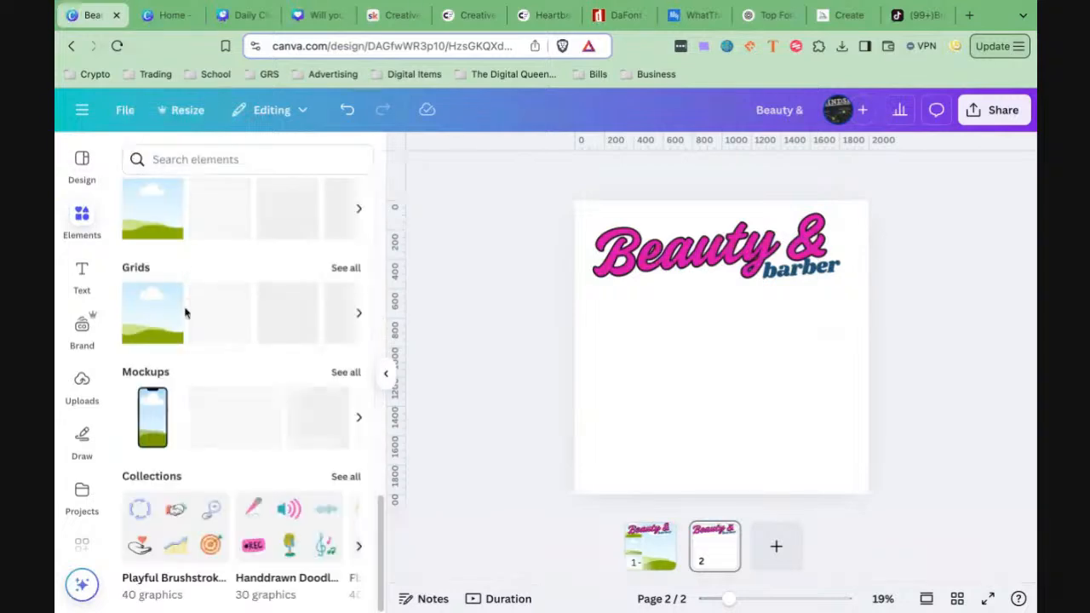
left_click(154, 221)
scroll(158, 247, "up", 1)
mouse_move(153, 257)
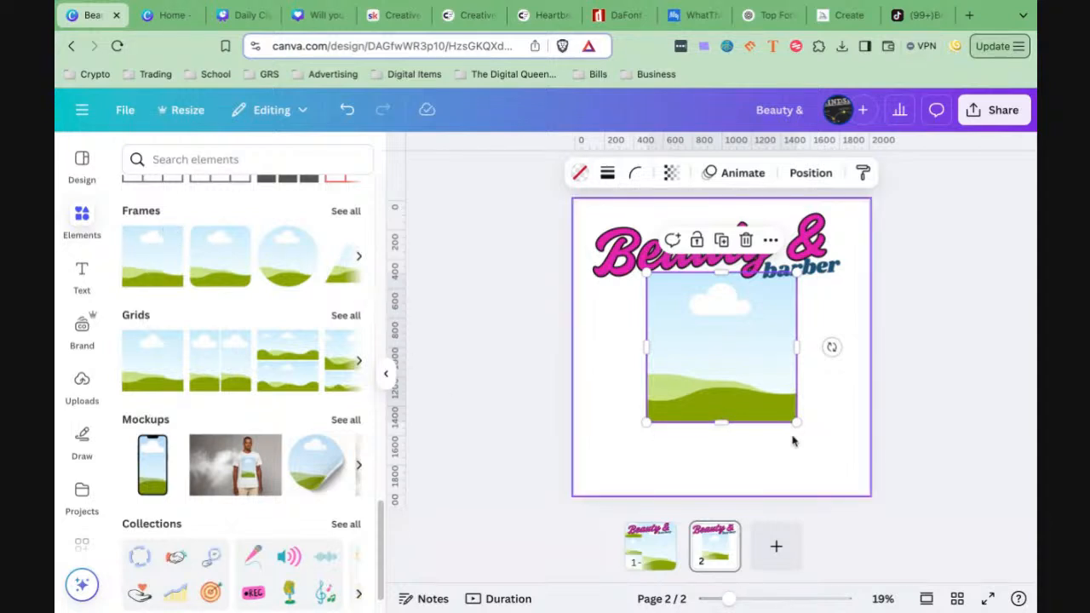
left_click_drag(796, 420, 808, 431)
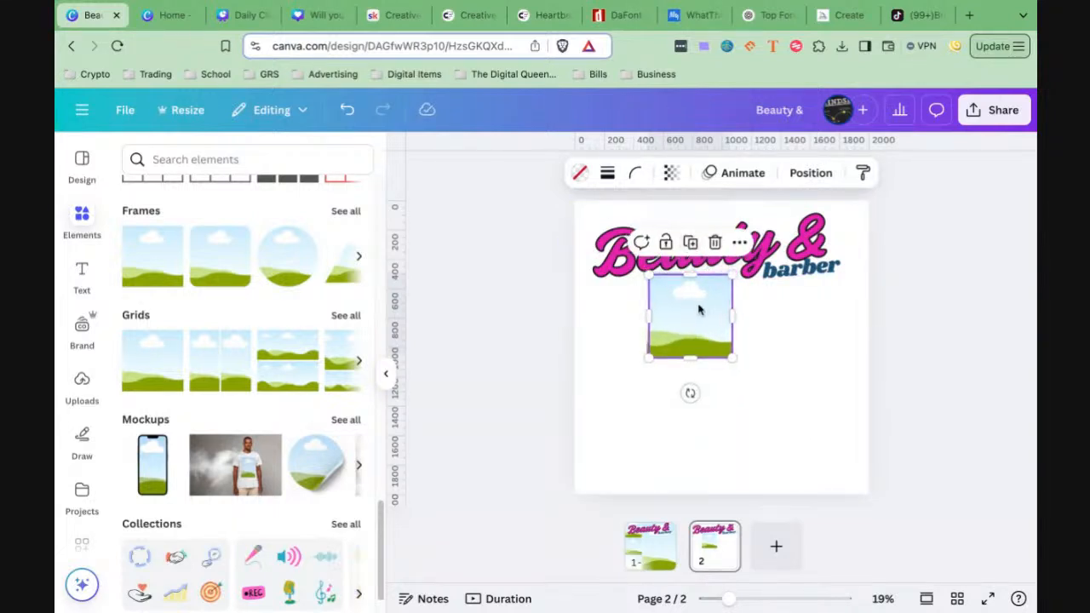
Duplicate the square frame twice to build a vertical column of three frames
key("ctrl+d")
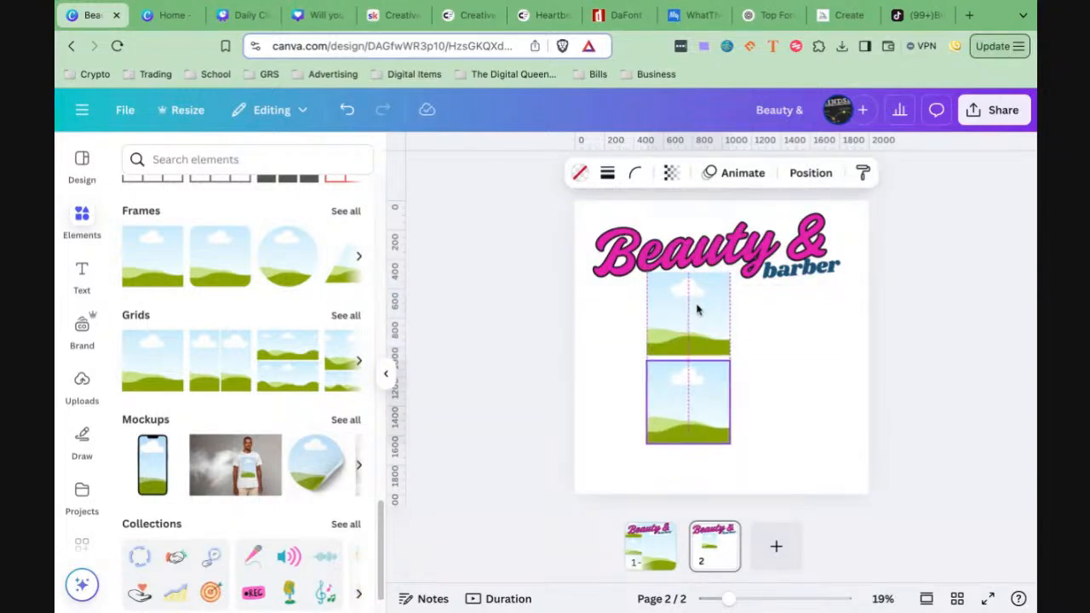
left_click_drag(697, 310, 697, 393)
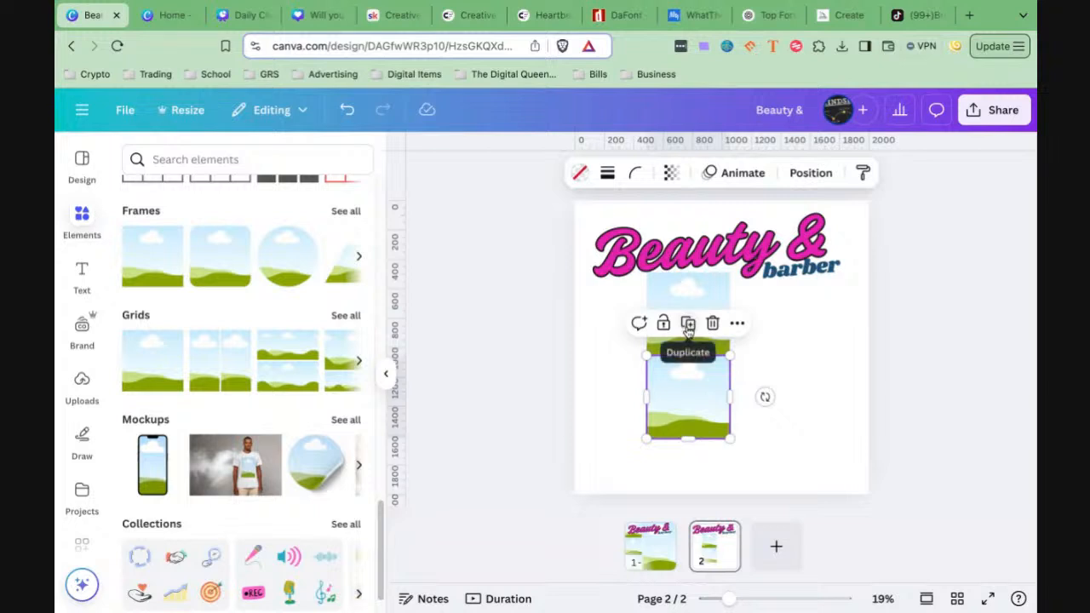
left_click(688, 321)
Select all three frames together, enlarge and slightly tilt the column, and position it along the page's right edge behind the wordmark
left_click_drag(619, 318, 683, 458)
left_click_drag(688, 415, 798, 382)
left_click_drag(798, 480, 724, 468)
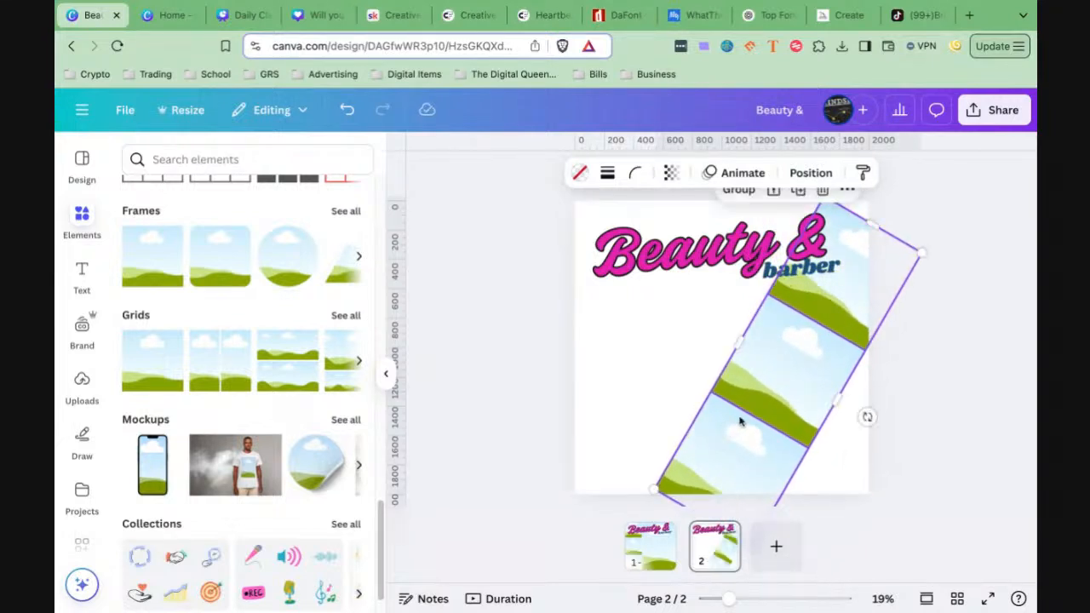
mouse_move(740, 421)
left_mouse_down()
mouse_move(726, 397)
mouse_move(740, 422)
mouse_move(751, 416)
left_mouse_up()
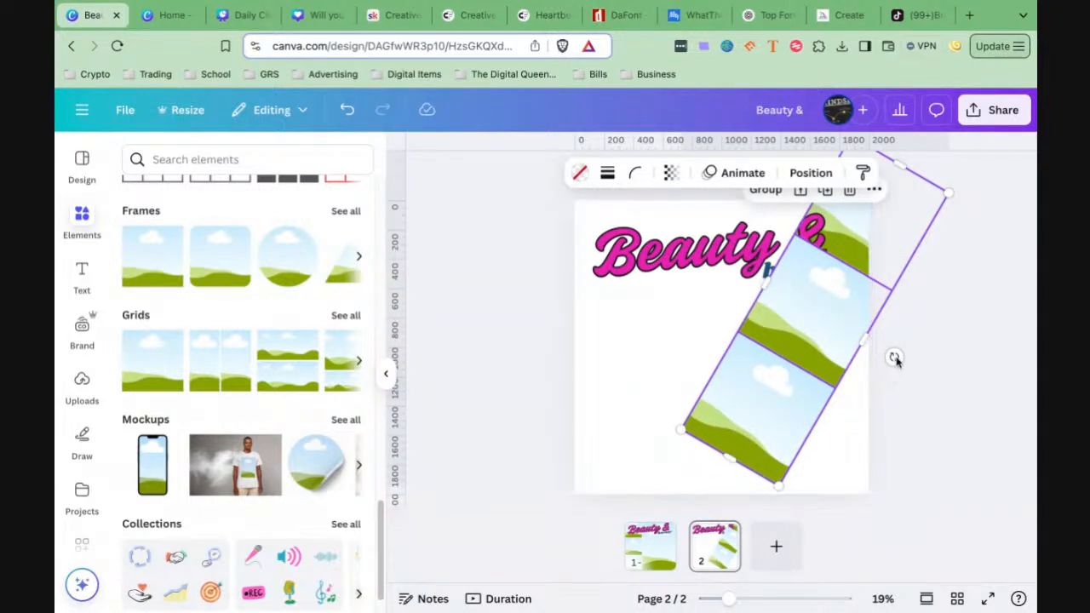
left_click_drag(894, 356, 884, 358)
mouse_move(835, 311)
left_mouse_down()
mouse_move(831, 355)
mouse_move(835, 309)
left_mouse_up()
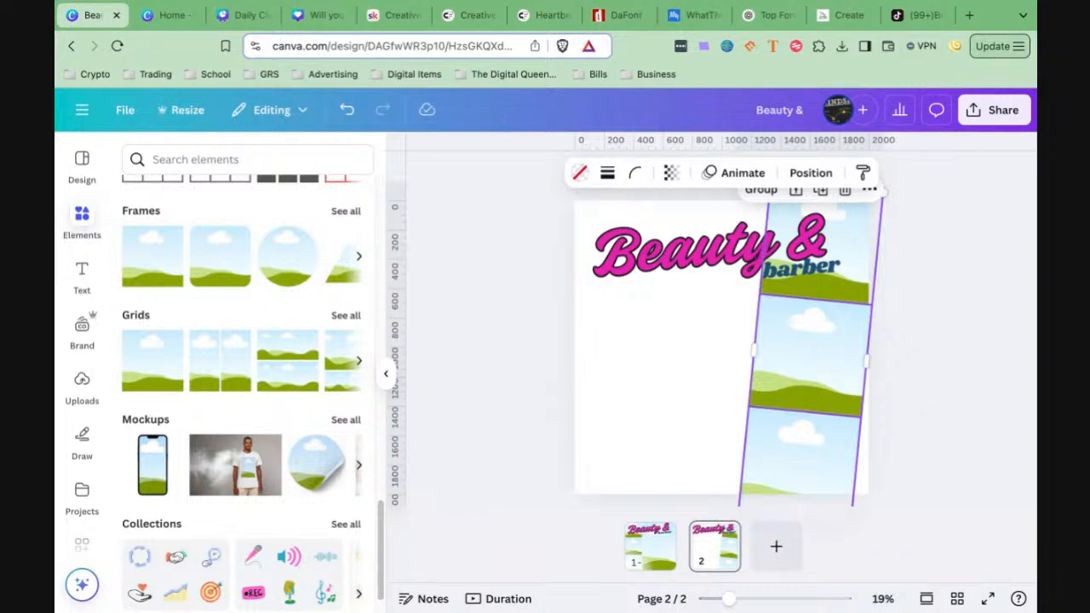
left_click(673, 381)
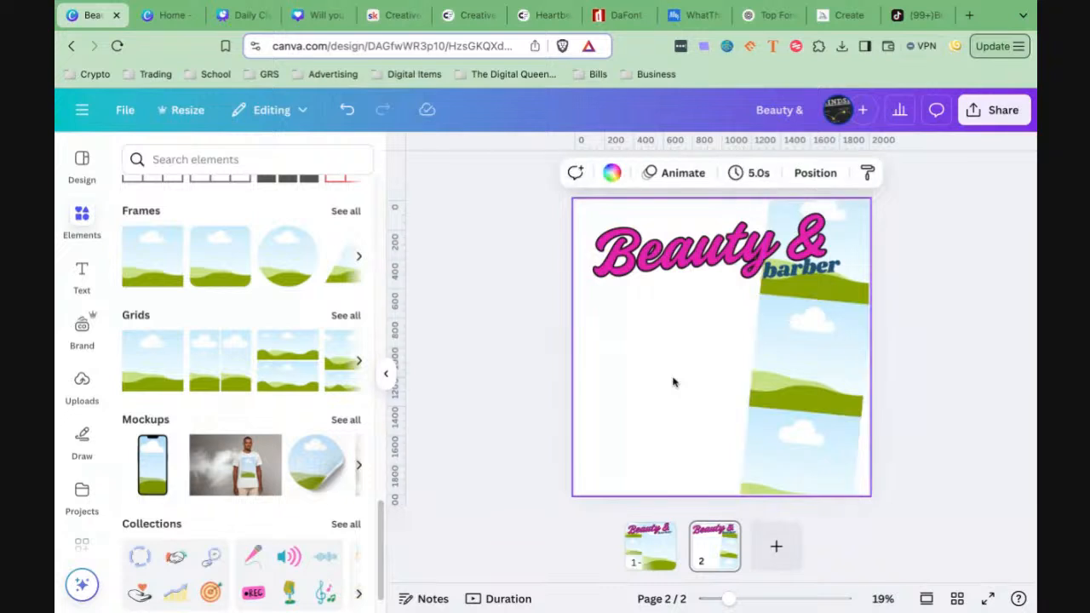
Look through the remaining grid previews and compare the grid layout on page 1 with the tilted frame column on page 2
left_click(358, 364)
left_click(360, 366)
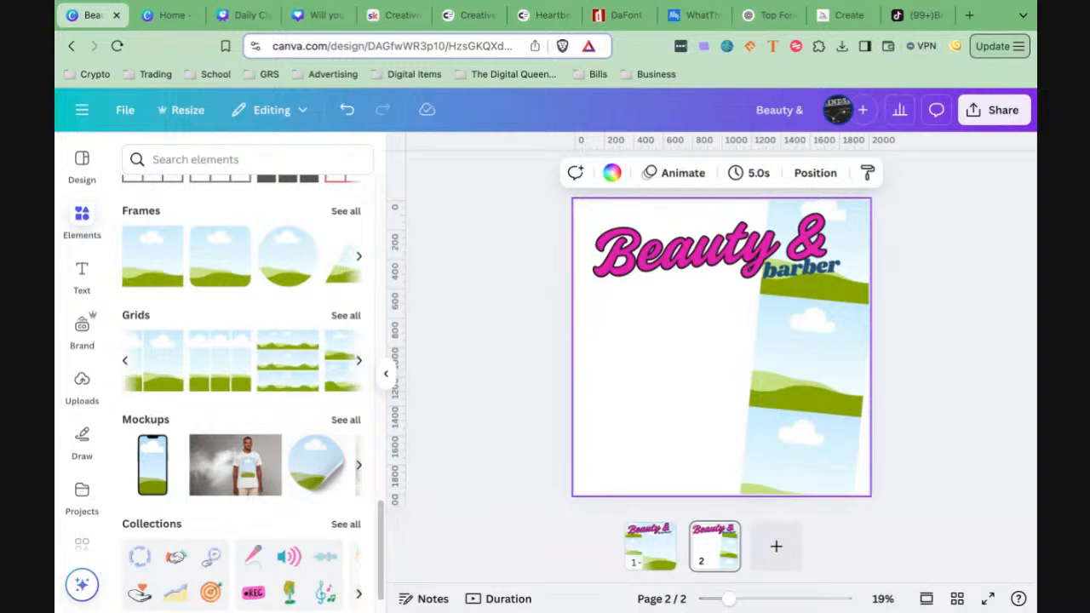
left_click(359, 362)
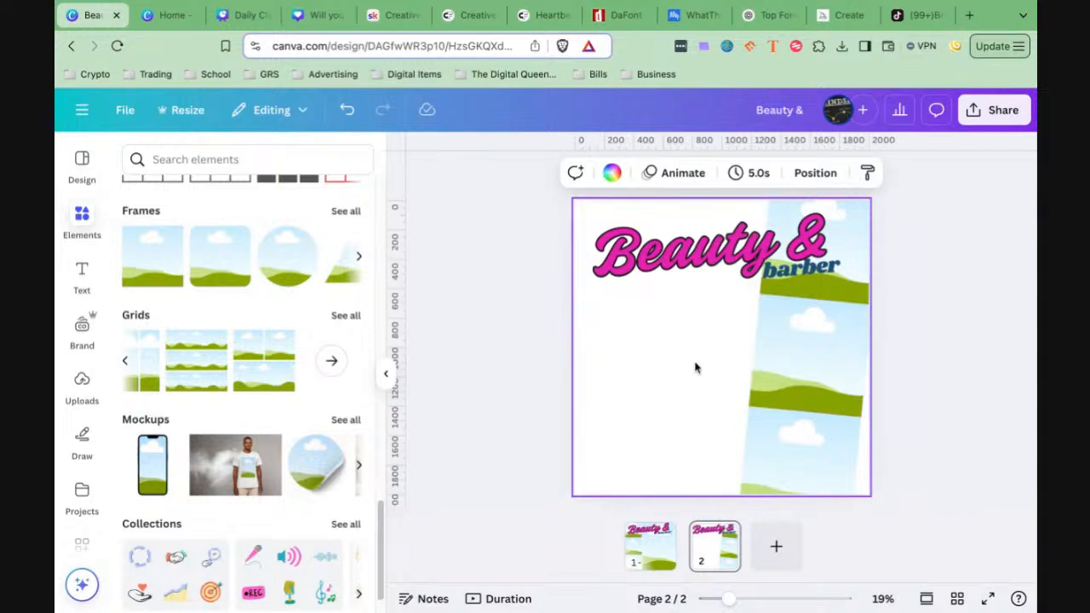
left_click(662, 543)
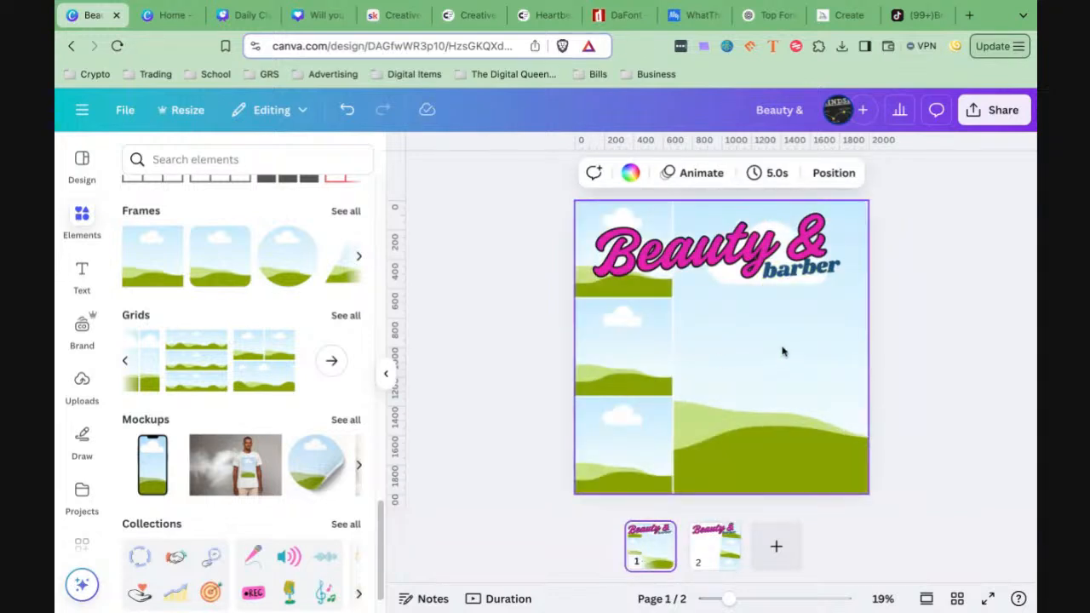
left_click(719, 558)
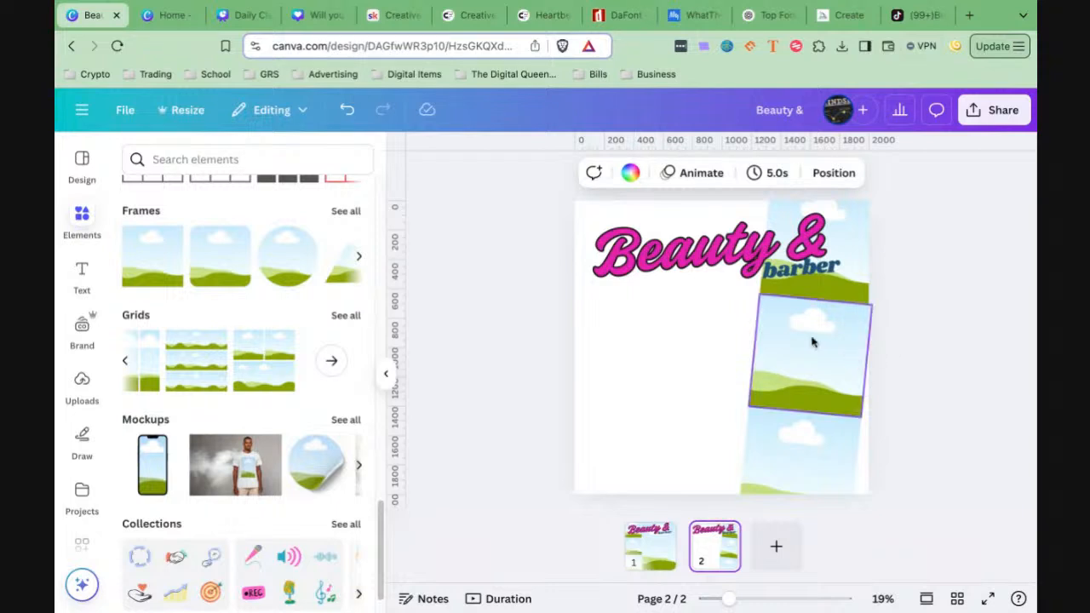
left_click(690, 259)
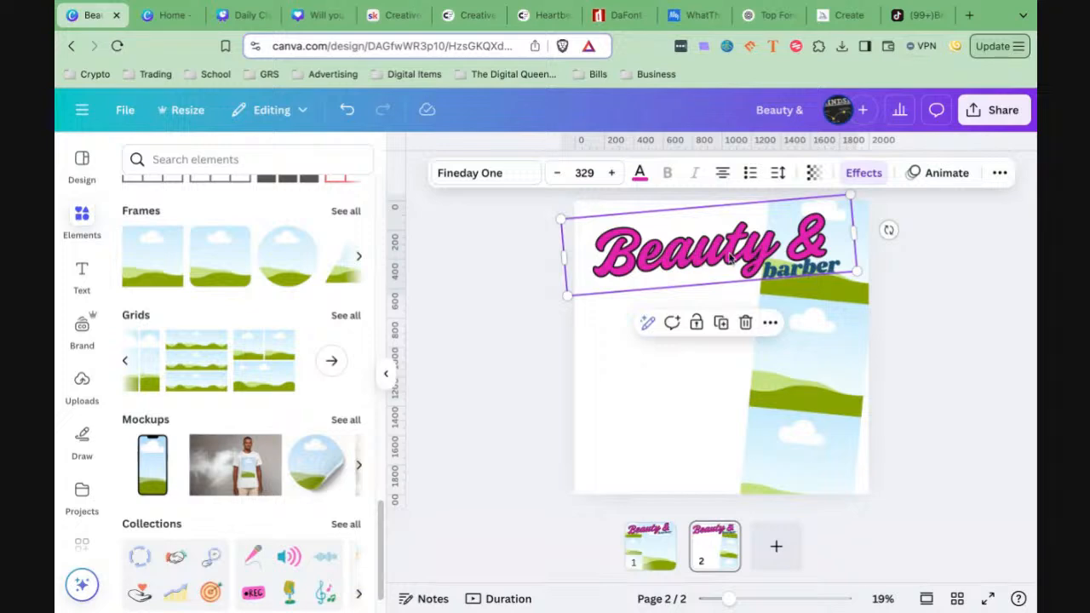
left_click(789, 273)
left_click(907, 333)
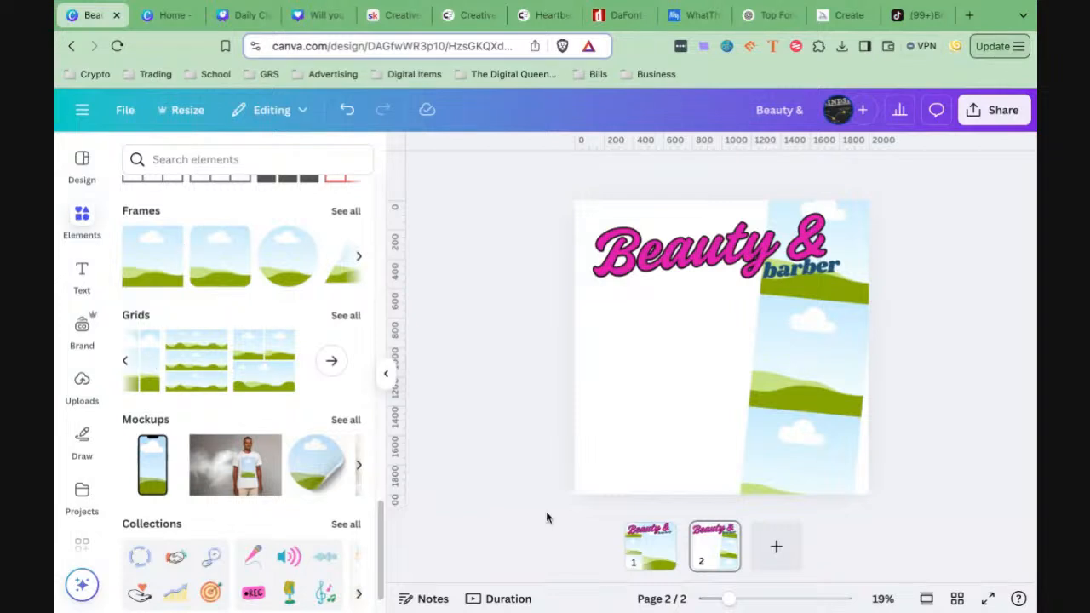
left_click(654, 563)
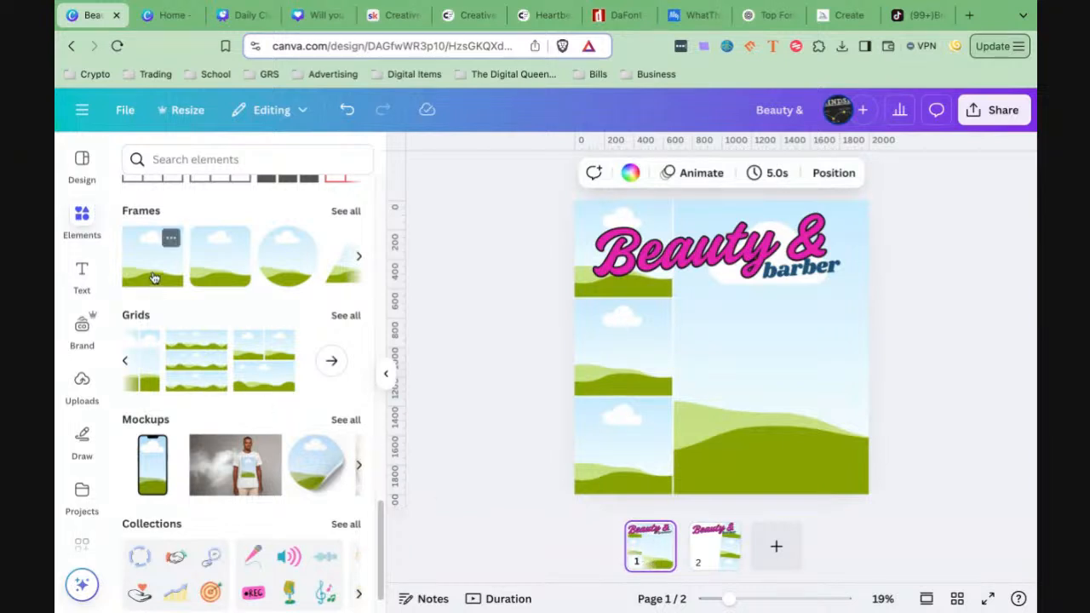
scroll(154, 278, "up", 1)
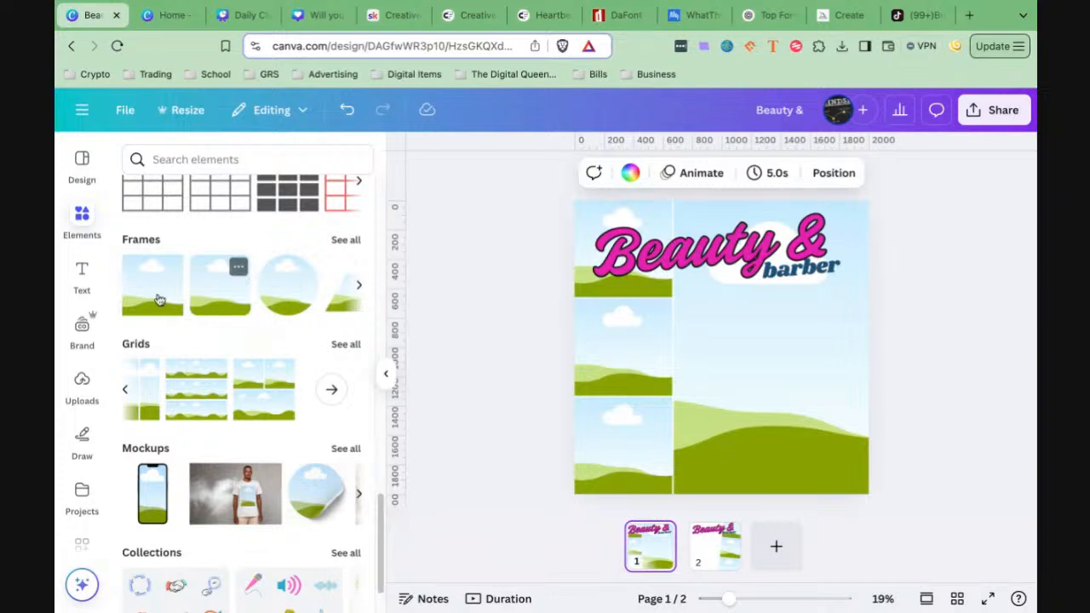
Return to page 2 and open the font choices for the "Beauty &" text
left_click(715, 553)
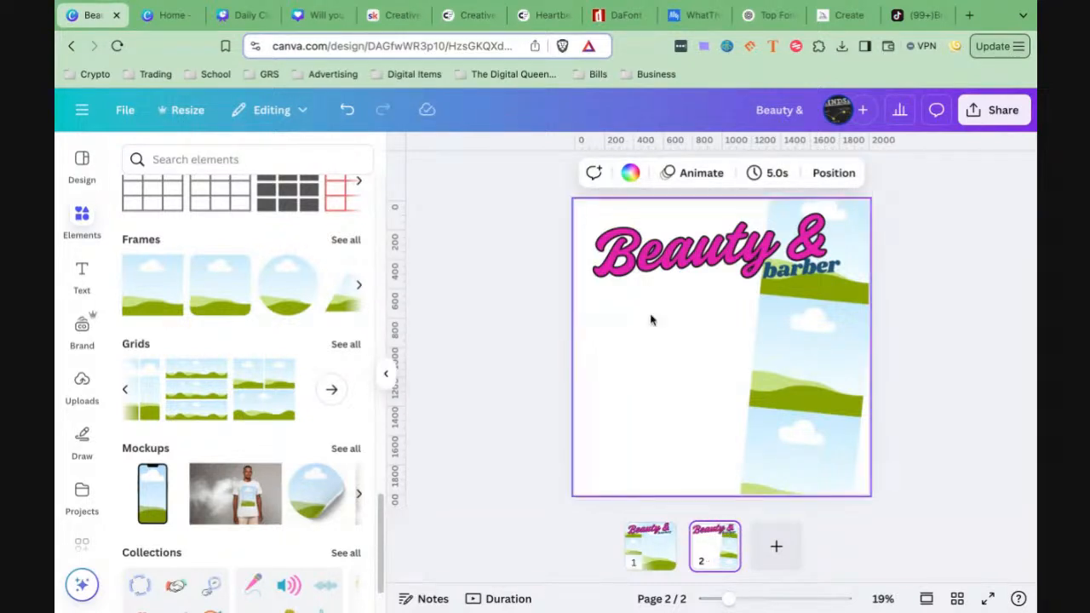
left_click(668, 271)
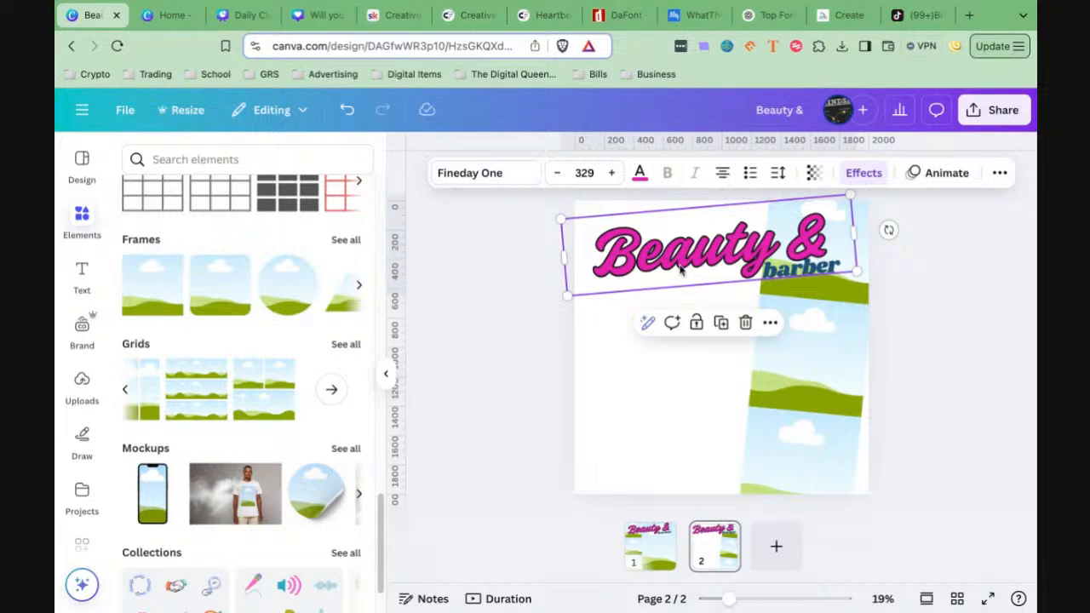
left_click(477, 178)
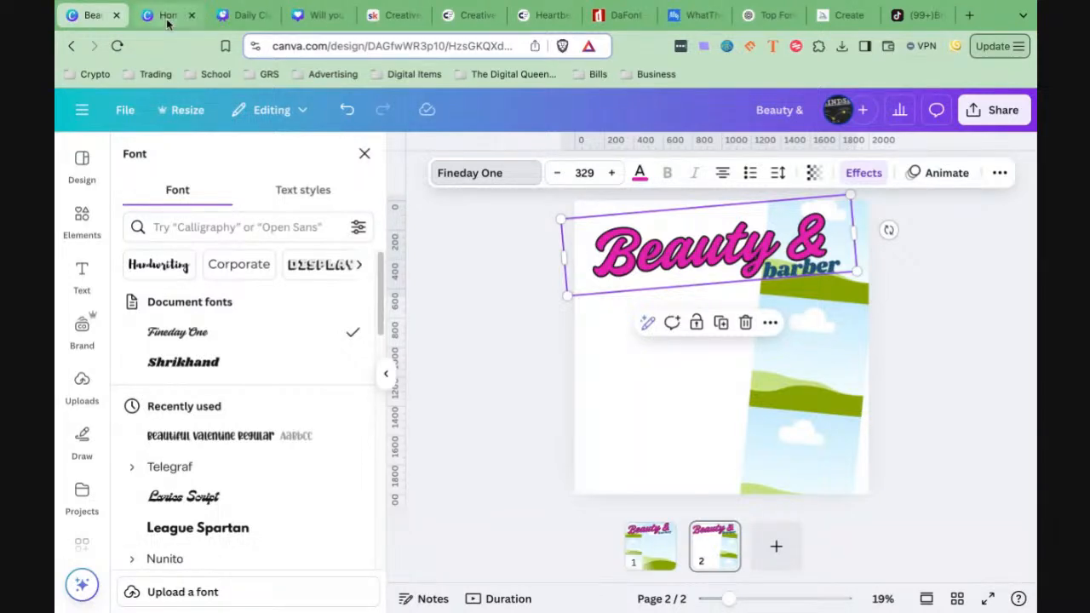
Switch to the Canva home page, open Dream Lab, and review its image styles and aspect ratio options
key("ctrl+Tab")
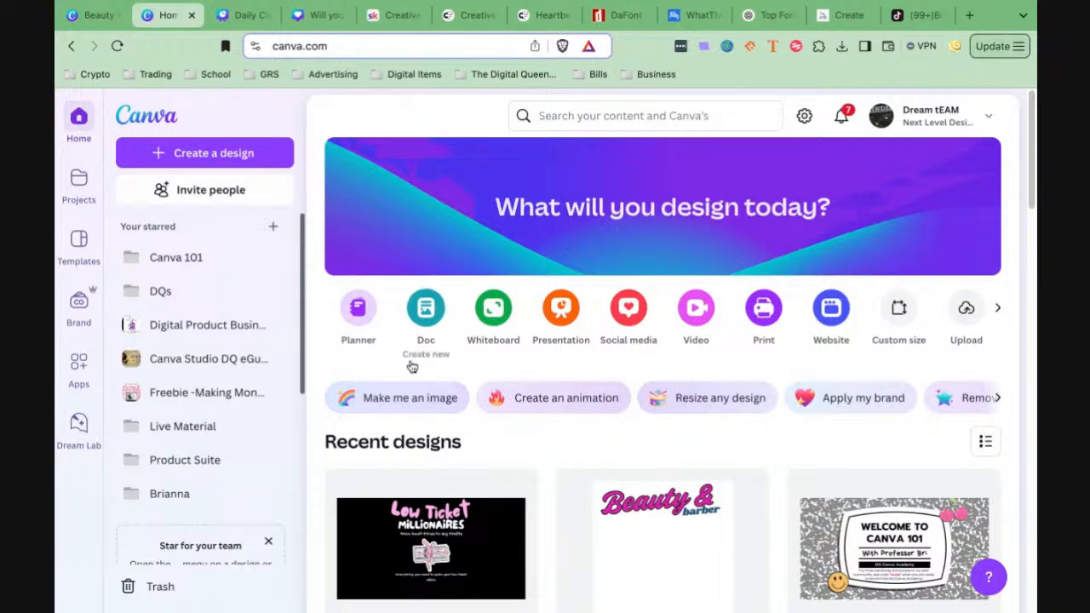
left_click(360, 398)
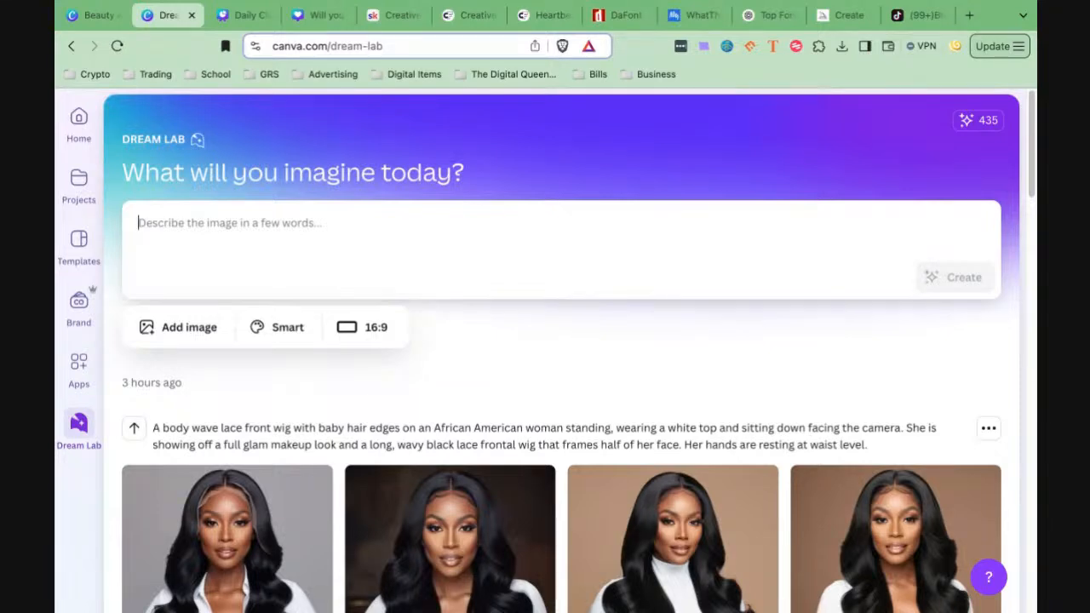
left_click(286, 334)
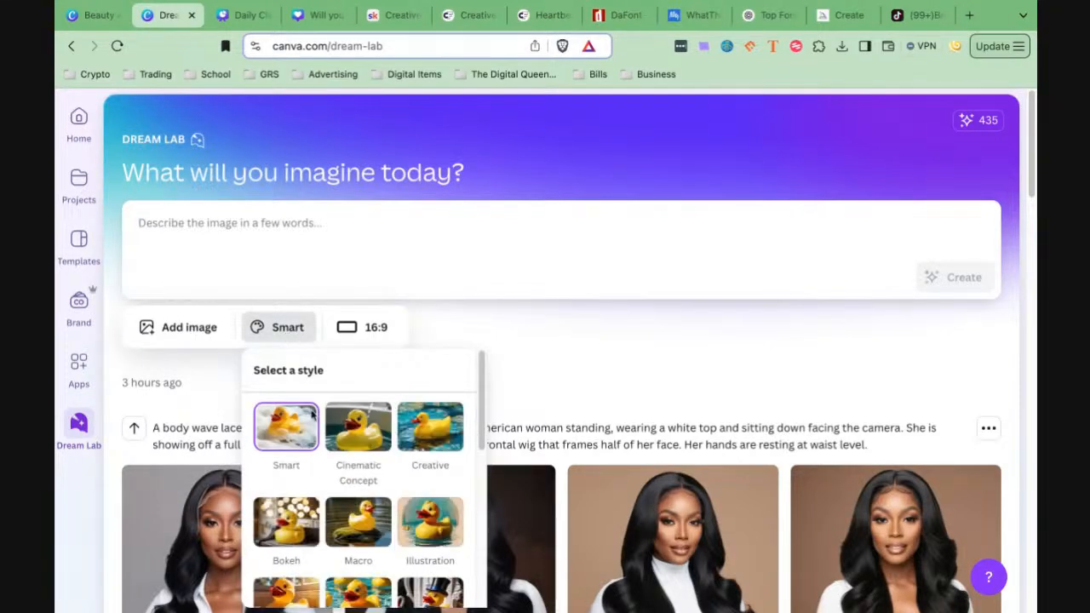
scroll(341, 516, "down", 1)
scroll(340, 516, "down", 5)
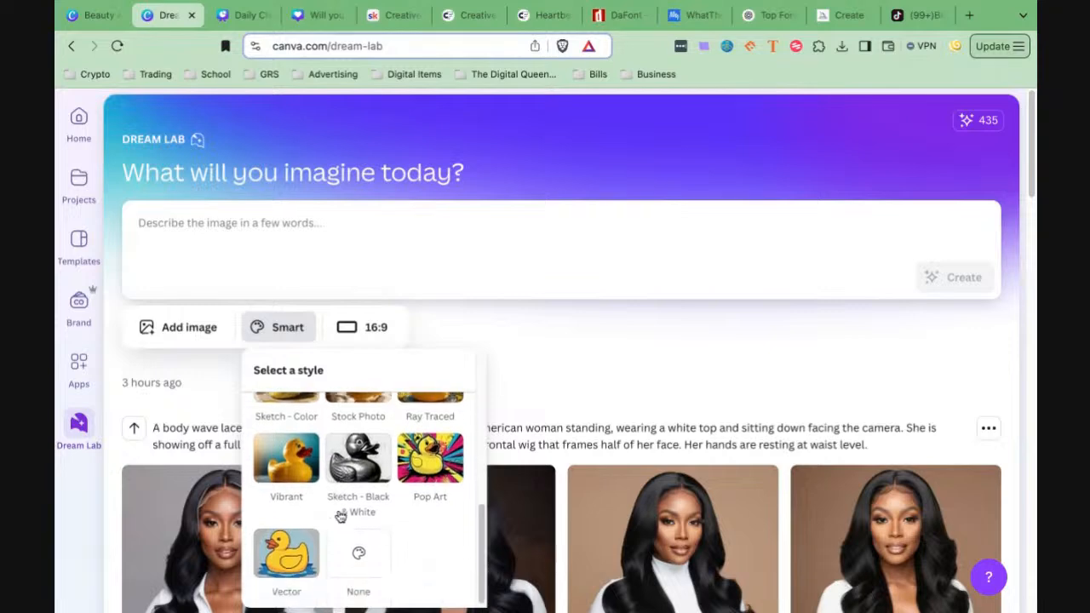
left_click(351, 331)
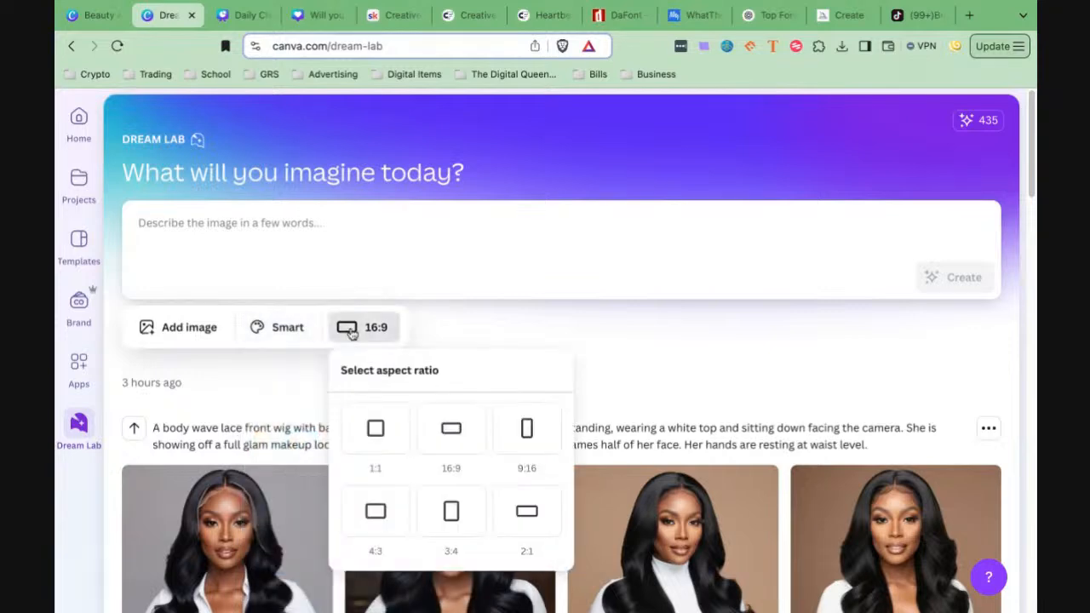
scroll(352, 333, "down", 2)
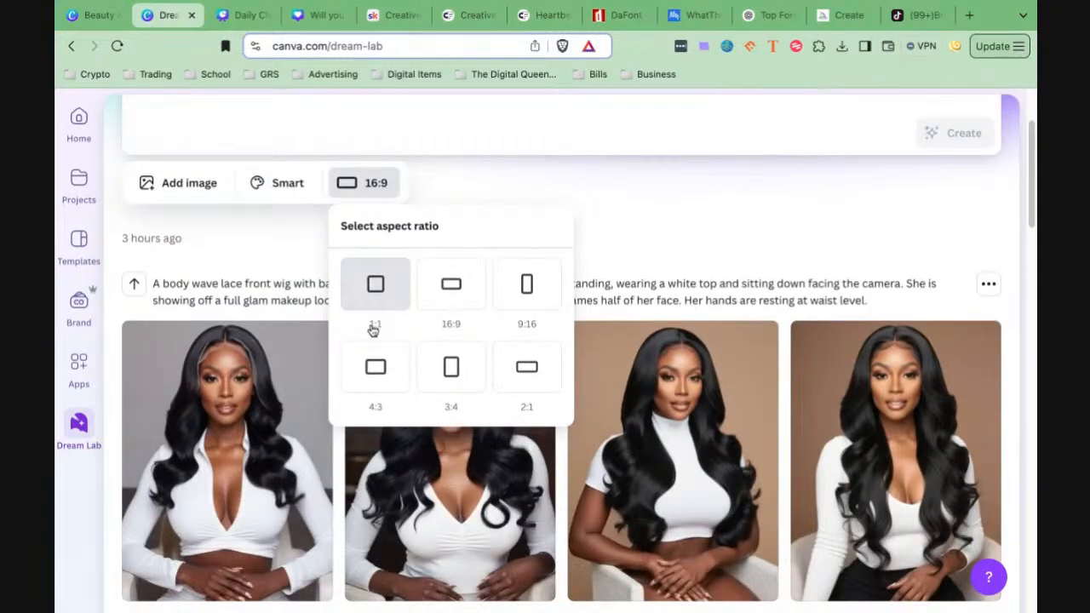
Close the aspect ratio choices and review the previously generated wig portraits together with the prompts behind them
scroll(373, 331, "up", 1)
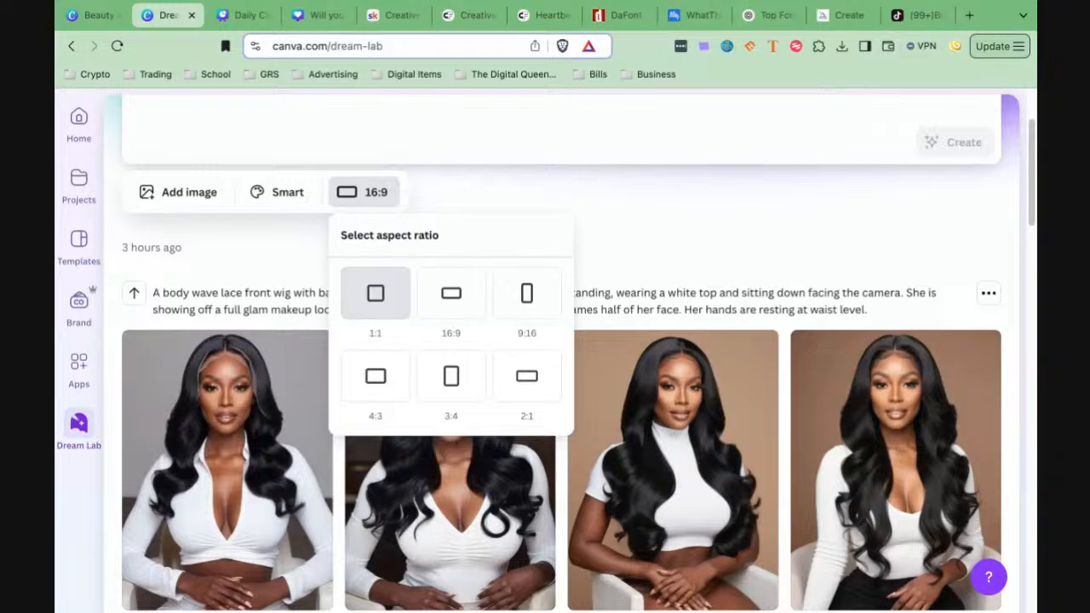
left_click(640, 248)
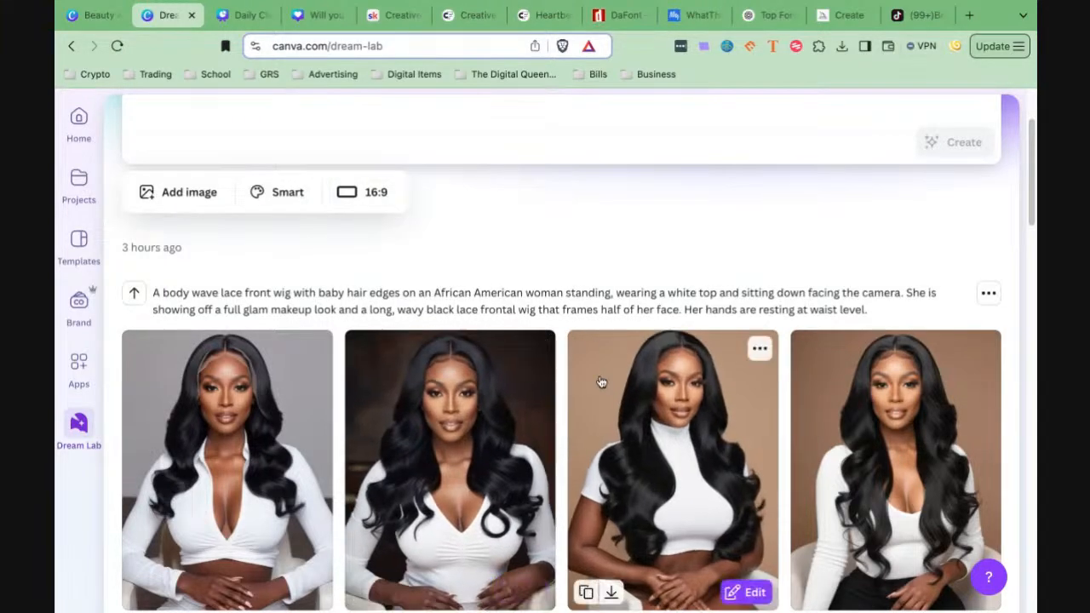
scroll(588, 400, "down", 3)
scroll(599, 392, "down", 5)
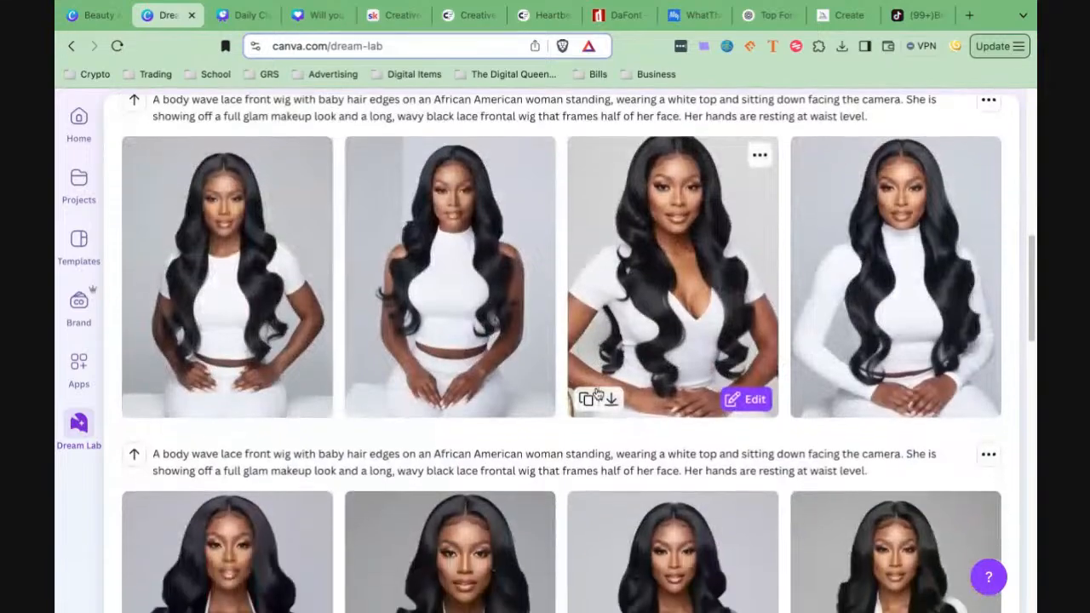
scroll(597, 390, "down", 5)
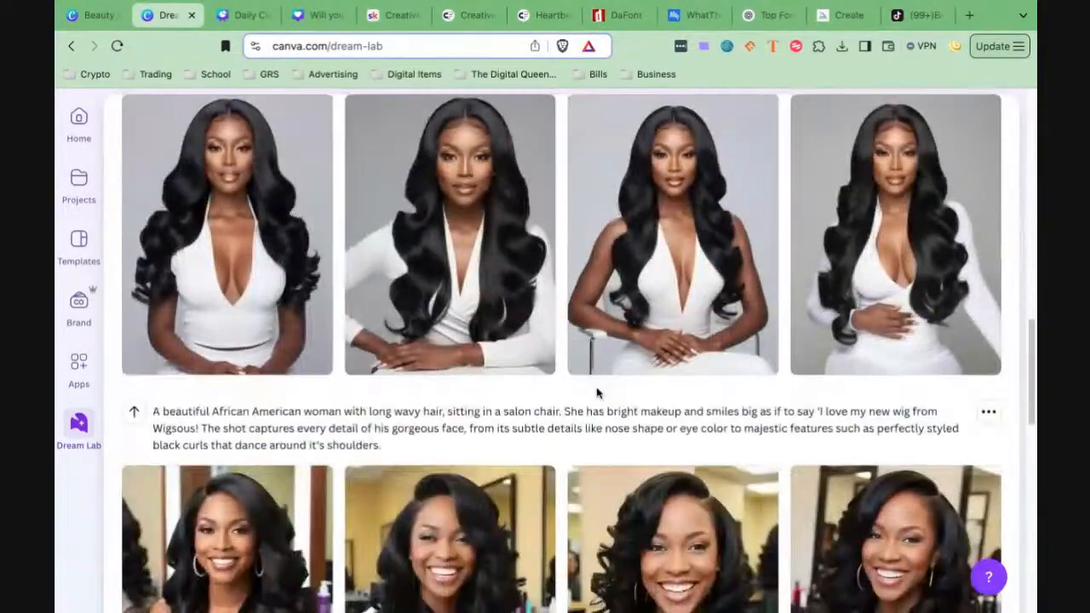
scroll(594, 395, "down", 3)
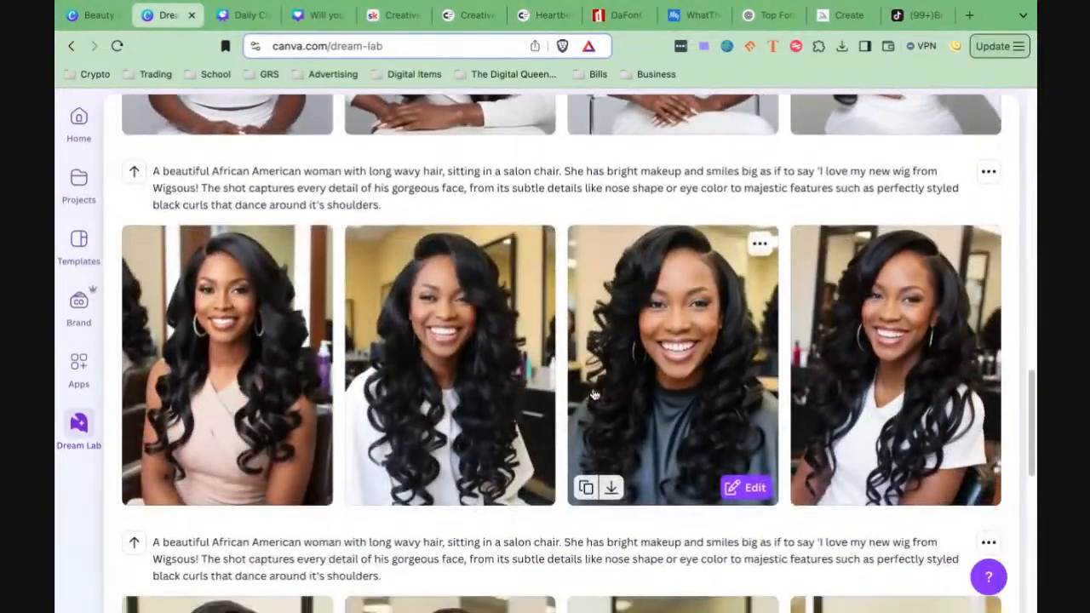
scroll(593, 395, "down", 4)
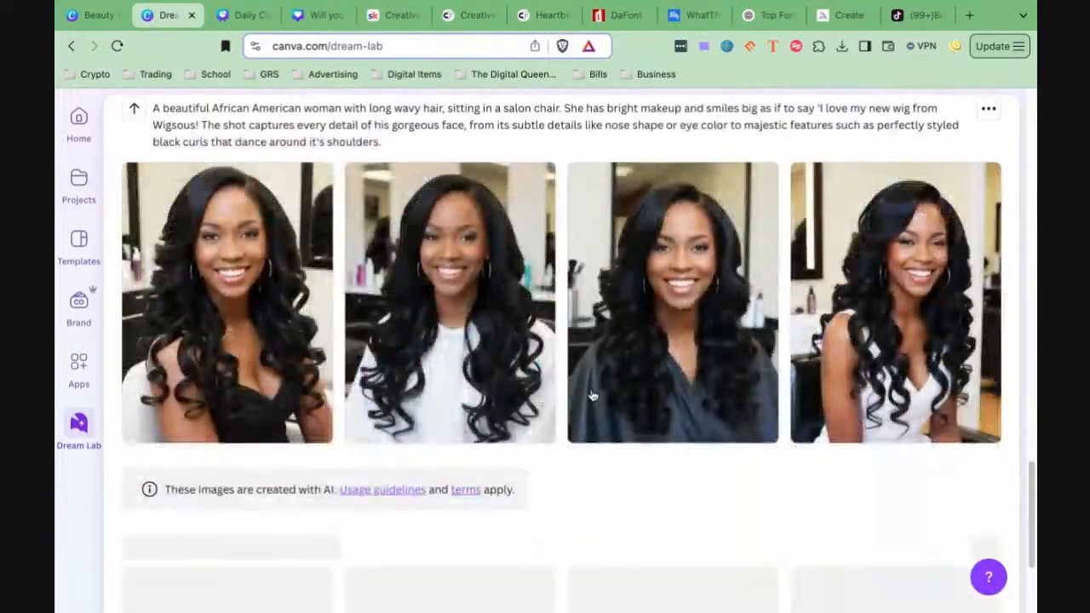
scroll(594, 395, "up", 1)
scroll(594, 395, "up", 5)
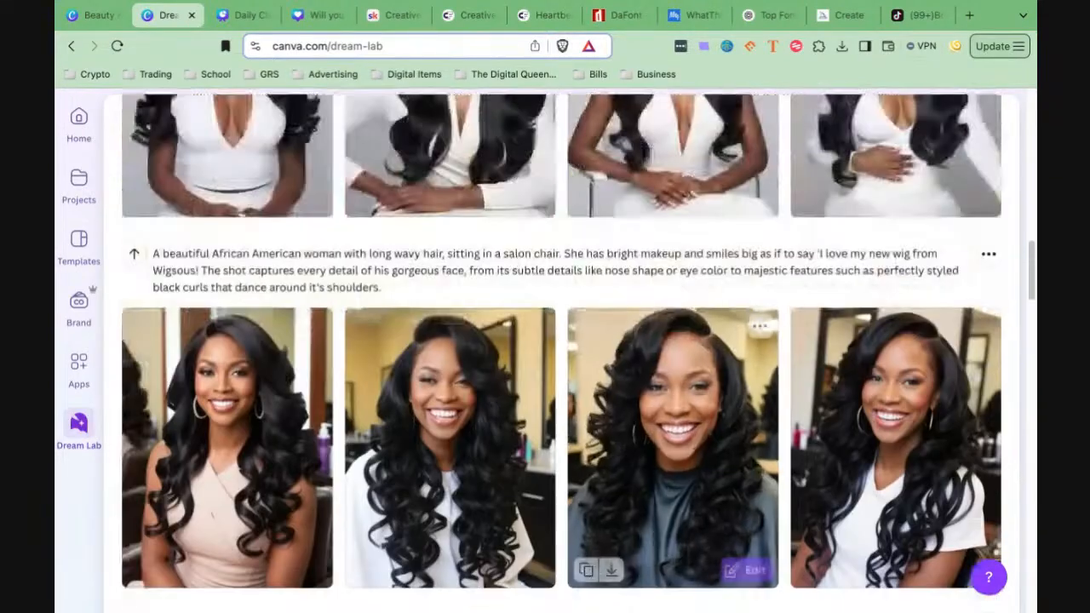
scroll(594, 396, "up", 3)
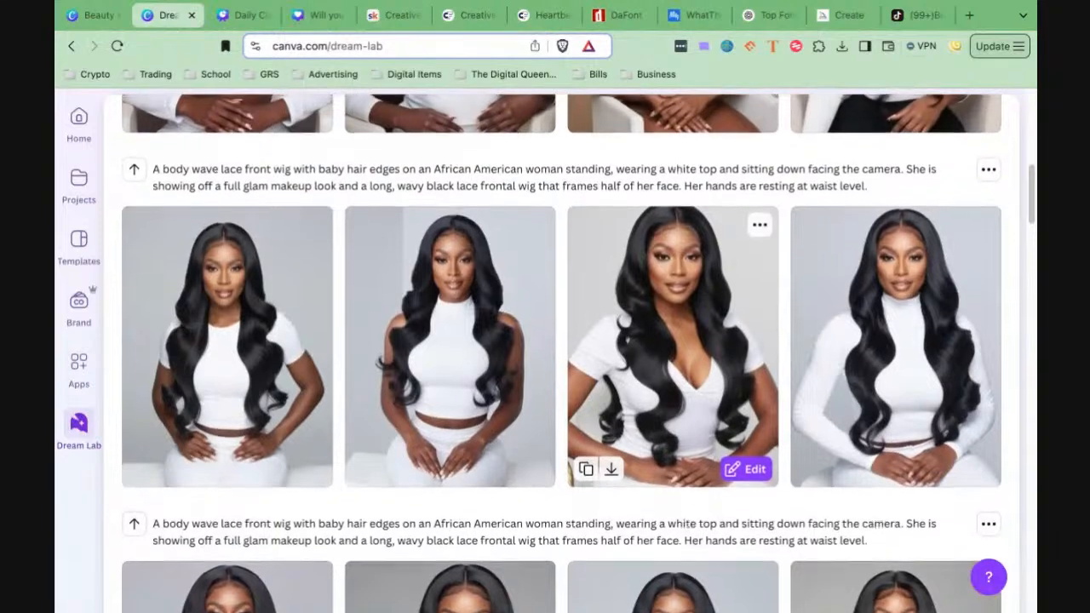
scroll(593, 395, "up", 1)
scroll(594, 395, "up", 2)
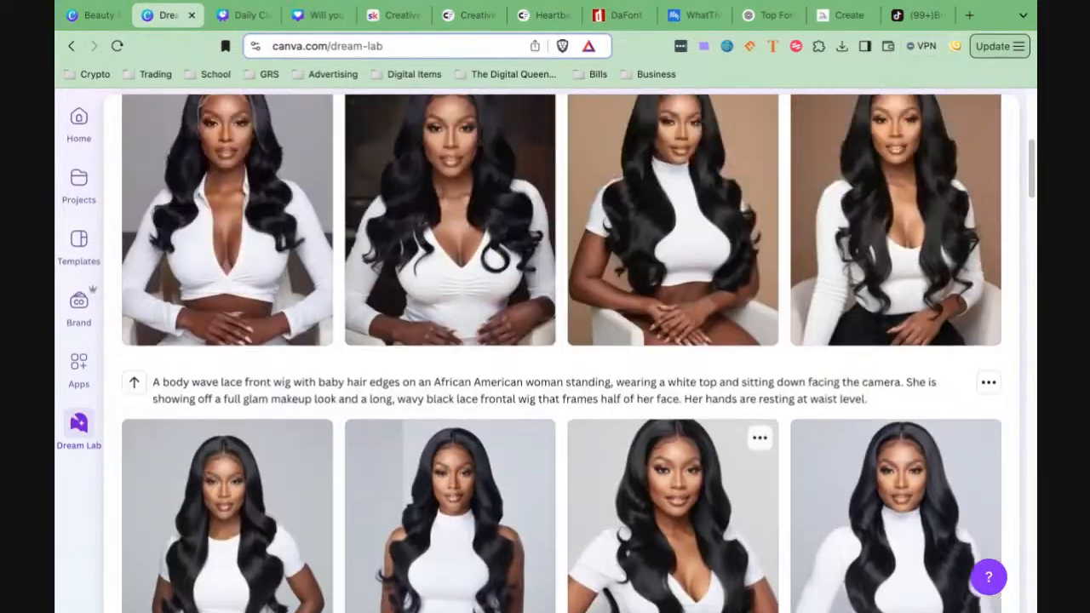
scroll(593, 395, "up", 1)
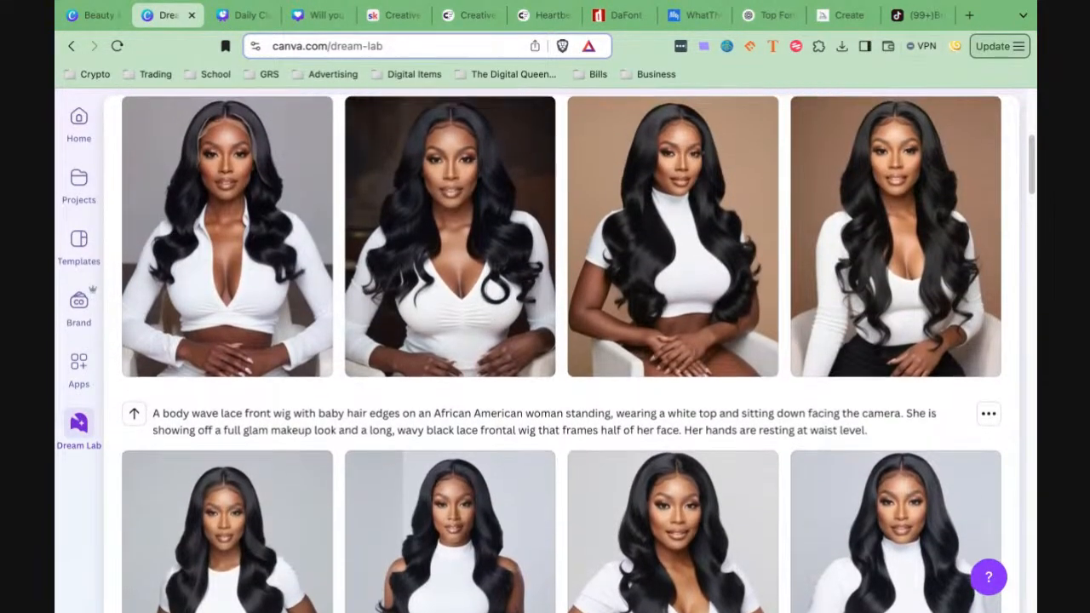
scroll(593, 395, "up", 2)
scroll(593, 395, "down", 1)
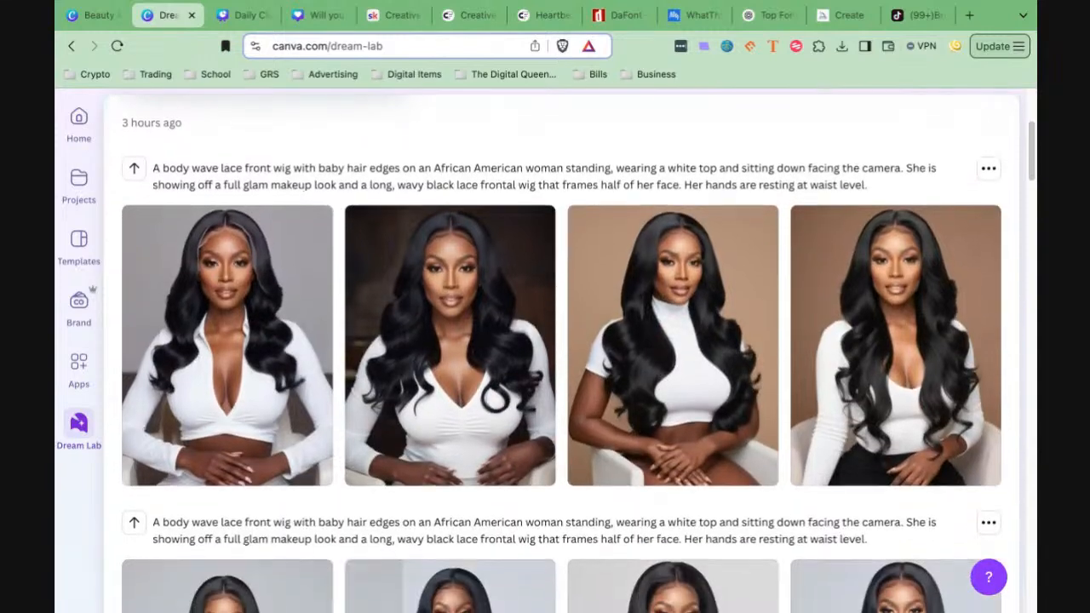
Look further back through the Dream Lab history at the salon chair and phone selfie images and their prompts
scroll(594, 395, "down", 1)
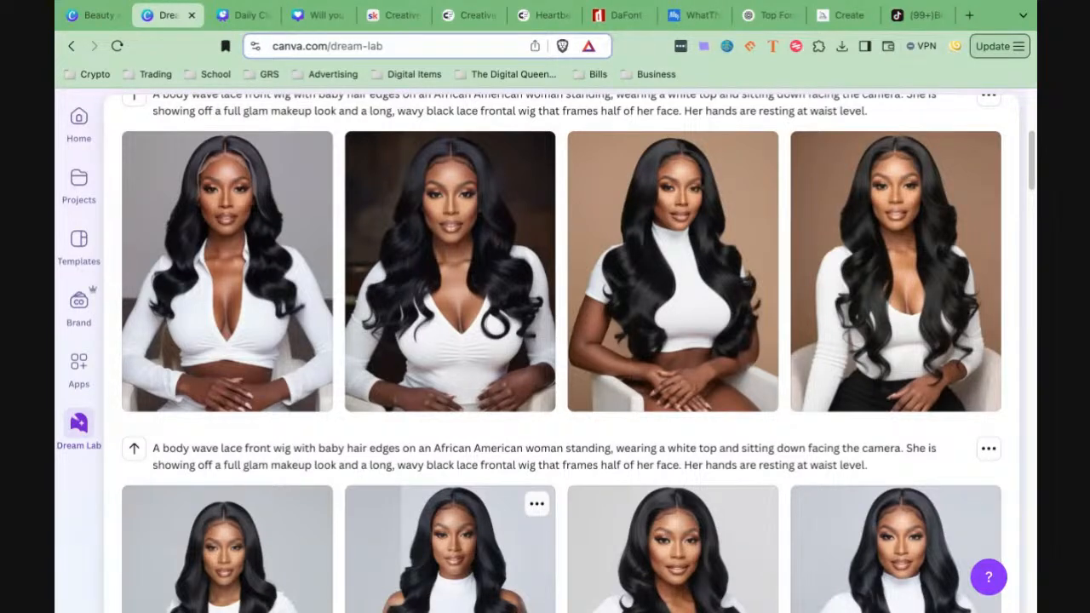
scroll(395, 447, "down", 5)
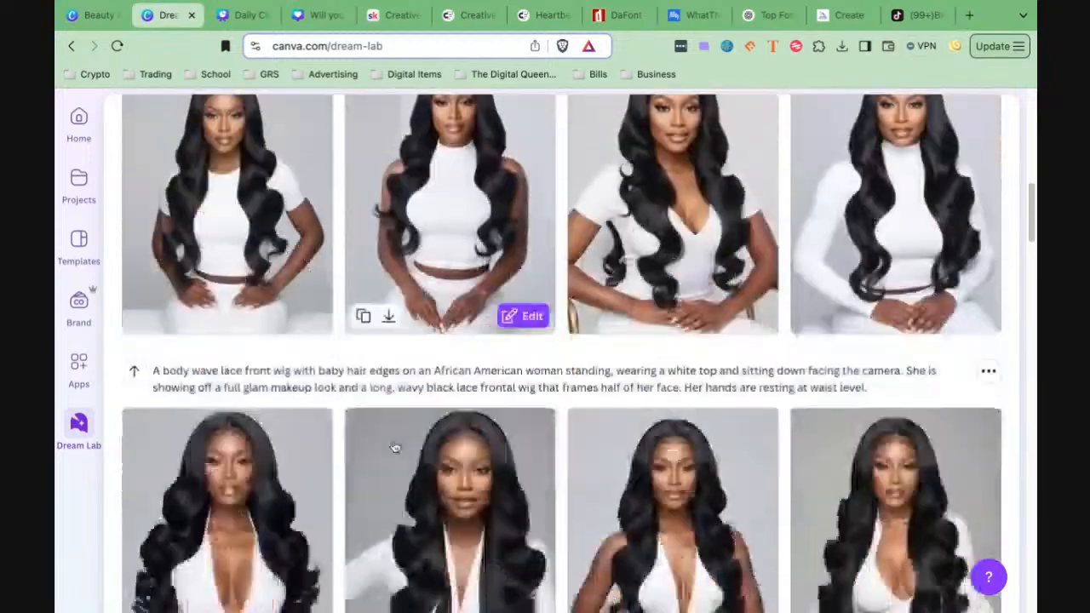
scroll(395, 447, "down", 8)
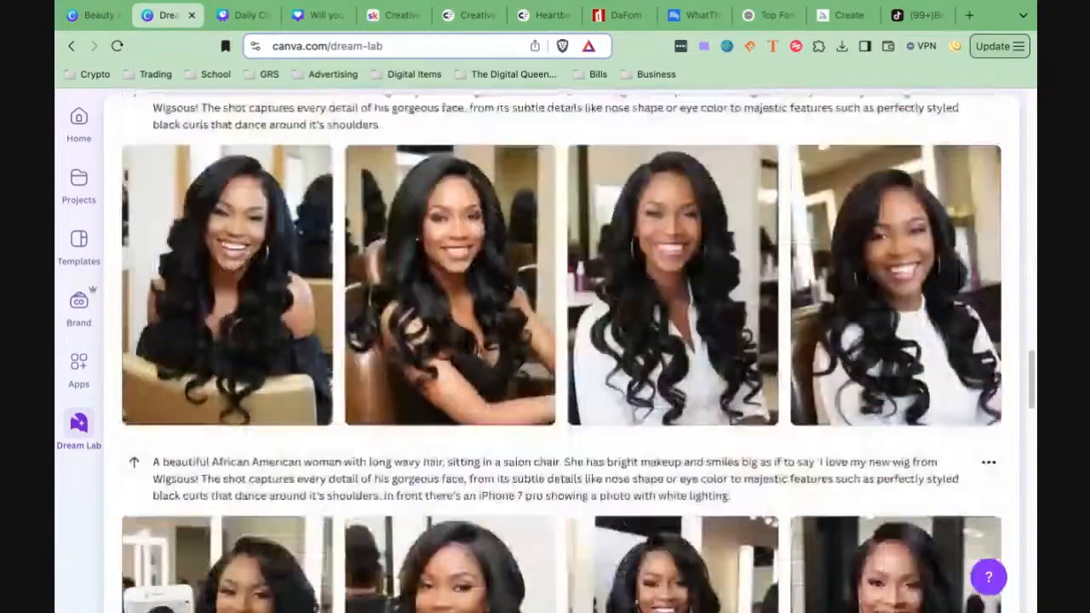
scroll(578, 351, "down", 10)
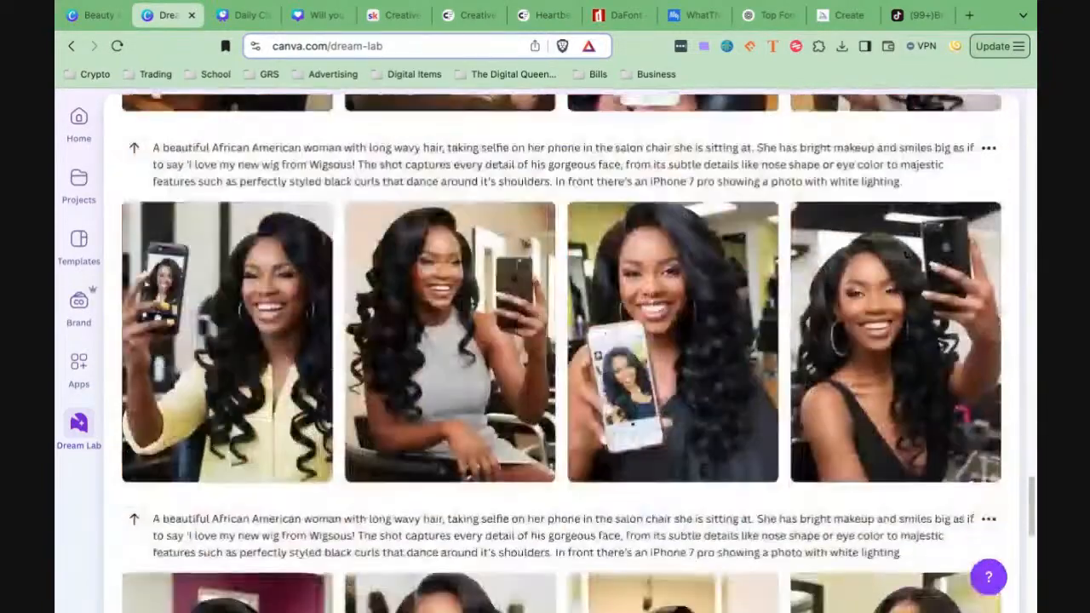
scroll(450, 354, "down", 5)
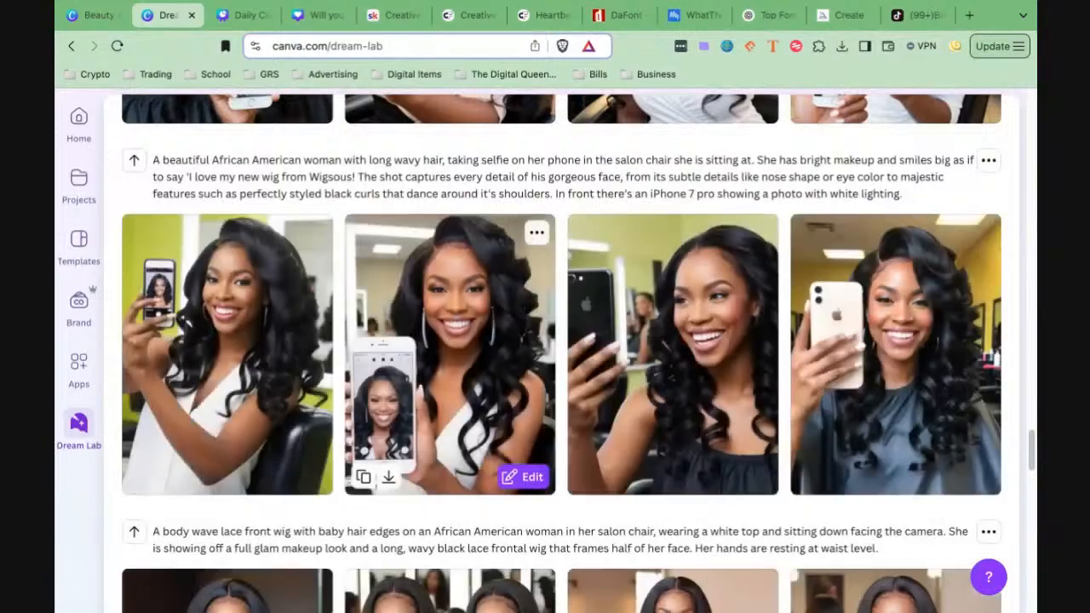
scroll(450, 353, "down", 10)
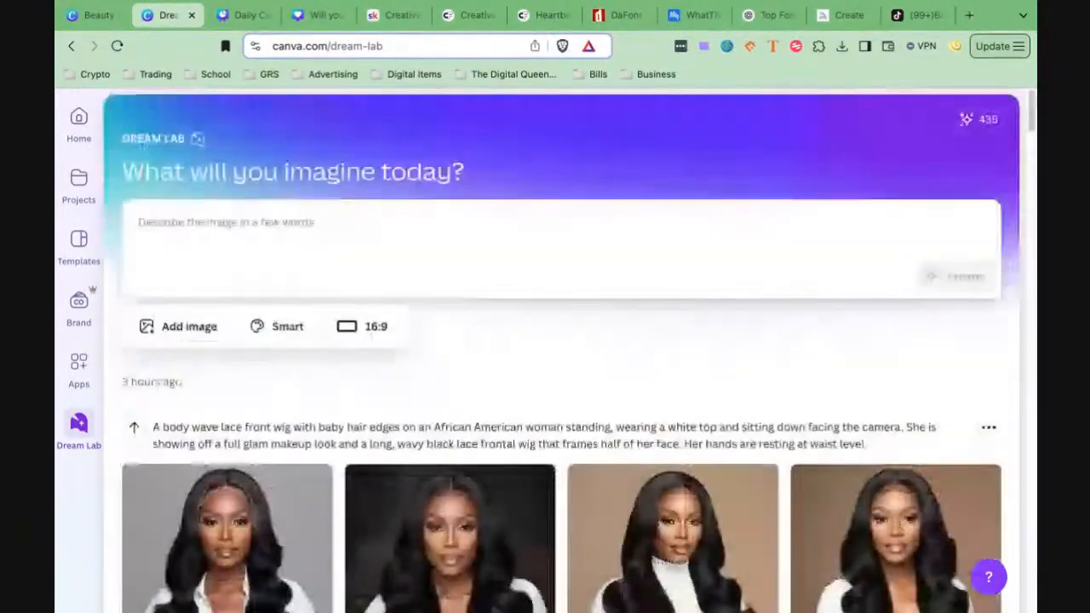
Reuse the most recent body wave lace front wig prompt, set the aspect ratio to 1:1, and generate the images
scroll(449, 353, "down", 3)
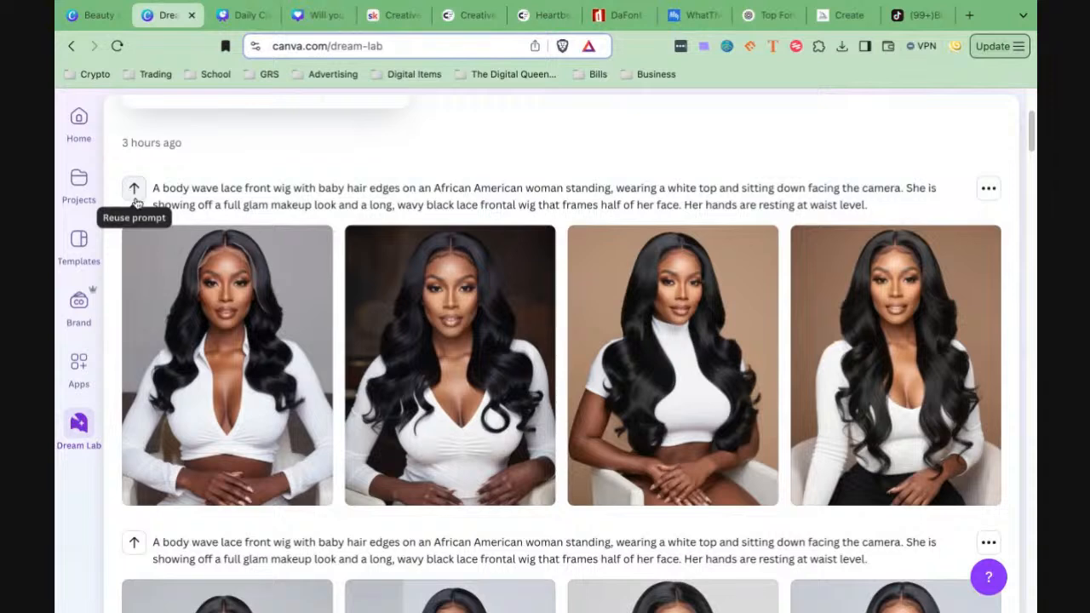
scroll(252, 317, "up", 3)
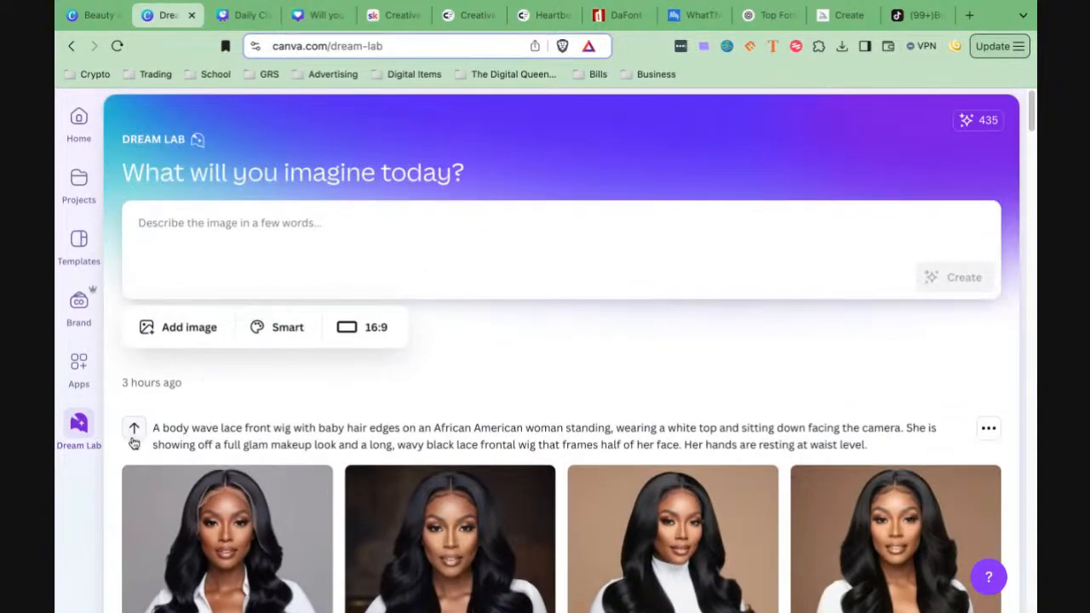
left_click(133, 430)
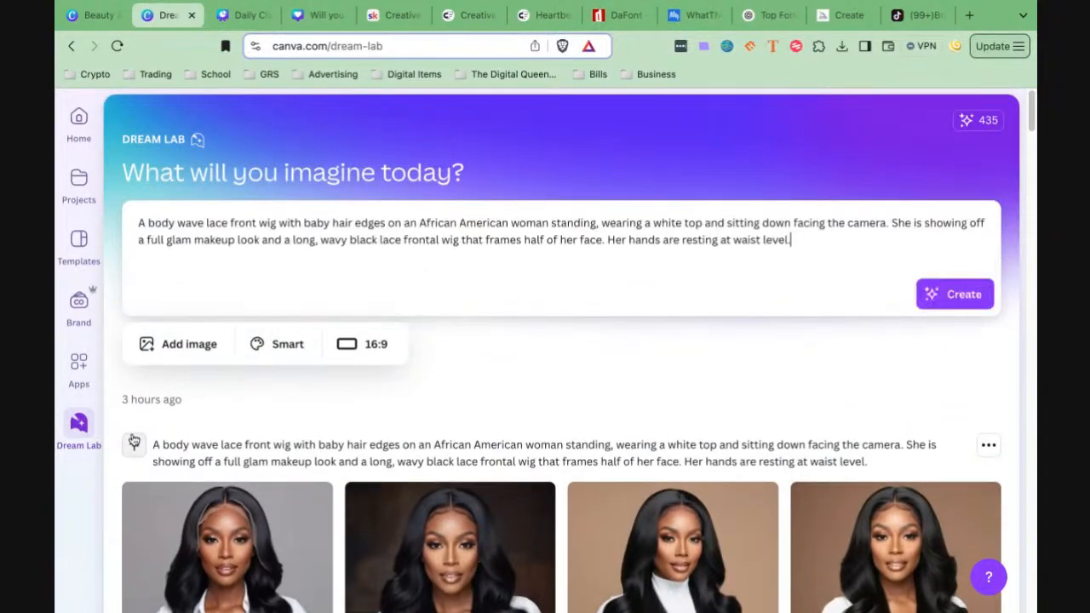
left_click(351, 352)
left_click(369, 447)
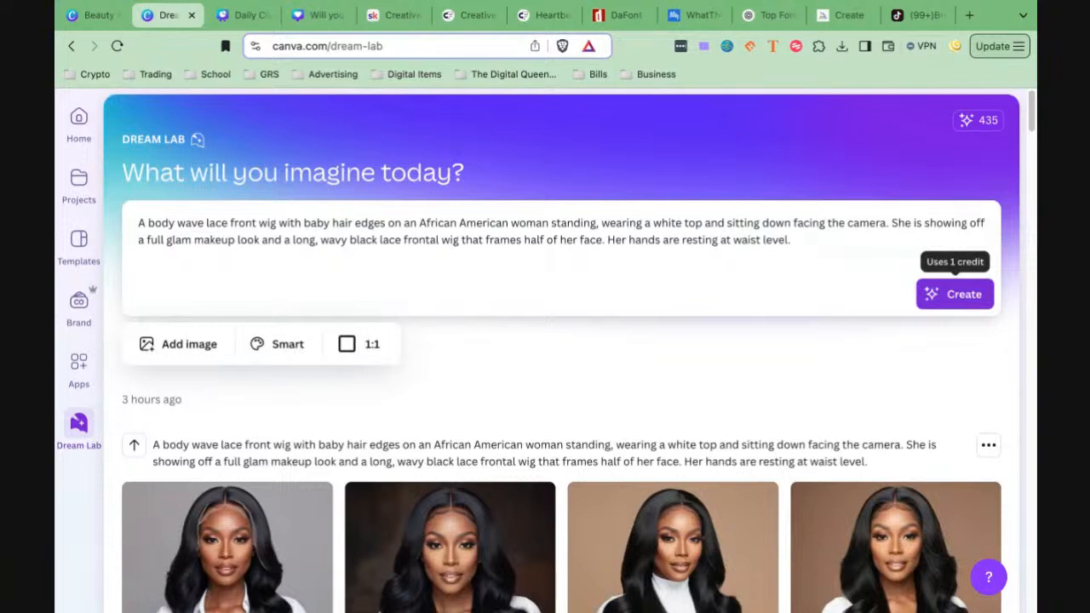
left_click(954, 294)
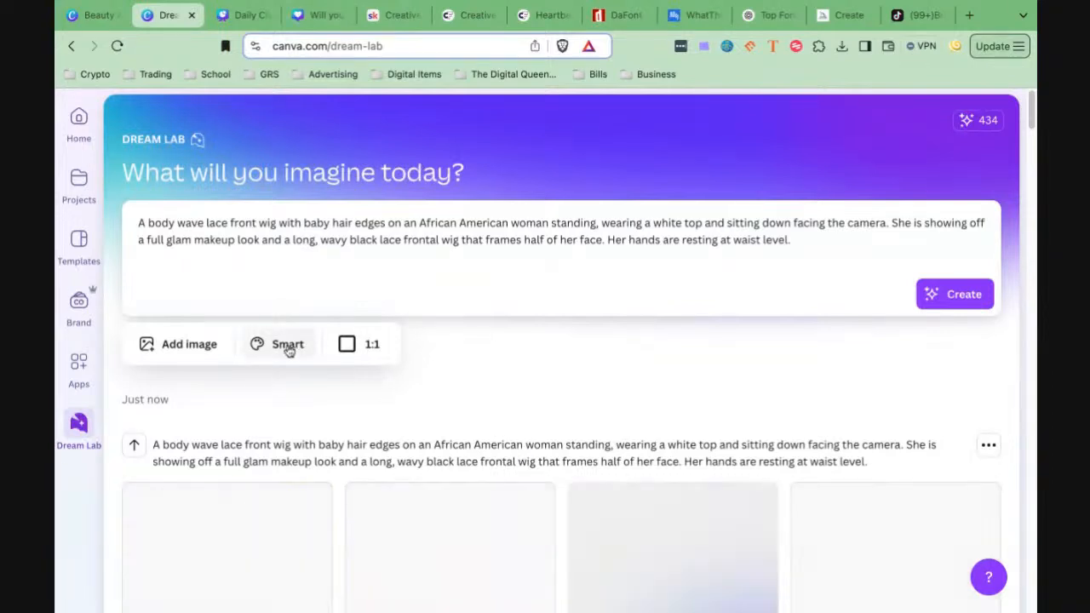
Change the image style to Stock Photo and generate another set from the same prompt
left_click(290, 346)
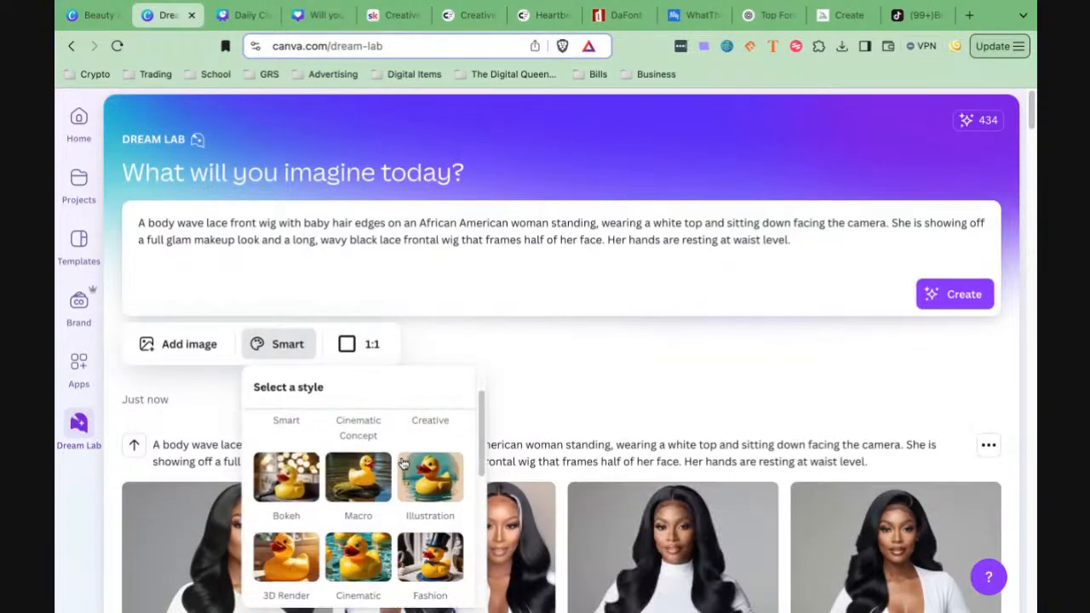
scroll(404, 462, "down", 4)
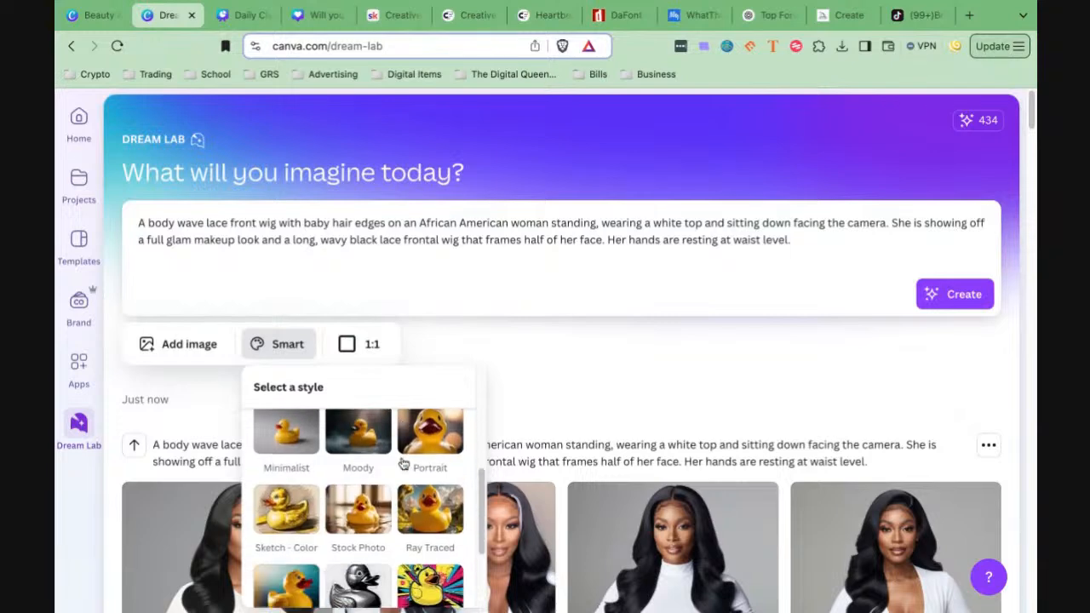
left_click(361, 505)
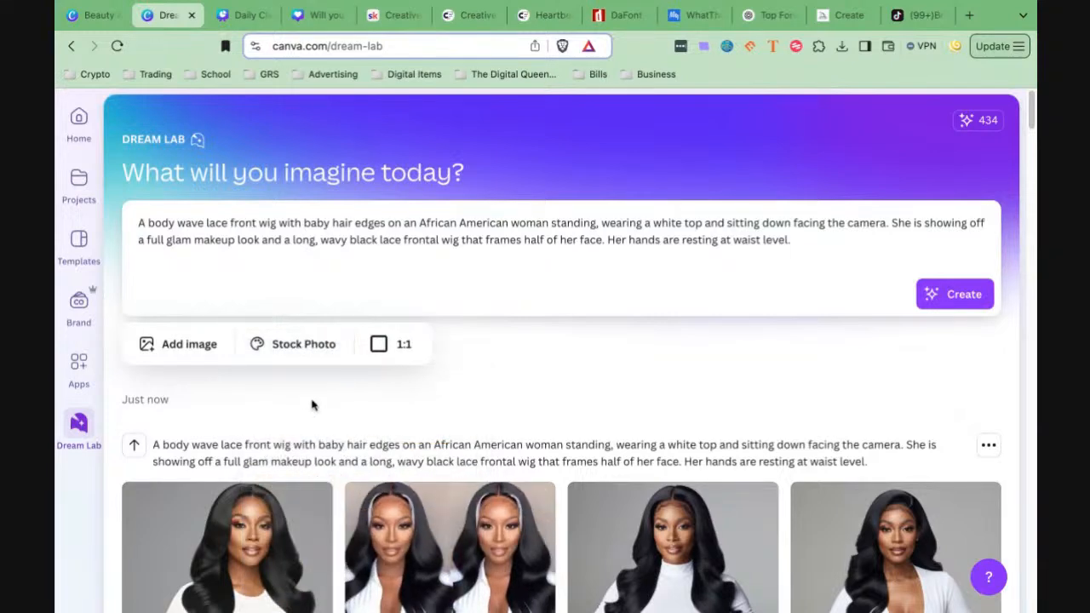
left_click(946, 305)
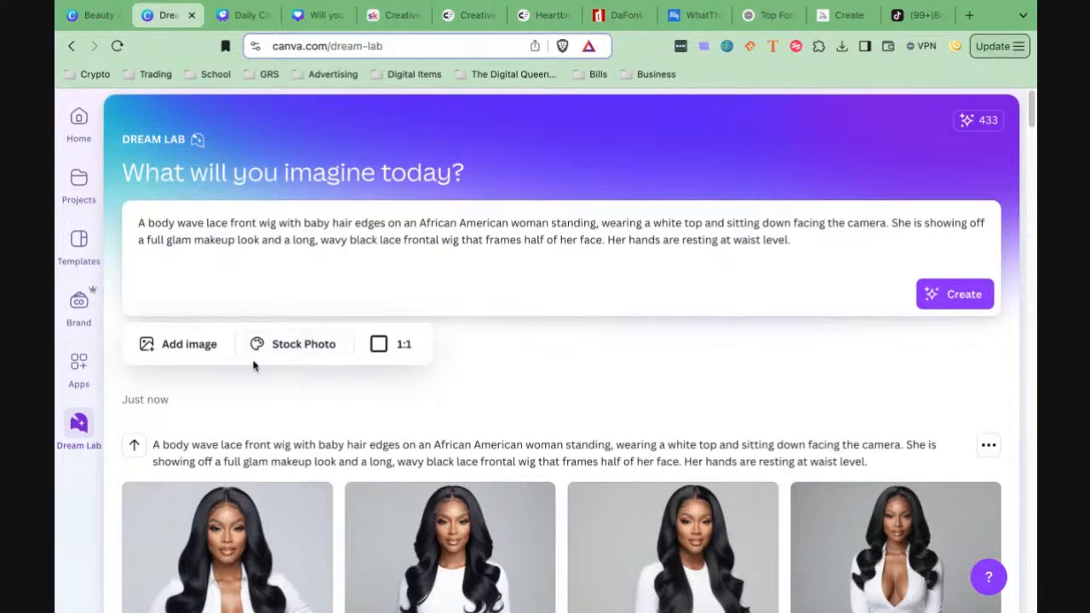
Compare the two new image sets, then switch the style to Portrait and generate a further set
scroll(573, 401, "down", 1)
scroll(573, 401, "down", 6)
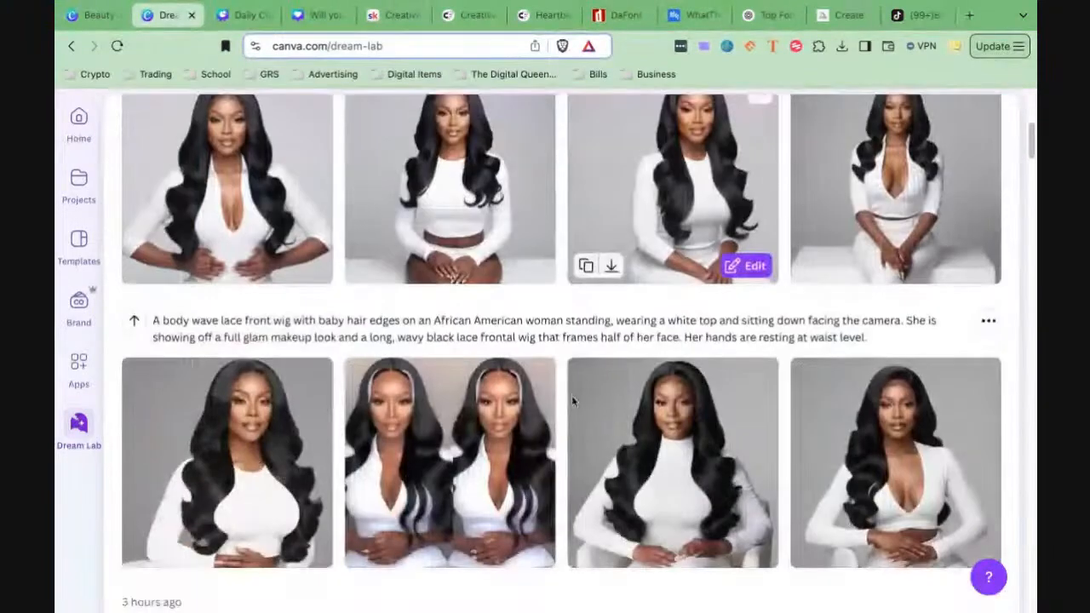
scroll(573, 401, "up", 8)
mouse_move(328, 347)
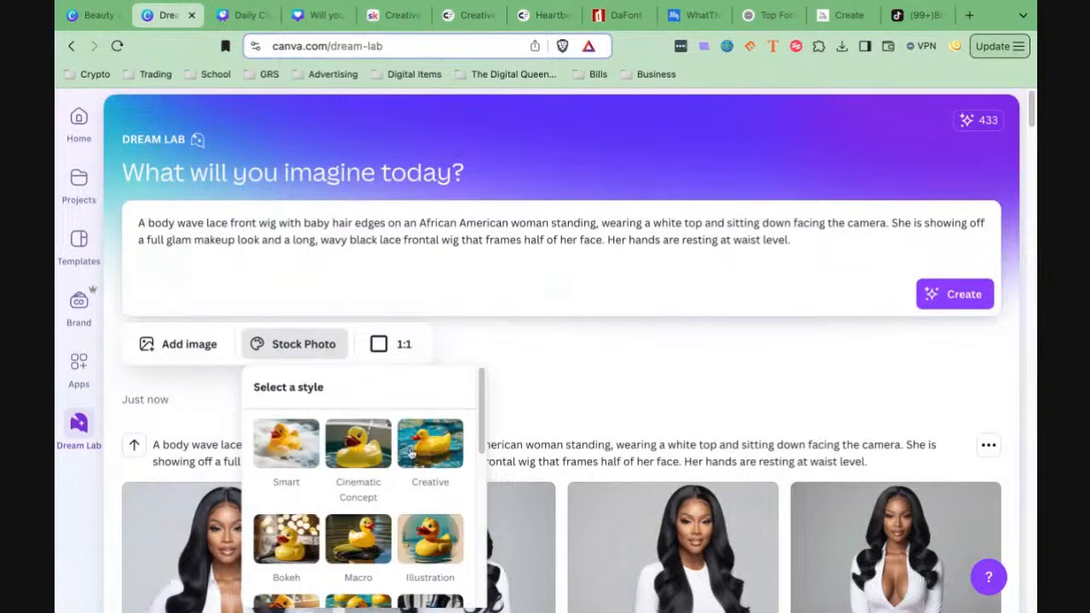
scroll(433, 521, "down", 4)
left_click(433, 521)
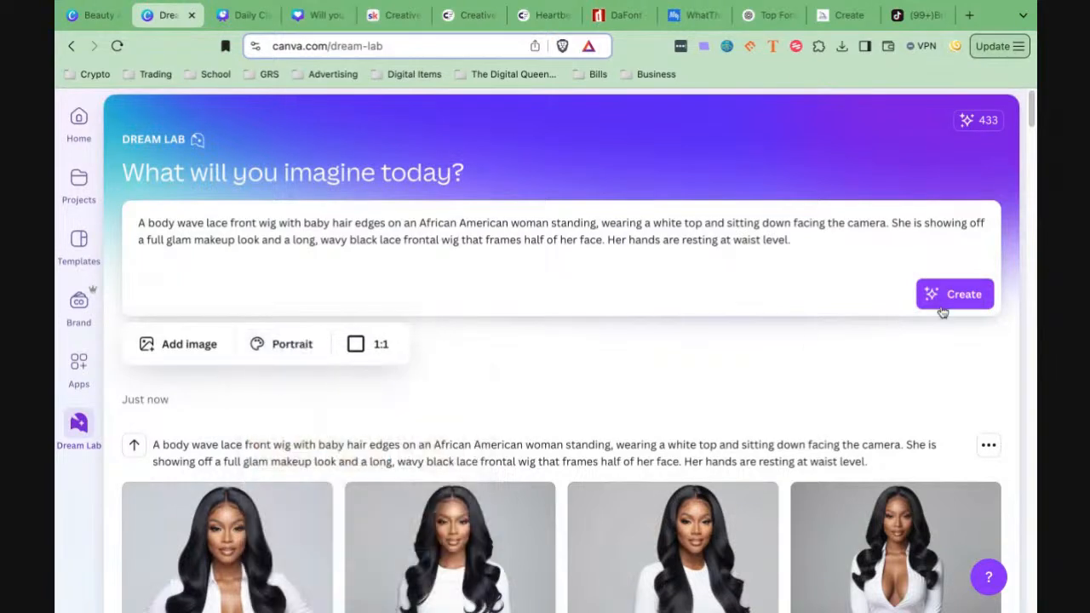
left_click(956, 293)
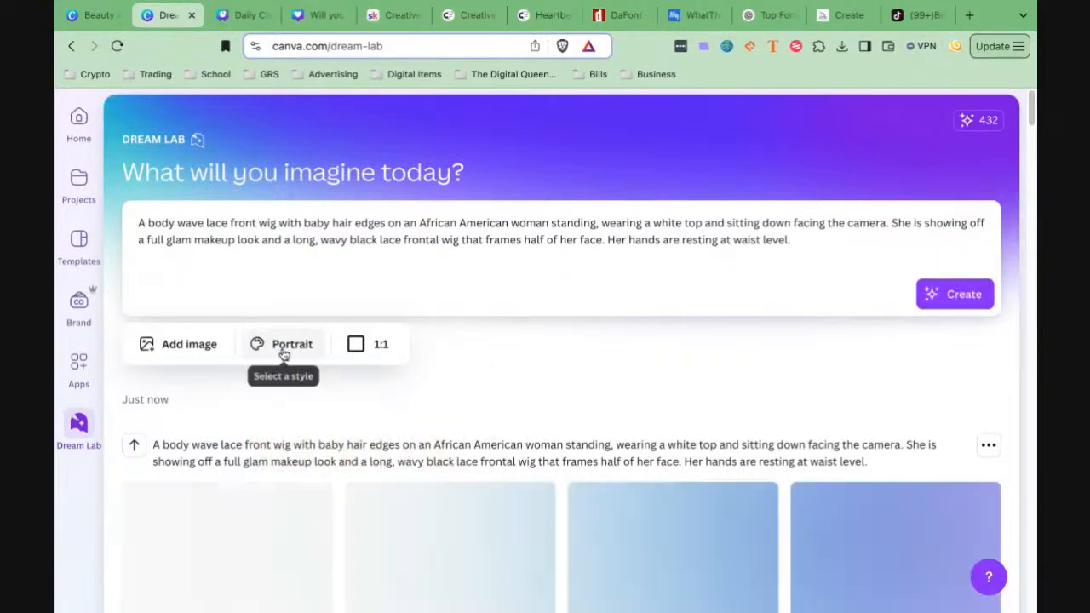
Set the image style to Creative and generate a new set from the same wig prompt
left_click(280, 346)
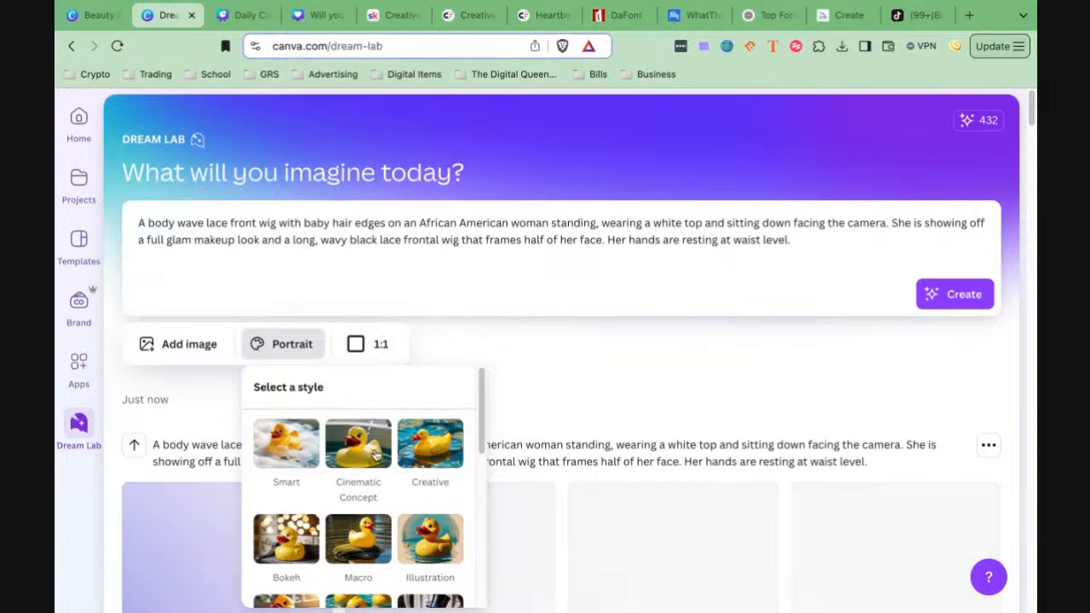
left_click(430, 447)
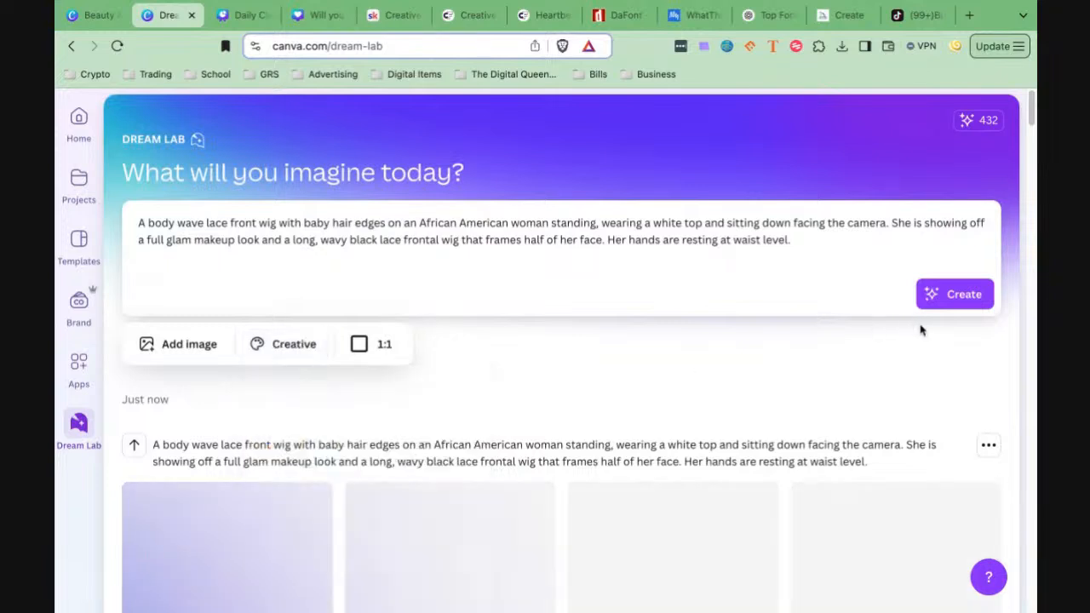
left_click(954, 294)
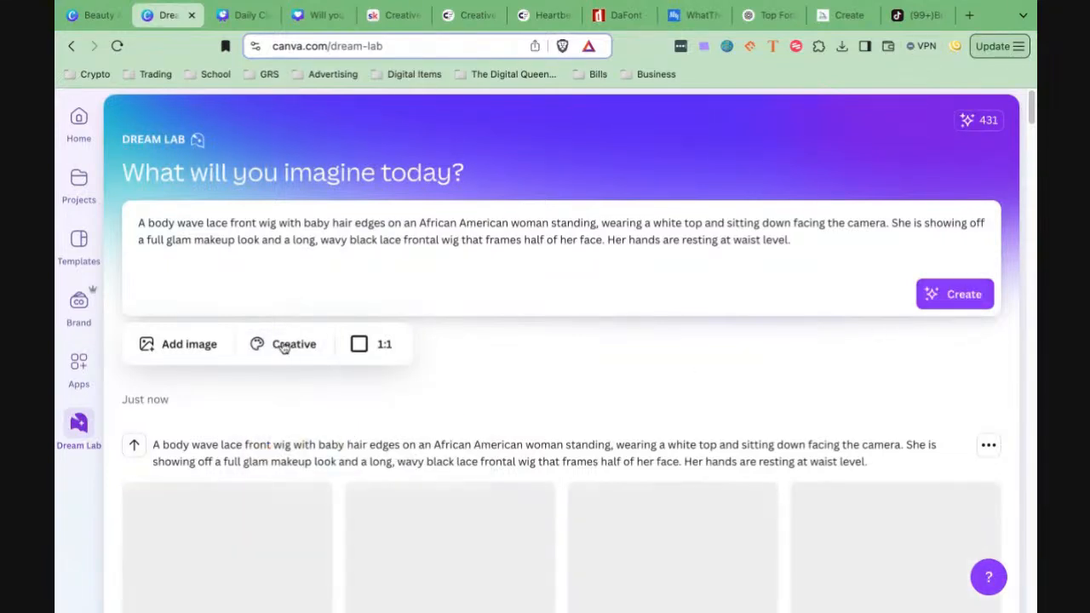
Set the image style to Illustration and generate a new set from the same wig prompt
left_click(287, 347)
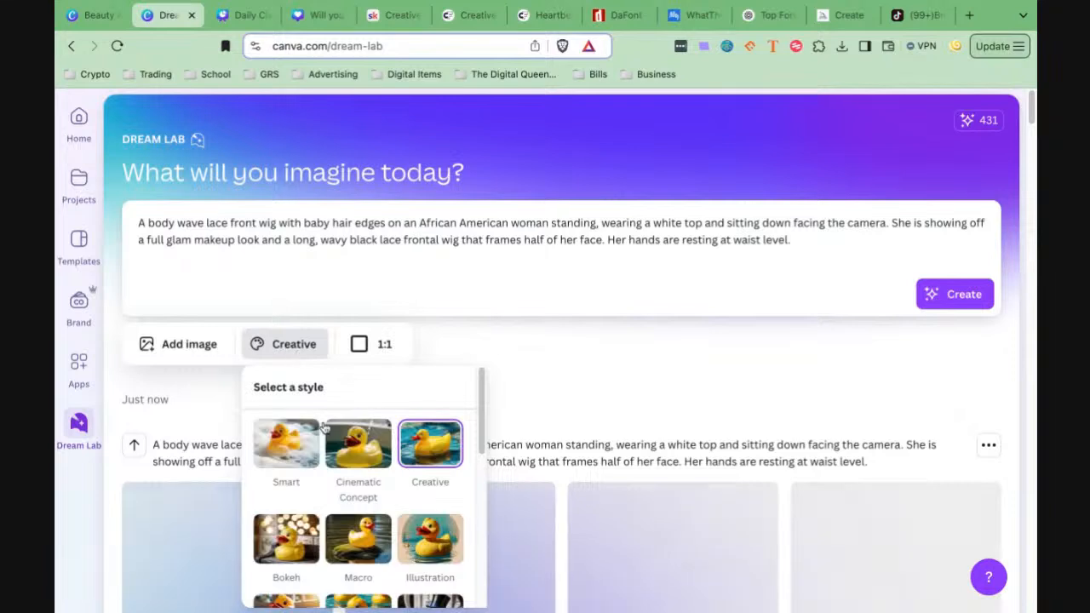
scroll(307, 473, "down", 2)
scroll(306, 472, "down", 3)
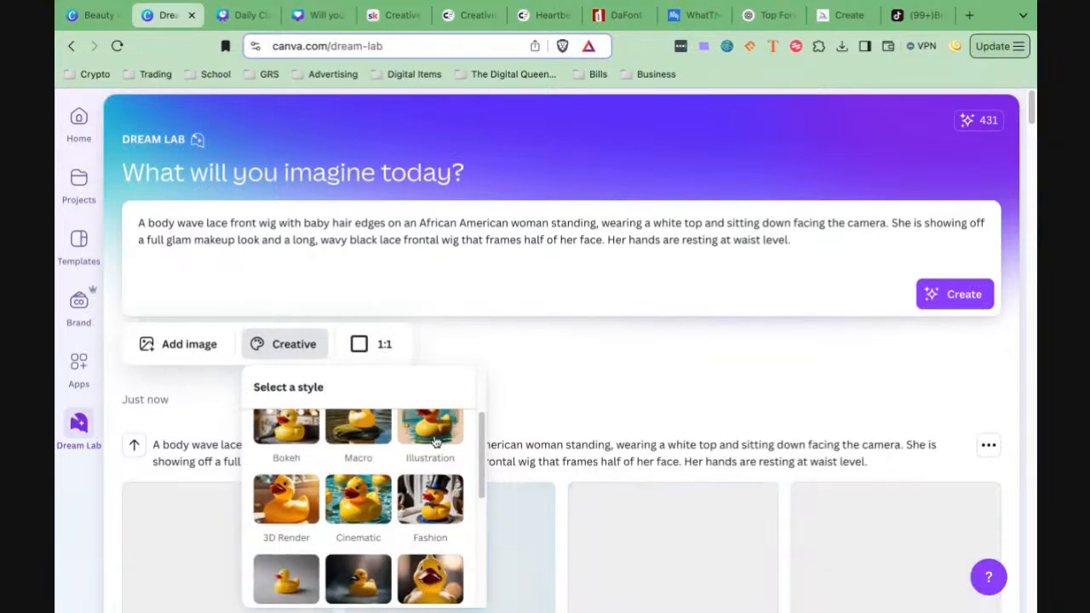
left_click(437, 444)
left_click(941, 295)
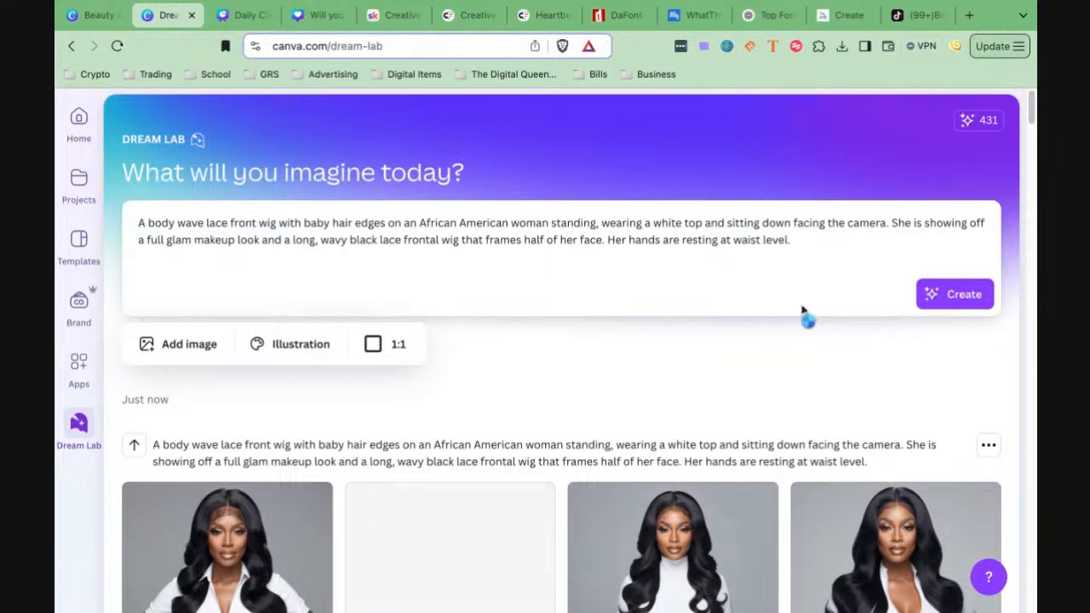
Switch the style to 3D Render and generate one more set of wig images
left_click(304, 344)
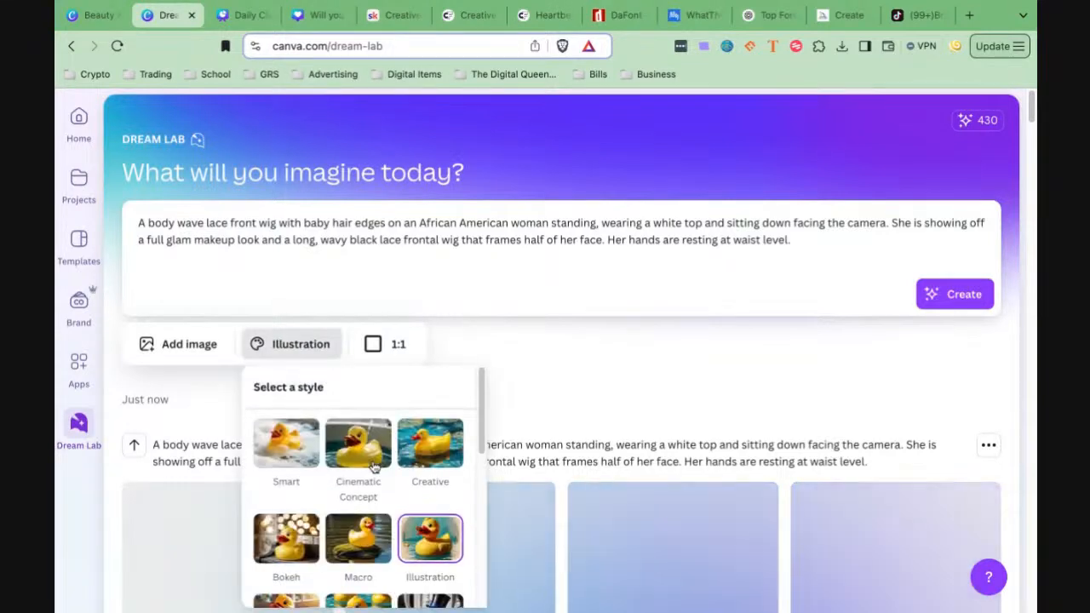
scroll(373, 468, "down", 3)
scroll(291, 503, "down", 1)
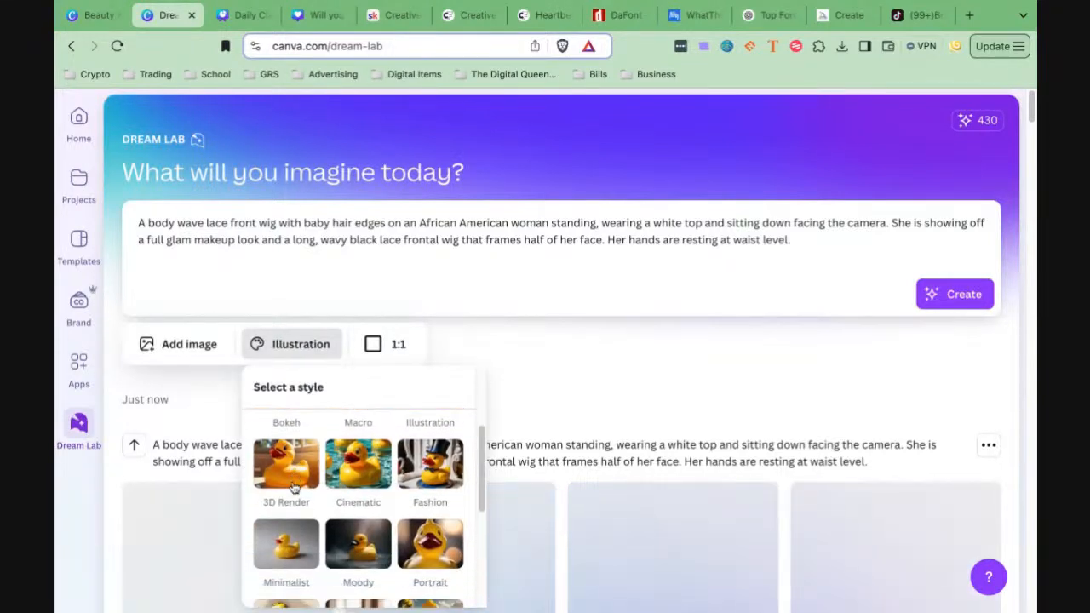
left_click(291, 486)
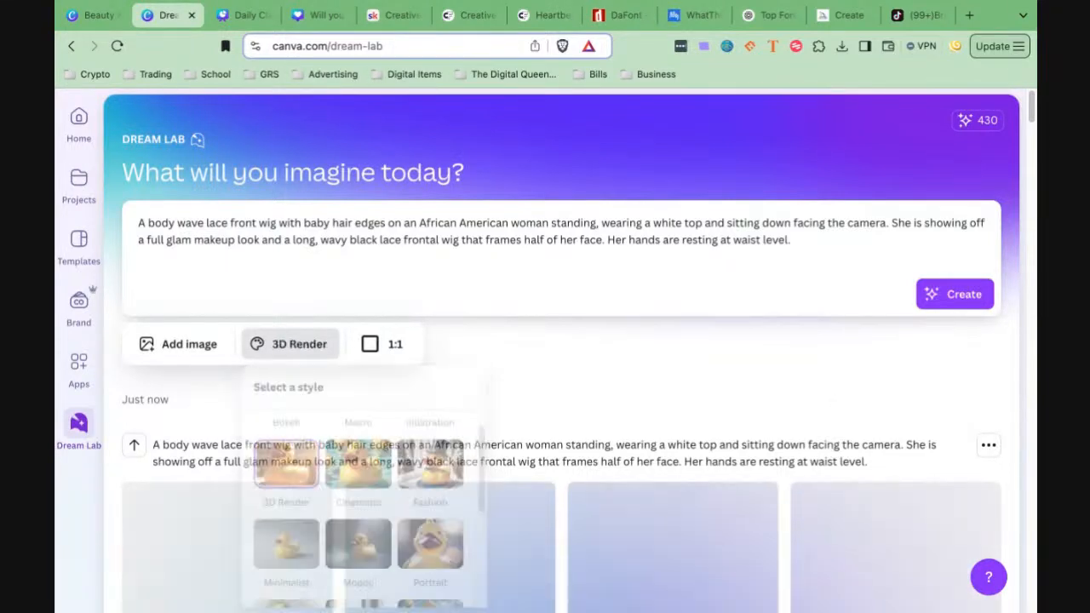
left_click(949, 305)
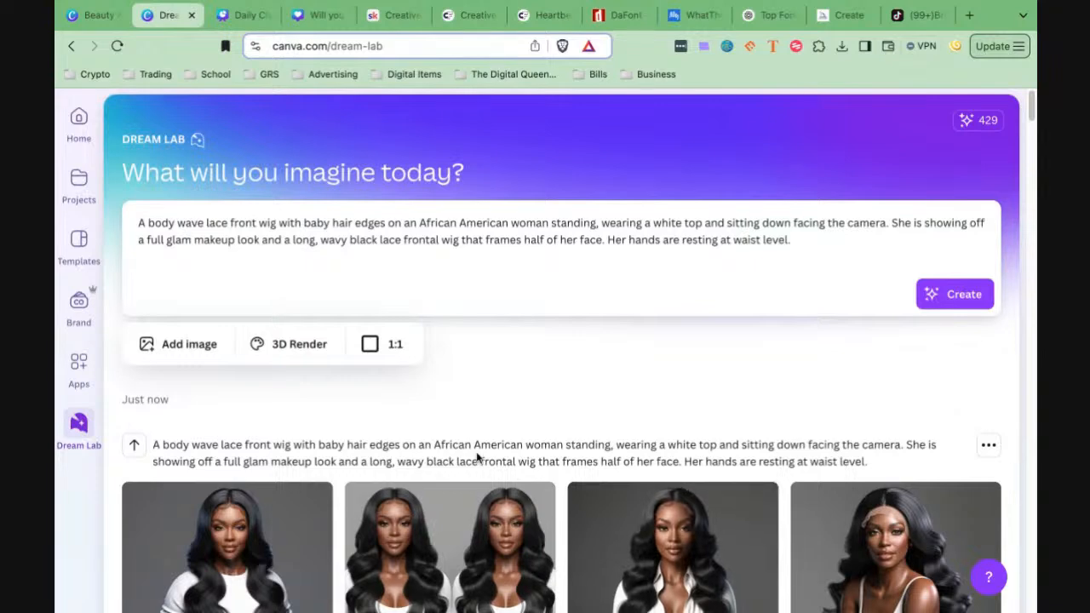
Compare the newest image sets and examine the seated turtleneck portrait in the second set at full size
scroll(471, 459, "down", 1)
scroll(471, 459, "down", 1)
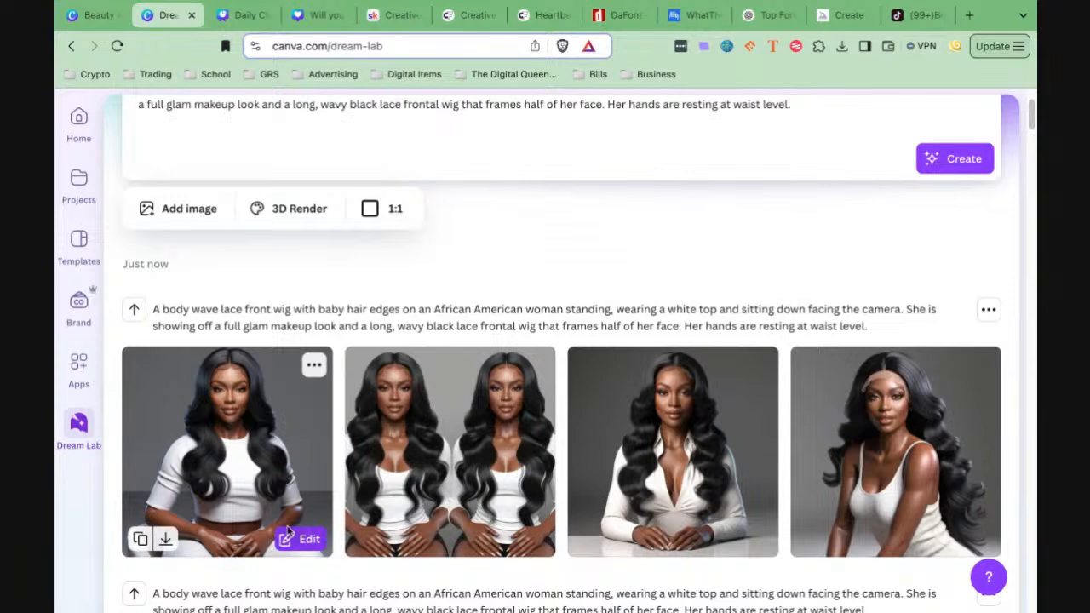
scroll(317, 468, "down", 3)
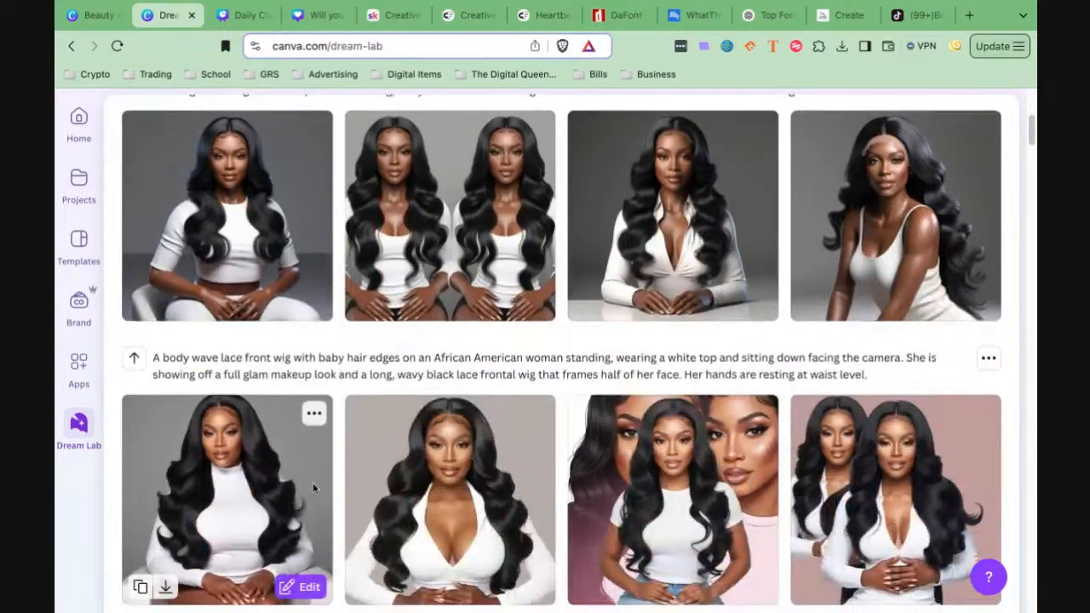
left_click(987, 359)
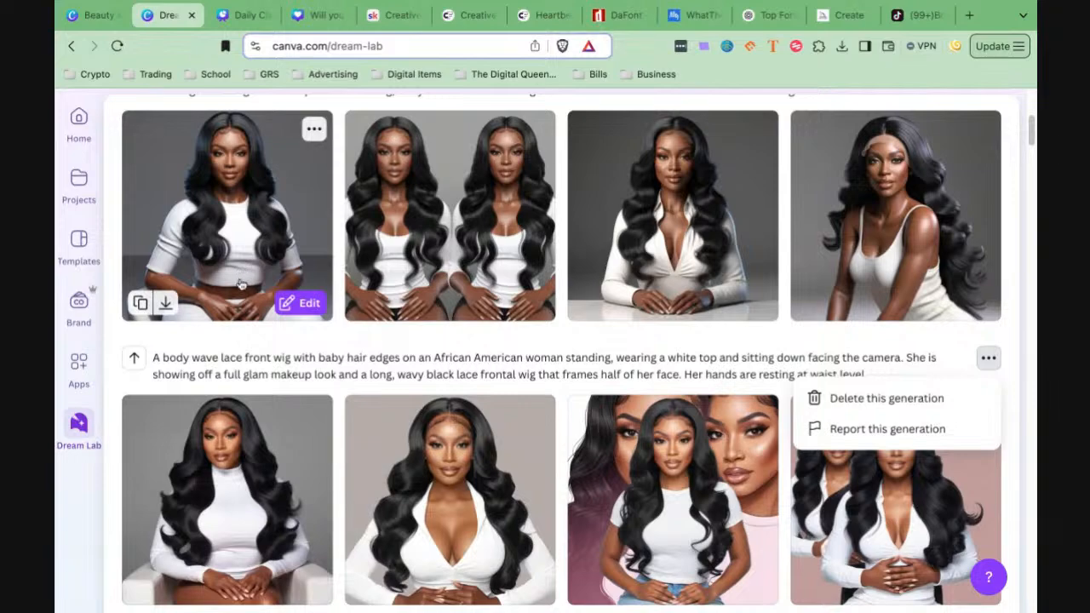
left_click(226, 445)
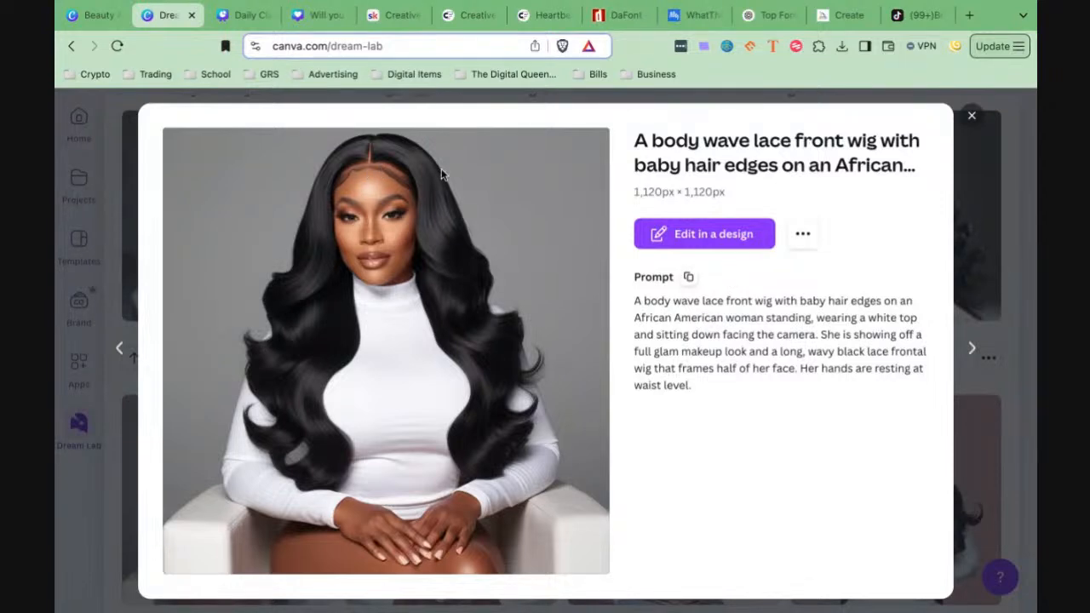
left_click(971, 115)
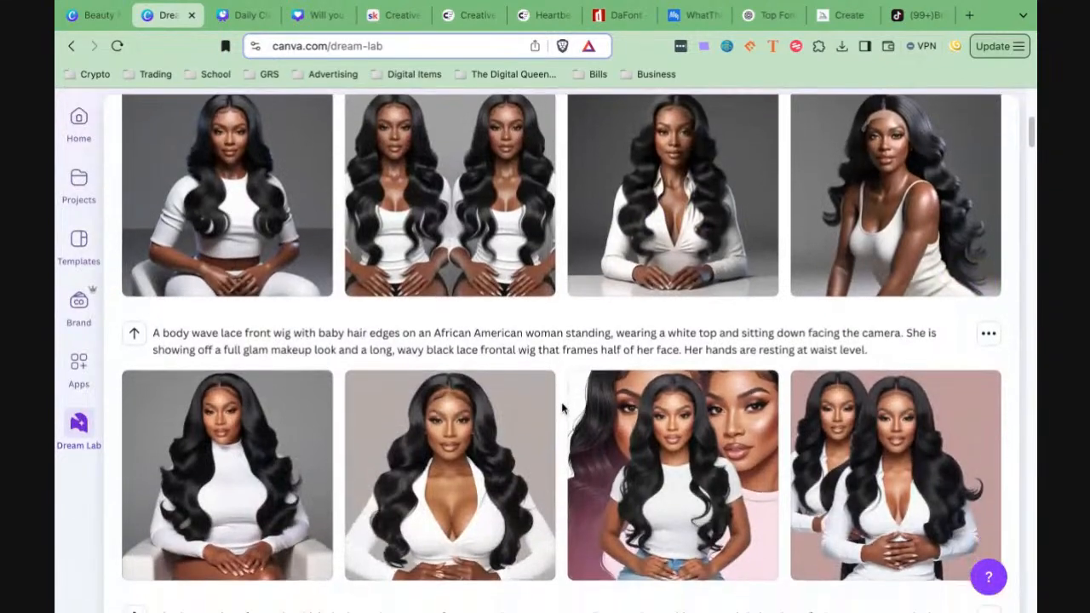
scroll(563, 402, "up", 2)
mouse_move(894, 243)
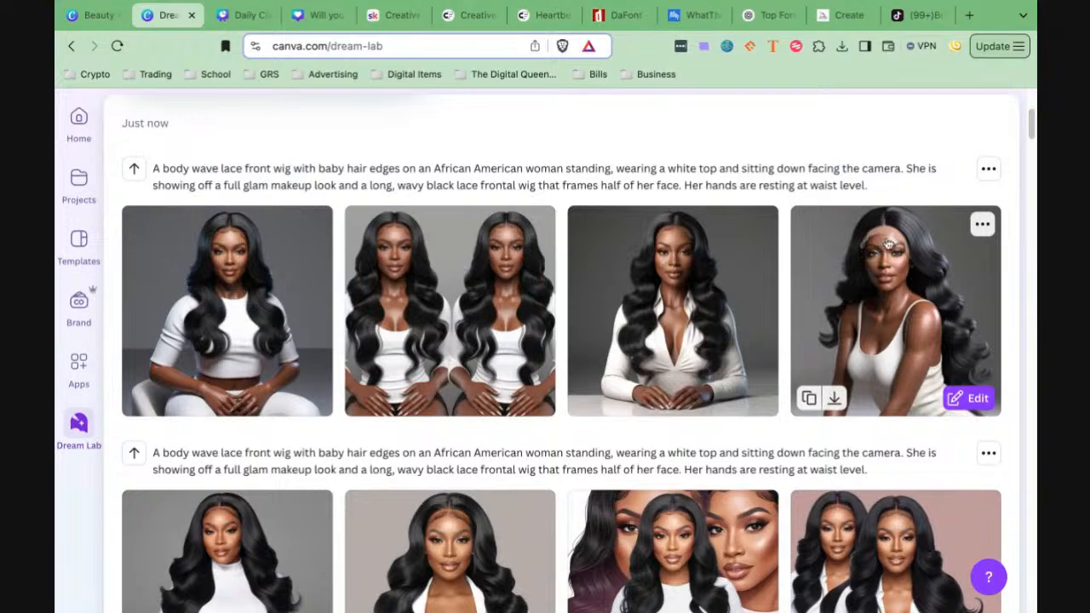
Review the older generations back to the set from 3 hours ago and examine its dark-background portrait at full size
scroll(549, 302, "down", 2)
scroll(548, 302, "down", 5)
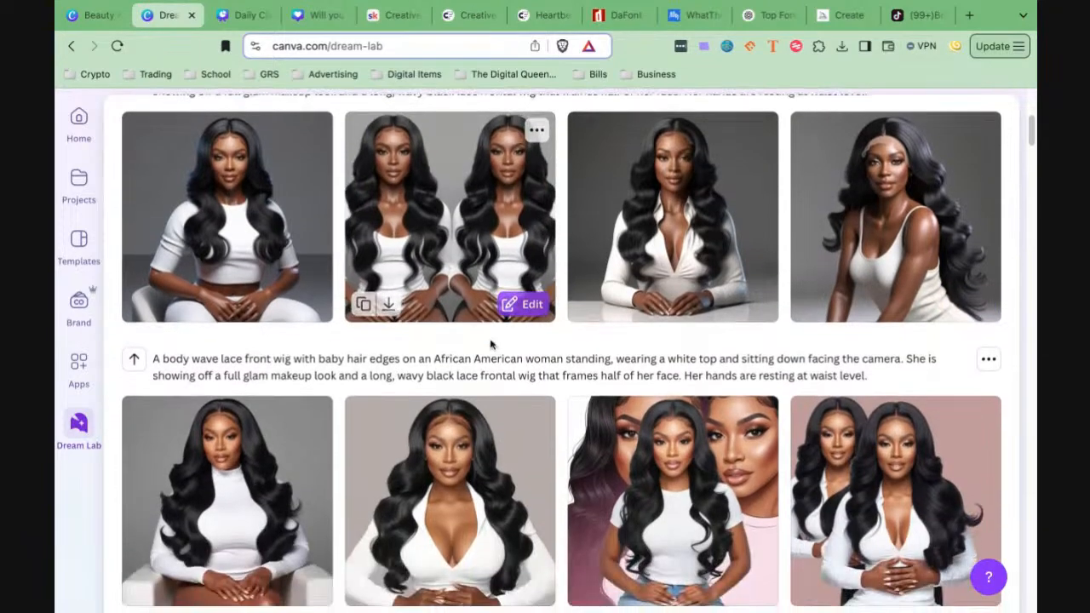
scroll(491, 346, "down", 3)
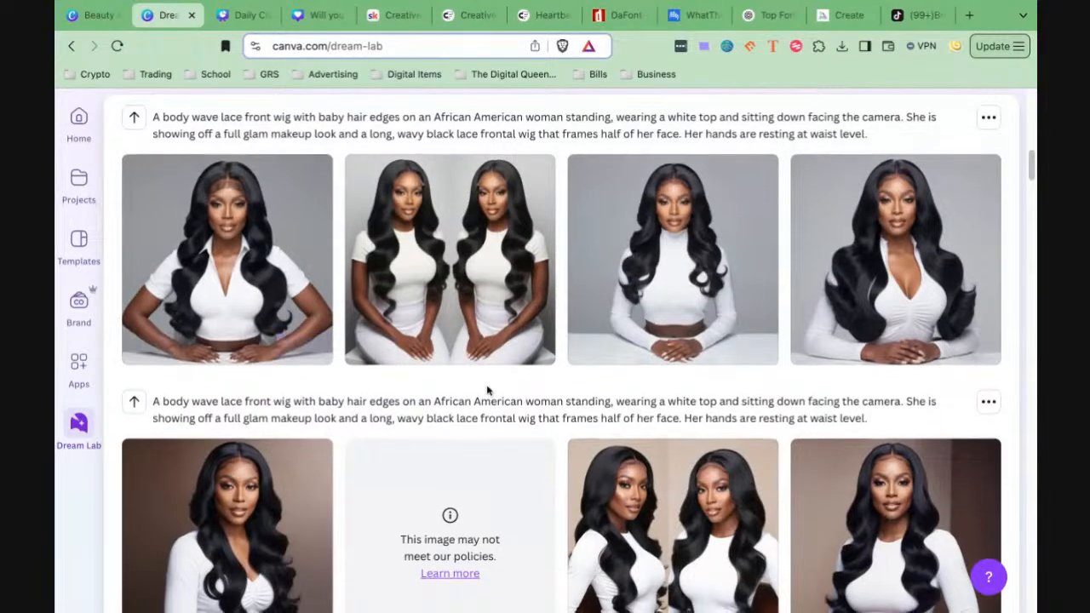
scroll(486, 389, "down", 5)
scroll(483, 389, "down", 10)
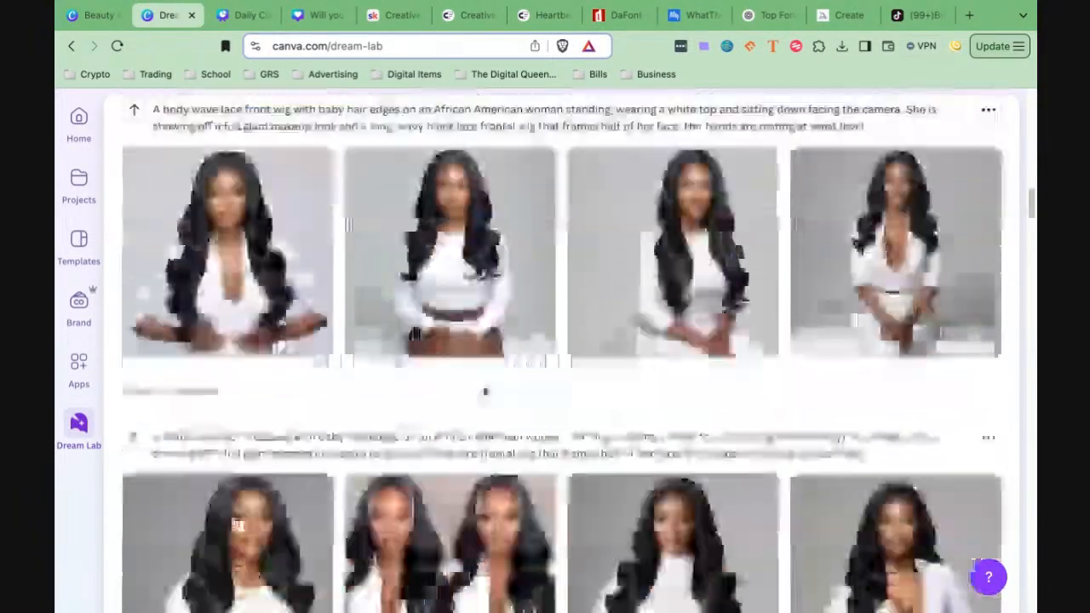
scroll(483, 389, "down", 2)
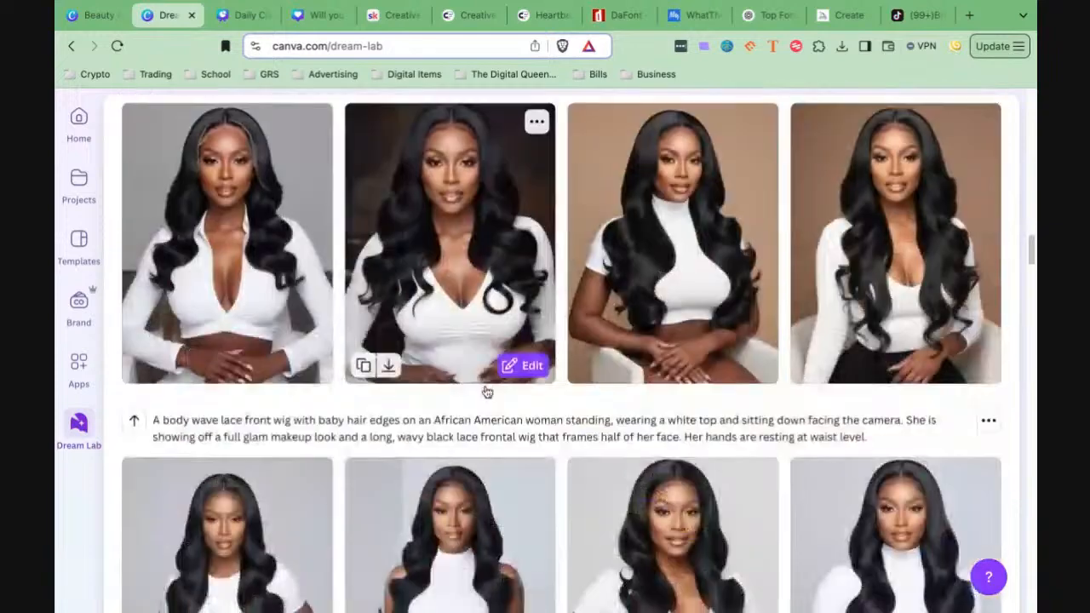
scroll(486, 389, "up", 1)
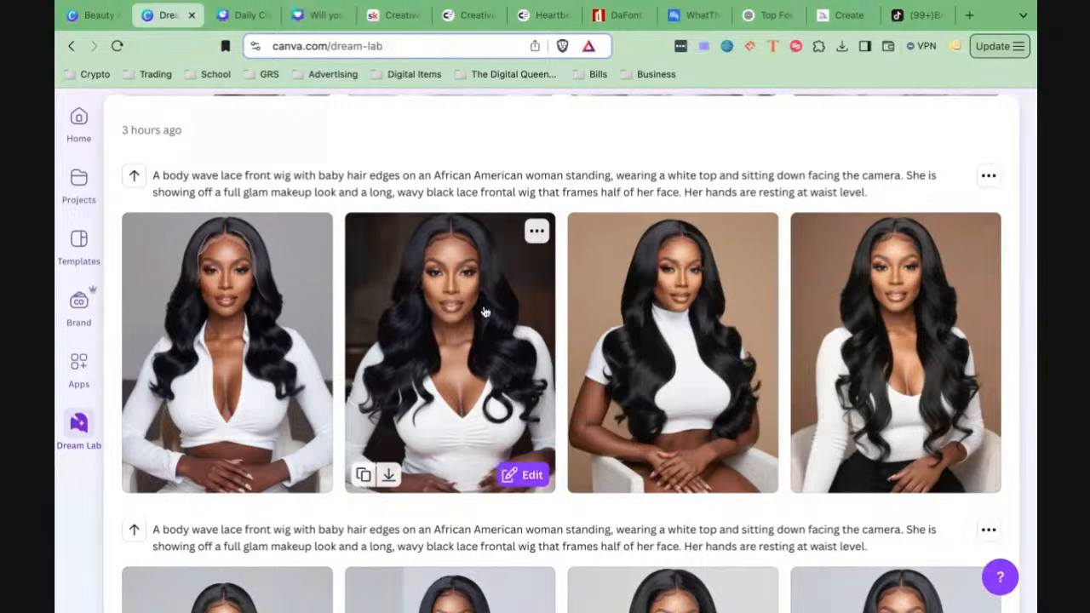
left_click(481, 317)
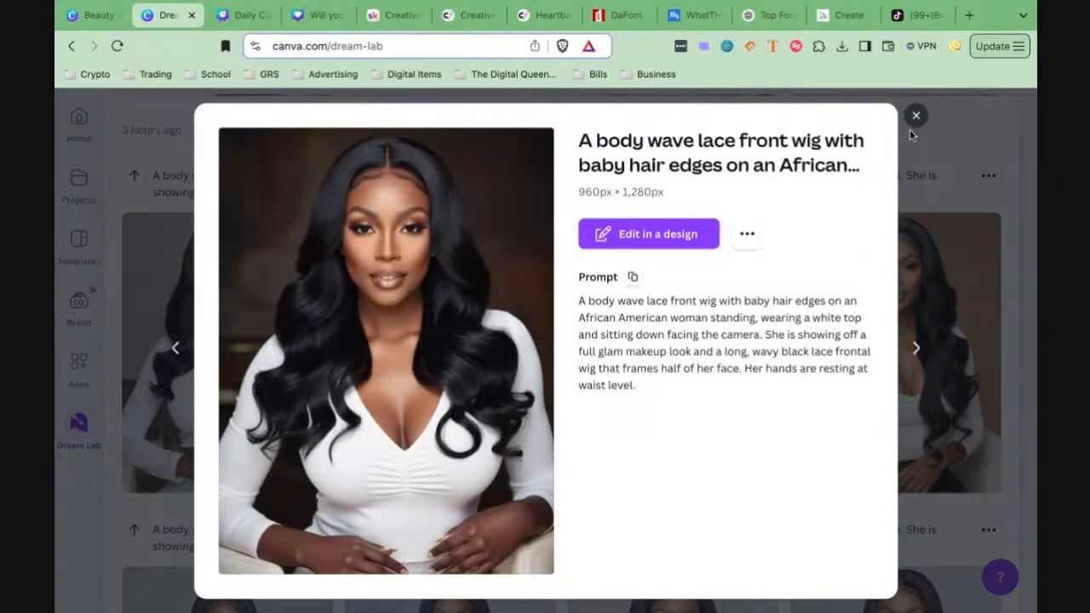
left_click(914, 117)
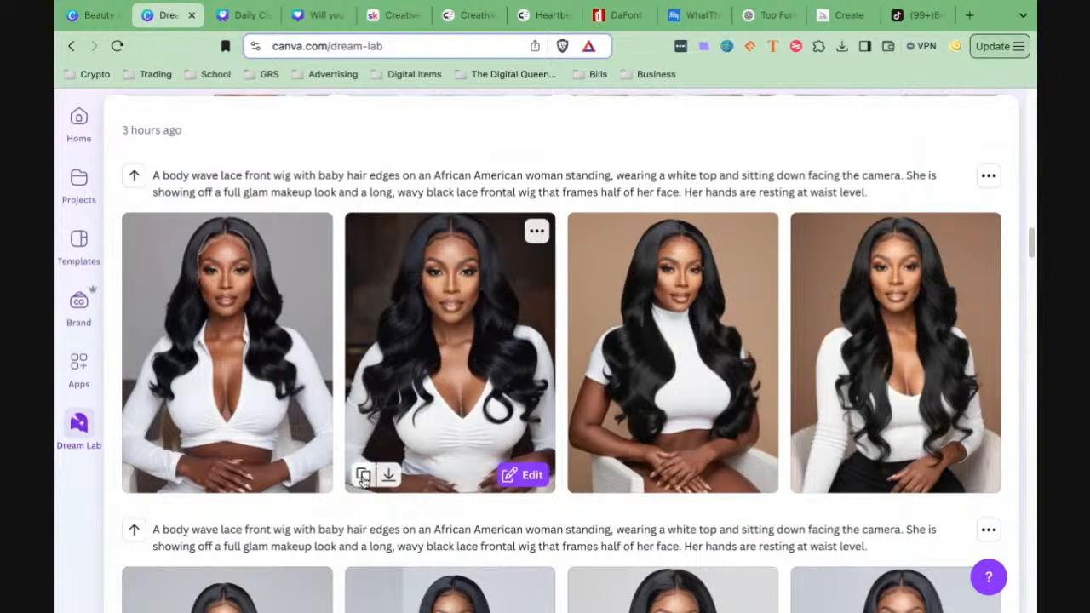
Copy the dark-background portrait from Dream Lab and paste it onto page 2 of the Beauty & barber flyer
left_click(363, 476)
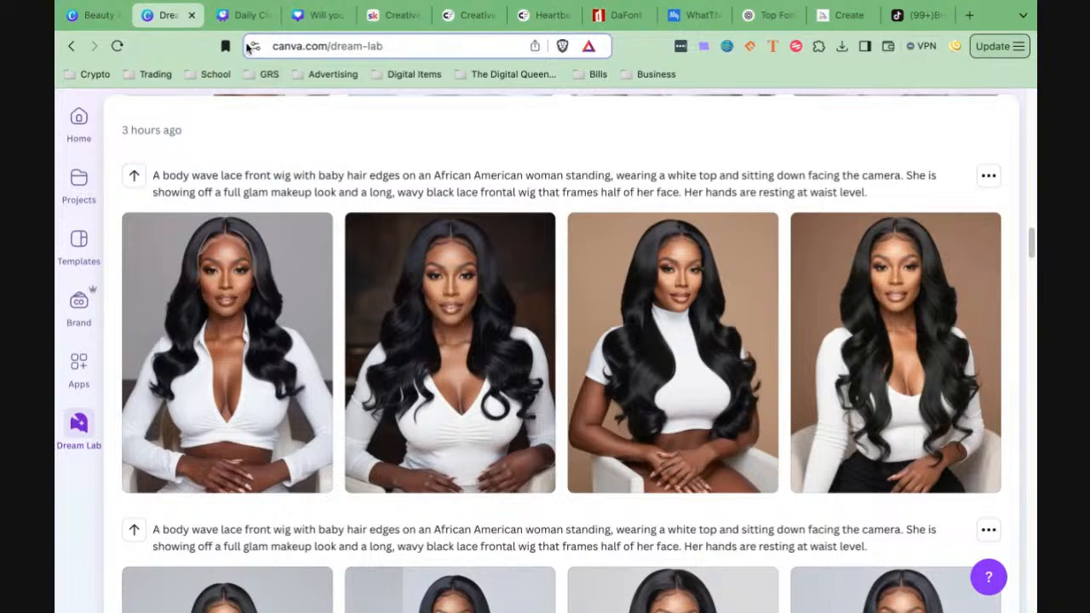
left_click(90, 17)
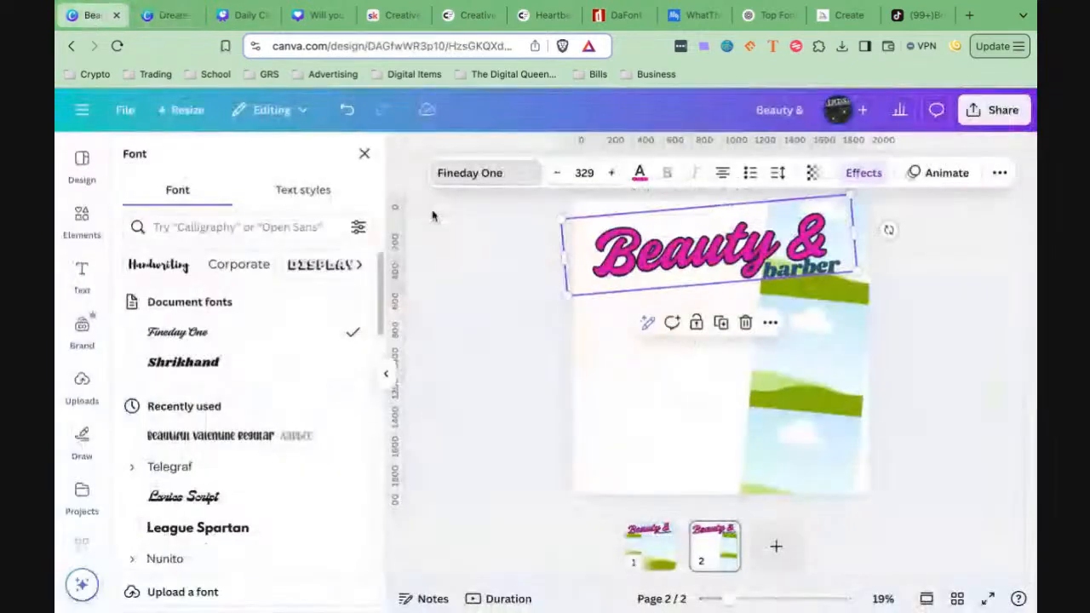
left_click(628, 414)
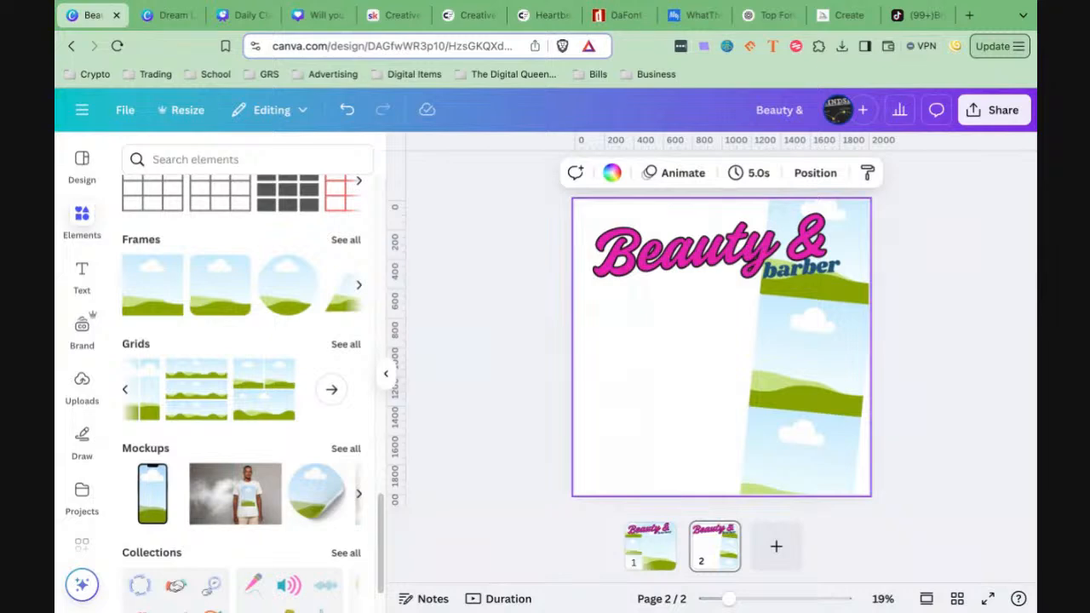
key("super+v")
Enlarge the pasted portrait, align it to the page's lower-left corner under the wordmark, and remove its background
left_click_drag(709, 352, 679, 381)
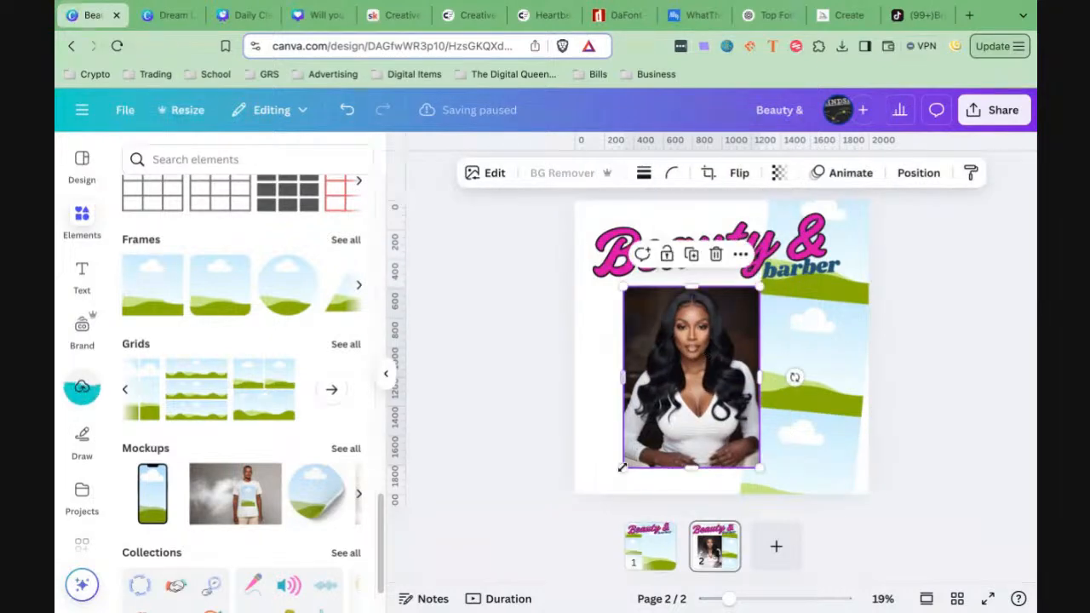
left_click_drag(622, 467, 585, 504)
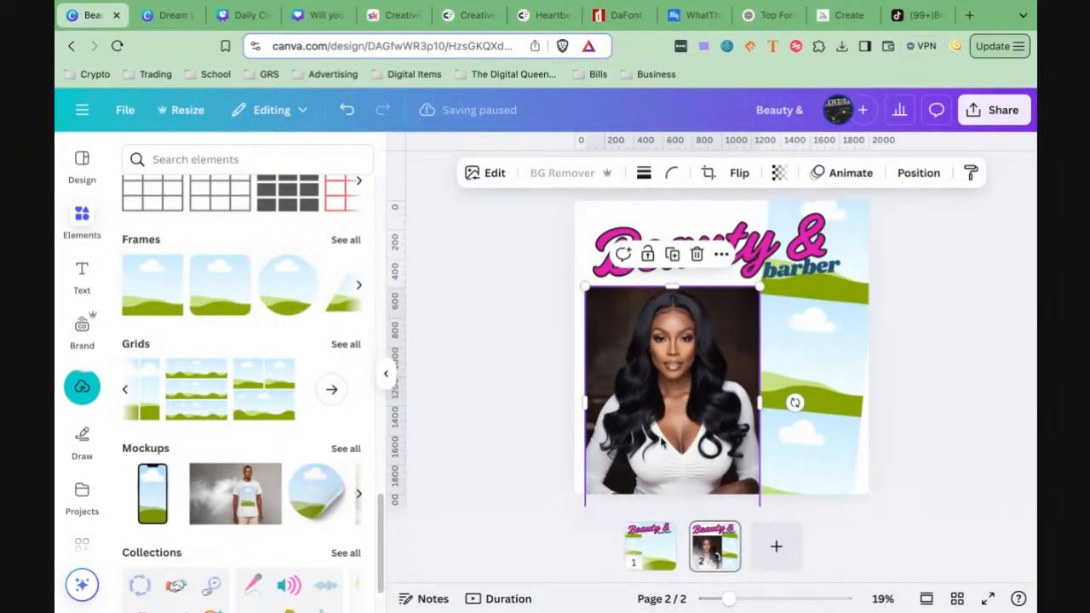
left_click_drag(662, 443, 648, 419)
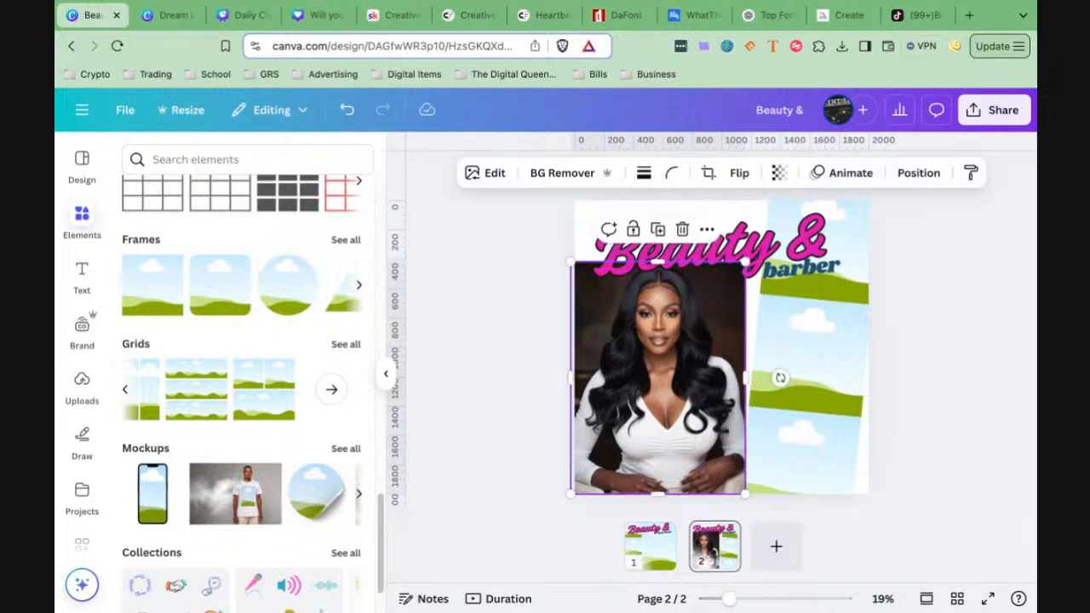
left_click(568, 173)
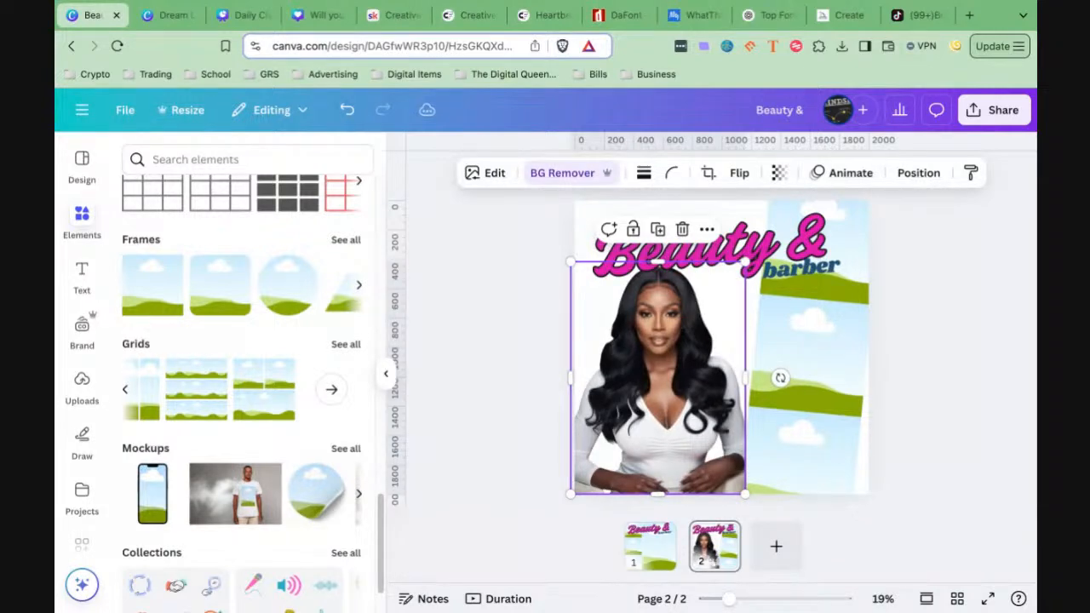
left_click(525, 366)
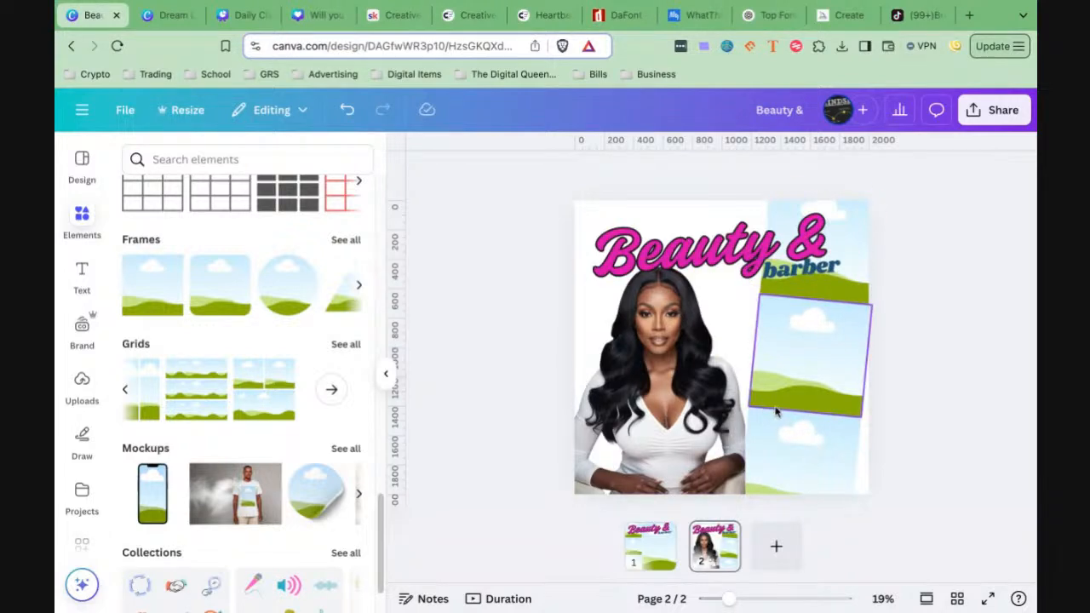
Copy the tan-background turtleneck portrait from Dream Lab and place it in the flyer's middle photo frame on page 2
left_click(168, 26)
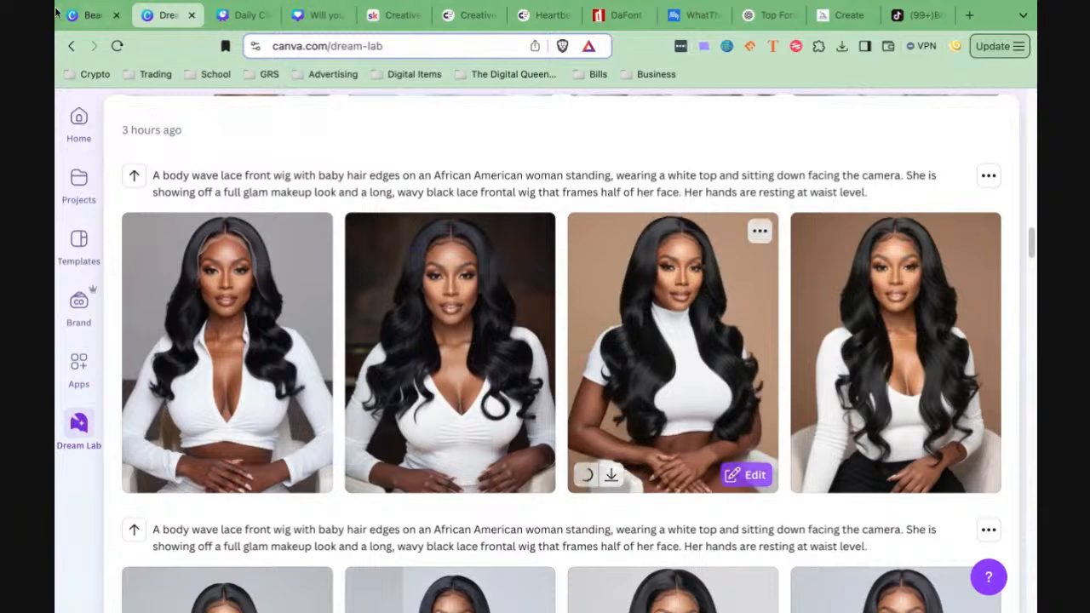
left_click(85, 17)
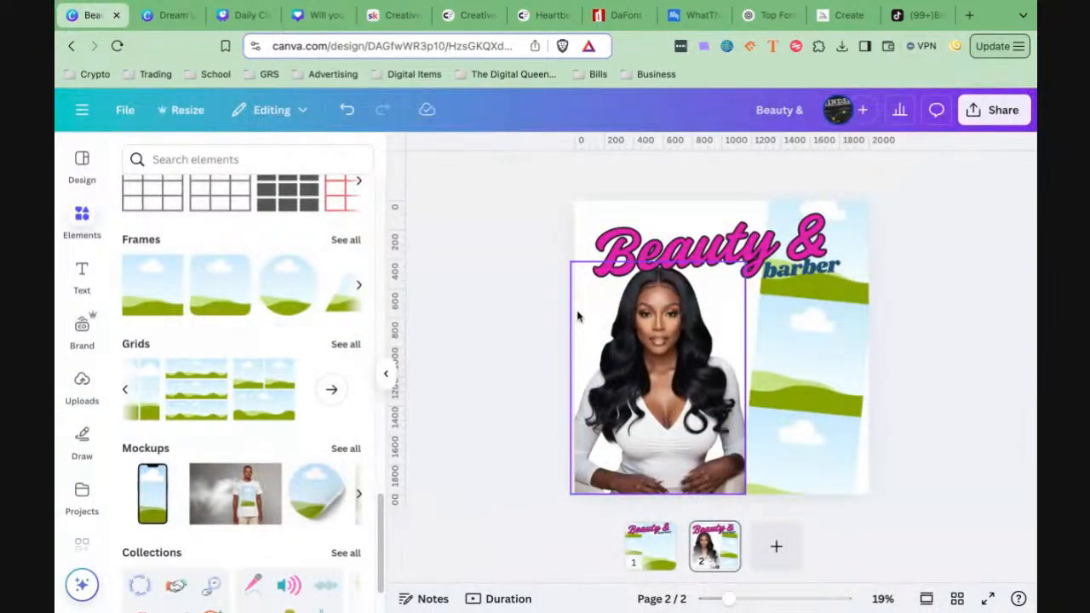
key("ctrl+v")
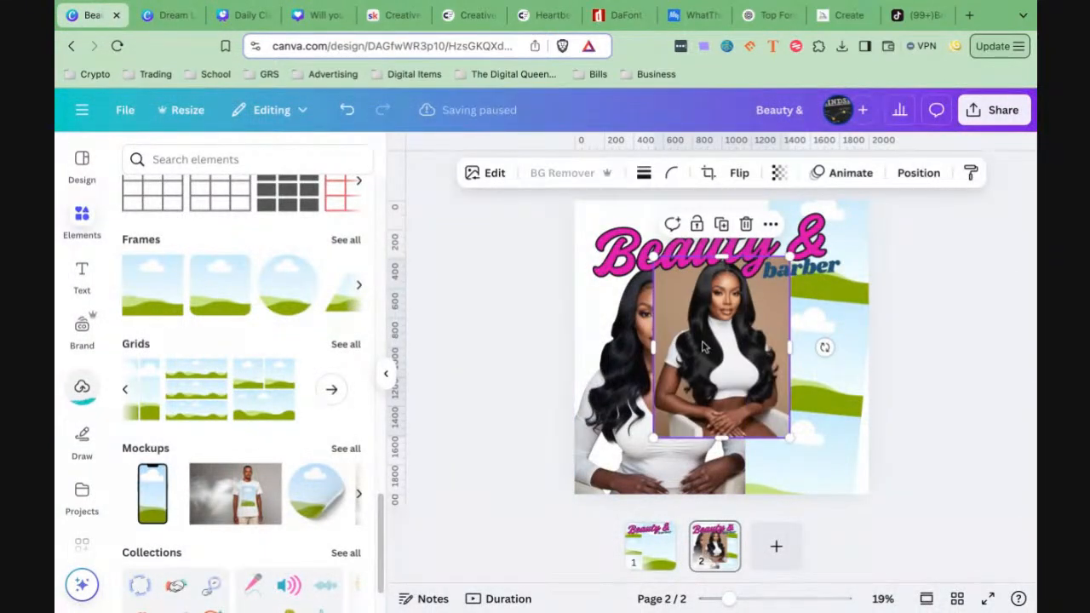
mouse_move(700, 361)
left_mouse_down()
mouse_move(818, 274)
mouse_move(817, 259)
mouse_move(800, 260)
mouse_move(793, 340)
mouse_move(805, 379)
left_mouse_up()
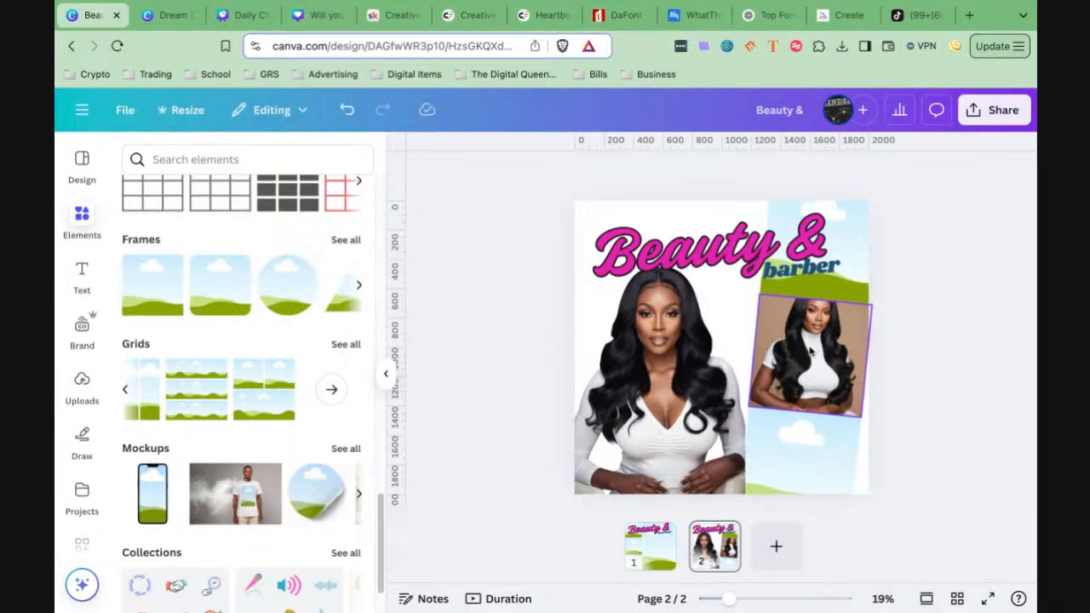
Adjust the crop of the turtleneck portrait so the woman's whole head shows inside the middle frame
double_click(811, 351)
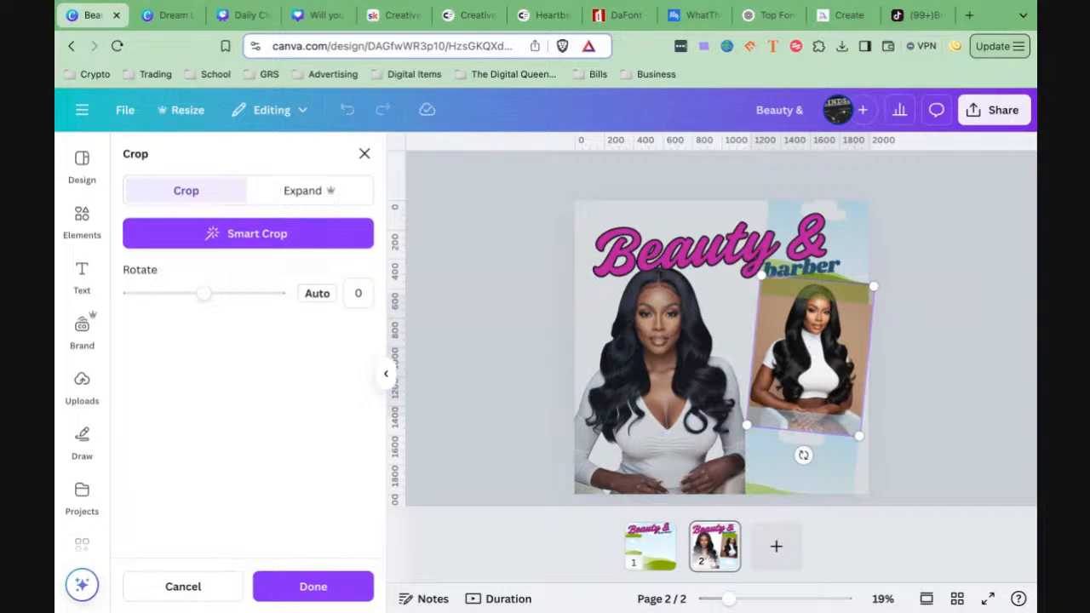
left_click(934, 418)
left_click(931, 417)
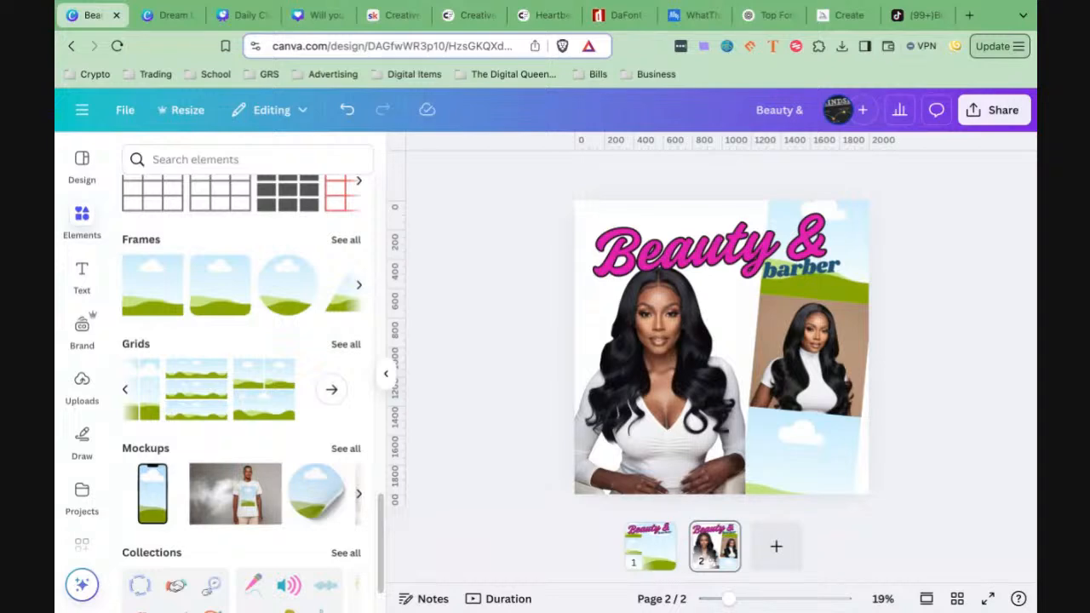
Return to Dream Lab and copy the portrait with the scoop-neck white top and black bottoms from the same set
left_click(164, 19)
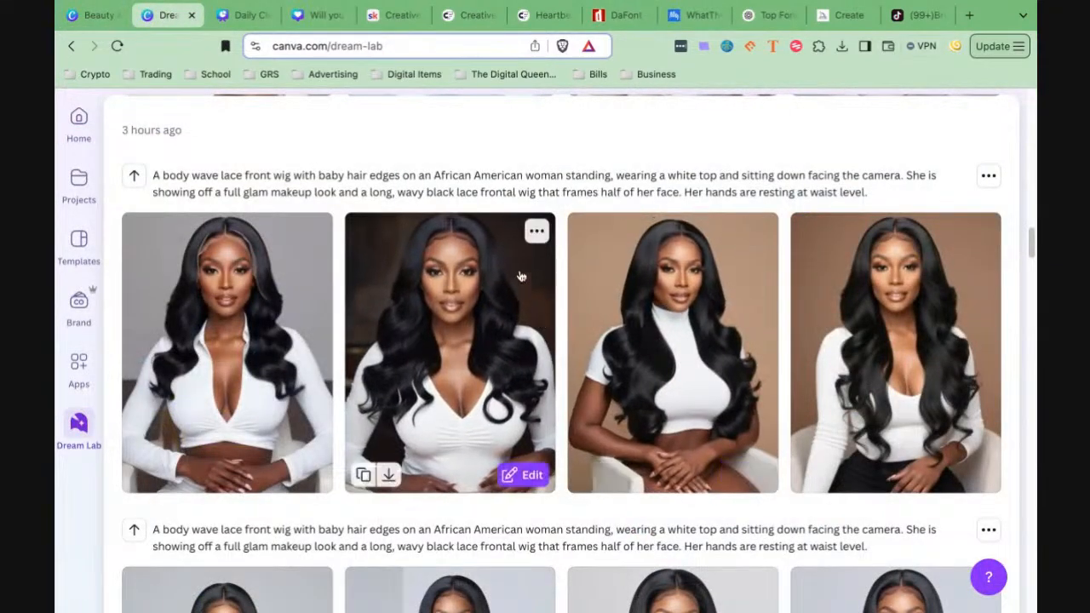
left_click(536, 232)
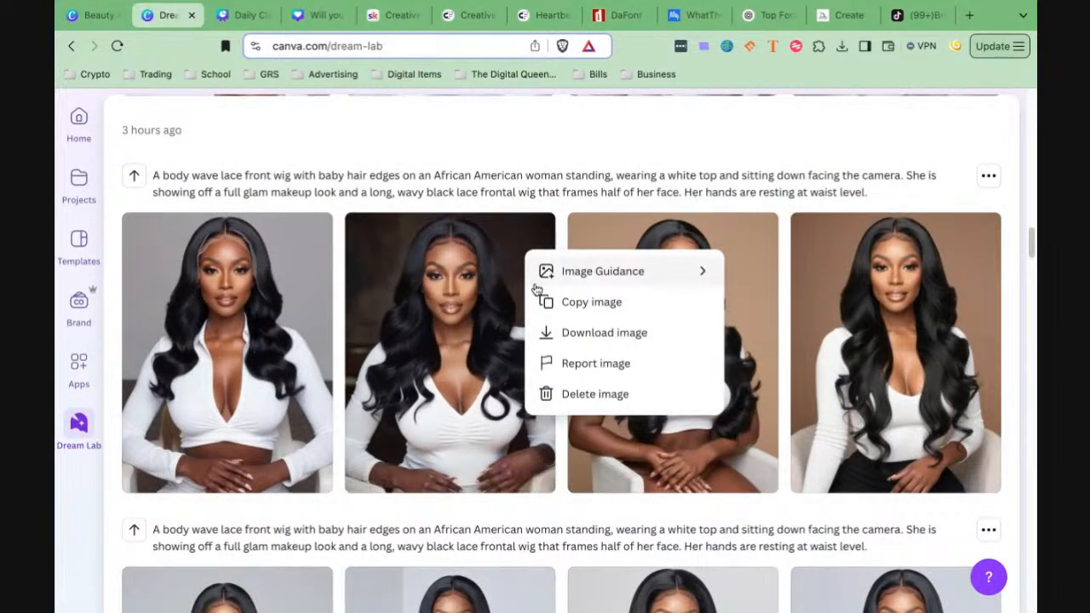
left_click(487, 325)
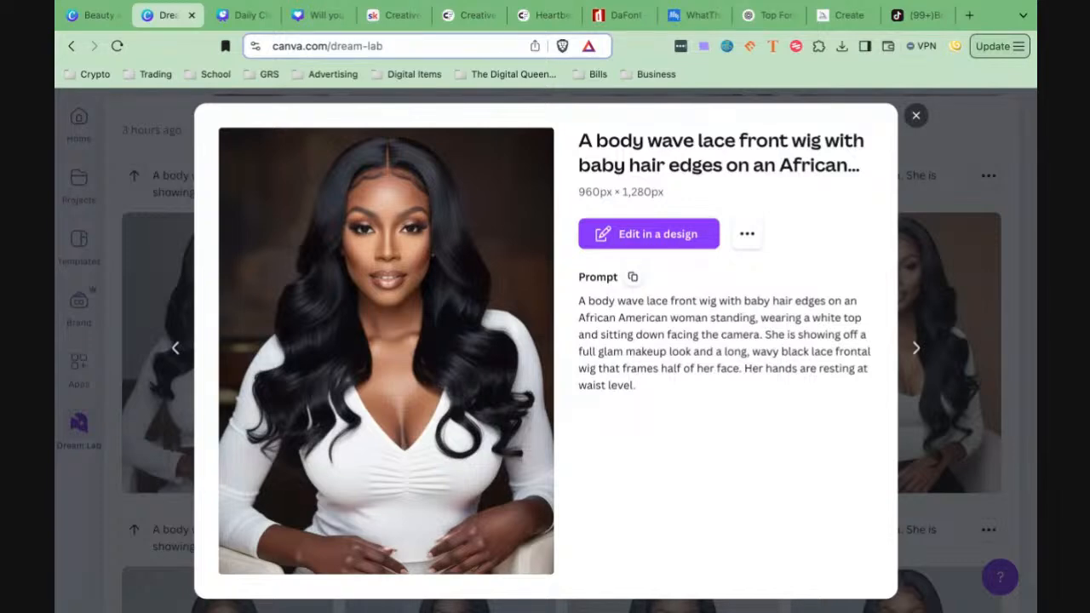
left_click(917, 118)
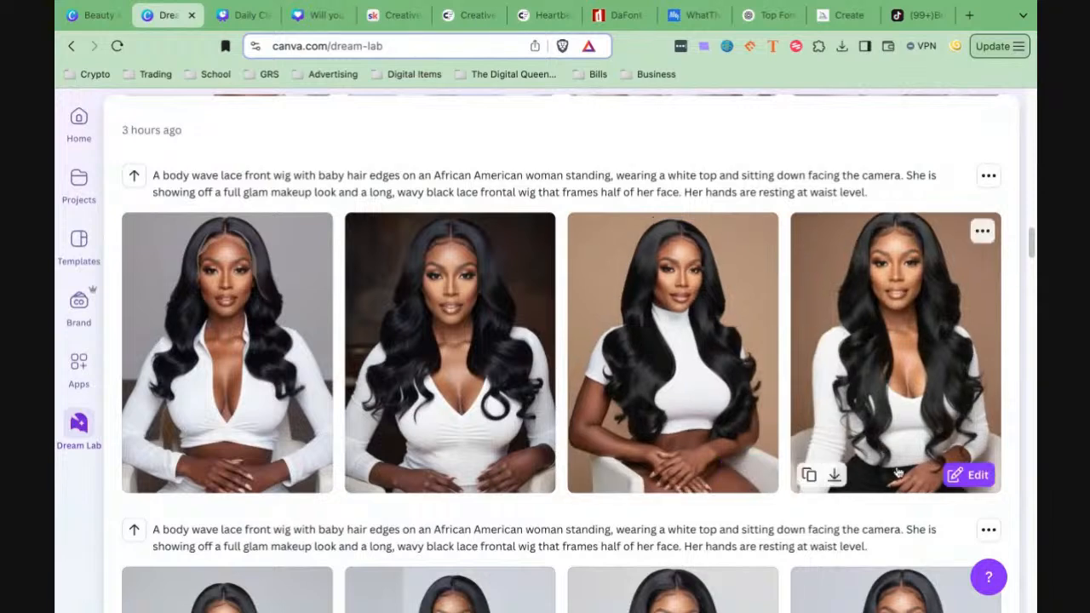
left_click(808, 475)
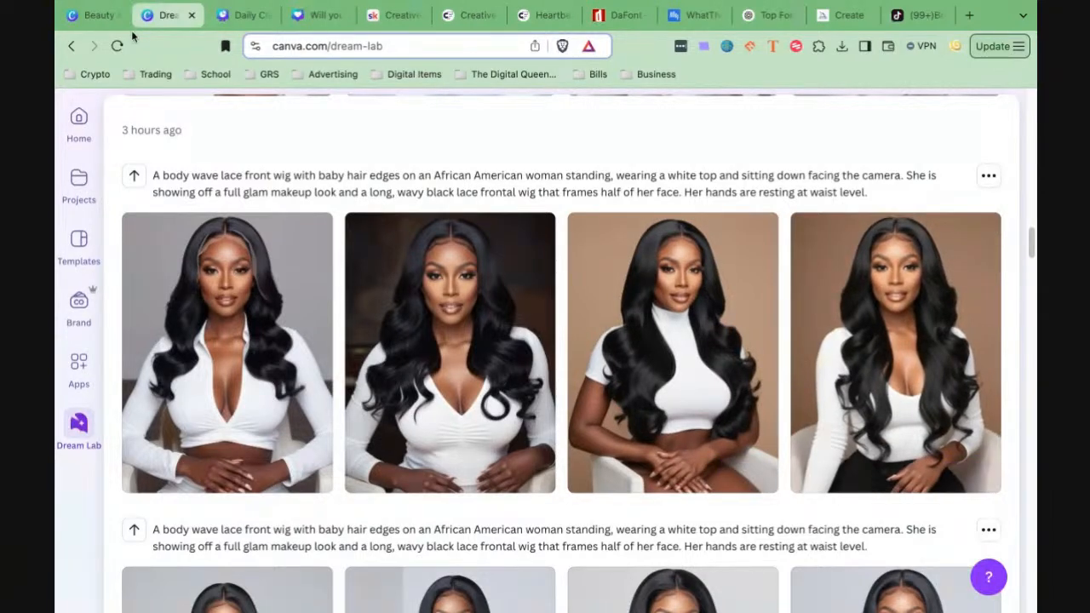
Paste the copied portrait into the bottom photo frame of the flyer and shift its crop so the head shows fully
left_click(96, 15)
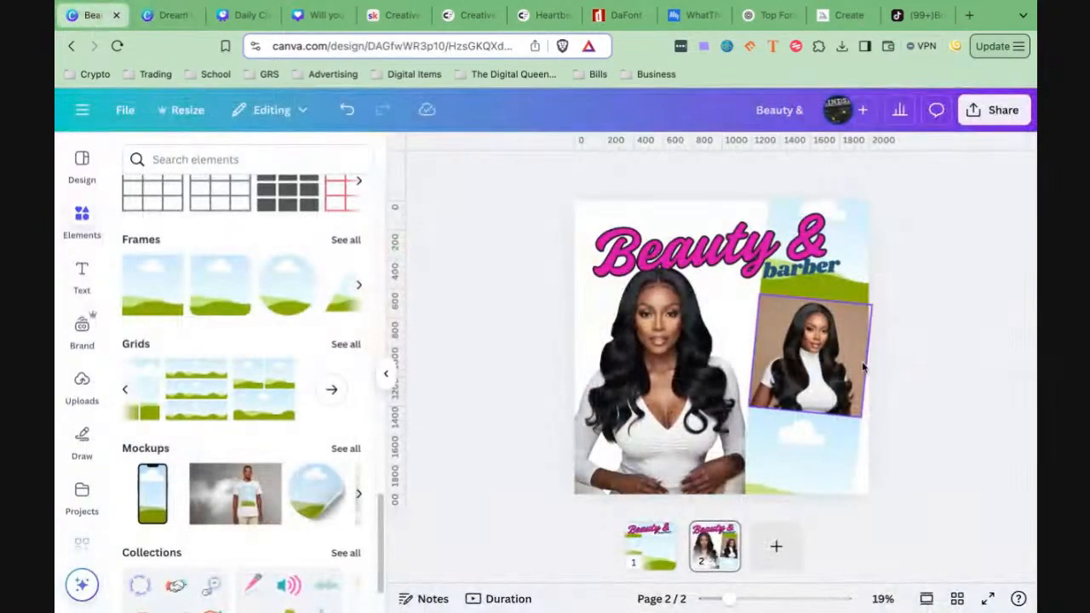
key("super+v")
left_click_drag(723, 360, 813, 460)
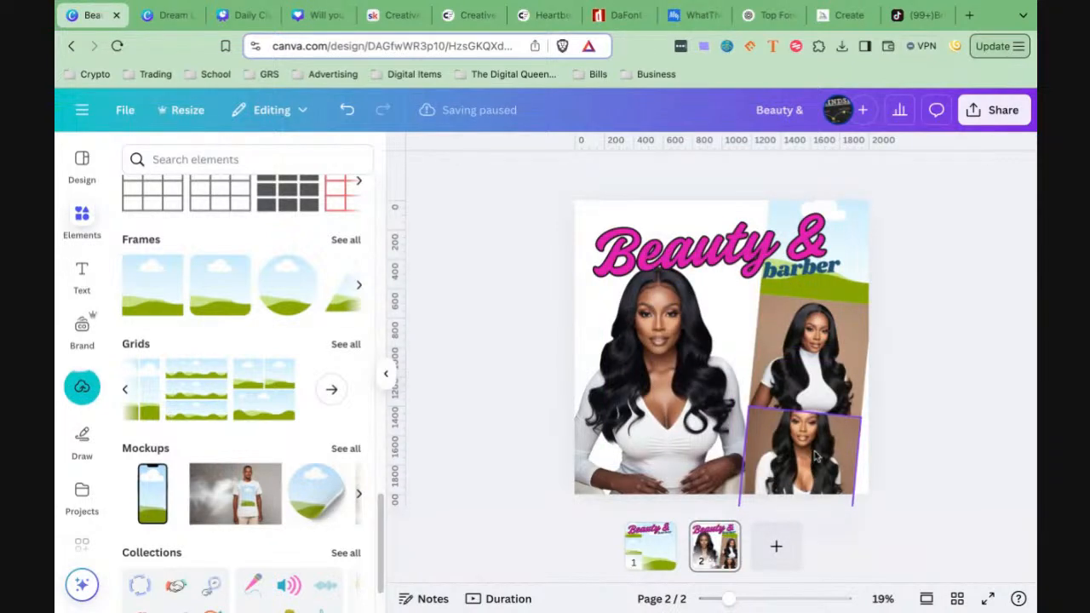
double_click(813, 457)
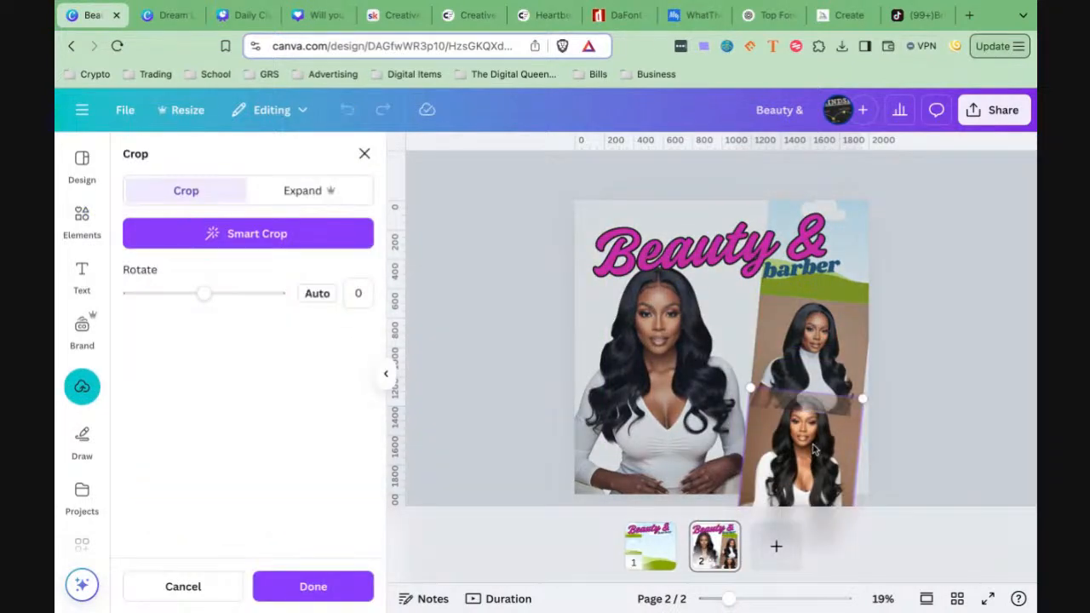
left_click_drag(814, 451, 855, 477)
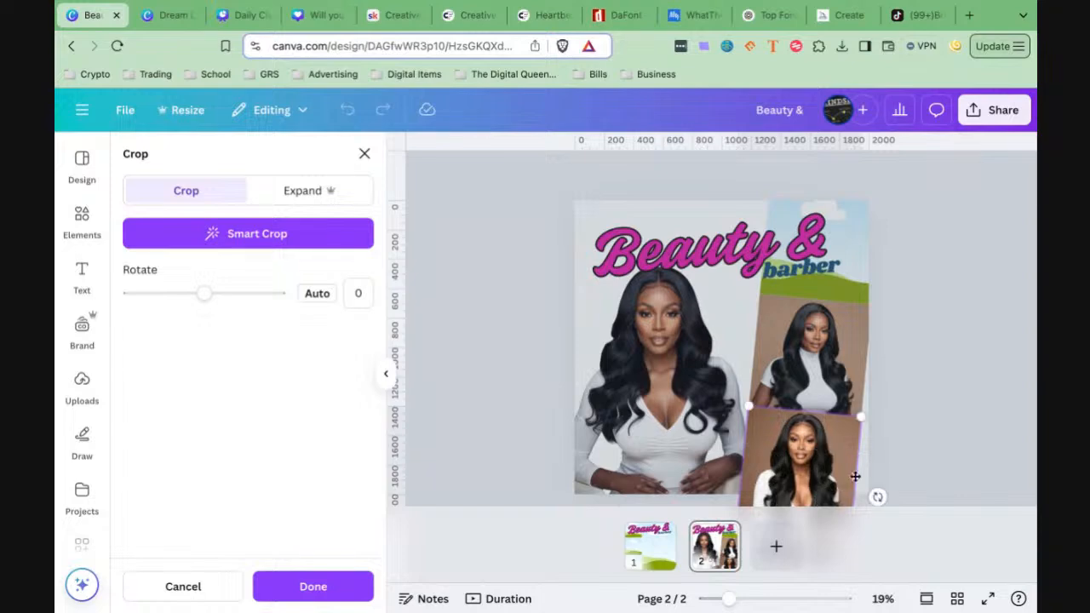
left_click(922, 460)
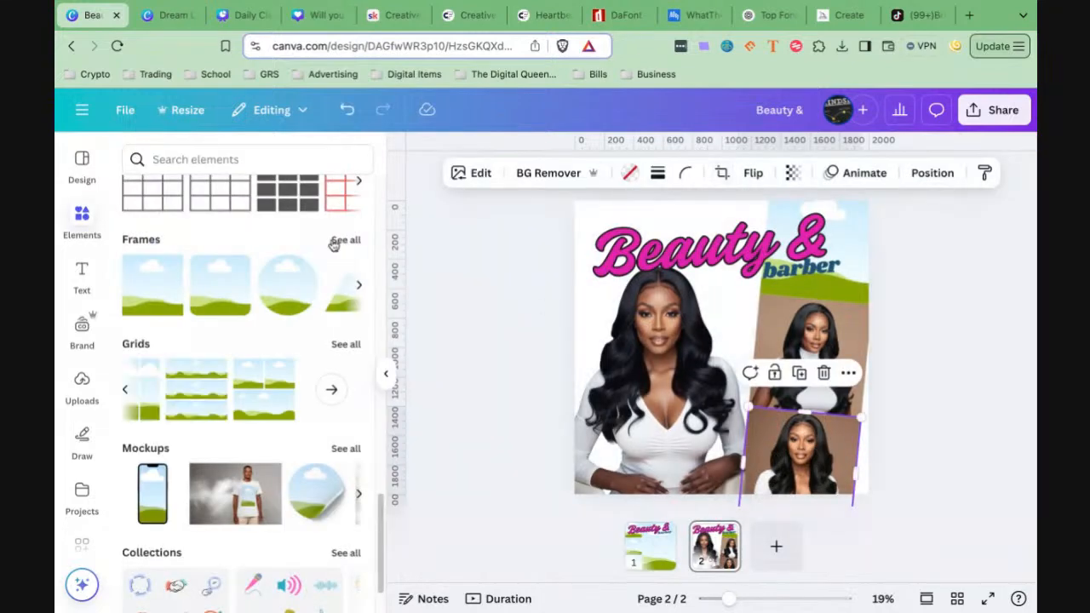
Browse the generated wig portraits in Dream Lab and copy the gray-background one of the woman in the white long-sleeve top
left_click(167, 14)
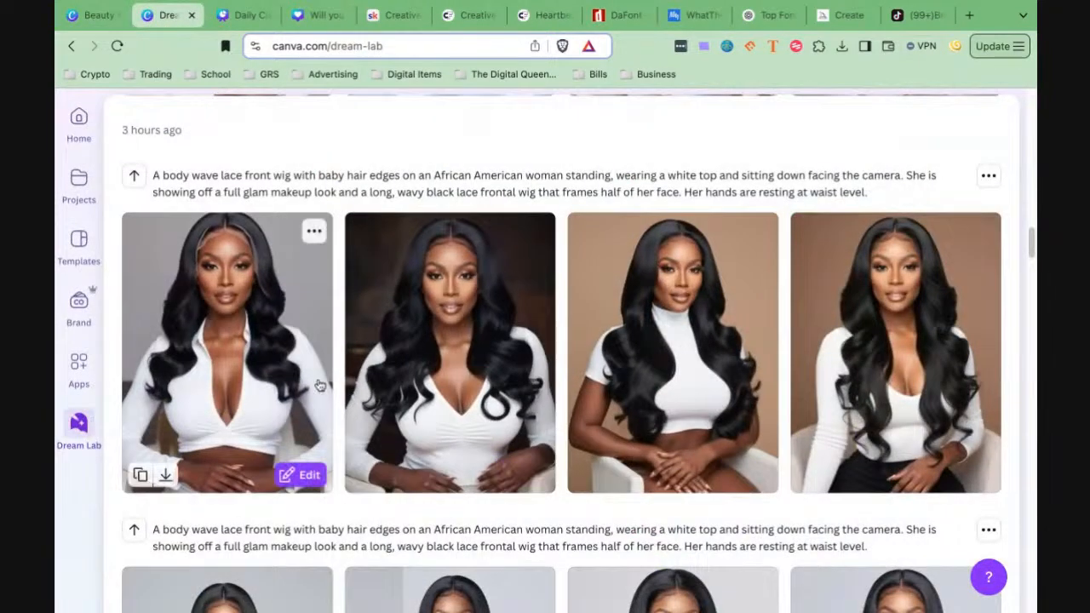
scroll(326, 386, "down", 2)
scroll(326, 385, "up", 1)
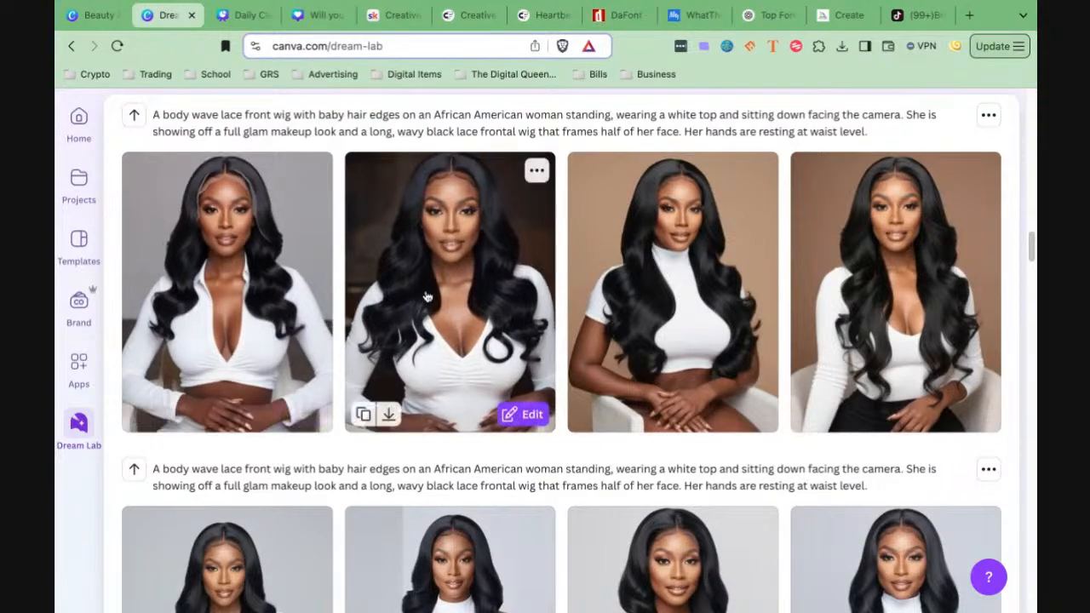
scroll(443, 308, "down", 6)
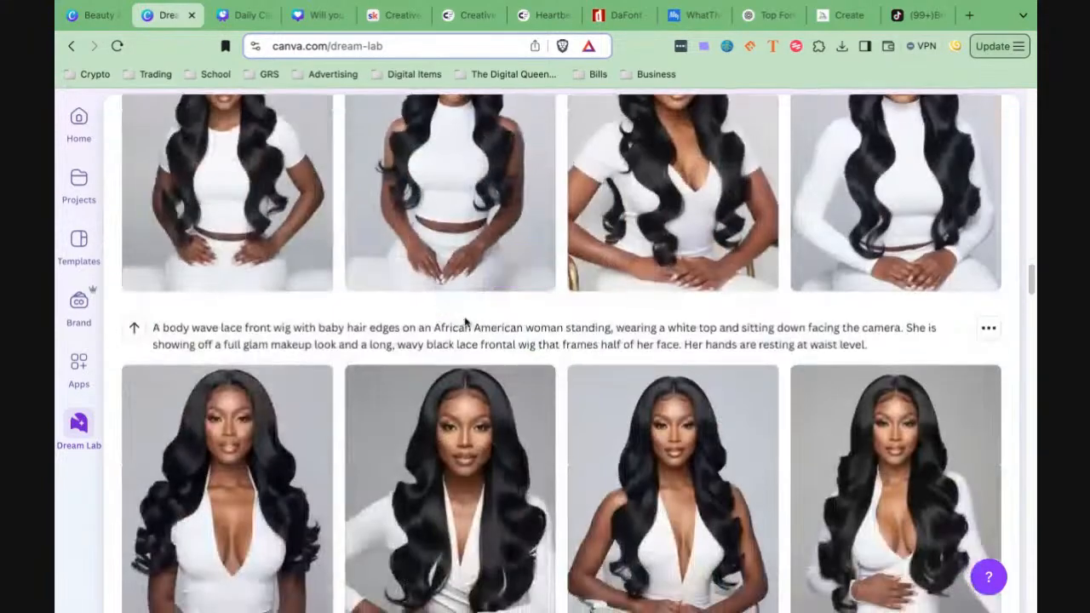
scroll(466, 322, "up", 15)
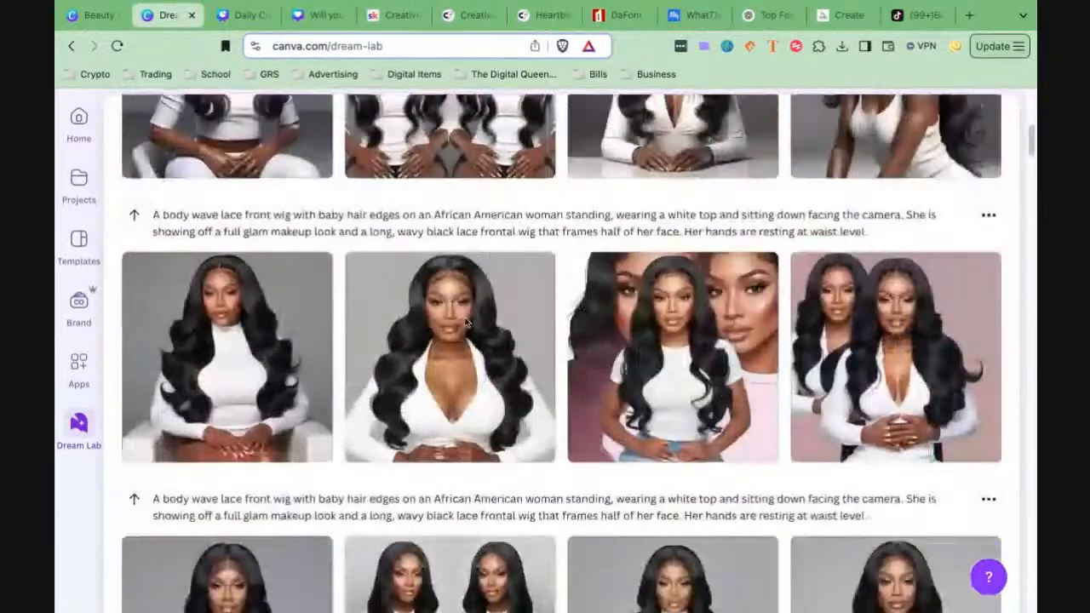
scroll(460, 341, "down", 12)
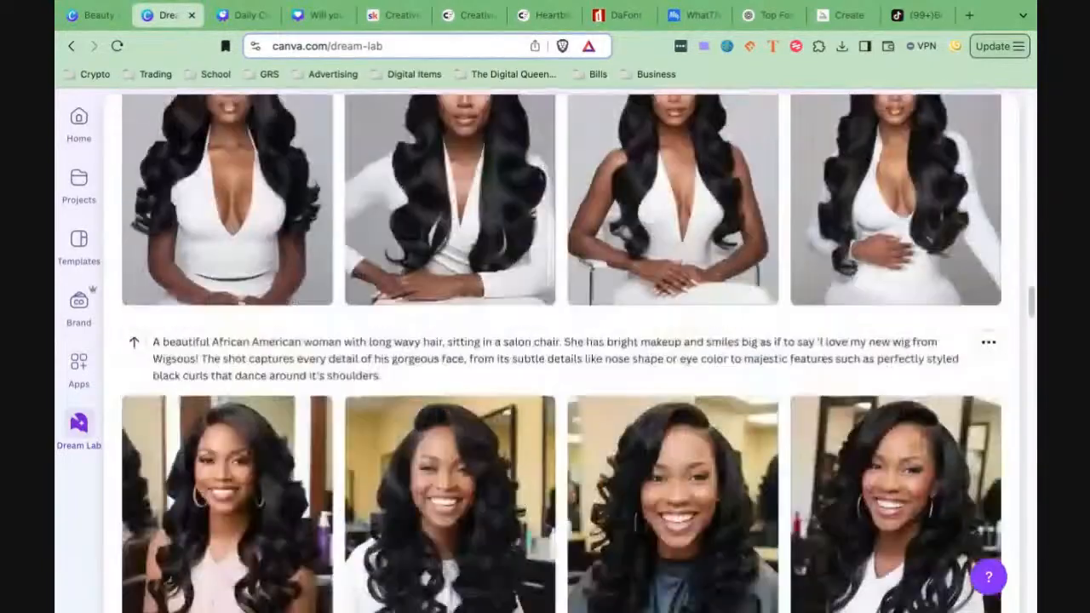
scroll(460, 474, "down", 8)
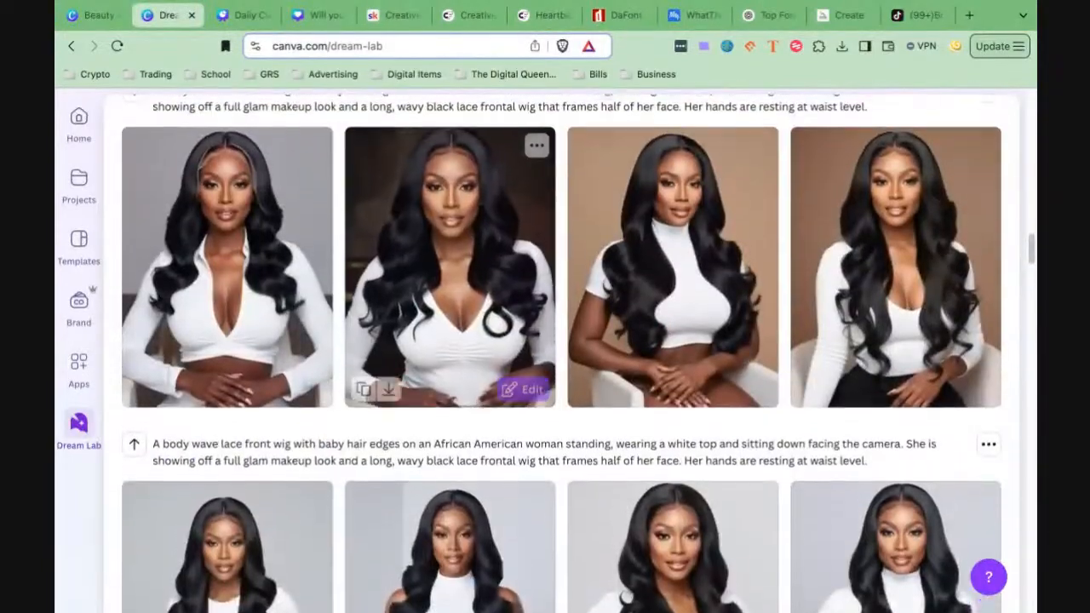
scroll(449, 340, "up", 1)
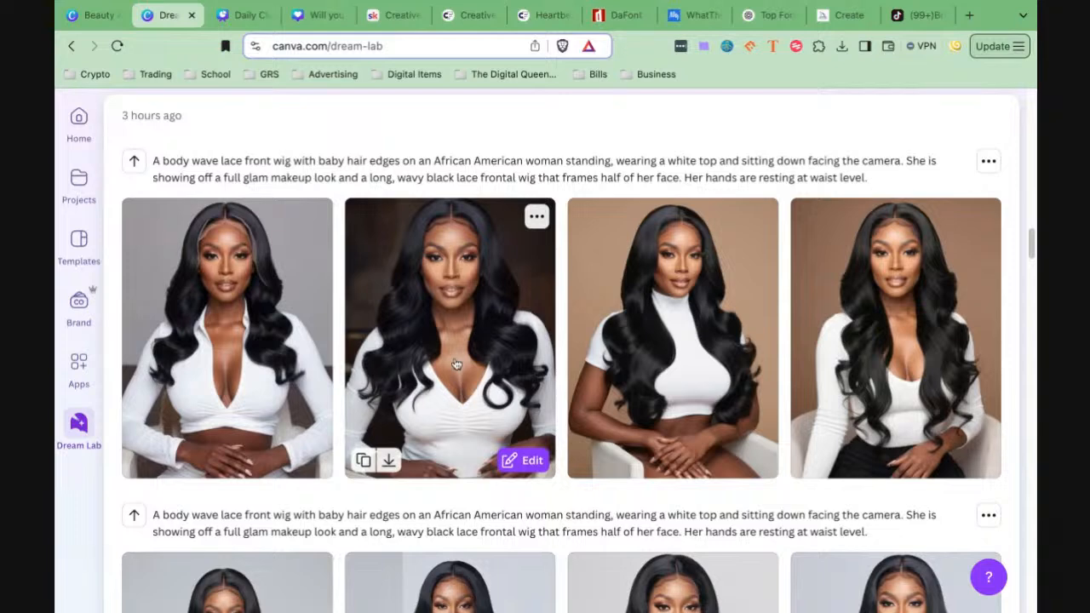
scroll(463, 342, "up", 3)
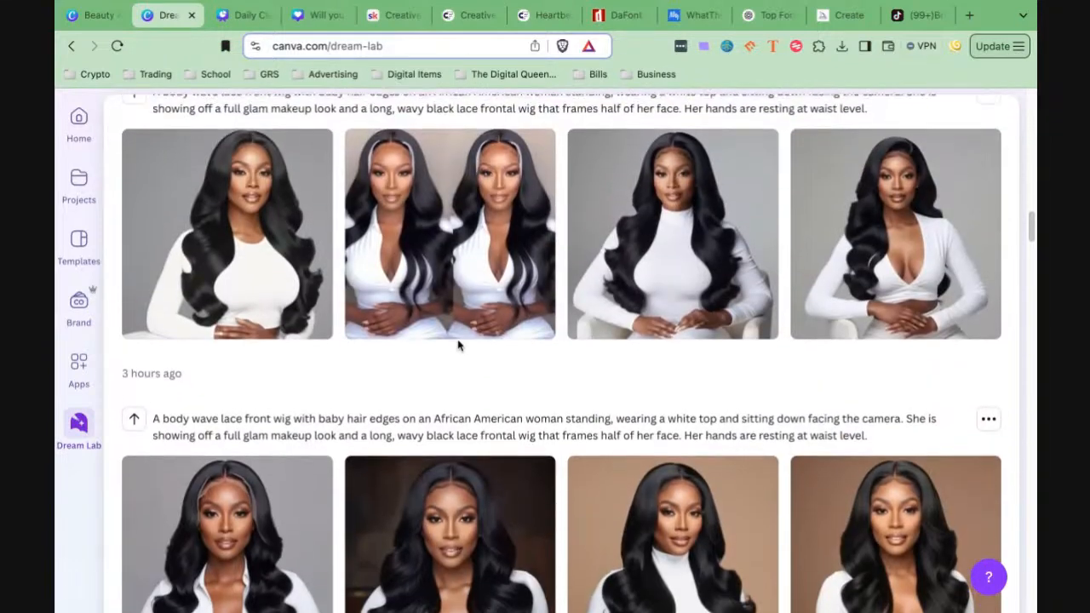
mouse_move(458, 345)
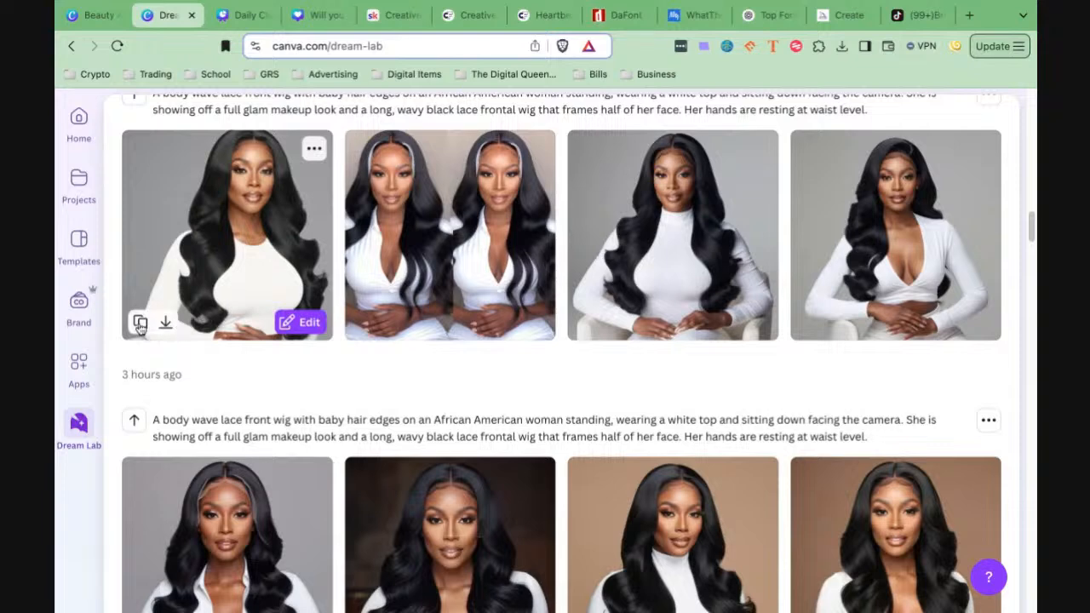
Paste the copied gray-background portrait into the flyer's empty top photo frame
left_click(89, 20)
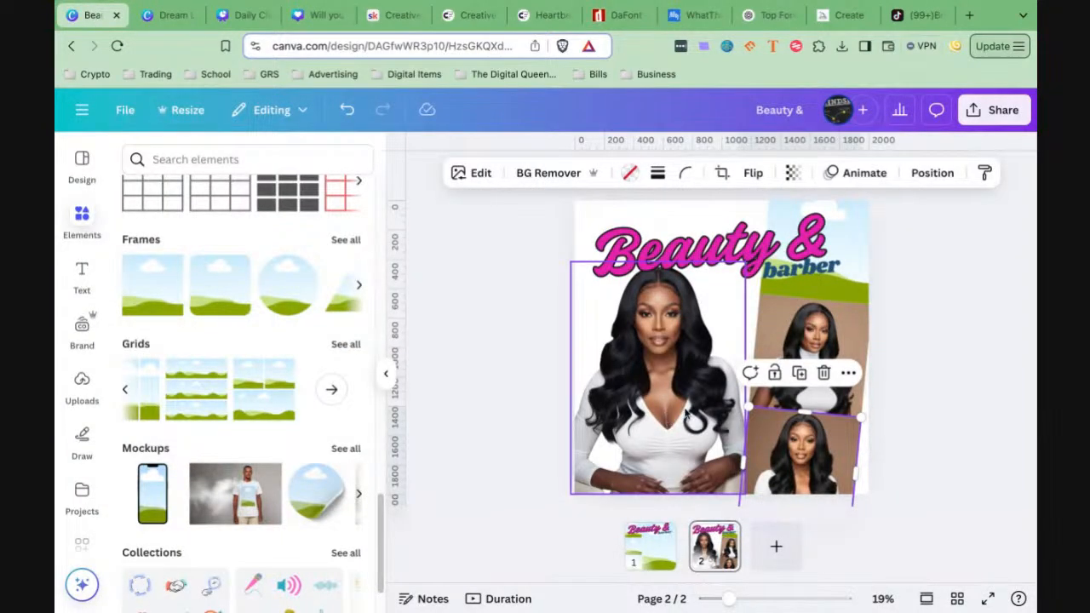
key("ctrl+v")
left_click_drag(728, 359, 831, 285)
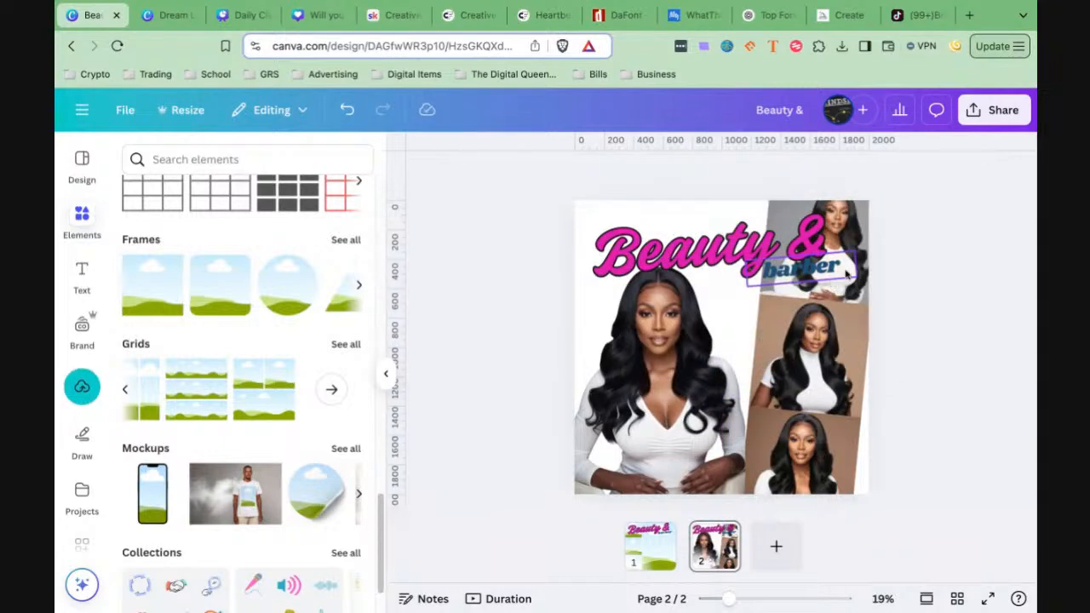
Examine the image adjustment options for the top frame's portrait
left_click(815, 353)
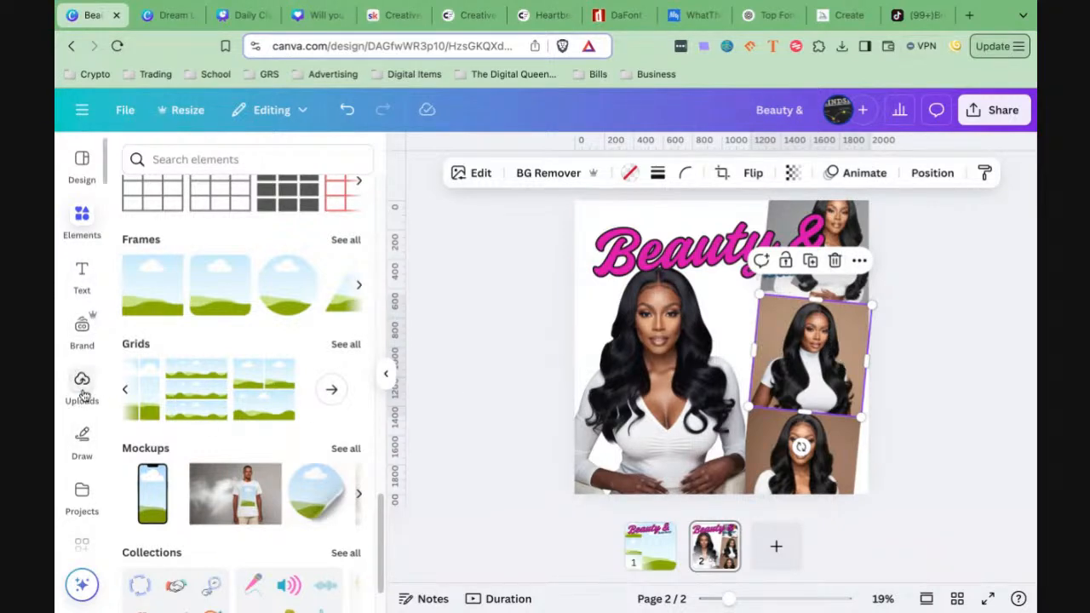
left_click(855, 225)
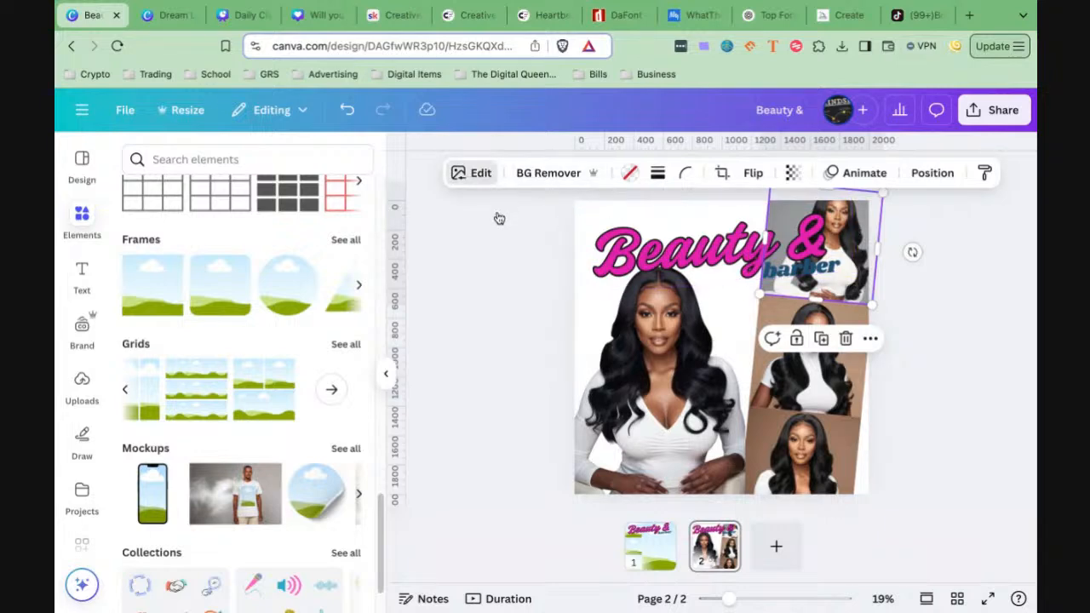
left_click(479, 175)
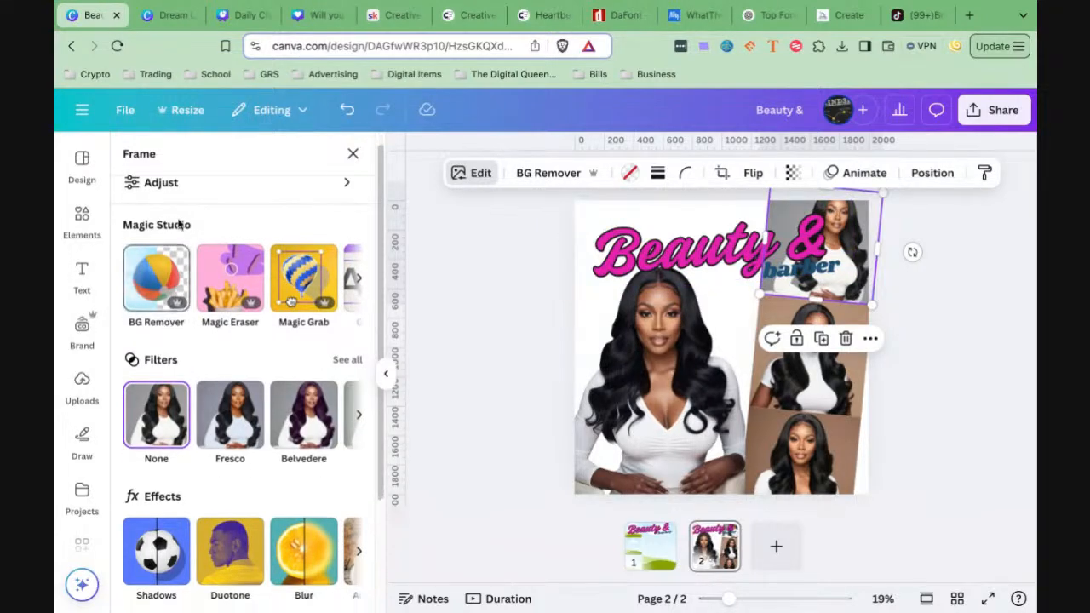
left_click(161, 197)
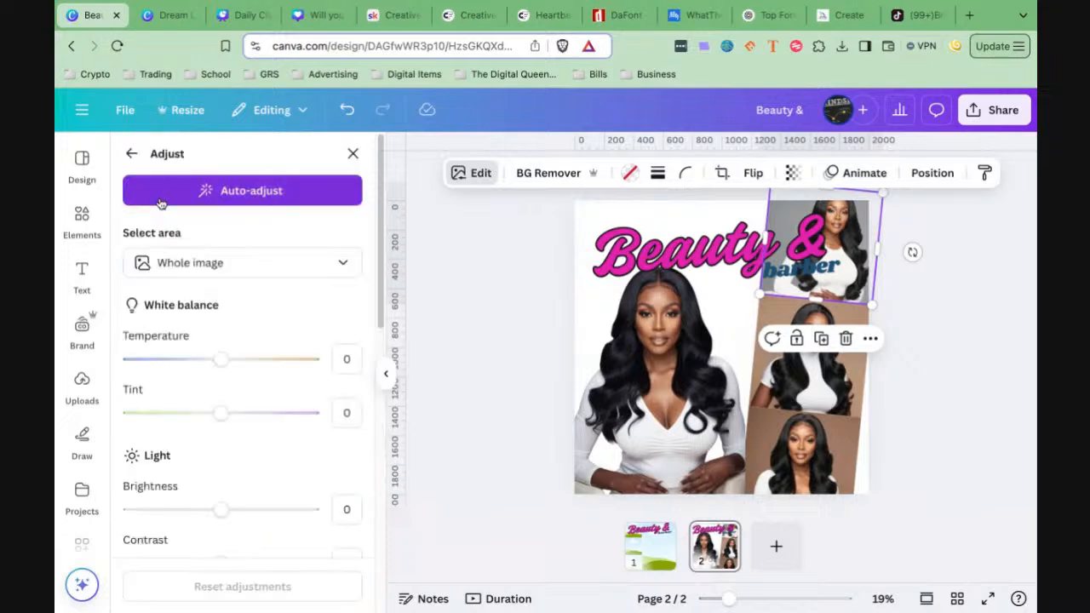
scroll(175, 232, "down", 5)
scroll(226, 341, "down", 5)
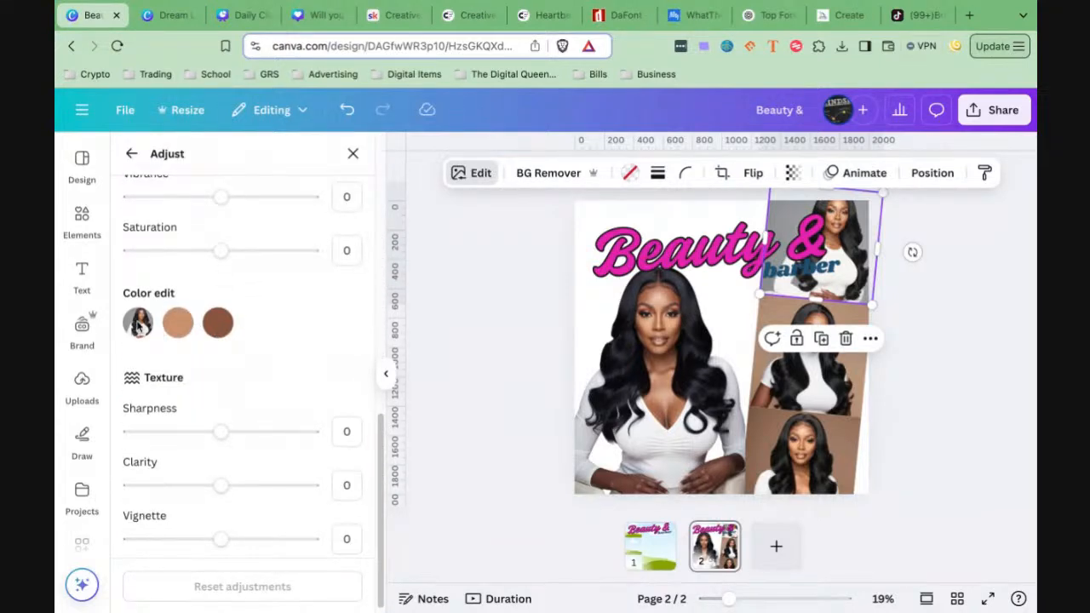
scroll(221, 358, "up", 10)
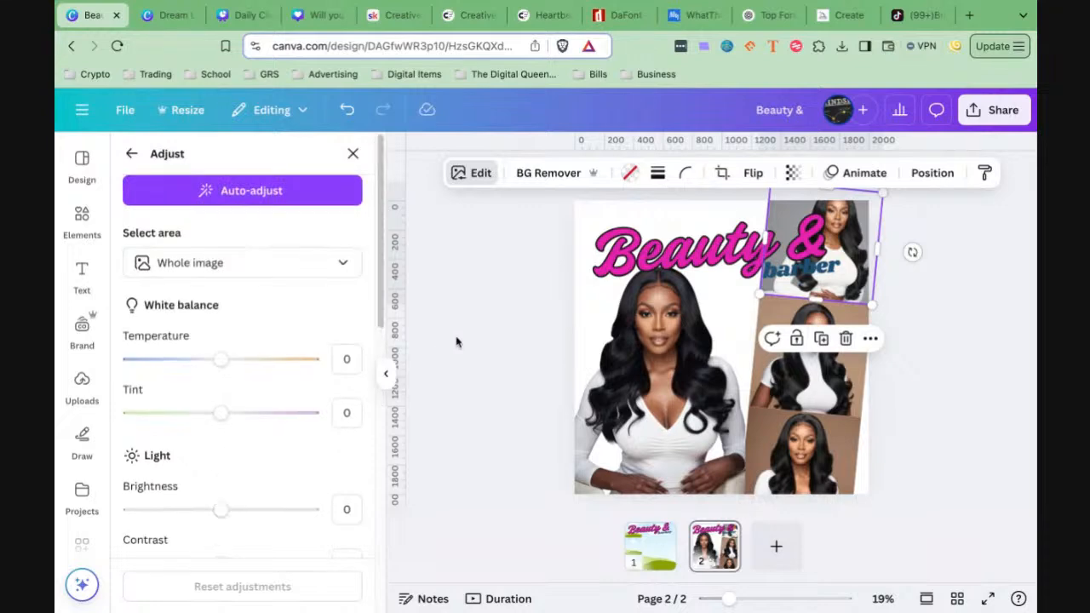
left_click(458, 342)
left_click(923, 319)
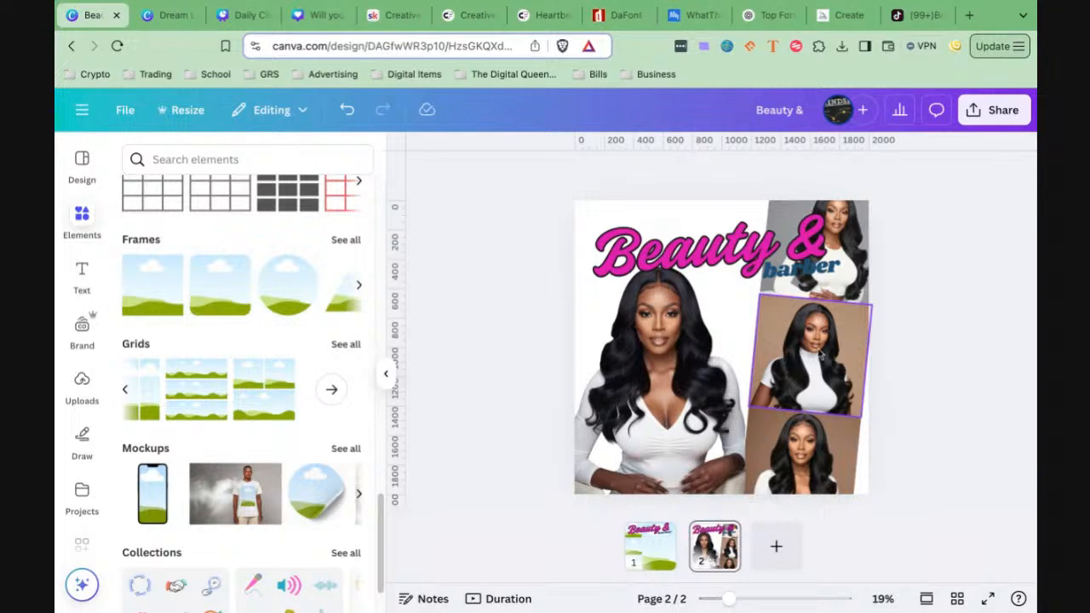
Clear the middle and top frames, then refill the middle with the uploaded gray-background portrait and the top with the turtleneck portrait
left_click(822, 354)
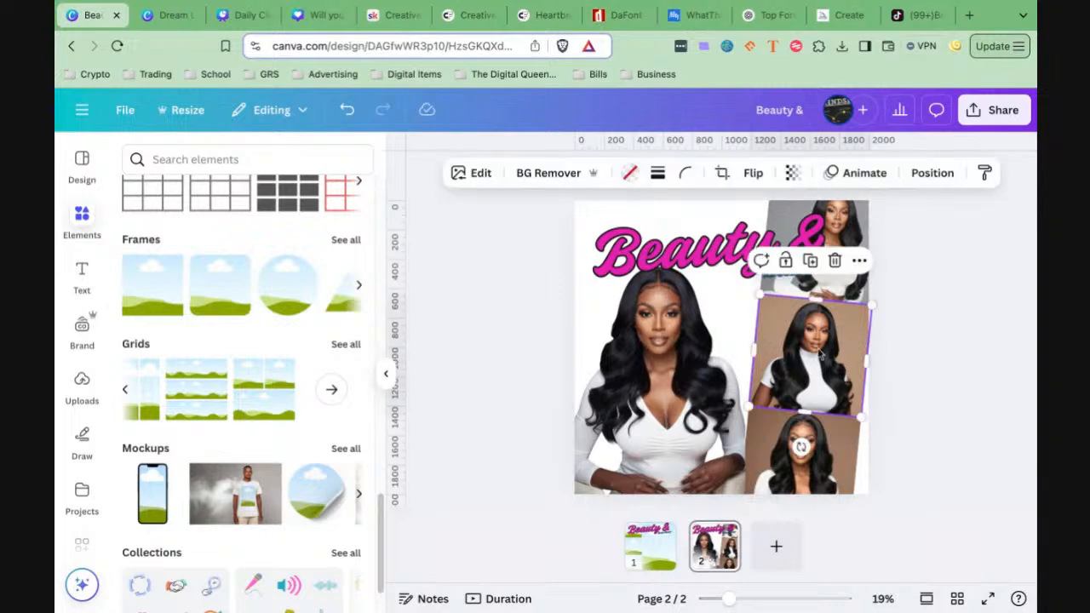
left_click(83, 383)
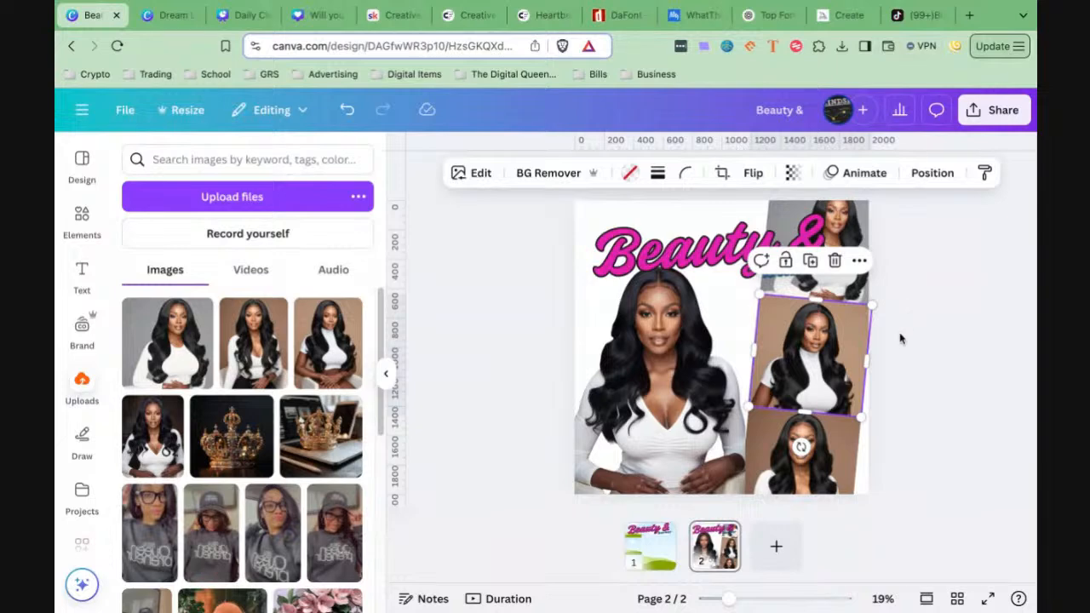
key("Delete")
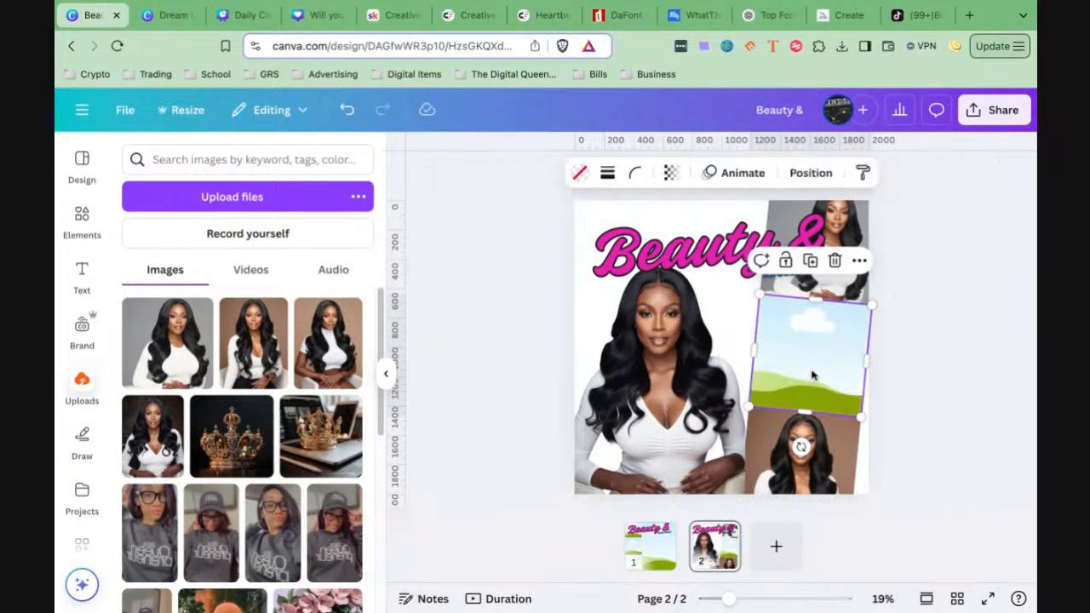
left_click(856, 238)
key("Delete")
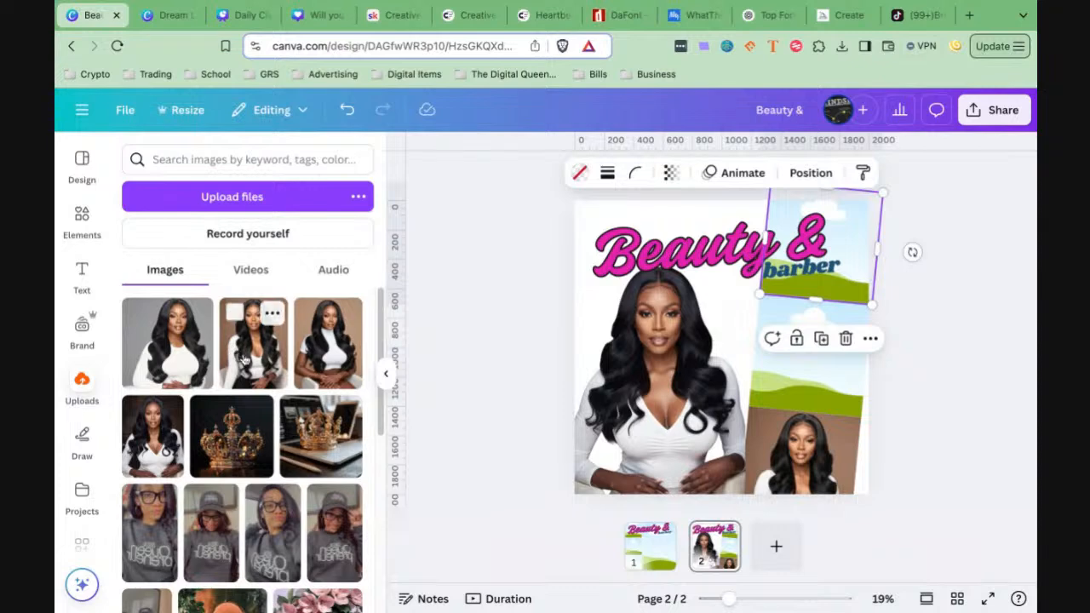
left_click_drag(184, 362, 805, 357)
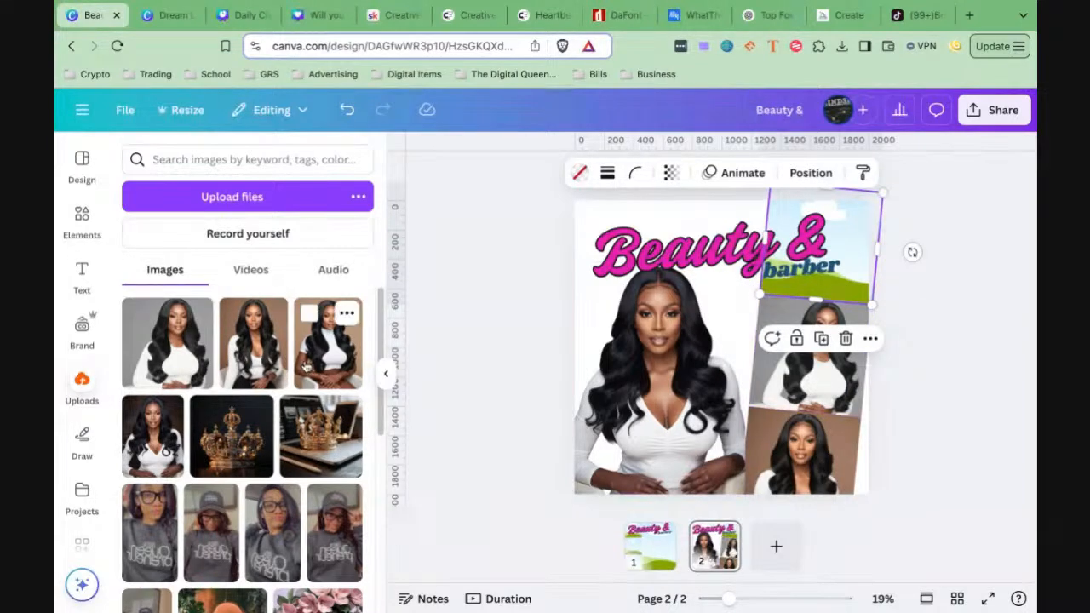
left_click_drag(318, 364, 800, 247)
Reposition the portraits within the top and middle frames, shifting the top one slightly downward
double_click(859, 230)
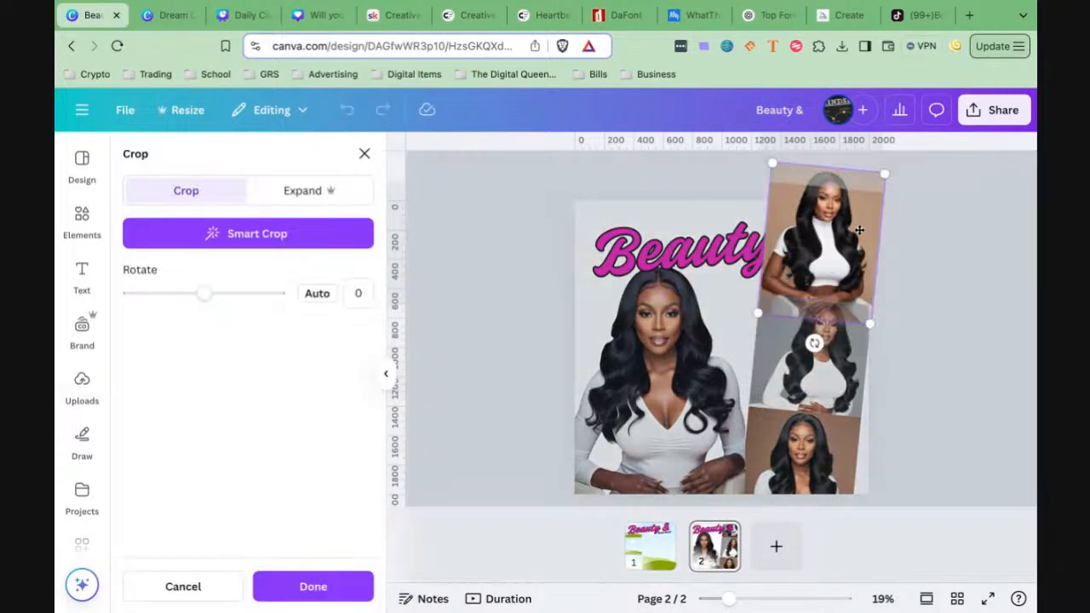
left_click_drag(859, 230, 857, 250)
left_click(899, 374)
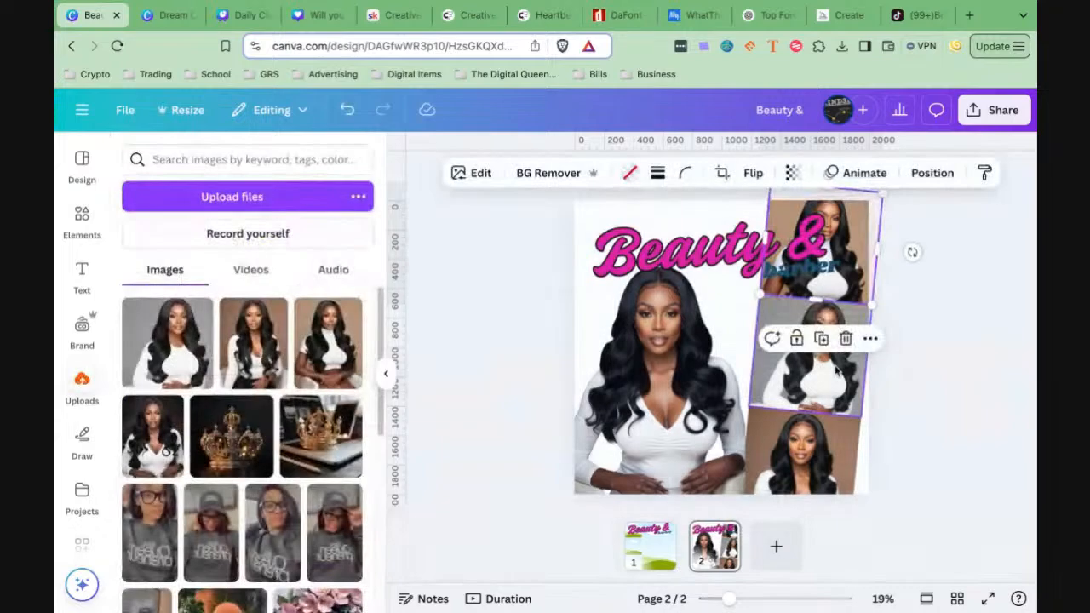
double_click(836, 372)
left_click_drag(836, 372, 836, 372)
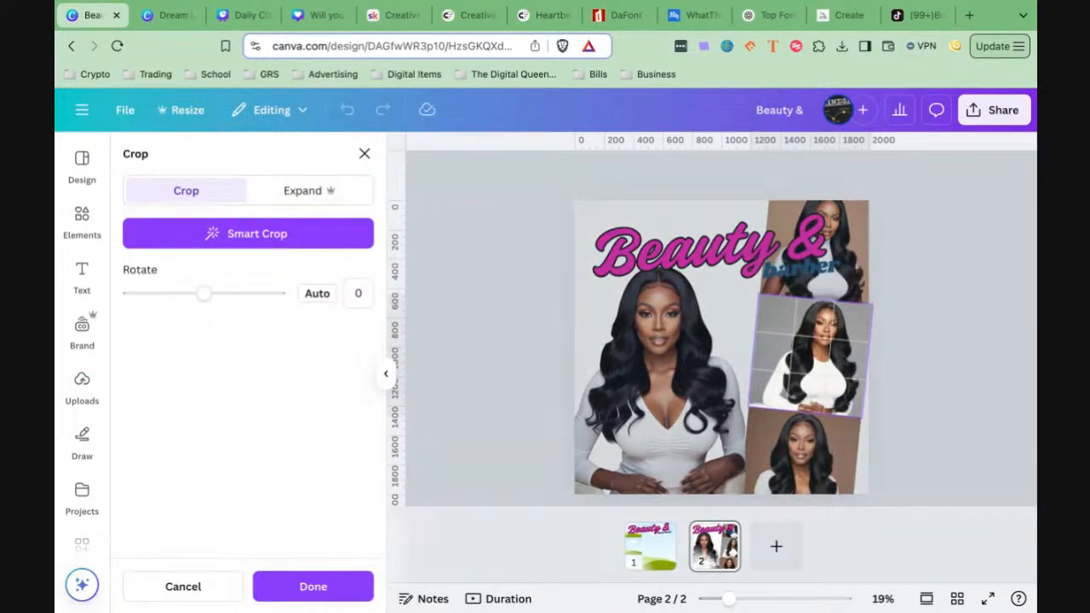
left_click(917, 389)
left_click(925, 391)
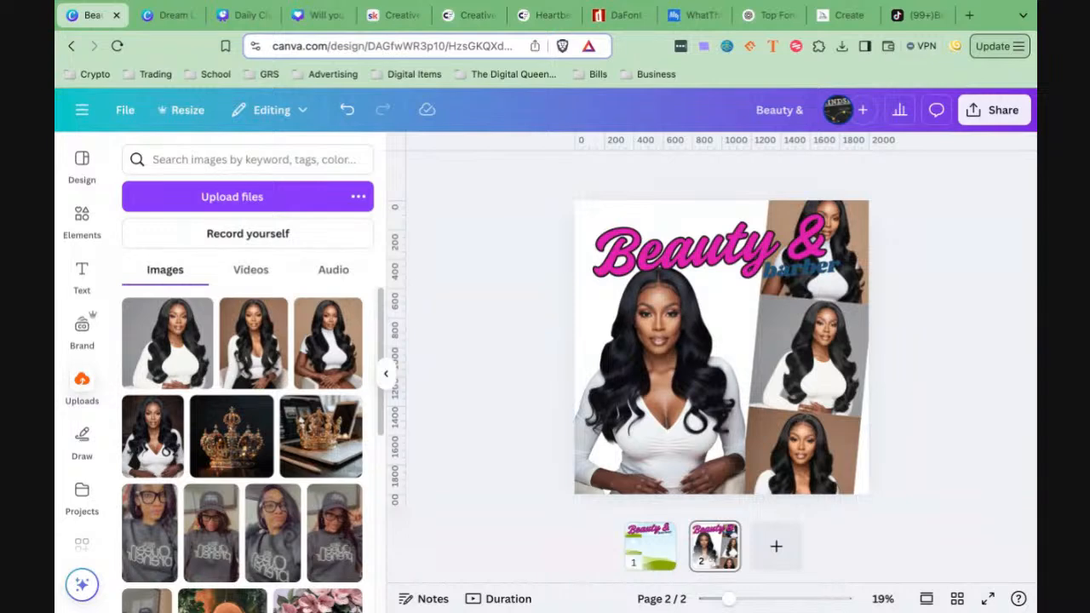
Change the color of the "barber" text to white #ffffff
left_click(808, 277)
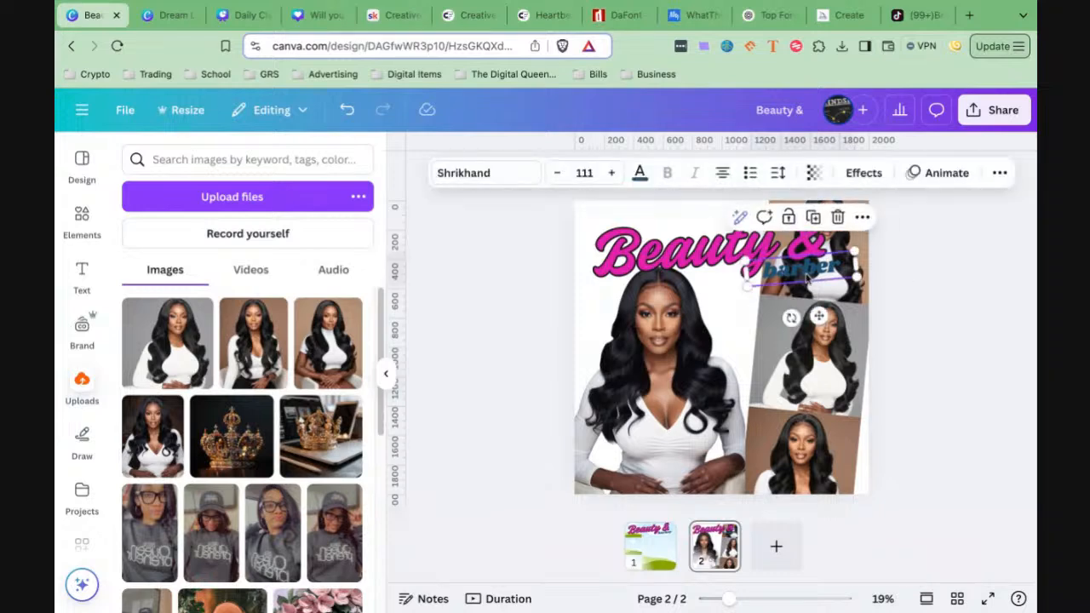
left_click(640, 174)
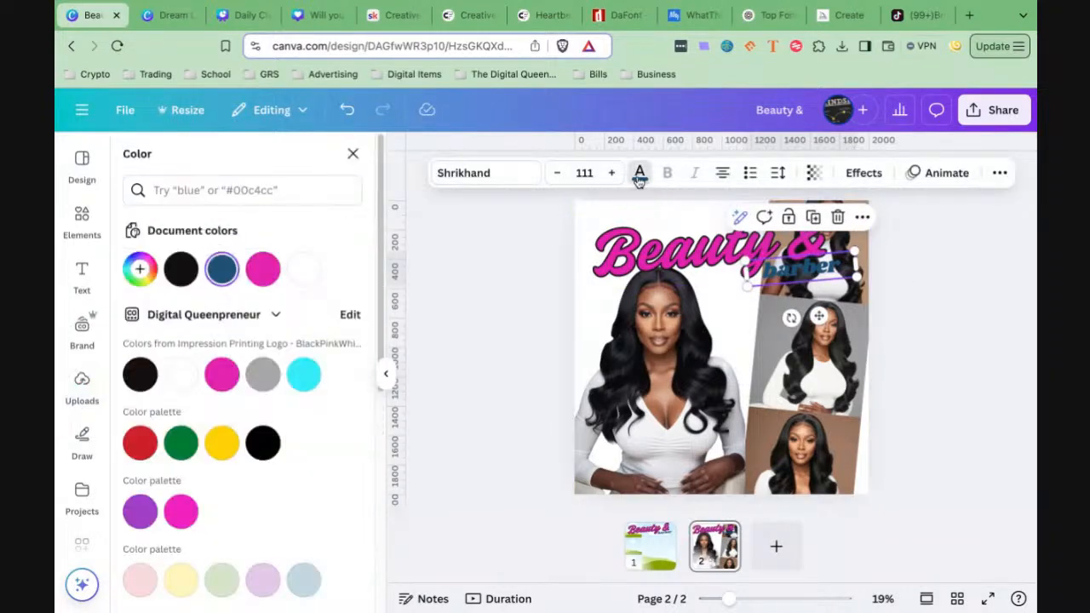
left_click(304, 270)
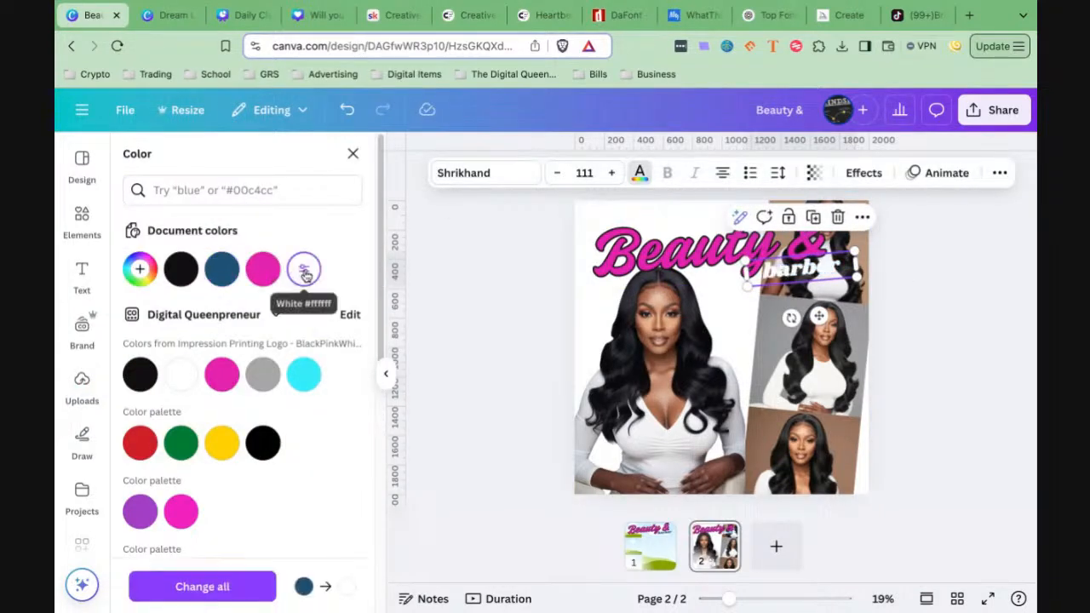
Set the "barber" text to white and give it a black Outline effect
left_click(181, 270)
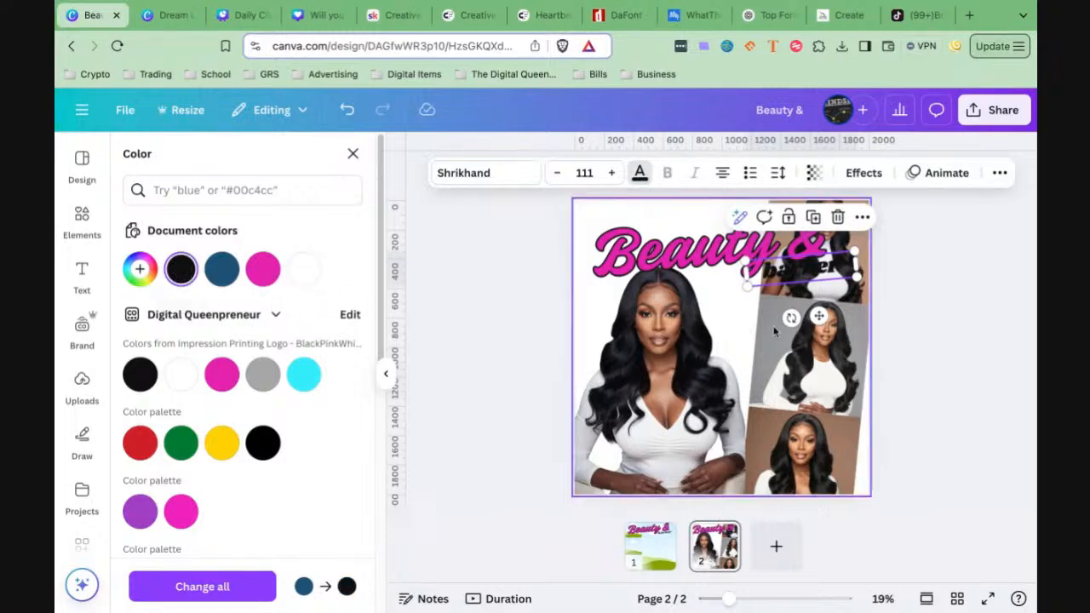
left_click(303, 272)
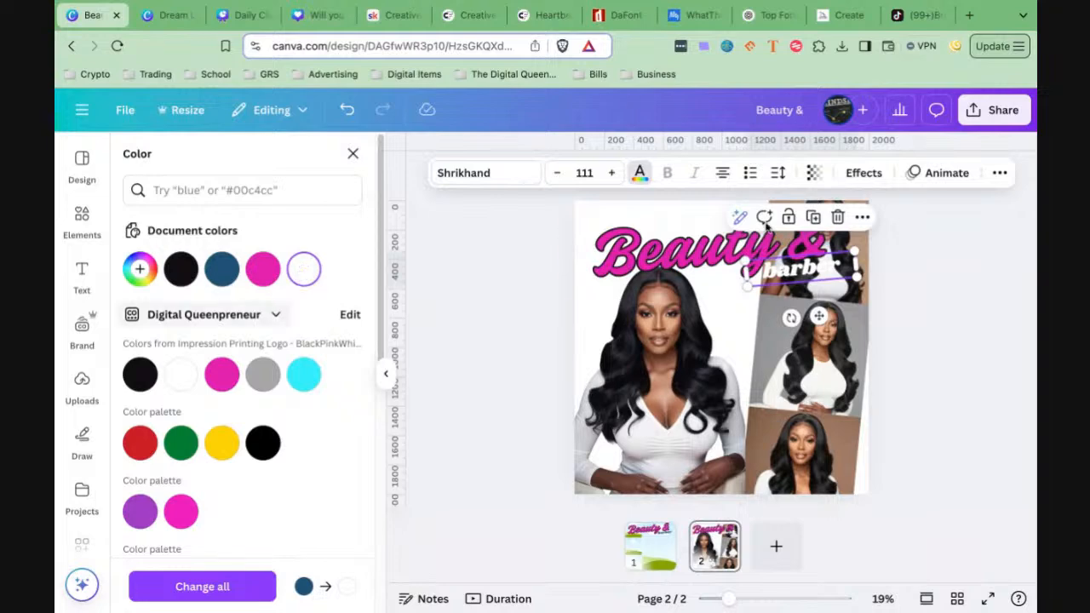
left_click(865, 179)
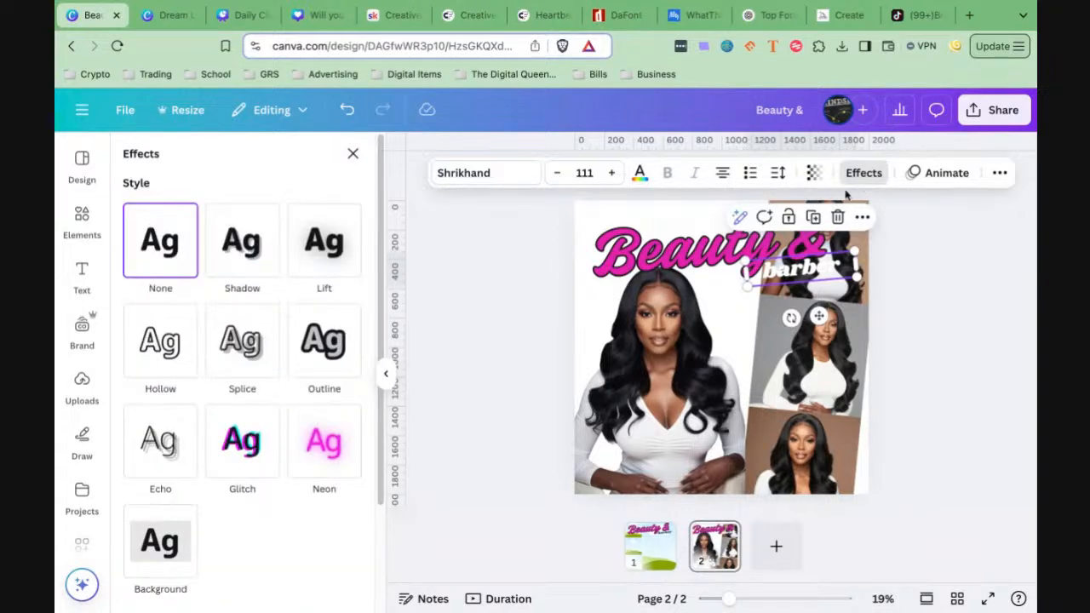
left_click(320, 353)
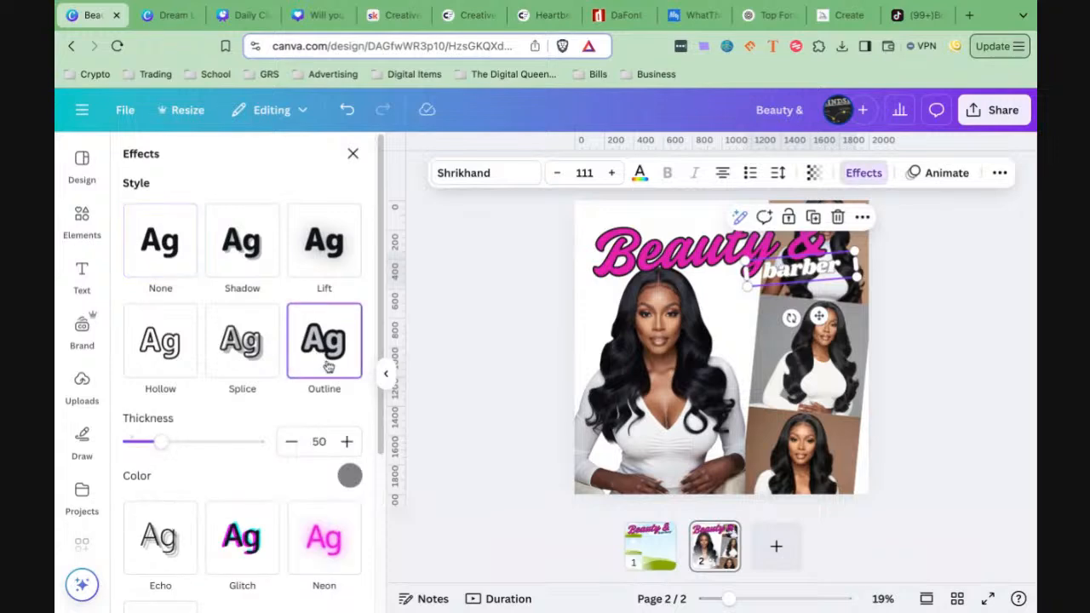
left_click(350, 476)
left_click(285, 307)
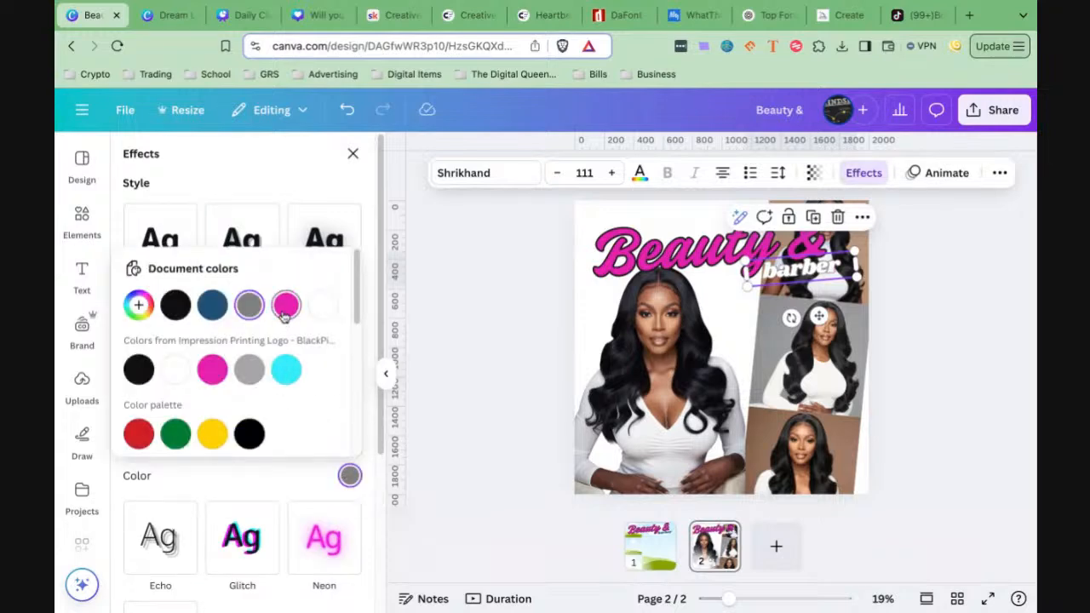
left_click(175, 310)
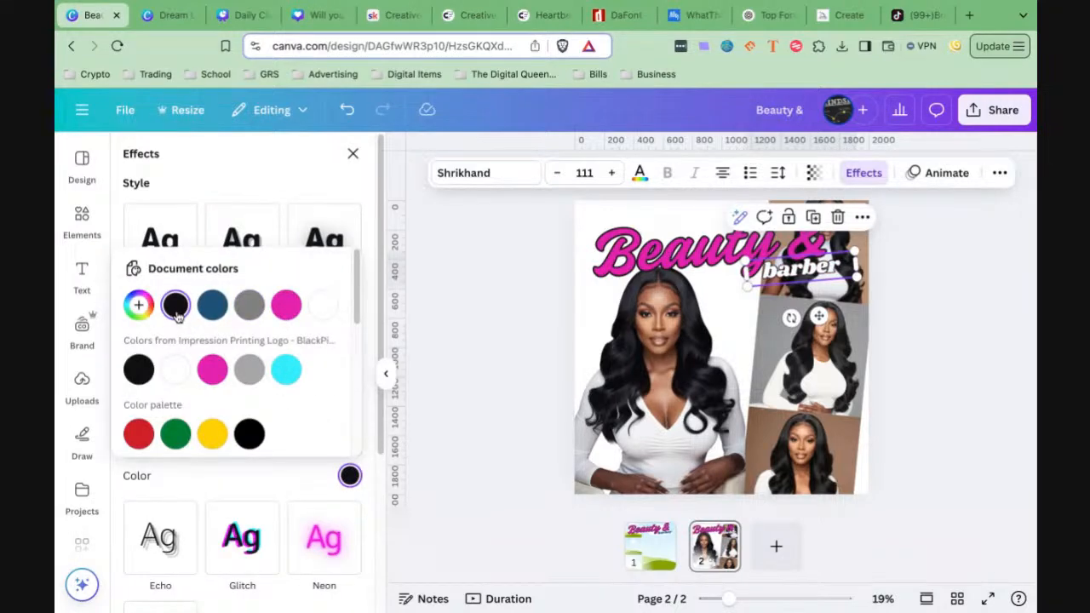
left_click(82, 387)
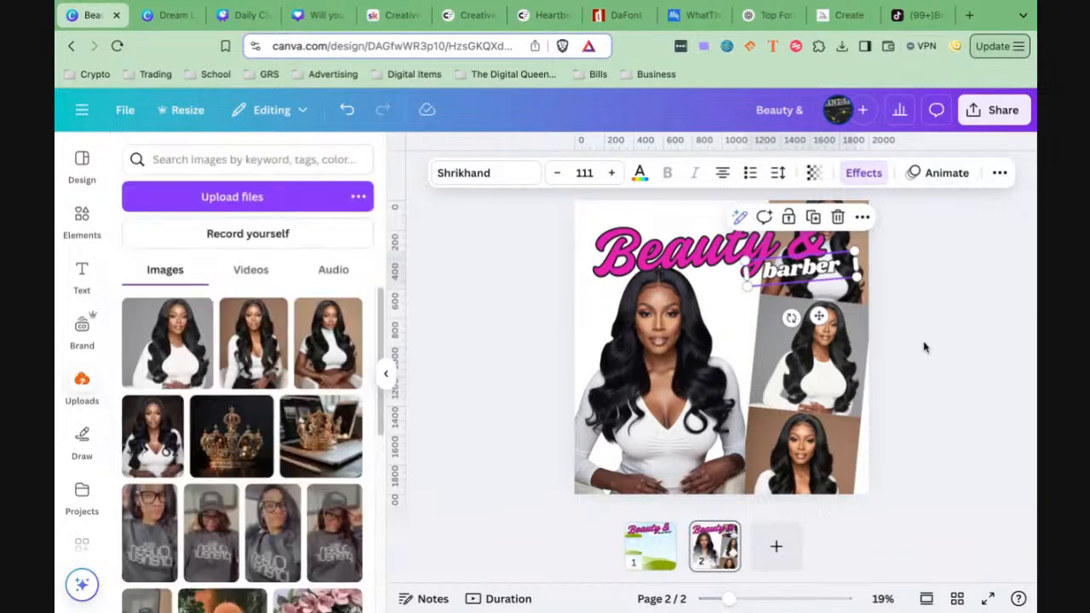
left_click(911, 343)
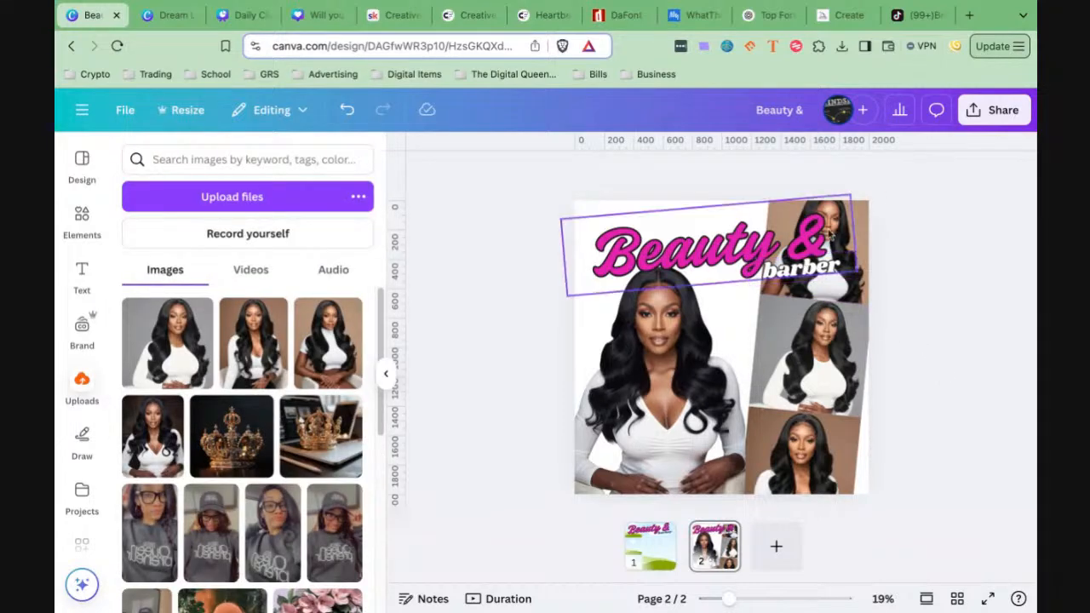
Move the "Beauty &" and "barber" texts together slightly up and to the left
left_click(626, 247)
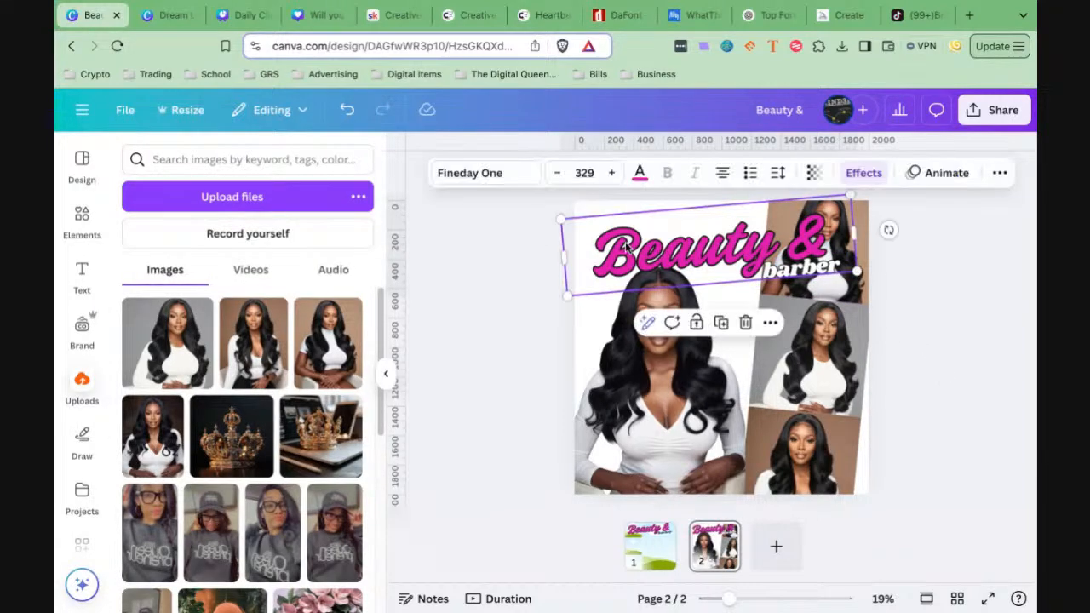
left_click(792, 271, "shift")
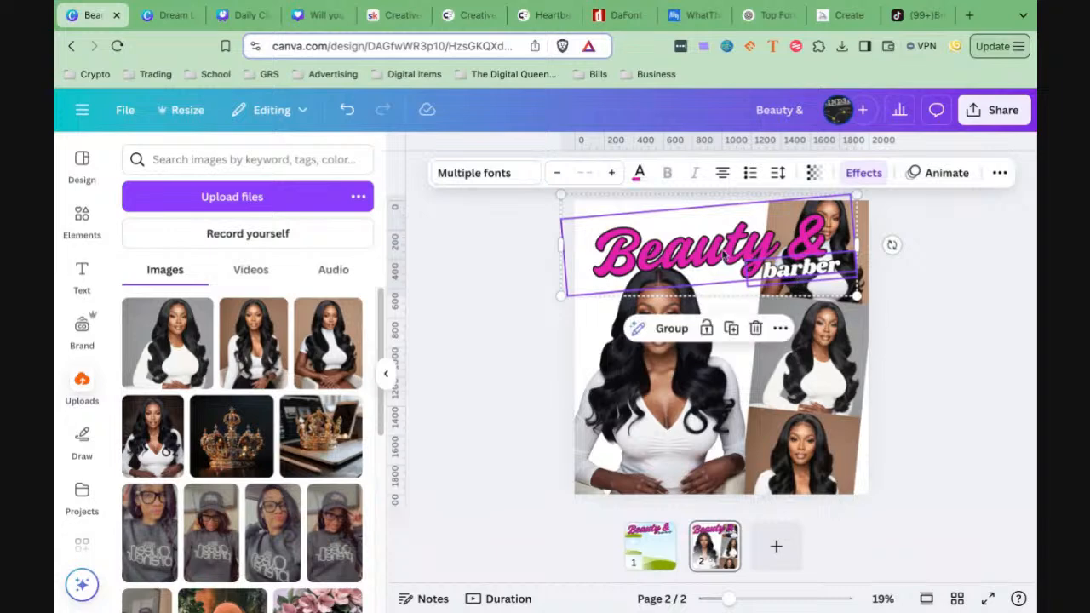
mouse_move(734, 262)
left_mouse_down()
mouse_move(717, 244)
mouse_move(720, 256)
left_mouse_up()
left_click(975, 297)
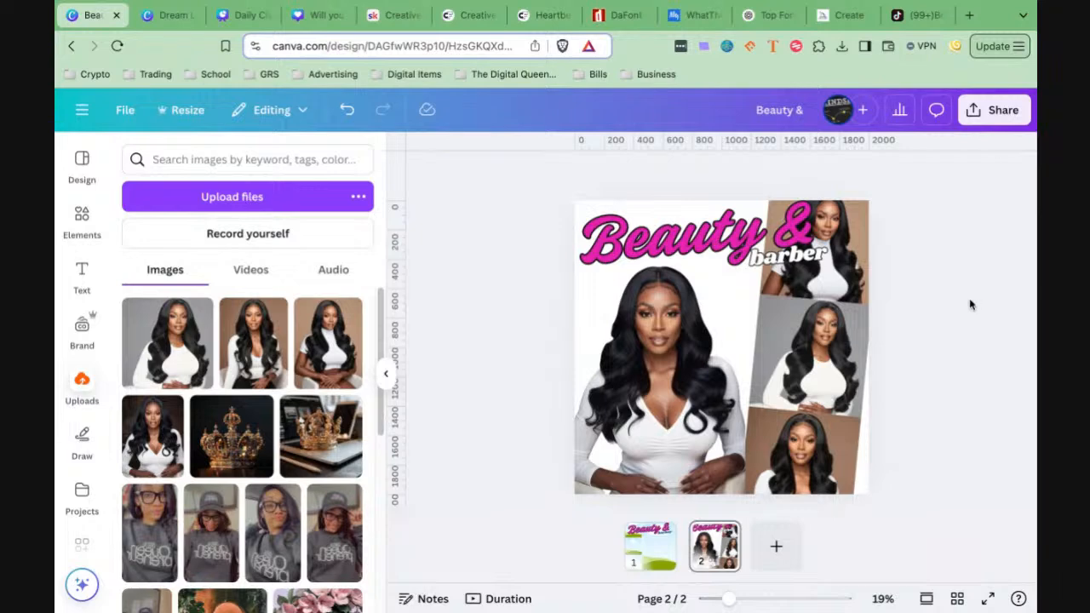
Recolor the "Beauty &" title with the brown sampled from the bottom frame's photo background
left_click(734, 218)
left_click(640, 177)
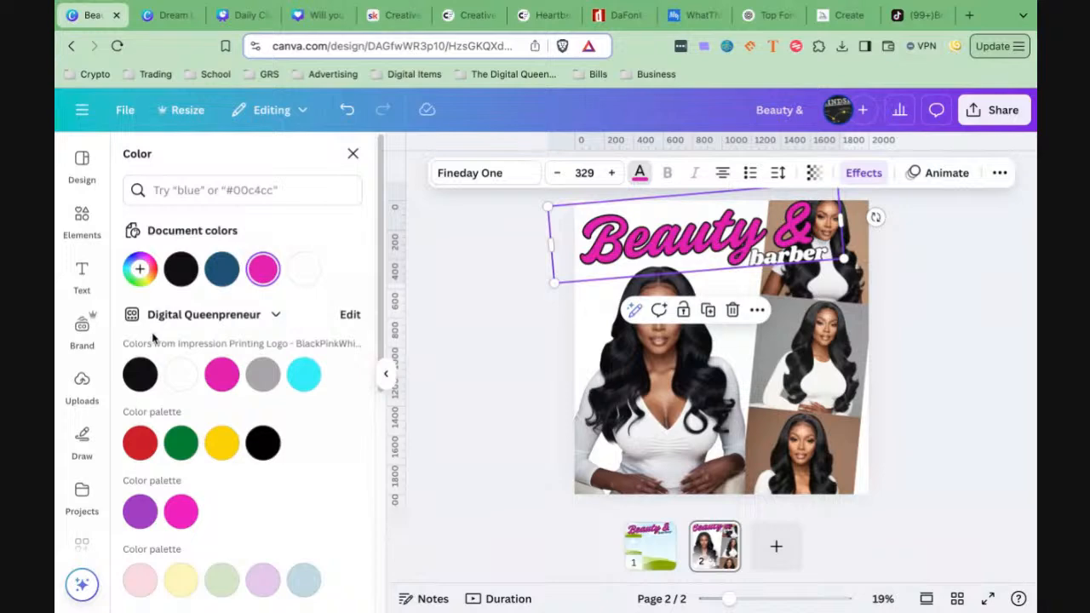
left_click(139, 271)
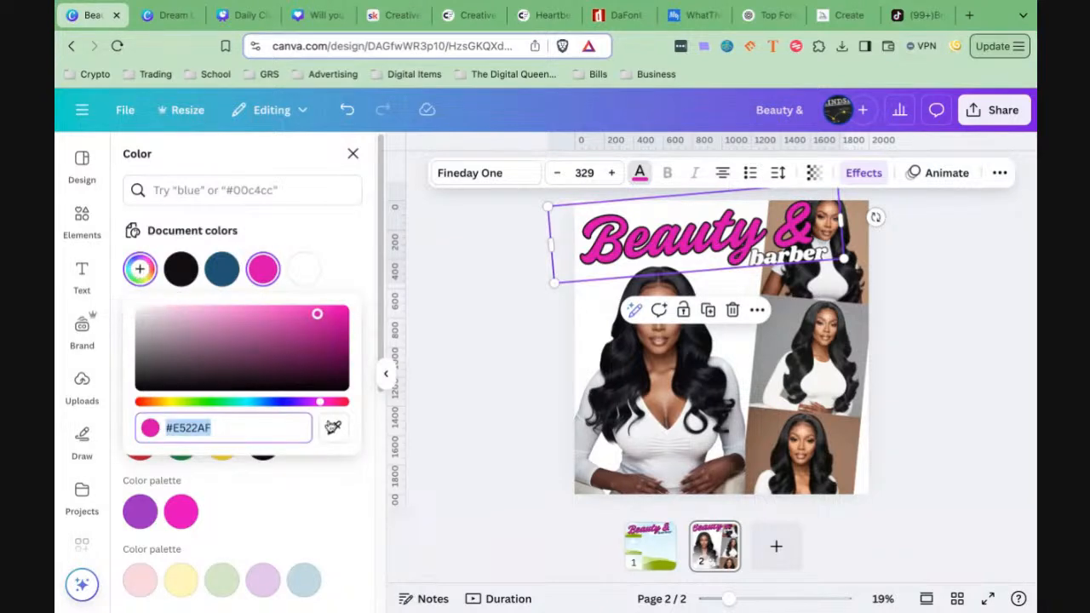
left_click(334, 428)
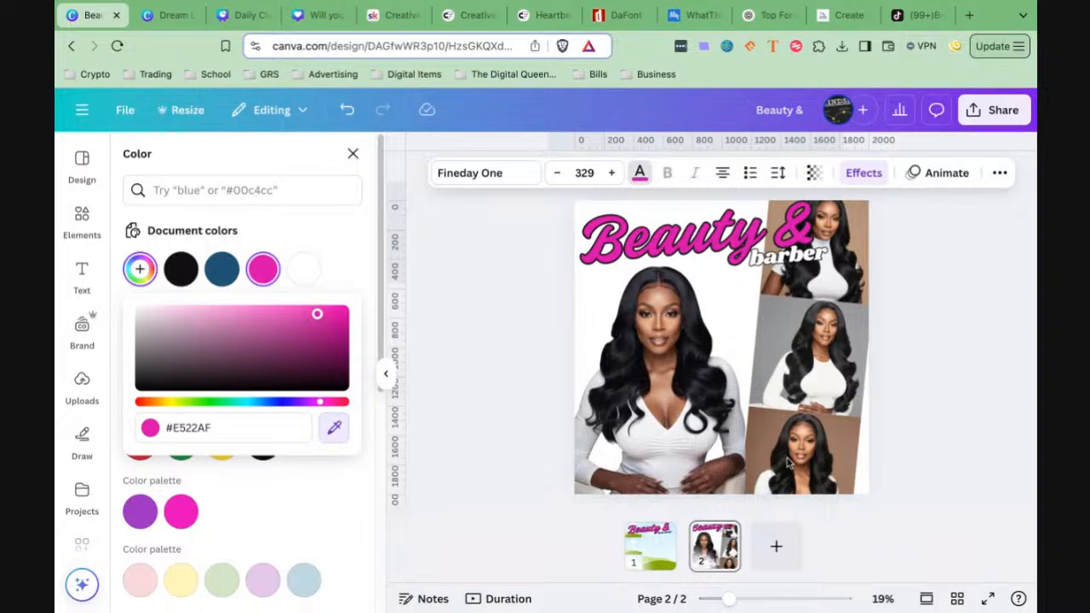
left_click(850, 429)
left_click(909, 424)
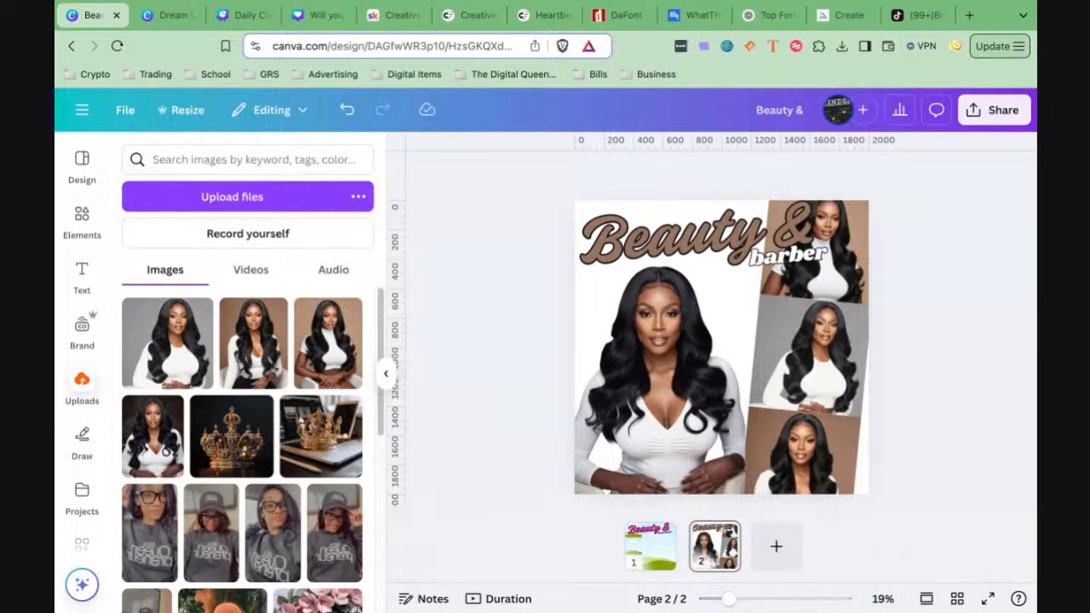
Enlarge the main portrait to about 1540 px wide and shift the "barber" text up over the ampersand
left_click(744, 410)
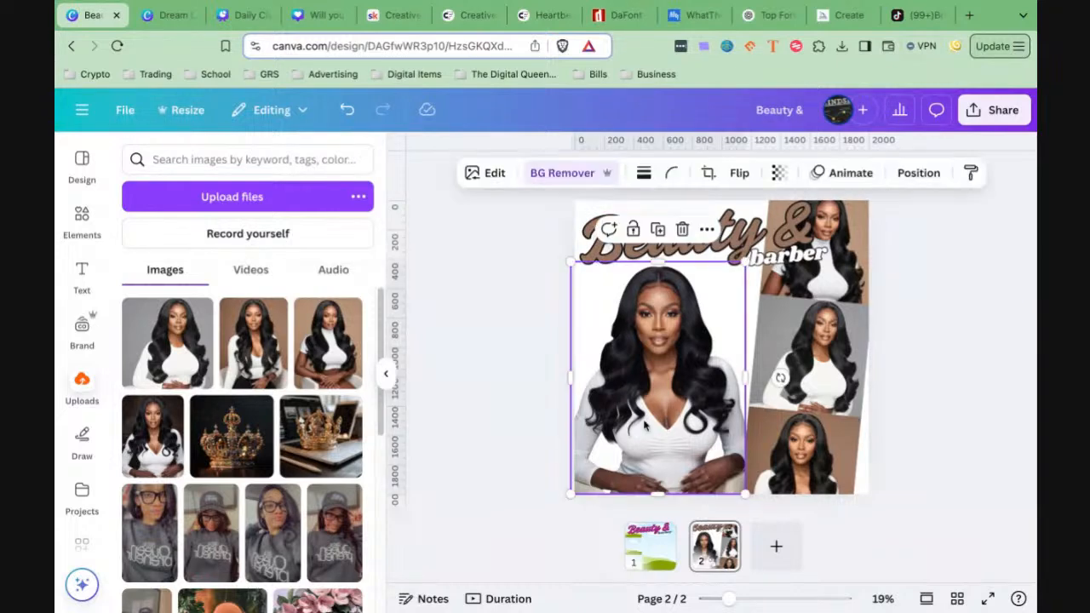
left_click_drag(746, 262, 788, 230)
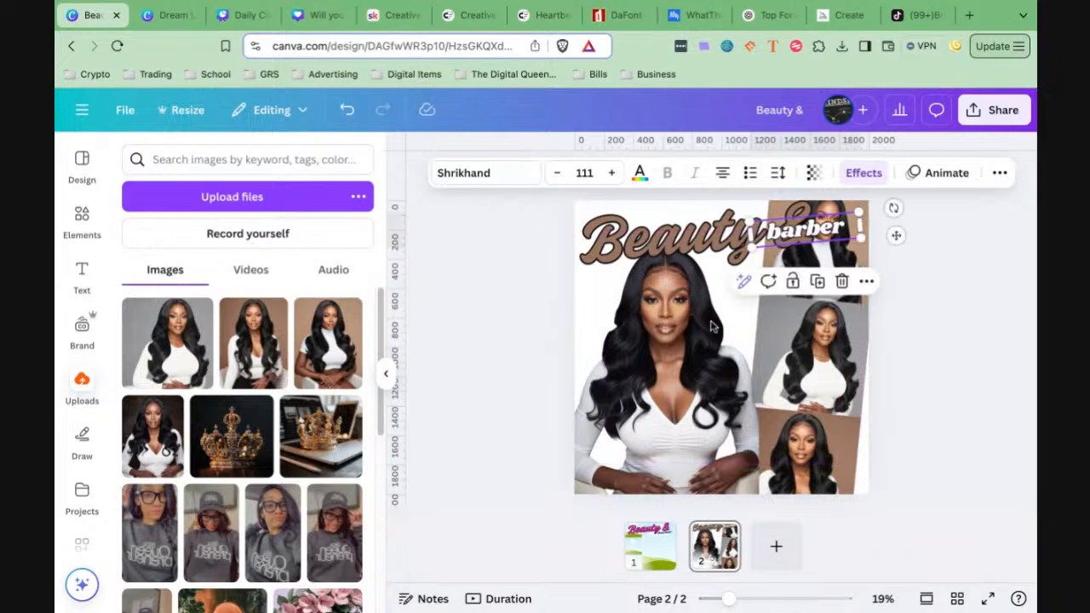
left_click_drag(707, 293, 705, 392)
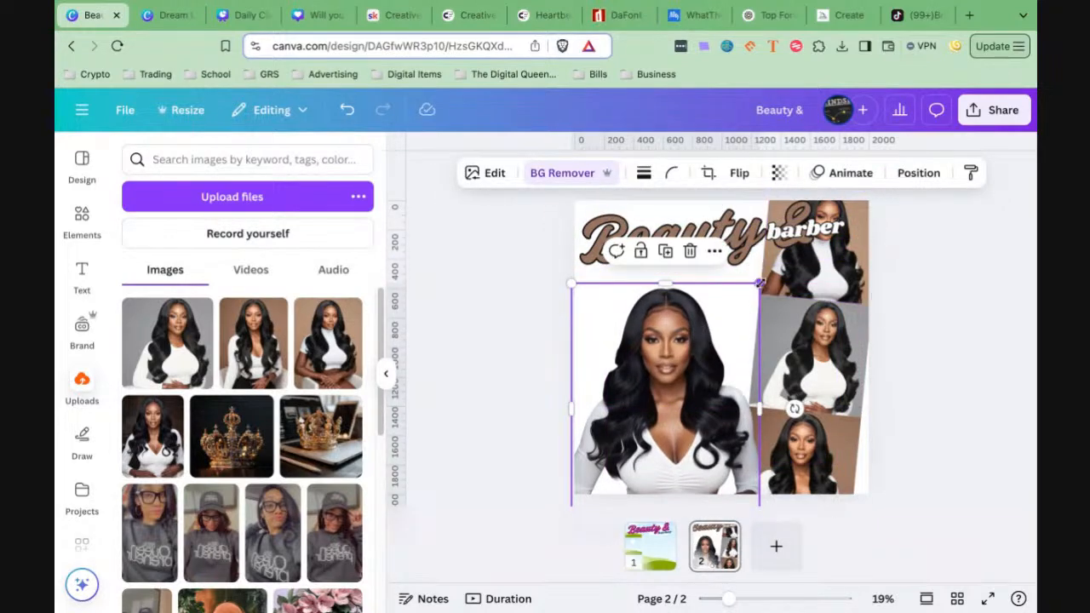
left_click_drag(759, 284, 797, 229)
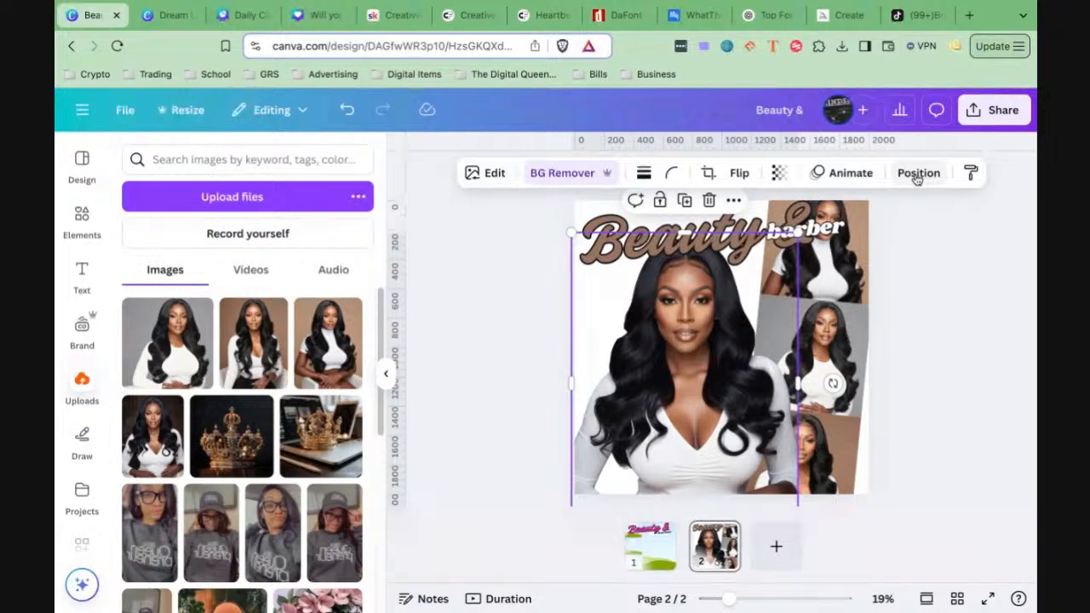
Try sending the main portrait backward behind the bottom and middle photo frames
left_click(733, 201)
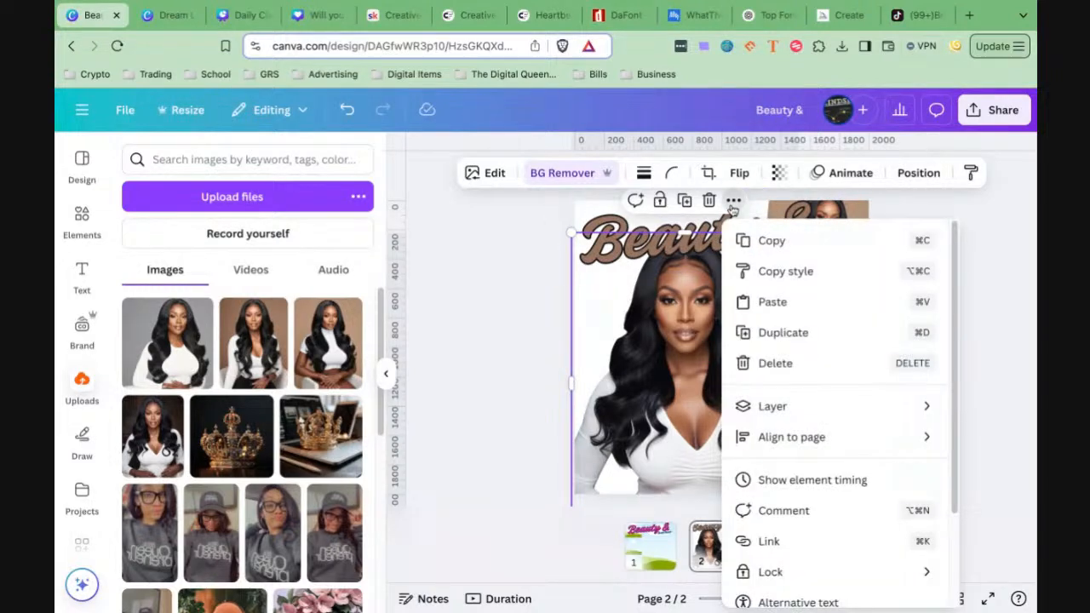
mouse_move(775, 417)
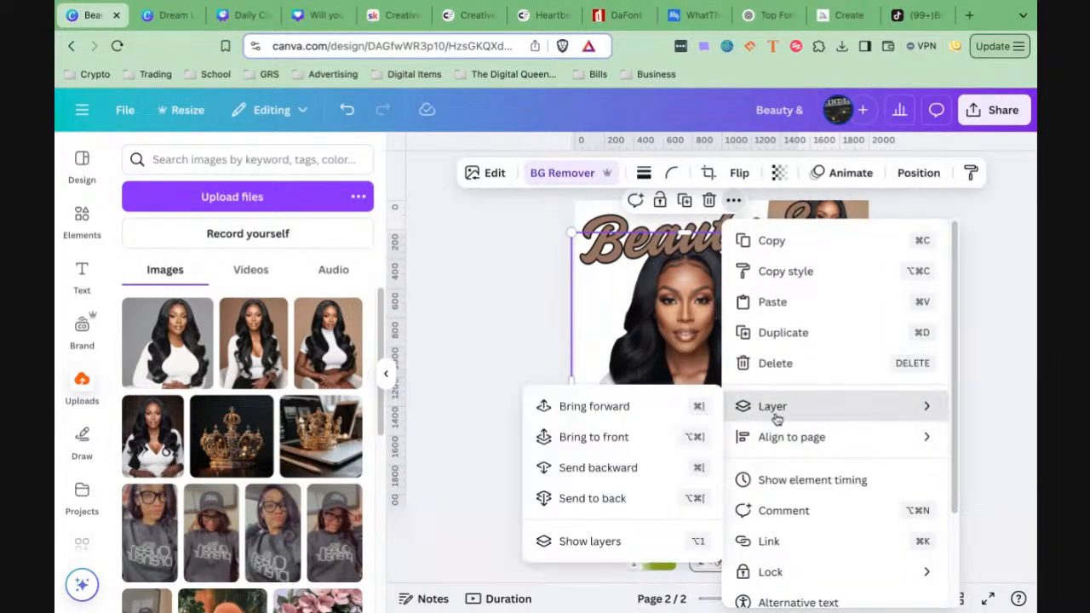
left_click(603, 468)
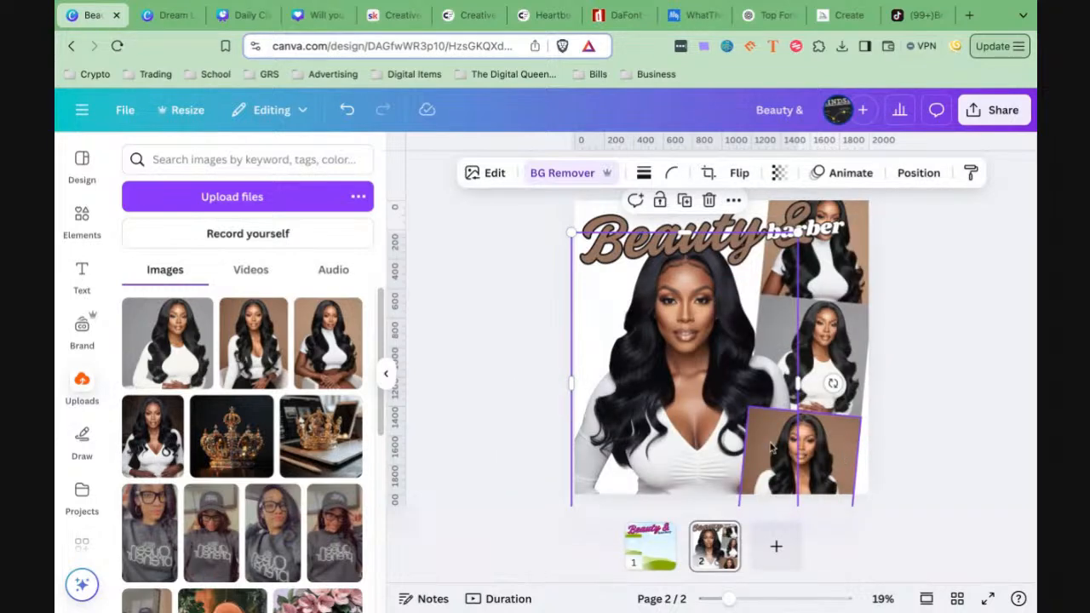
left_click(930, 175)
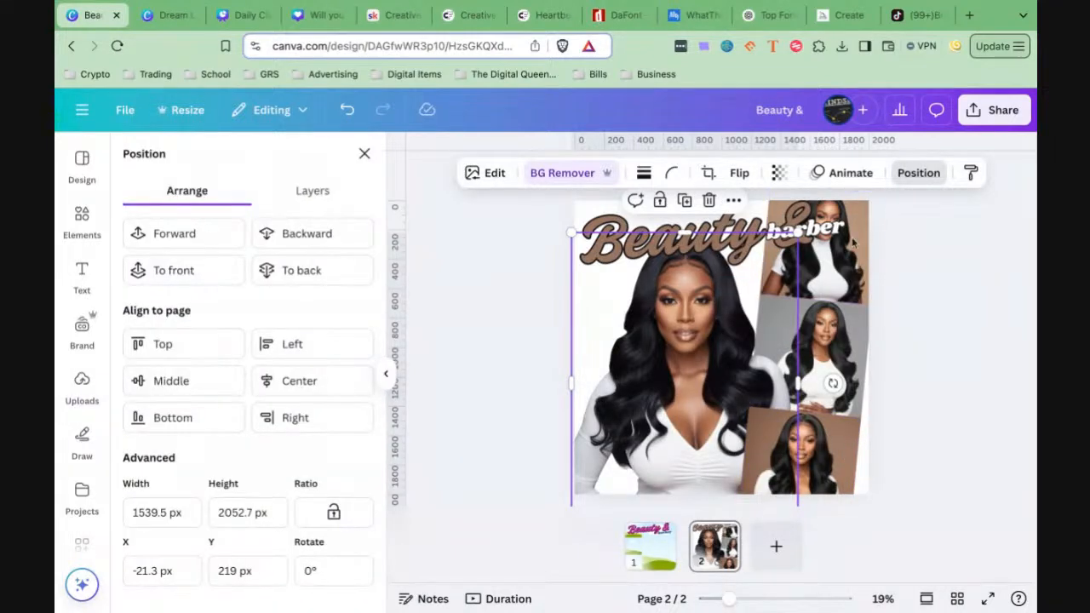
left_click(733, 200)
mouse_move(768, 418)
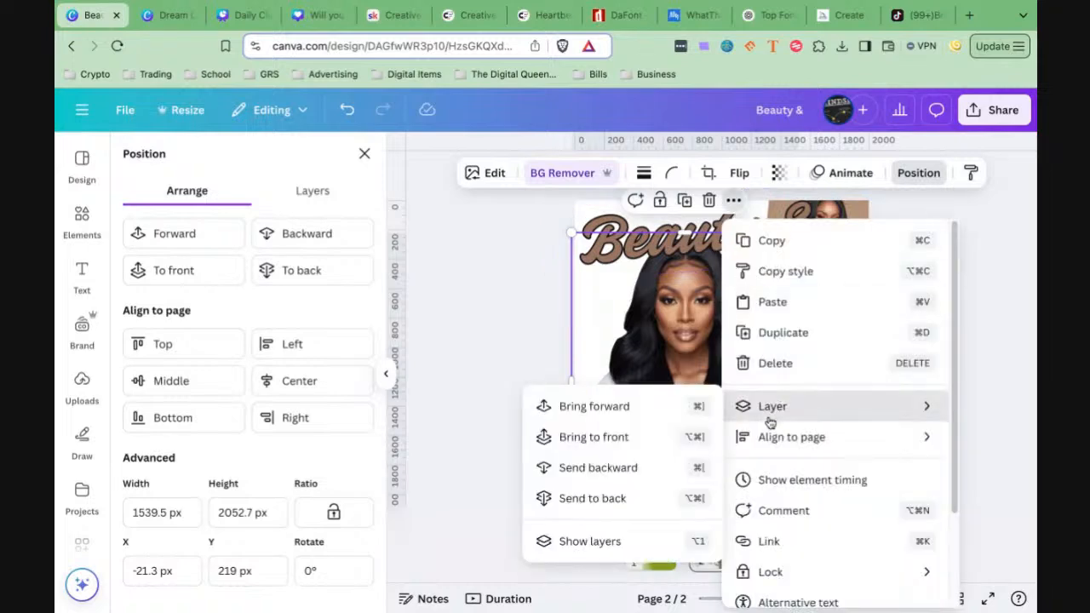
left_click(611, 466)
left_click(962, 397)
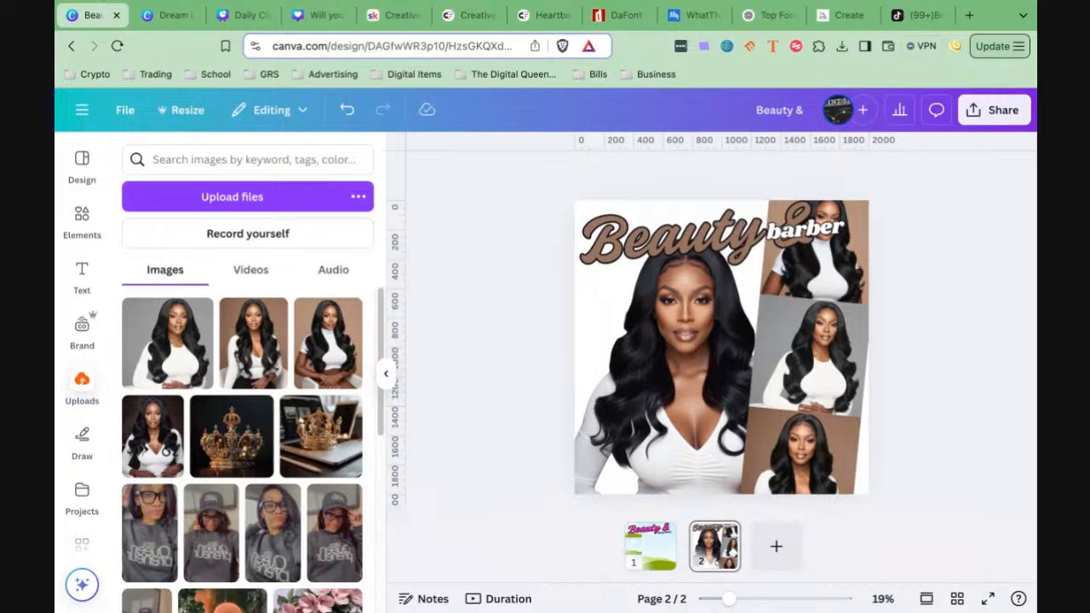
left_click(346, 110)
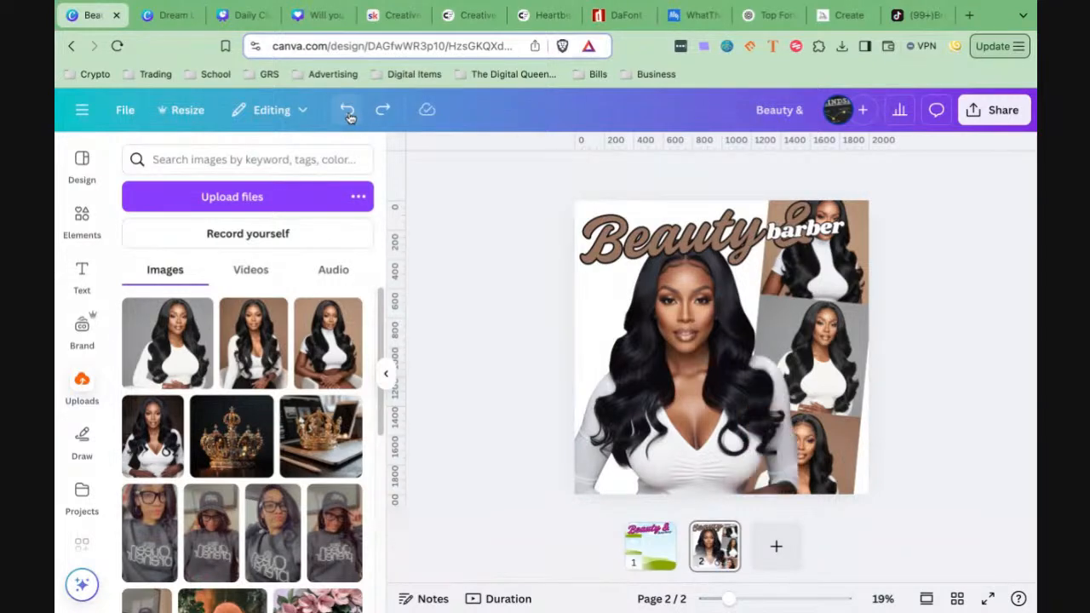
Shrink the main portrait and move it down and left, clear of the title and the photo frames
left_click(694, 419)
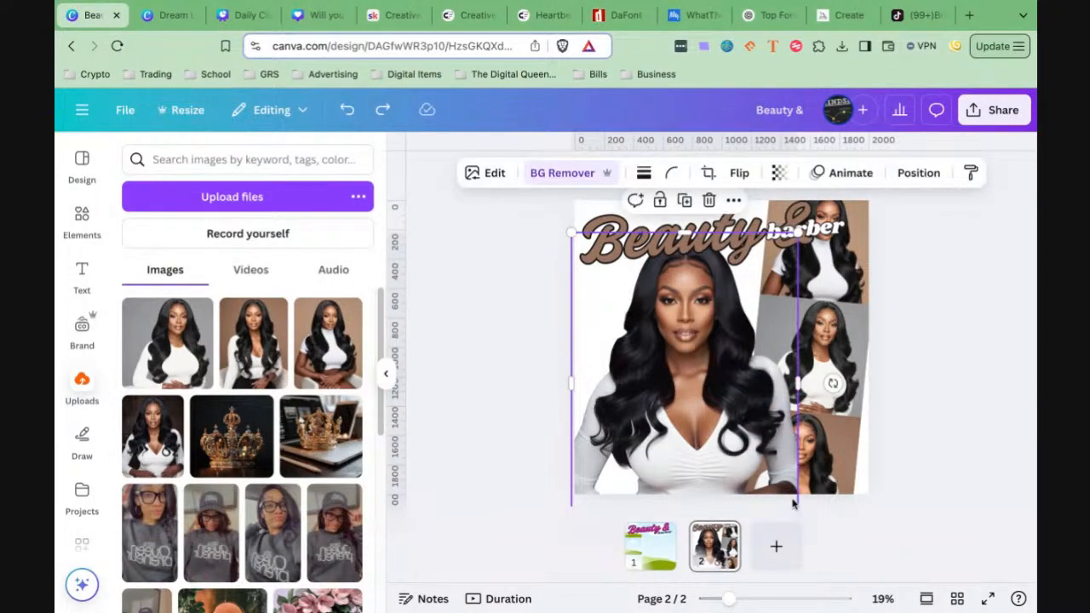
left_click_drag(797, 231, 767, 269)
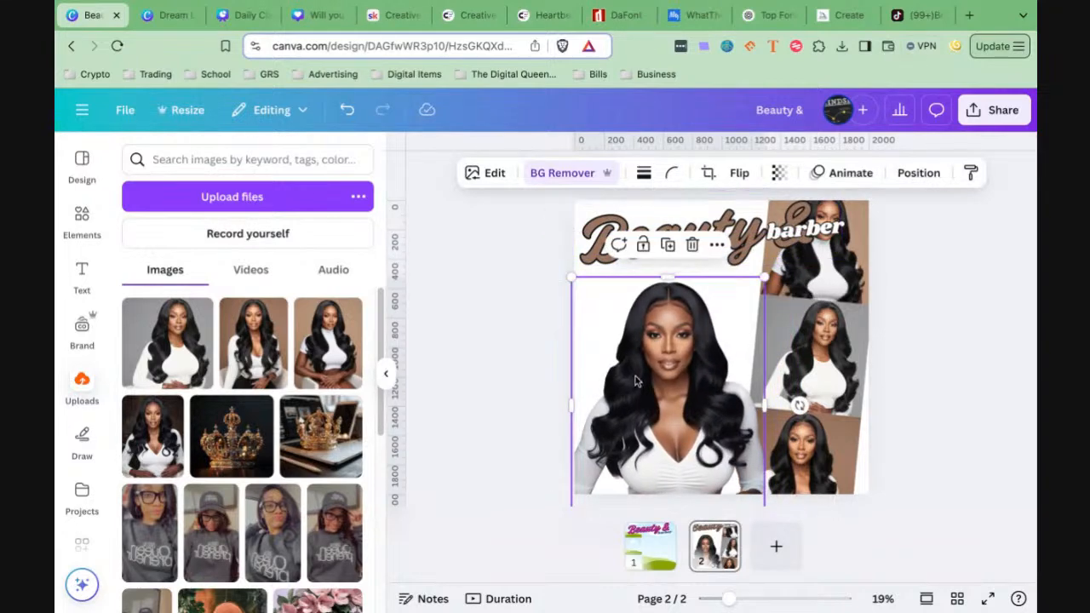
left_click_drag(651, 382, 636, 401)
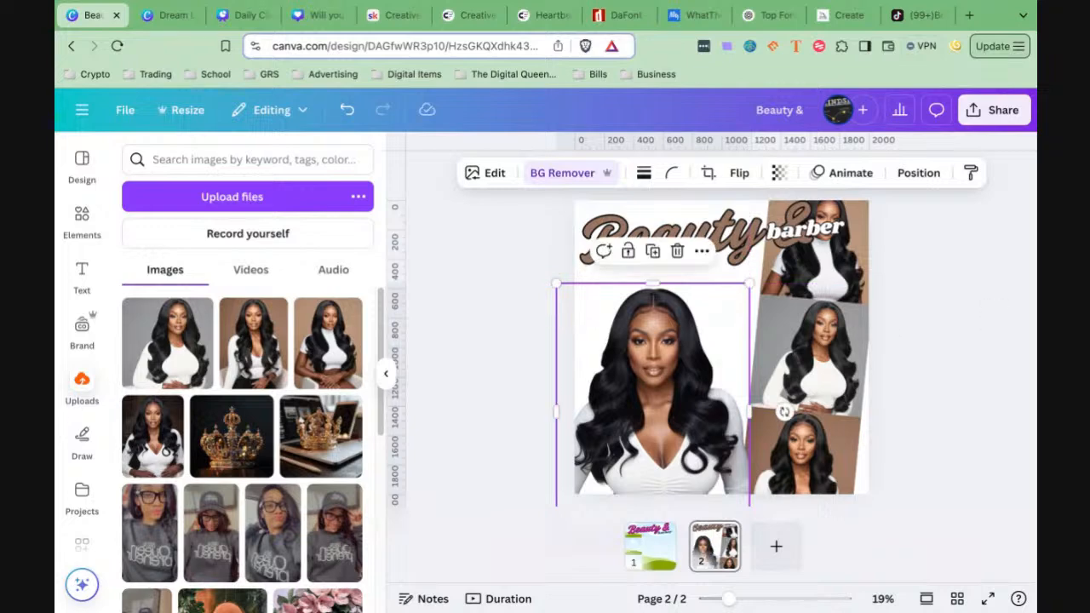
left_click(986, 302)
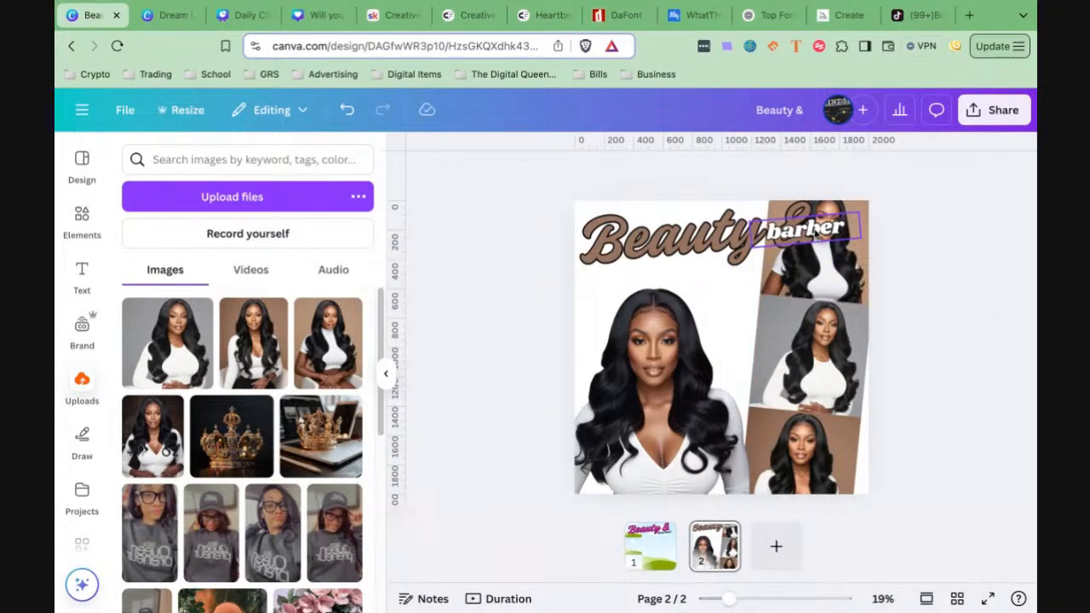
Move the "barber" text down onto the upper edge of the middle photo frame
left_click(821, 237)
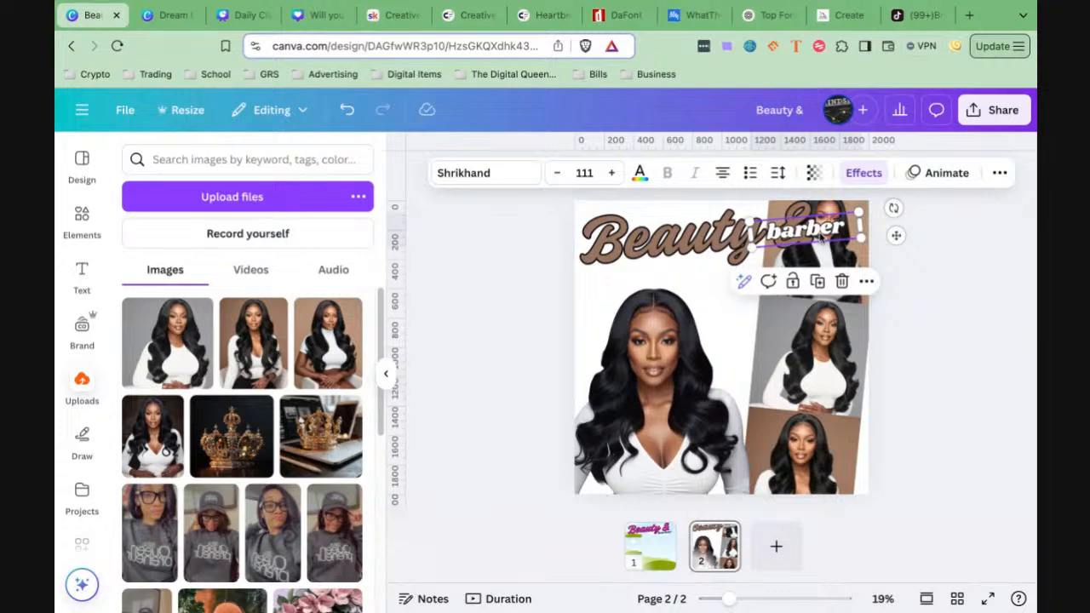
left_click_drag(822, 239, 795, 321)
Break the "Beauty &" title so the "&" sits on a second line, and move the title down onto the page
left_click(777, 226)
left_click(777, 226)
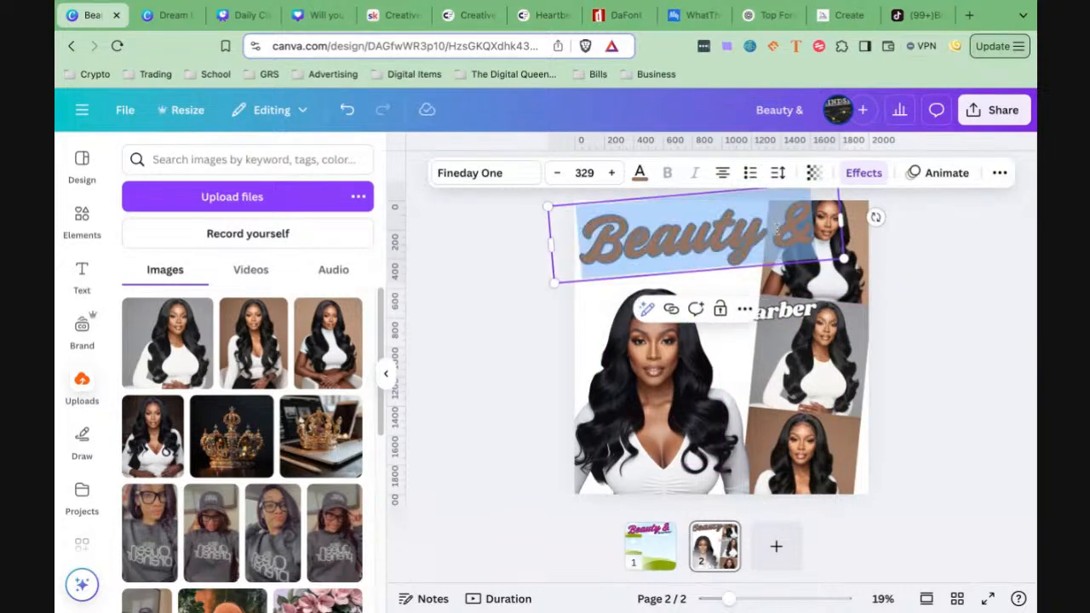
left_click(778, 235)
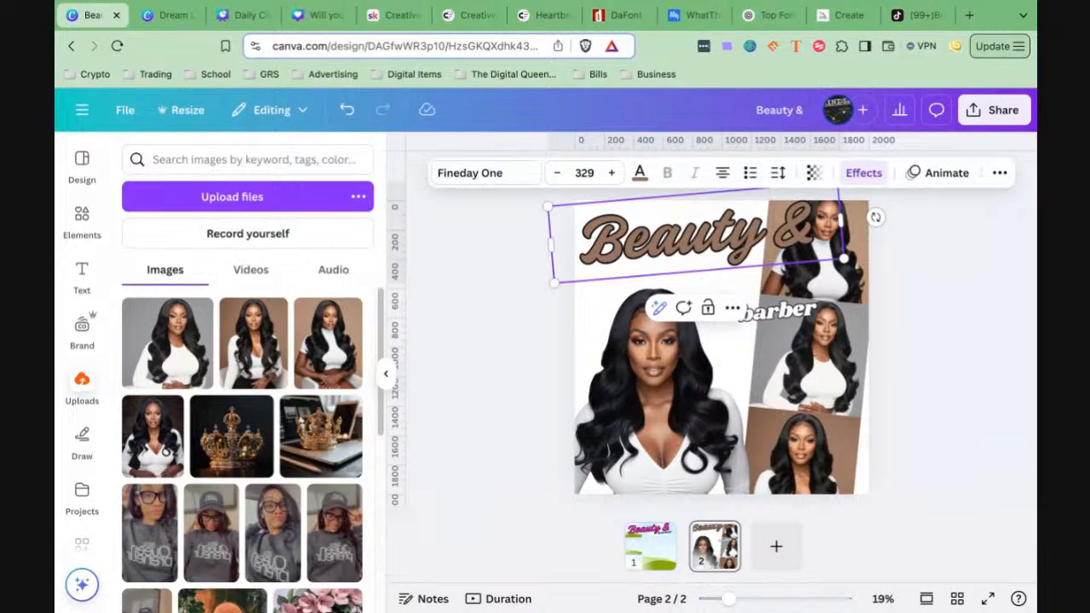
key("Return")
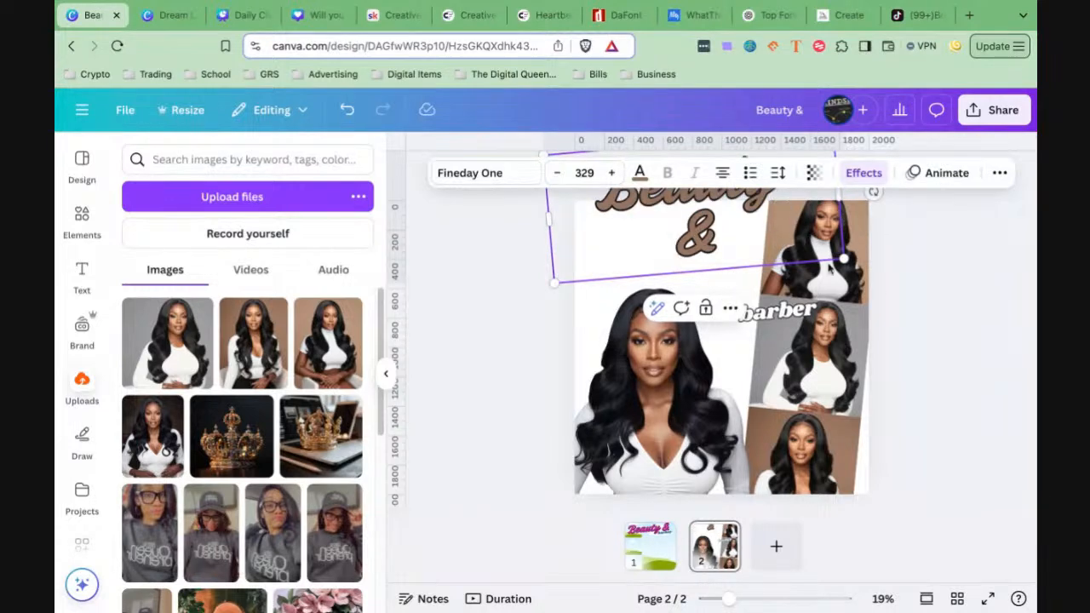
left_click(886, 288)
left_click_drag(721, 197, 692, 238)
left_click_drag(669, 288, 670, 288)
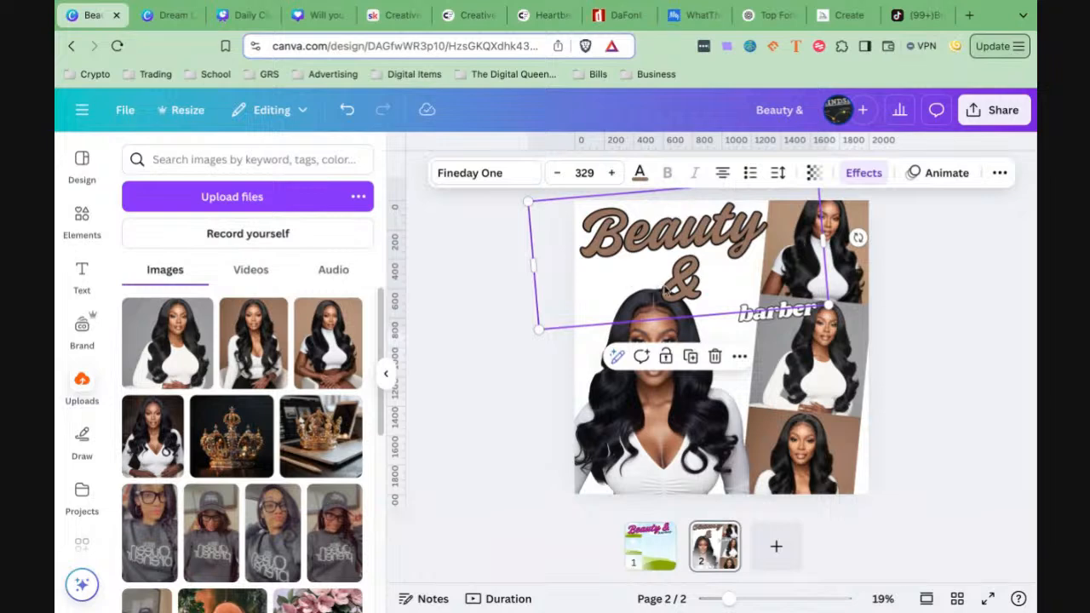
Shift the "&" to the right on the title's second line and nudge the title slightly right and down
left_click(669, 289)
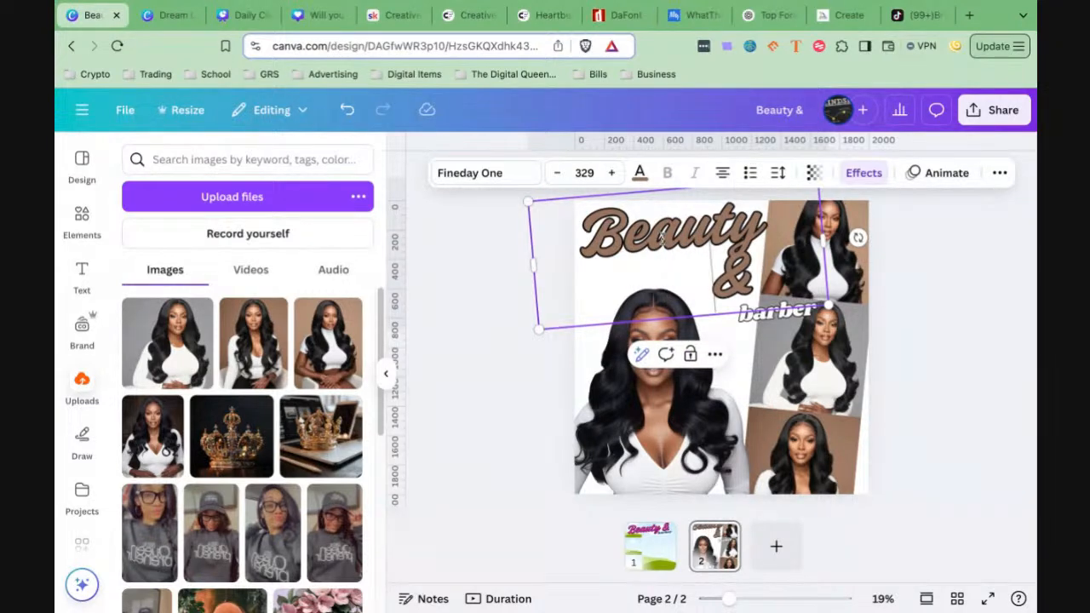
left_click(975, 321)
mouse_move(742, 235)
left_mouse_down()
mouse_move(736, 244)
mouse_move(747, 239)
left_mouse_up()
Move the "barber" text under "Beauty", just left of the "&", and recolor it gray
left_click(804, 317)
left_click_drag(803, 318, 720, 273)
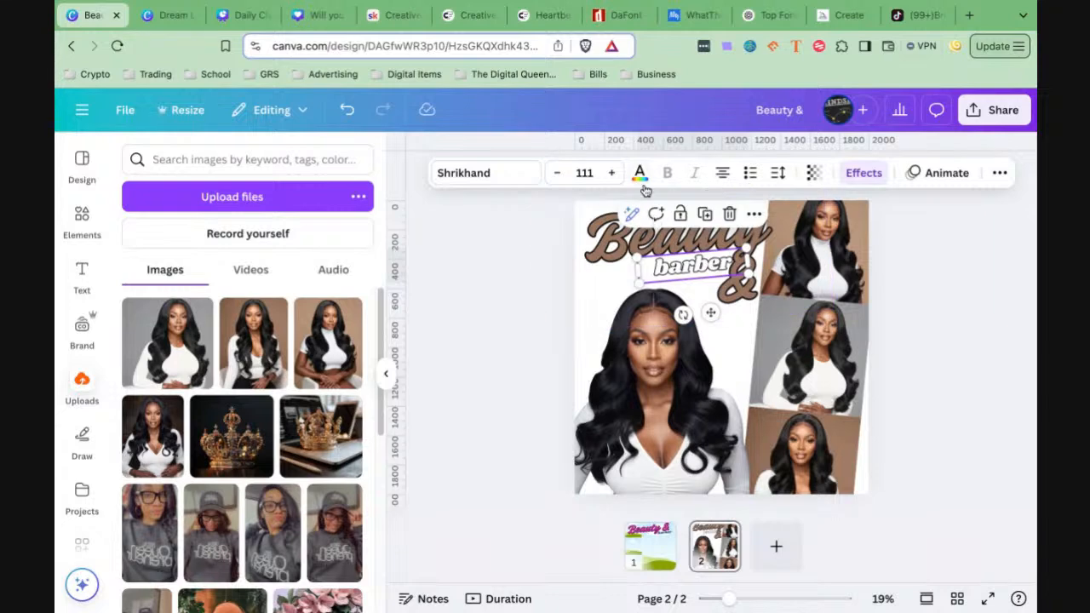
left_click(639, 173)
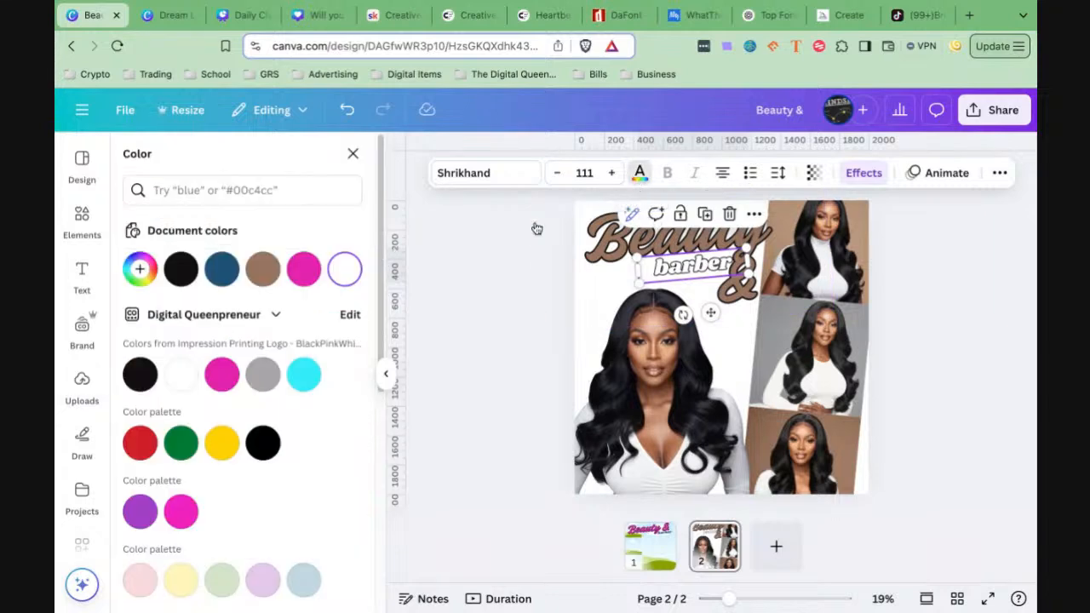
left_click(303, 269)
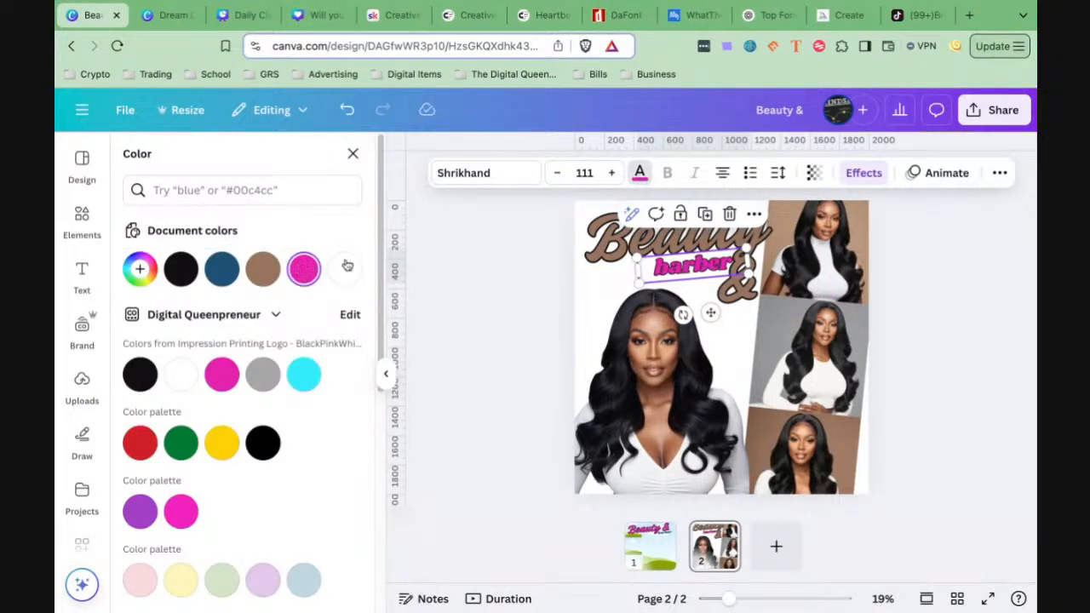
left_click(264, 372)
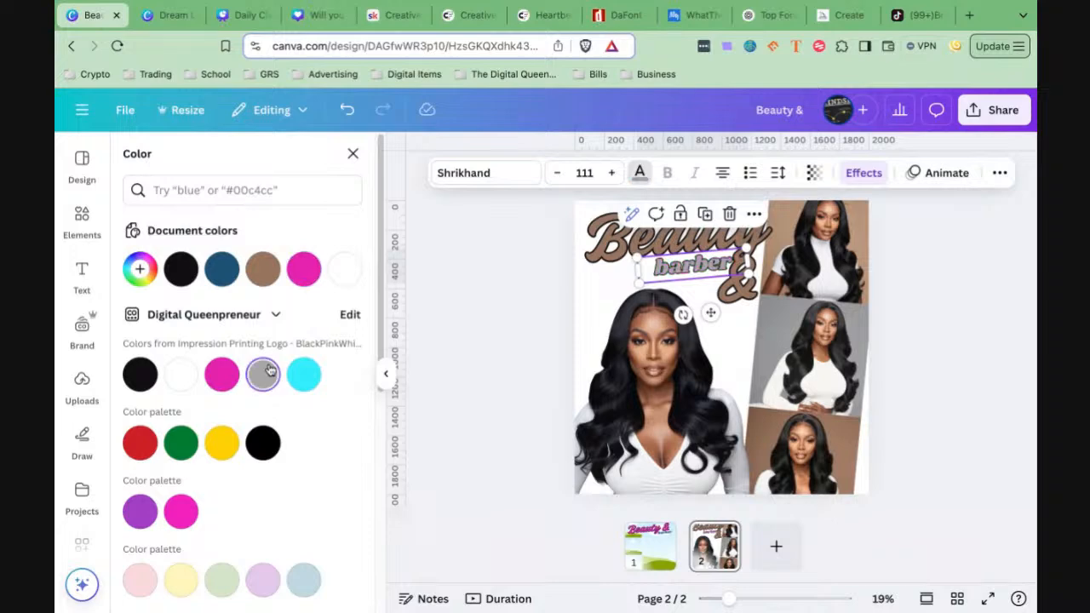
left_click(976, 362)
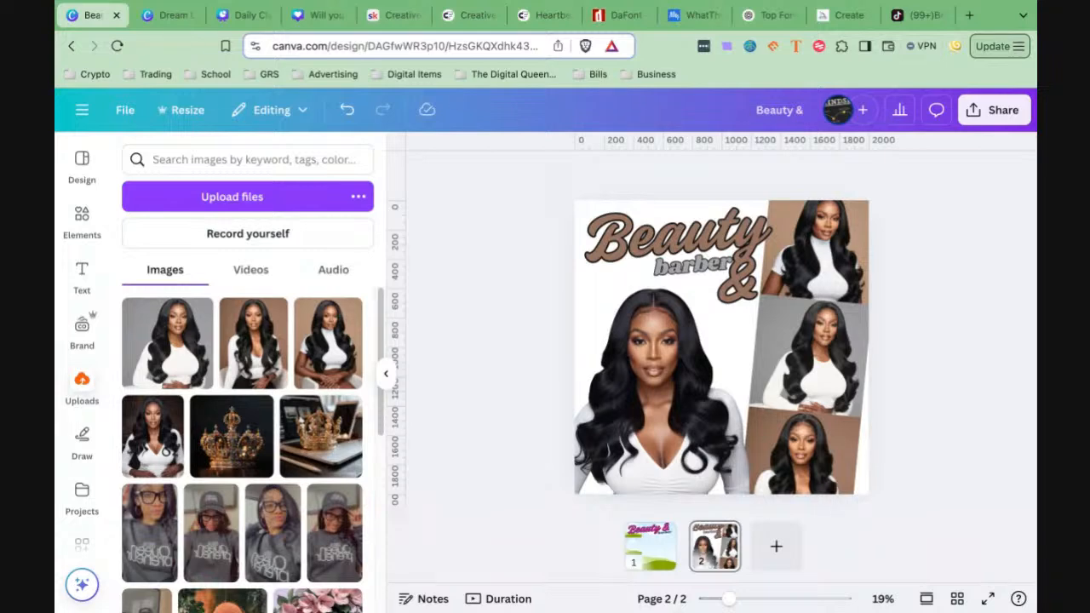
Switch to Dream Lab and go back to the image prompt above the generated portraits
left_click(82, 220)
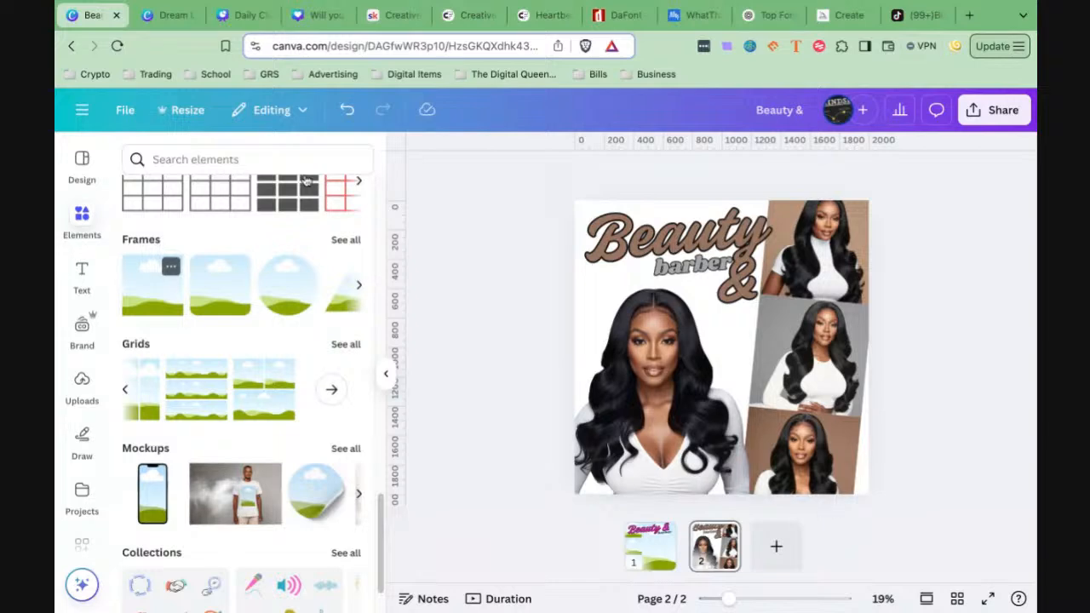
left_click(162, 15)
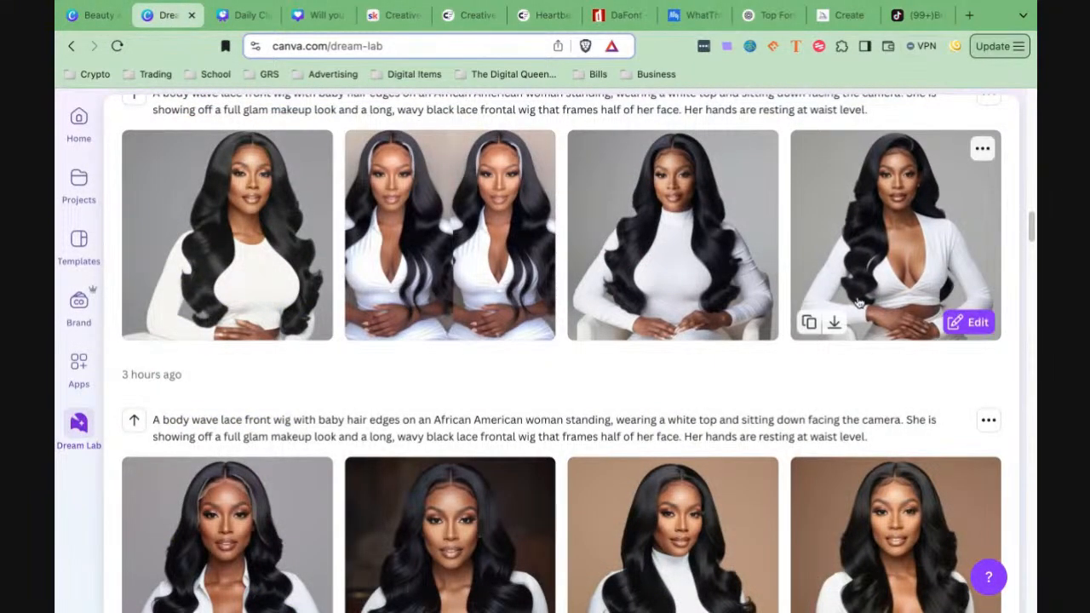
scroll(859, 302, "up", 10)
scroll(858, 303, "up", 3)
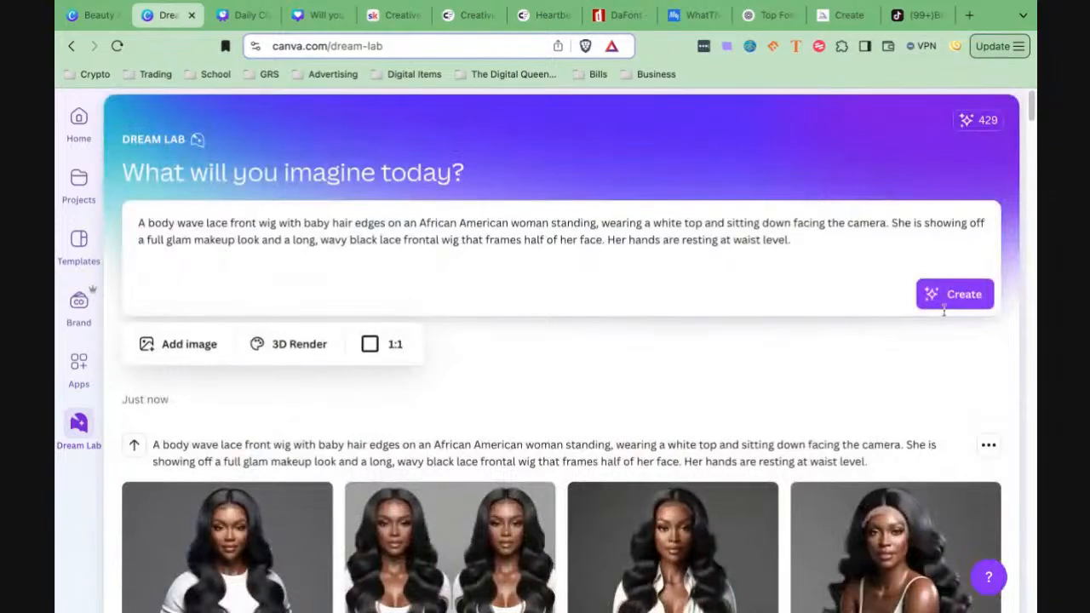
Load the canva.com home page in place of the "Will you be my Valentine?" design
left_click(236, 17)
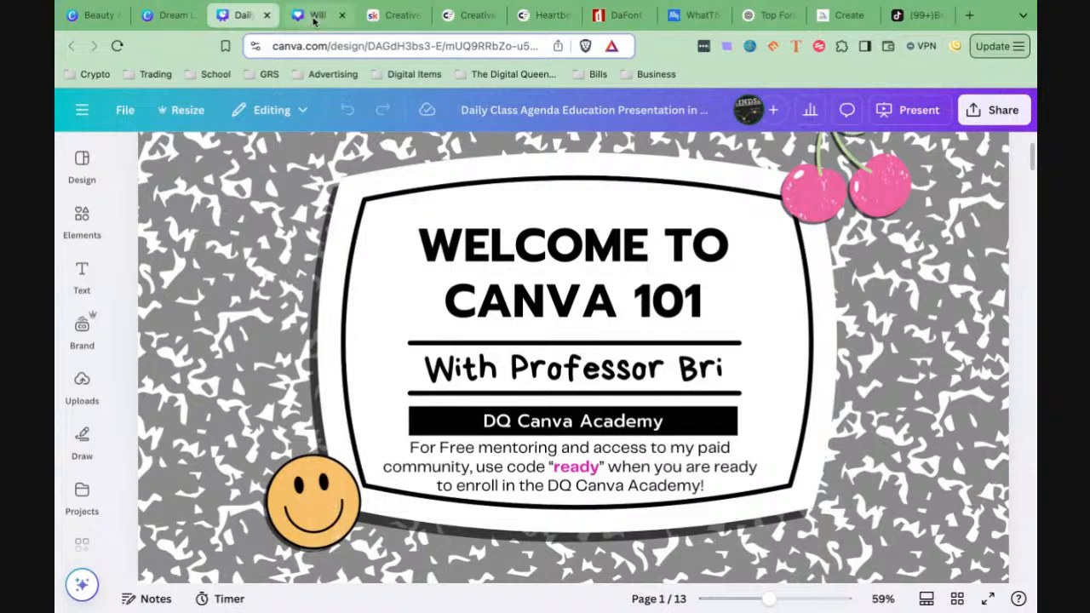
left_click(315, 17)
left_click(345, 48)
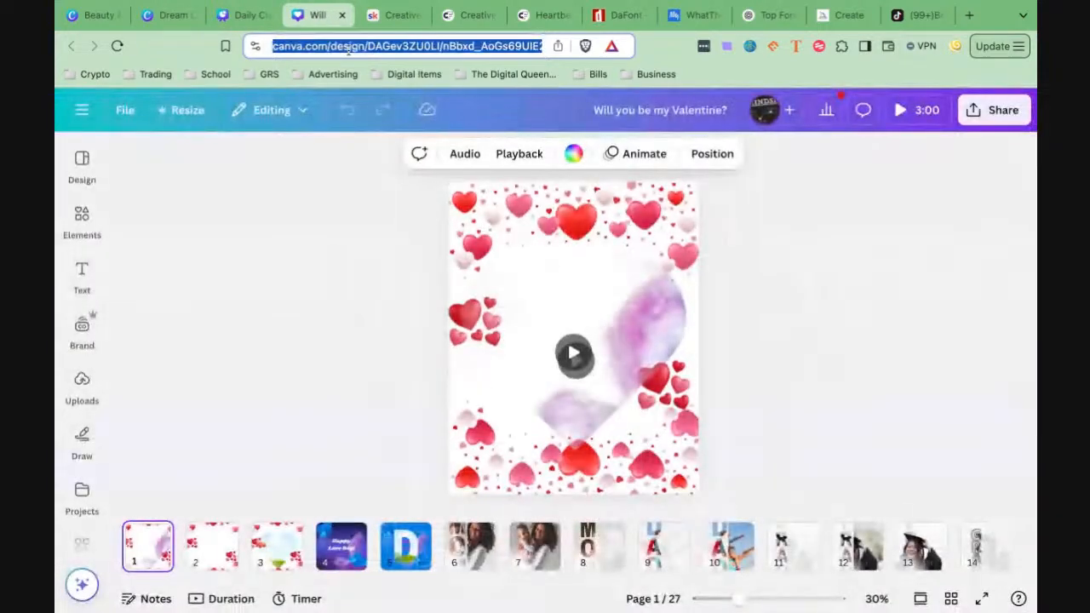
type("can")
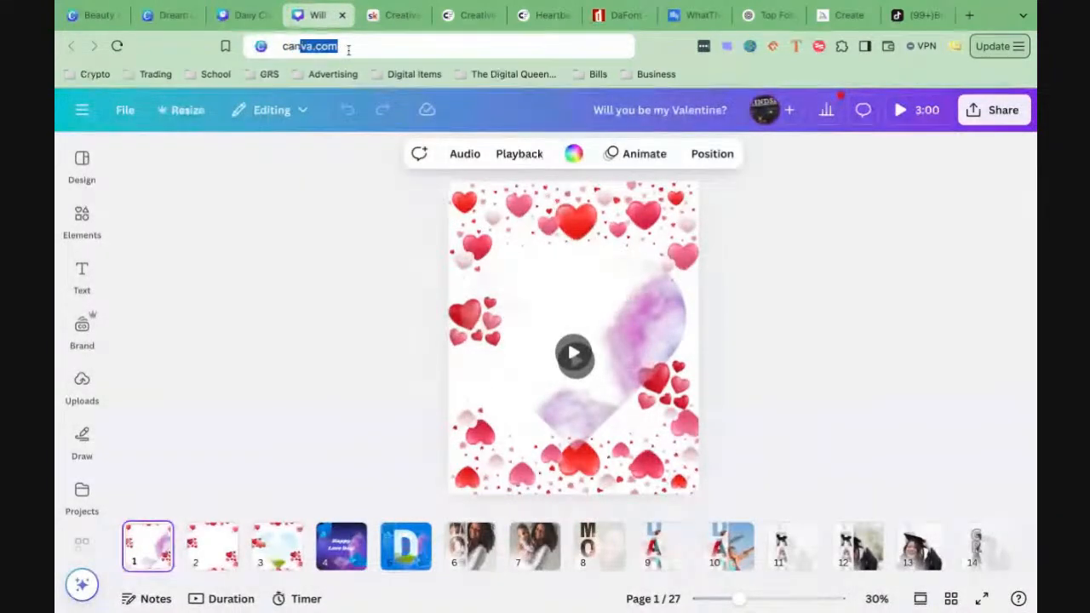
key("Return")
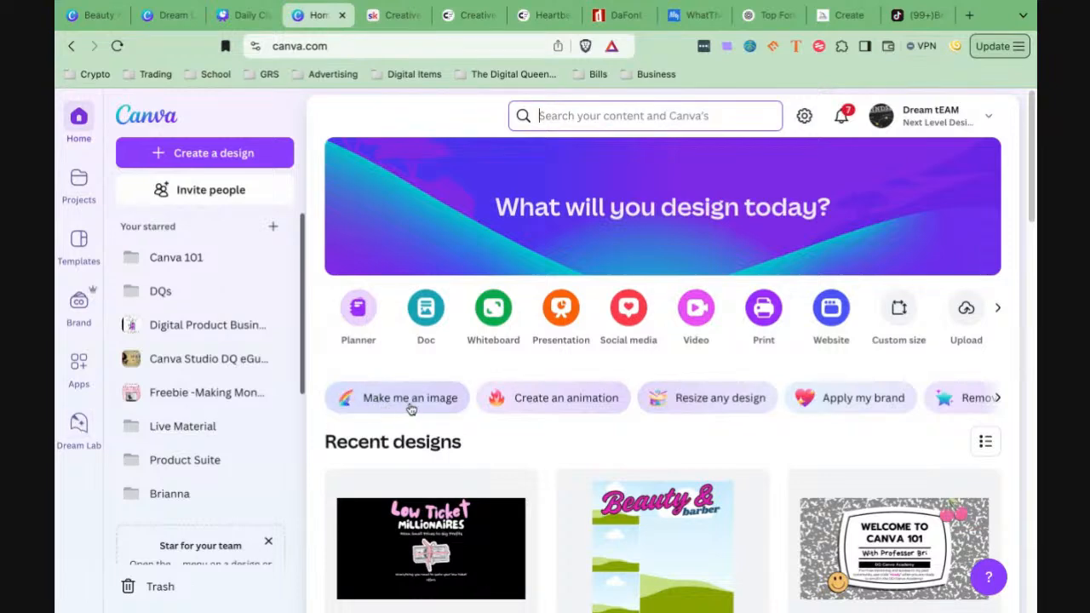
Examine the image styles offered for the wig portrait prompt in Dream Lab
left_click(166, 17)
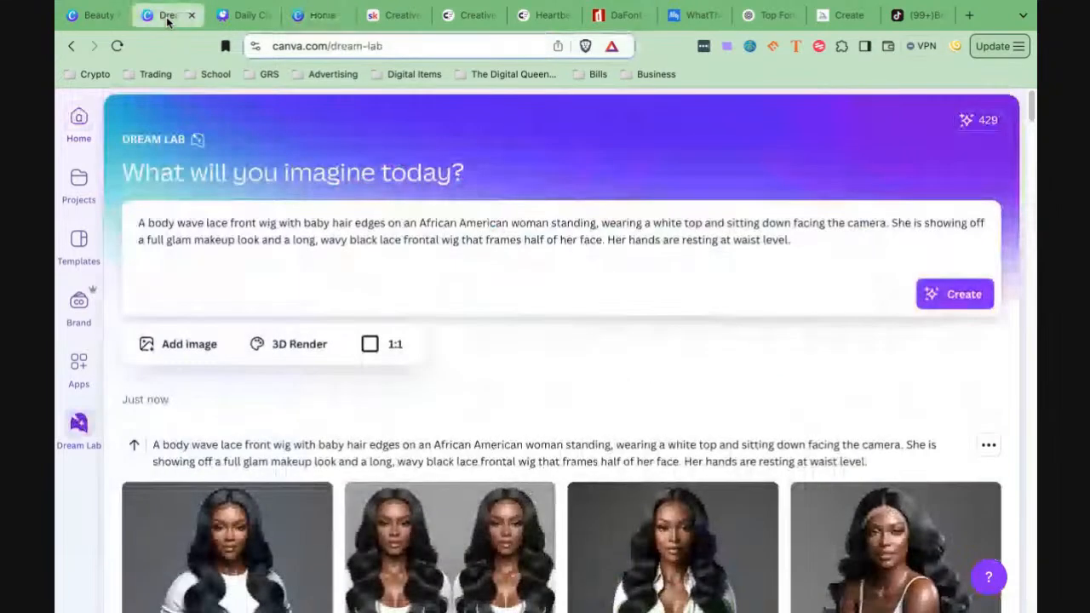
left_click(73, 16)
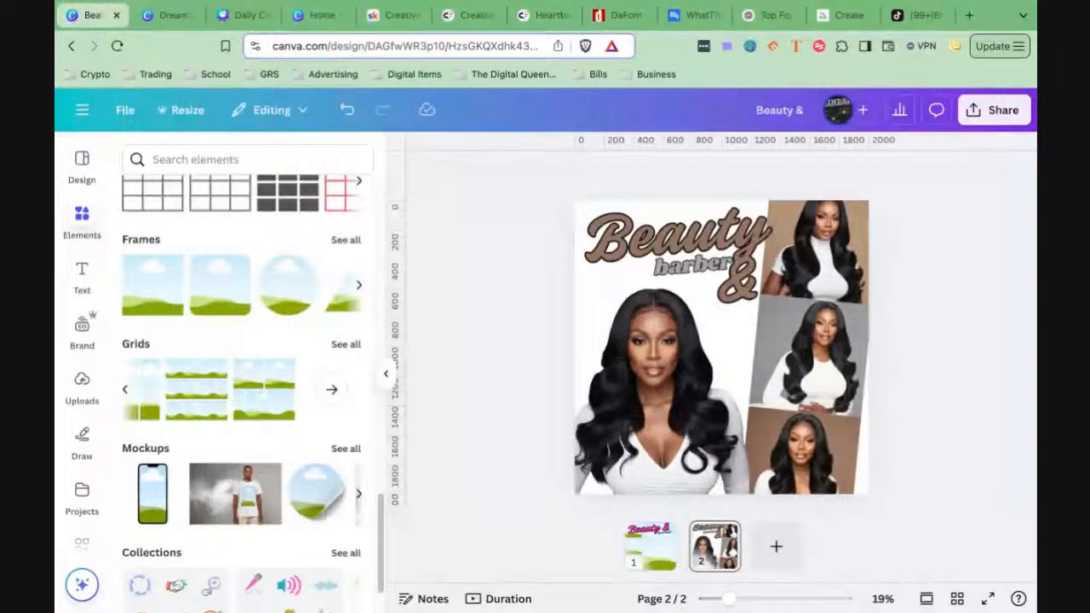
left_click(166, 17)
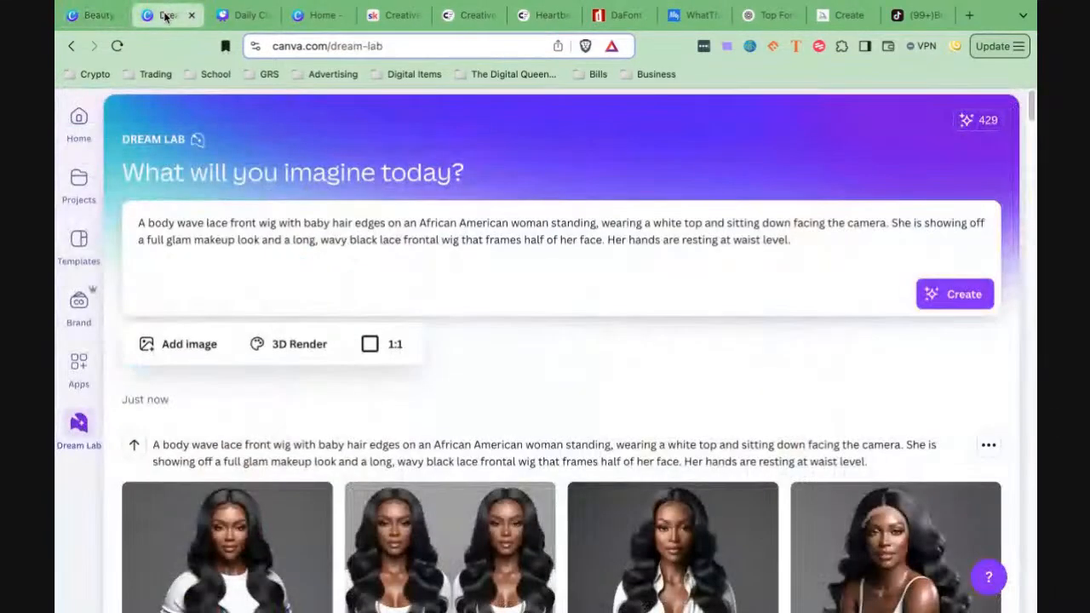
left_click(290, 356)
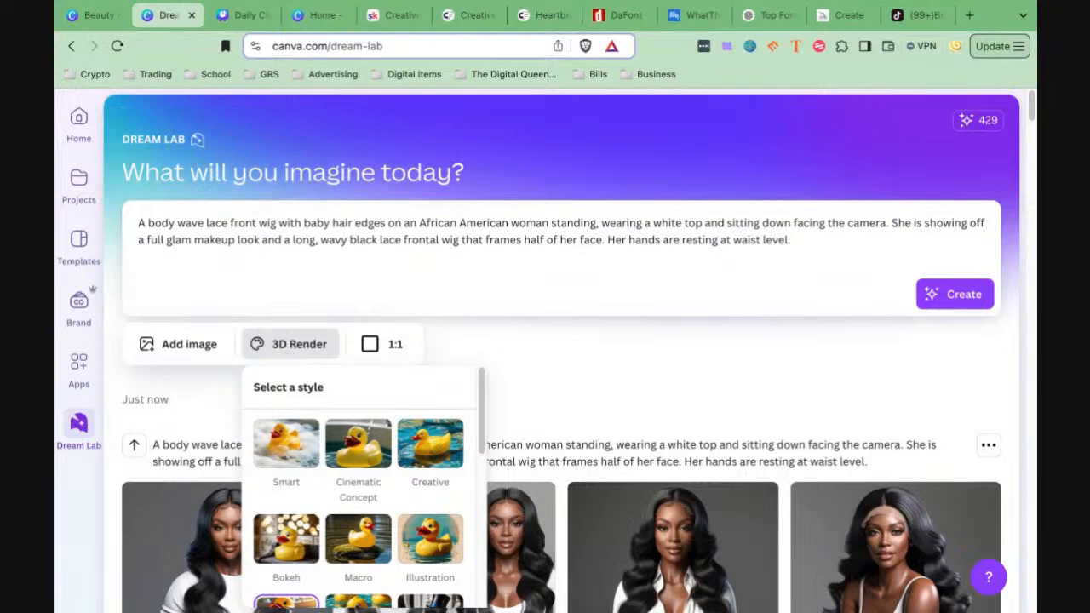
scroll(295, 408, "down", 2)
scroll(285, 443, "up", 2)
scroll(324, 483, "down", 3)
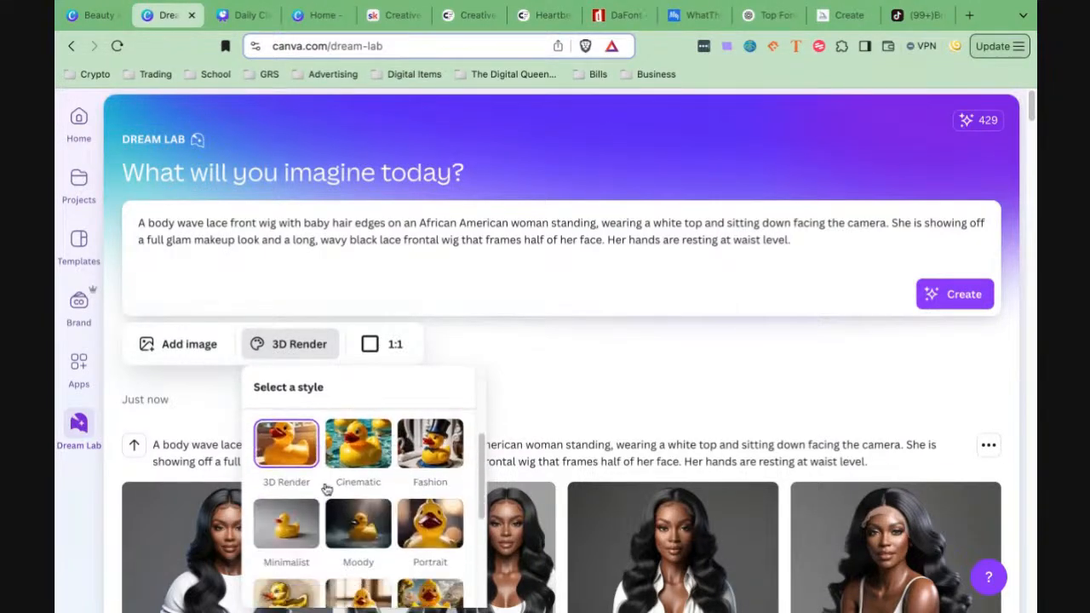
scroll(324, 487, "down", 2)
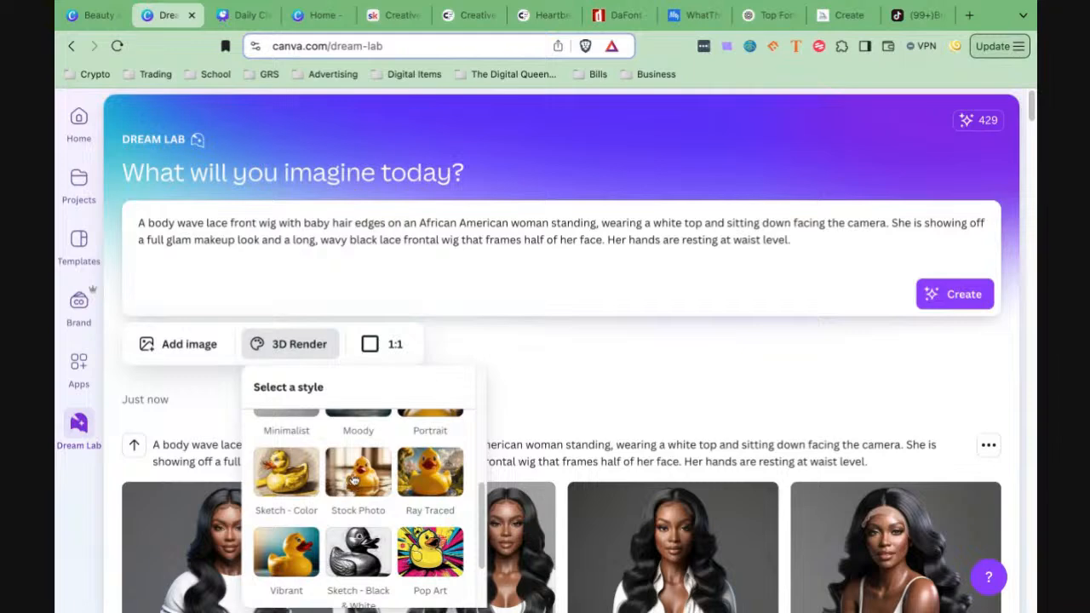
scroll(356, 482, "up", 2)
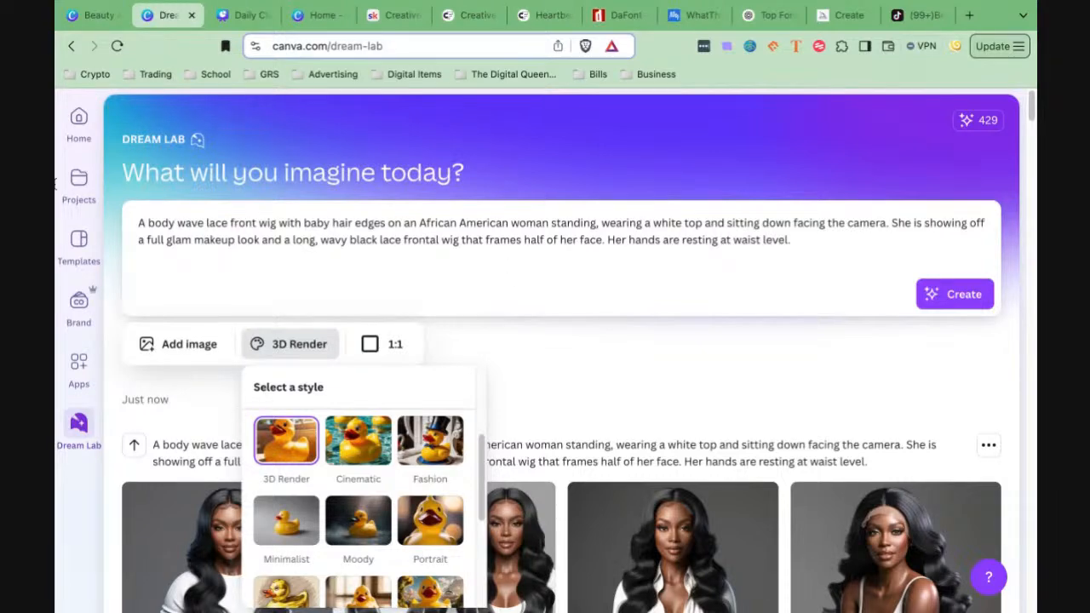
In the "Beauty &" flyer, duplicate the main portrait and place the copy half off the page's left edge, sent to back
left_click(84, 22)
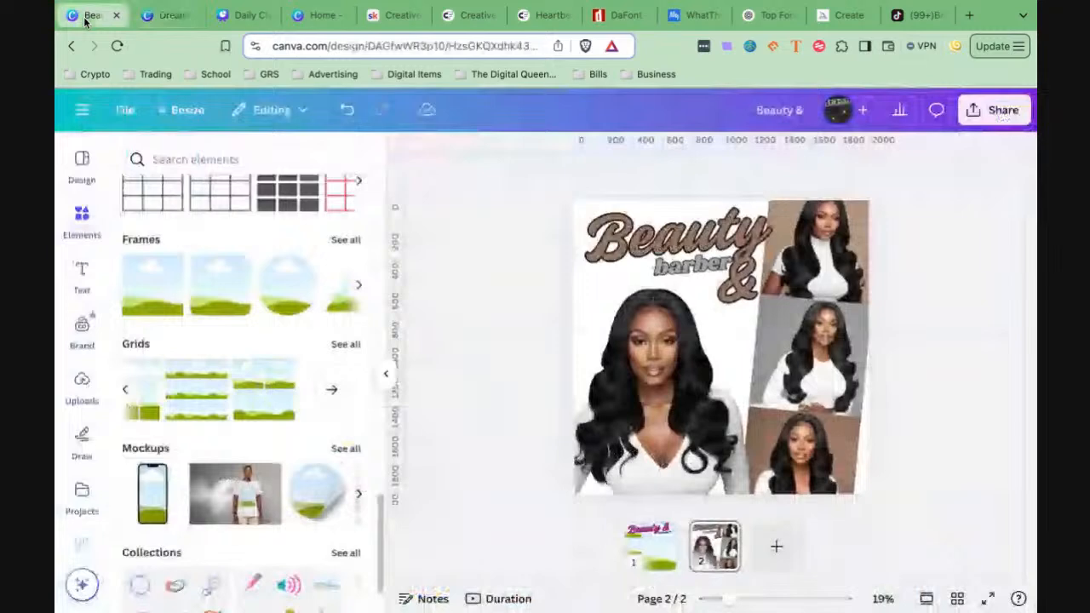
left_click(645, 415)
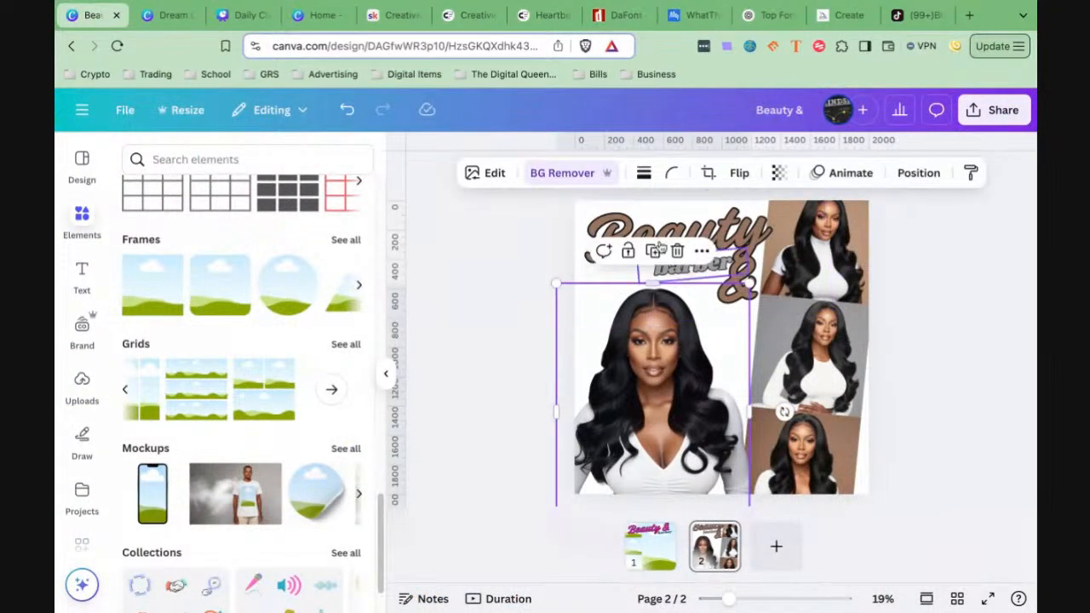
left_click_drag(658, 395, 665, 401)
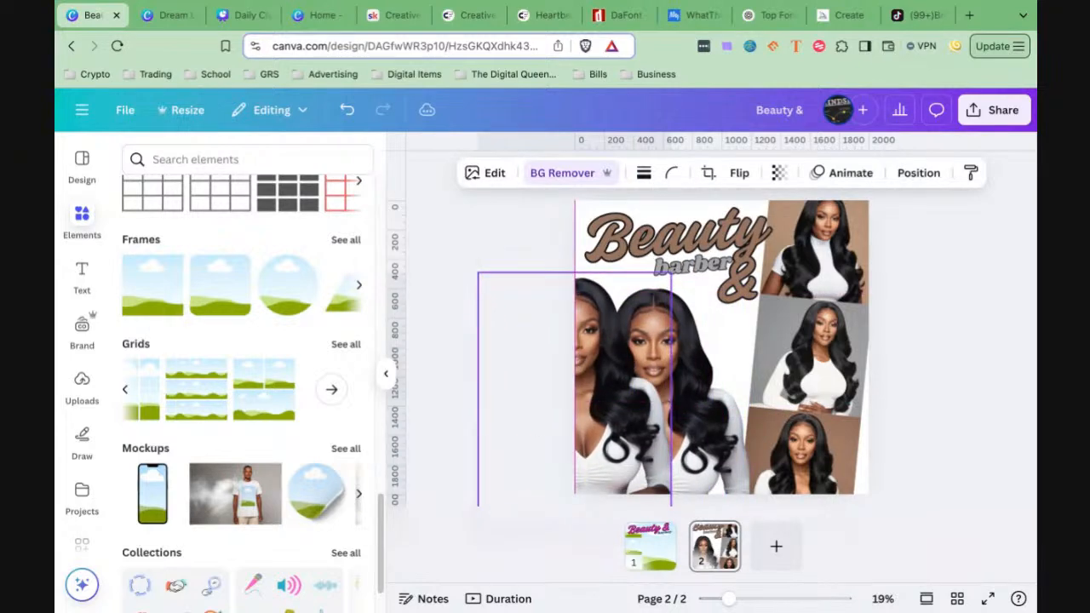
left_click(919, 177)
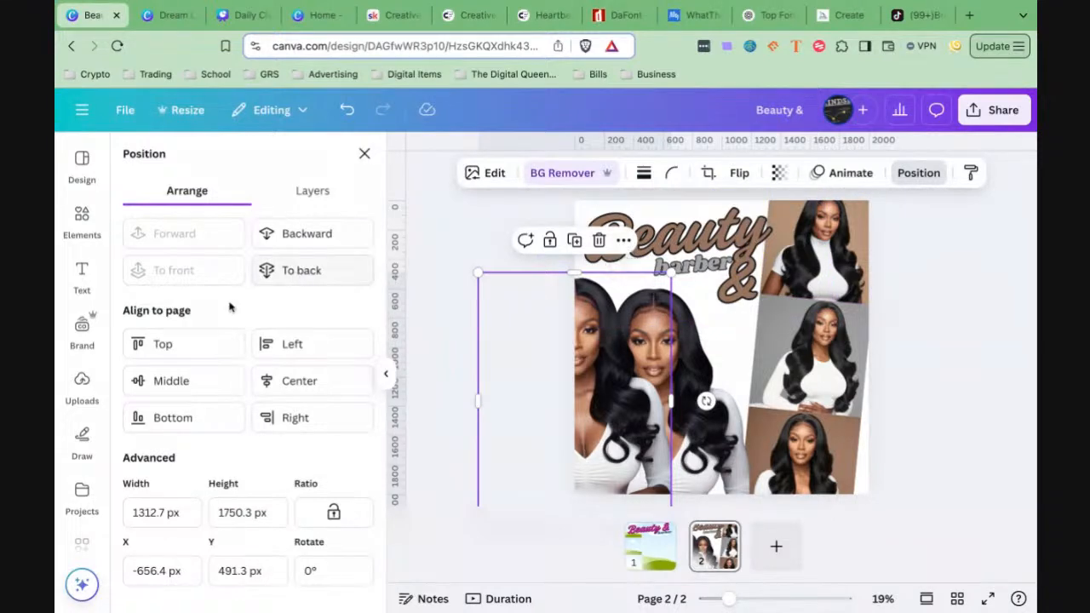
left_click(302, 270)
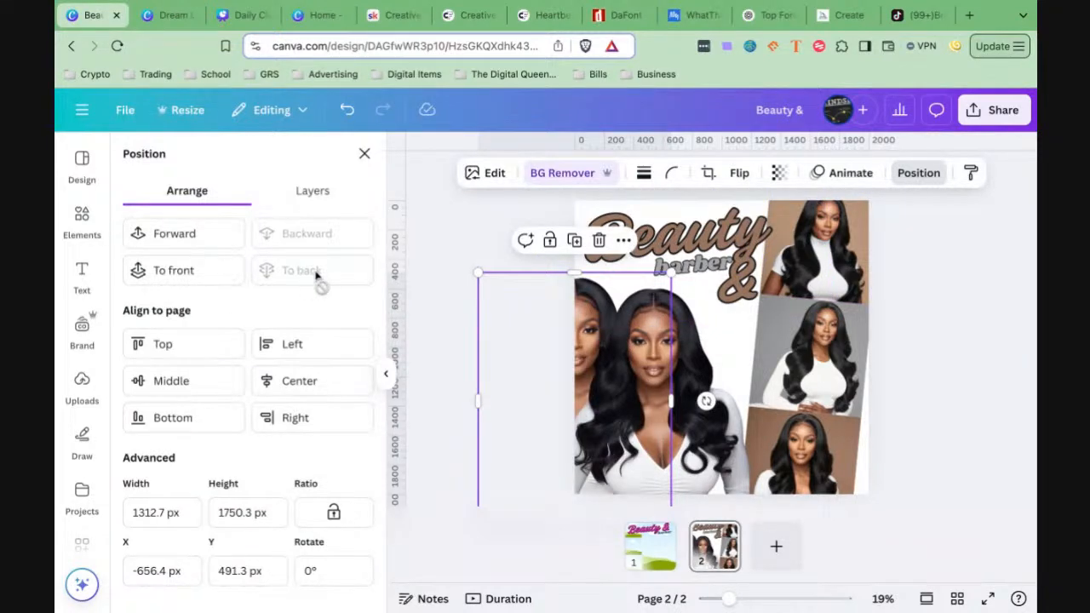
Widen the rear portrait copy slightly and shift the main portrait a little to the right
left_click_drag(671, 400, 674, 432)
left_click_drag(704, 466, 714, 467)
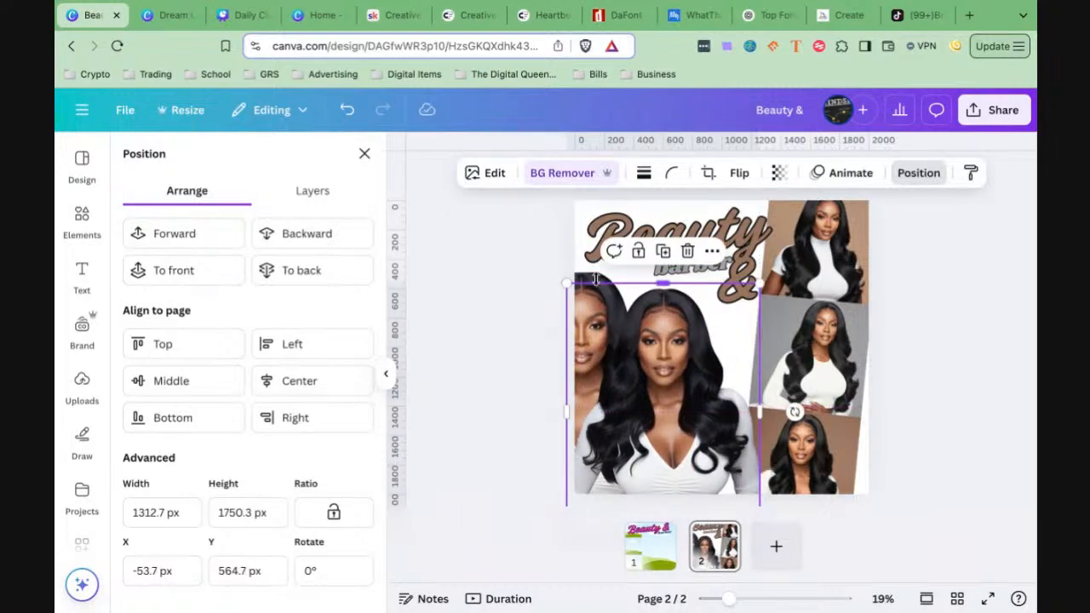
left_click(594, 320)
left_click(540, 383)
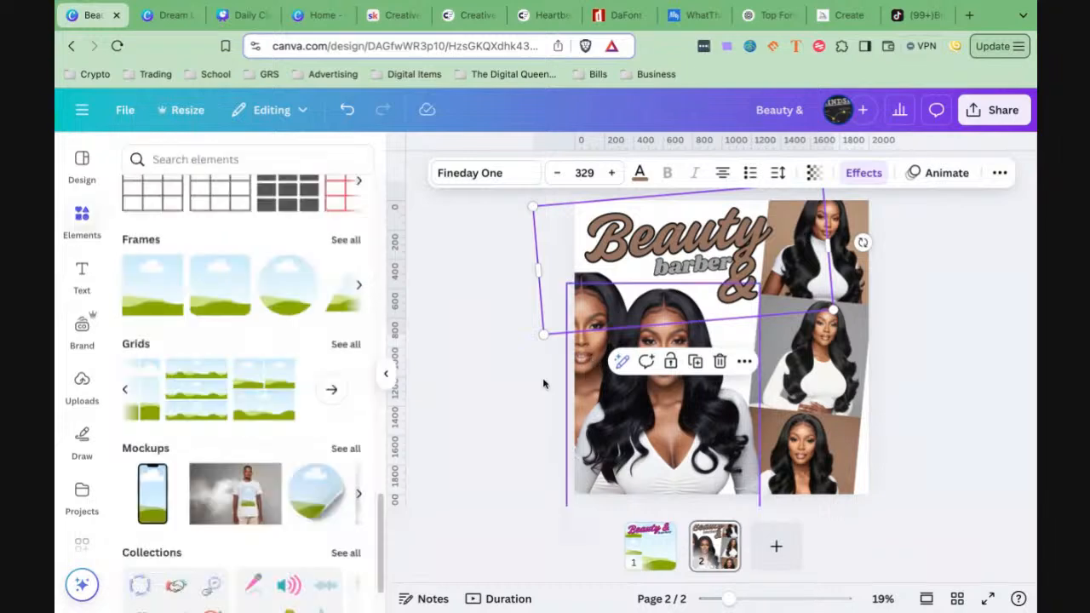
Set the rear portrait copy's transparency to 40 and nudge it slightly right and down behind the main portrait
left_click(651, 380)
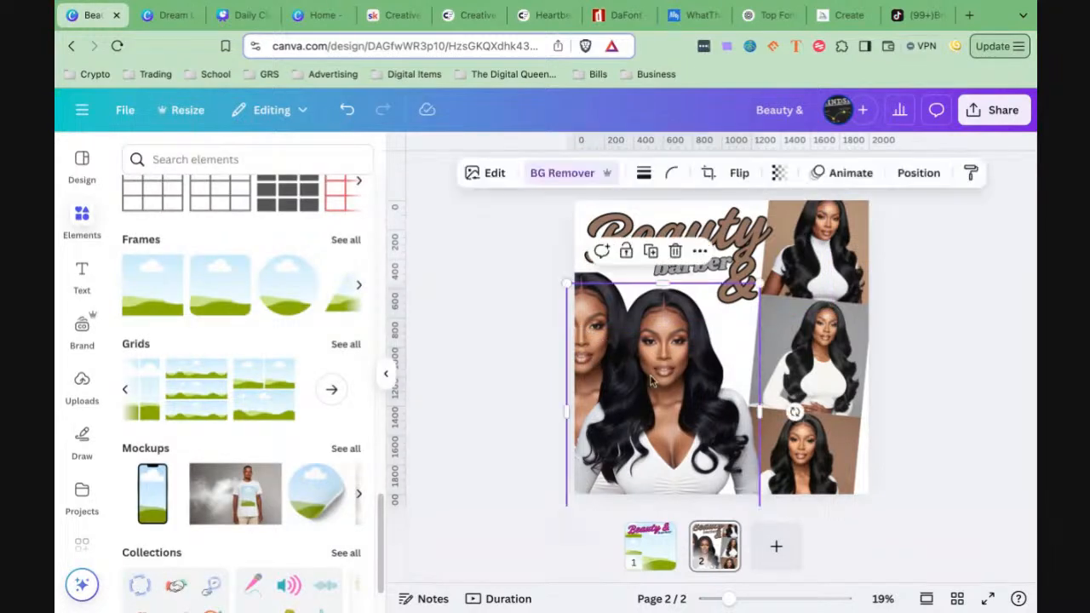
left_click(923, 181)
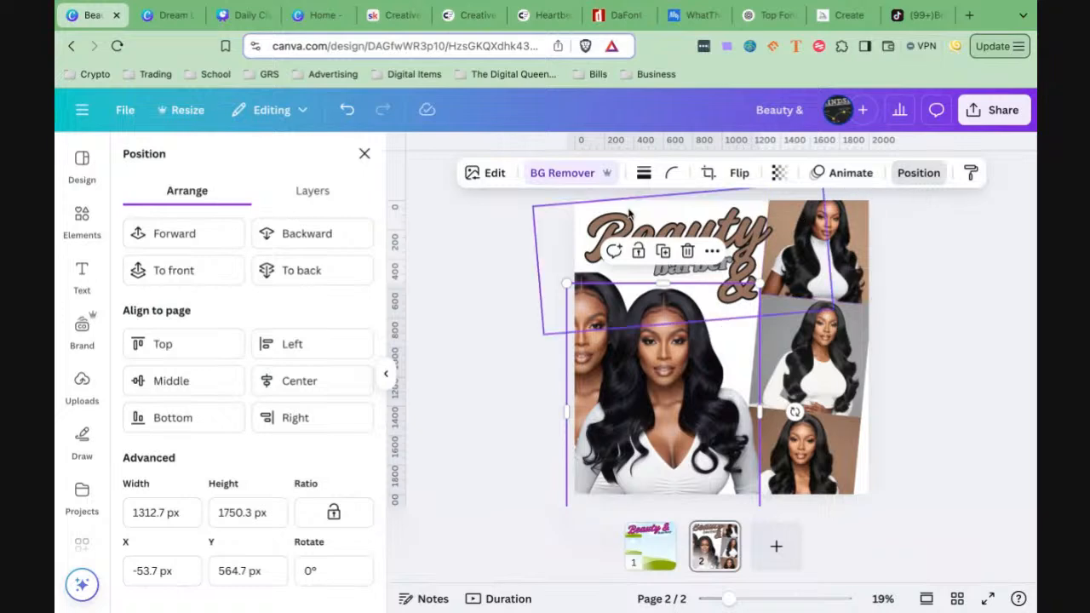
left_click(307, 202)
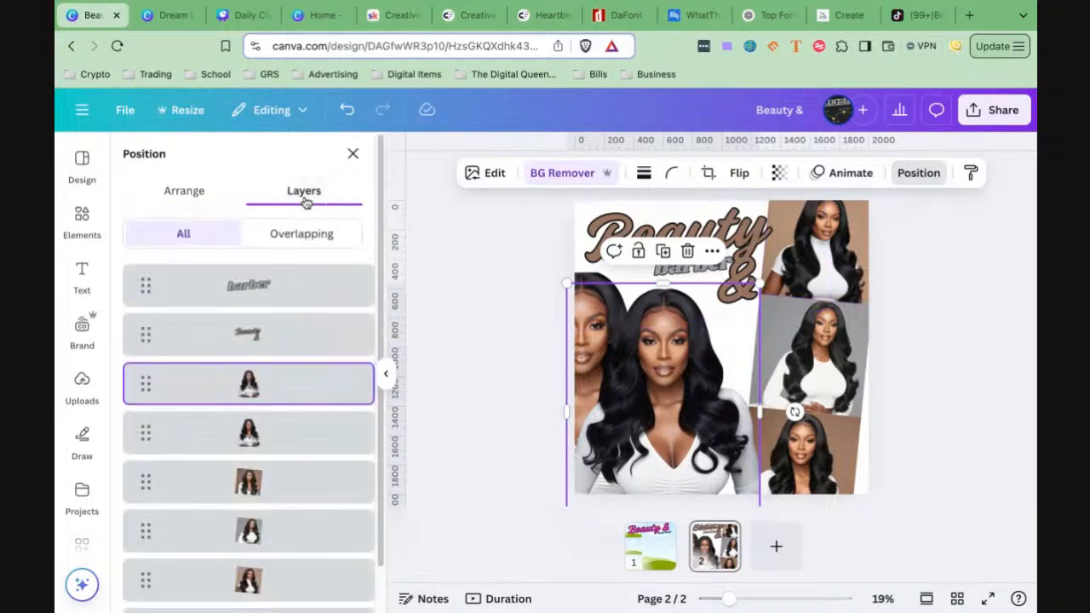
left_click(266, 444)
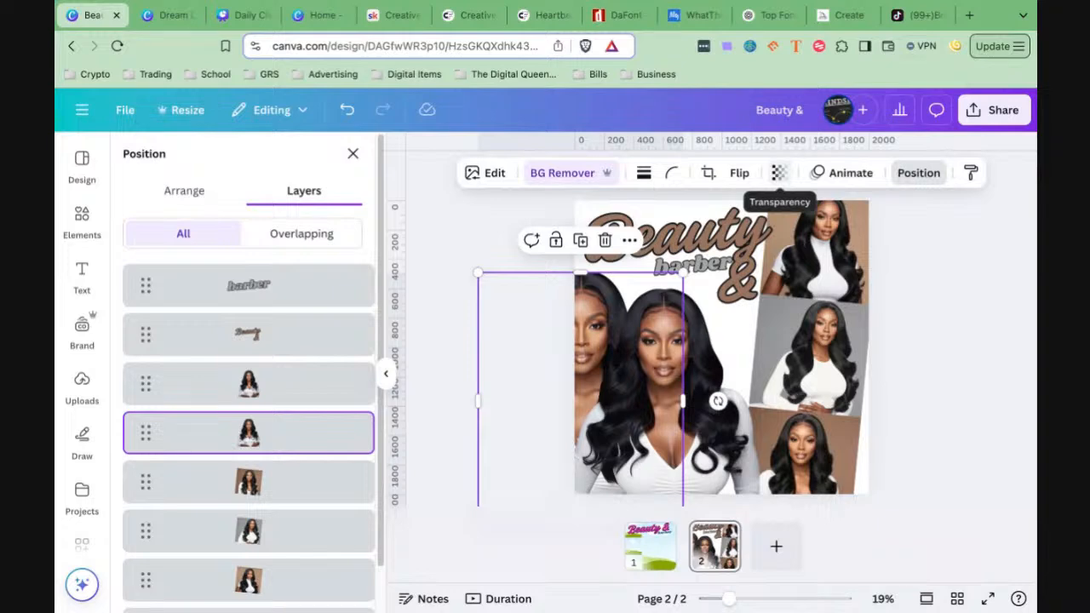
left_click(779, 173)
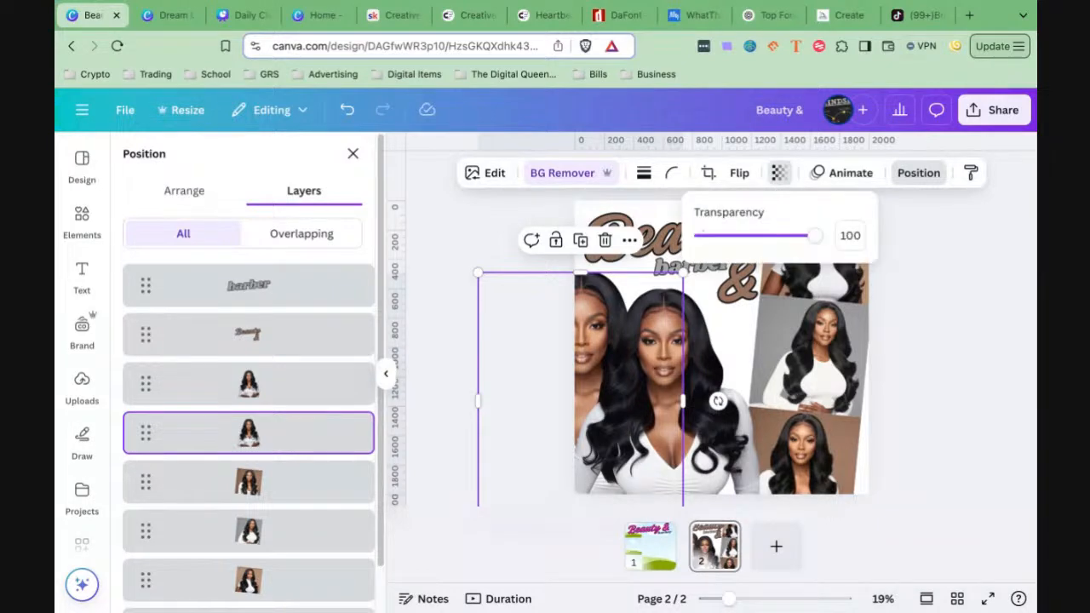
left_click_drag(816, 240, 747, 235)
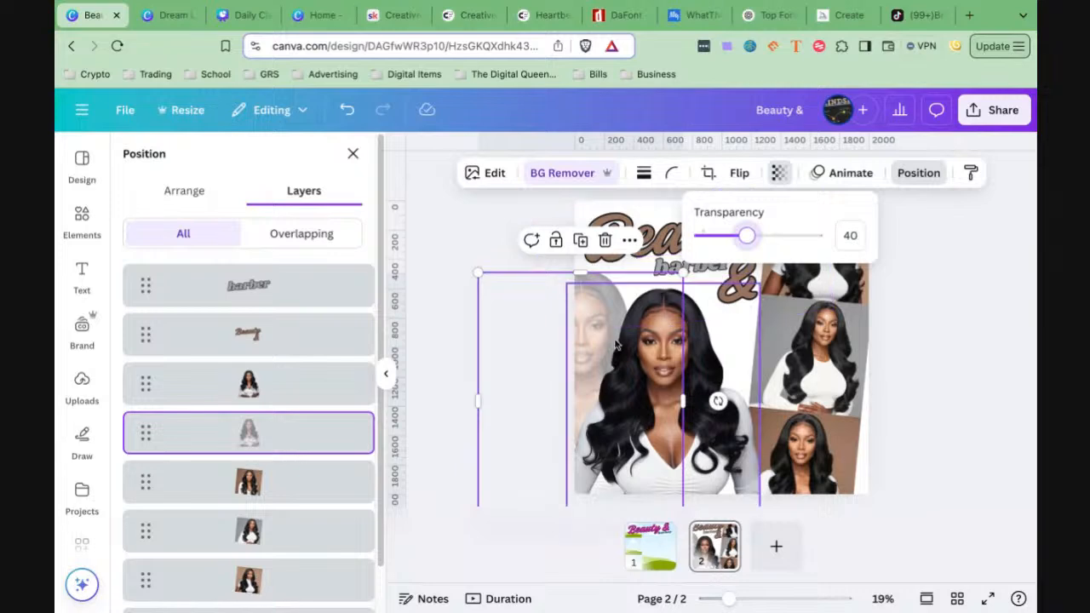
left_click(585, 329)
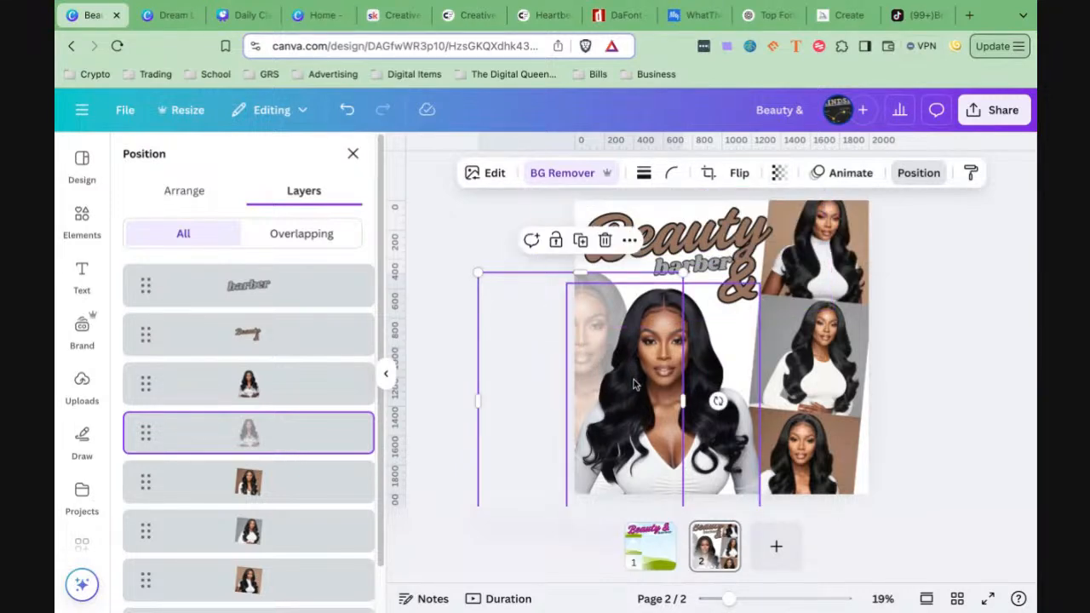
left_click_drag(633, 385, 650, 390)
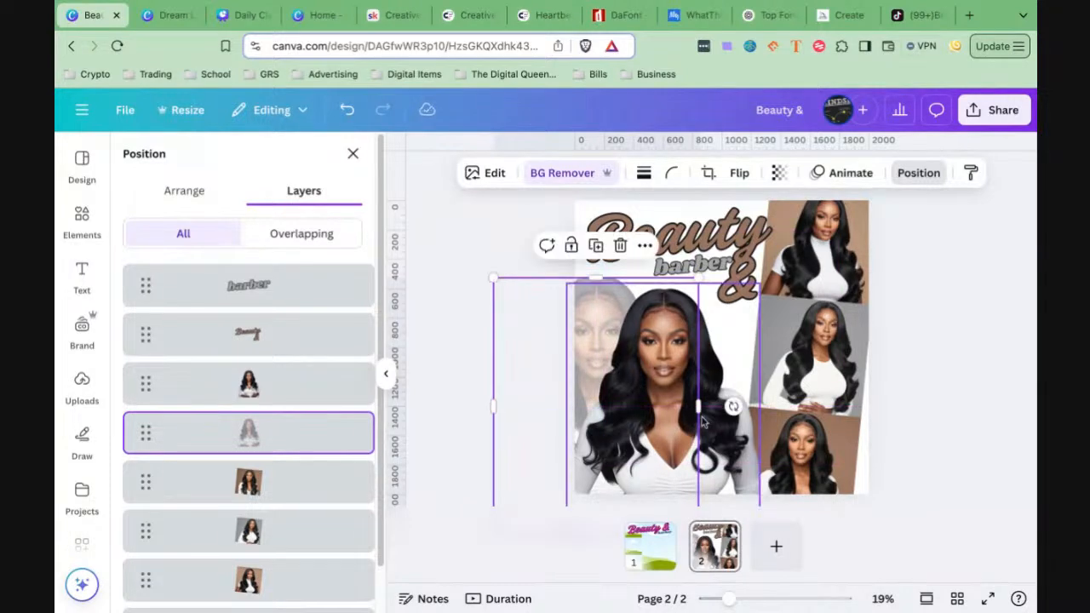
Shift the main portrait slightly to the right so its frame starts at the page's left edge
left_click(730, 436)
left_click_drag(728, 436, 729, 436)
left_click(934, 429)
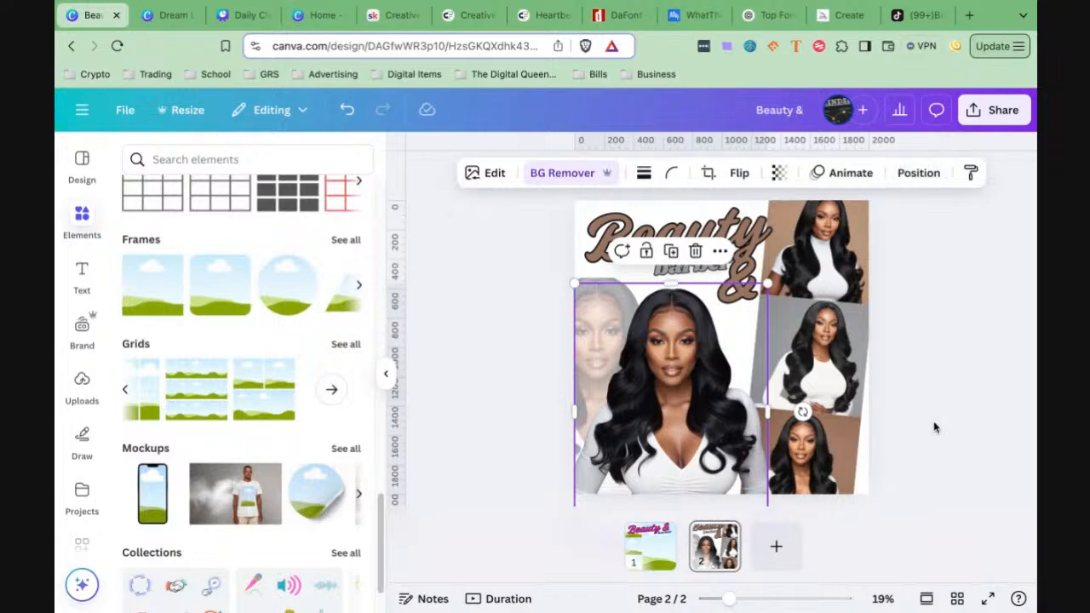
left_click(934, 428)
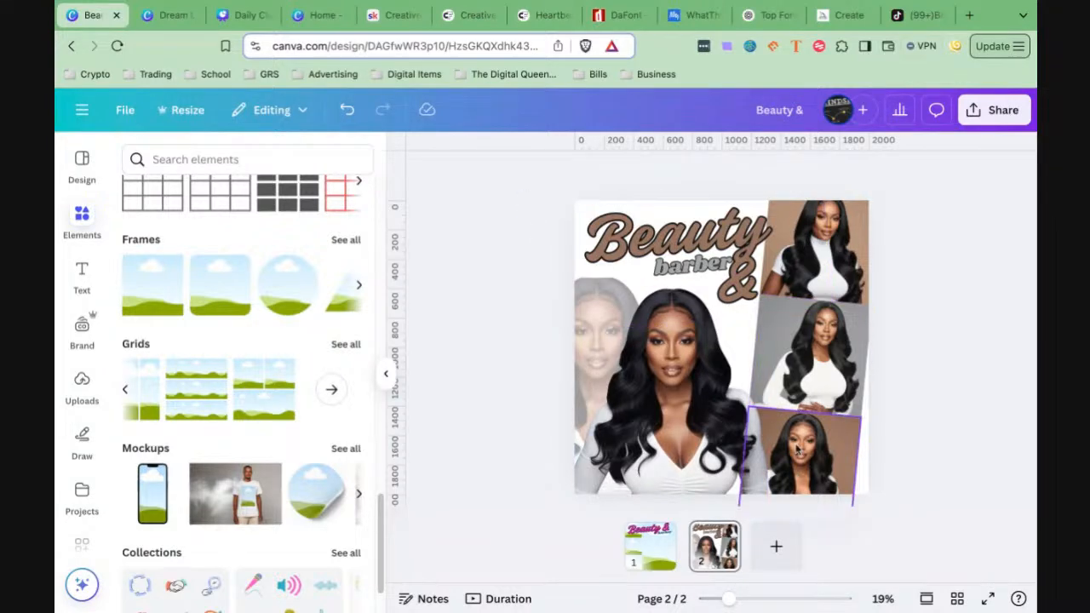
Compare the empty frame layout on page 1 with the portrait flyer on page 2
left_click(646, 560)
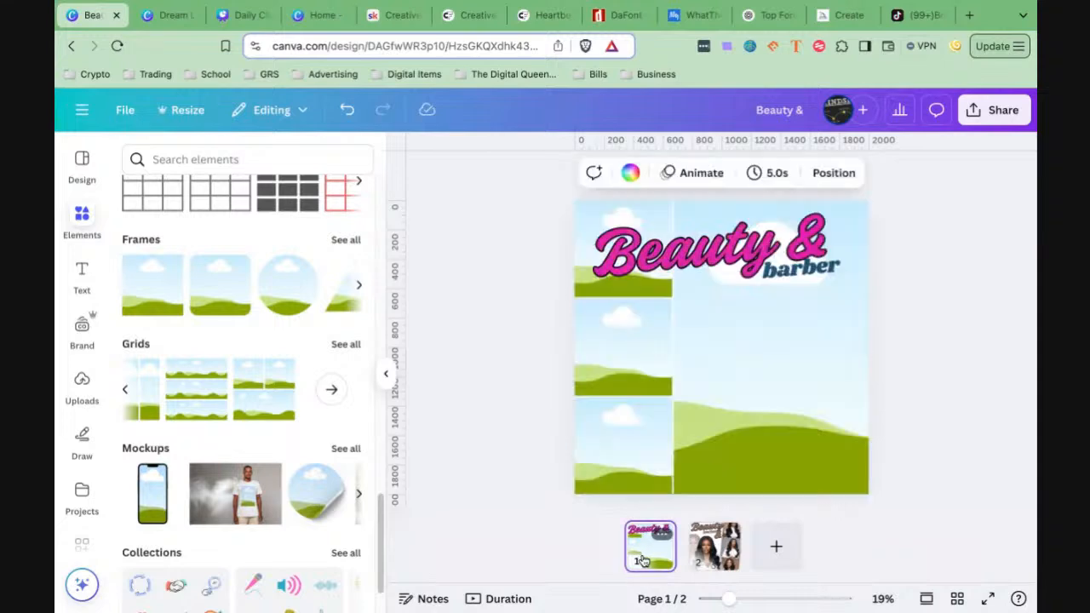
left_click(712, 555)
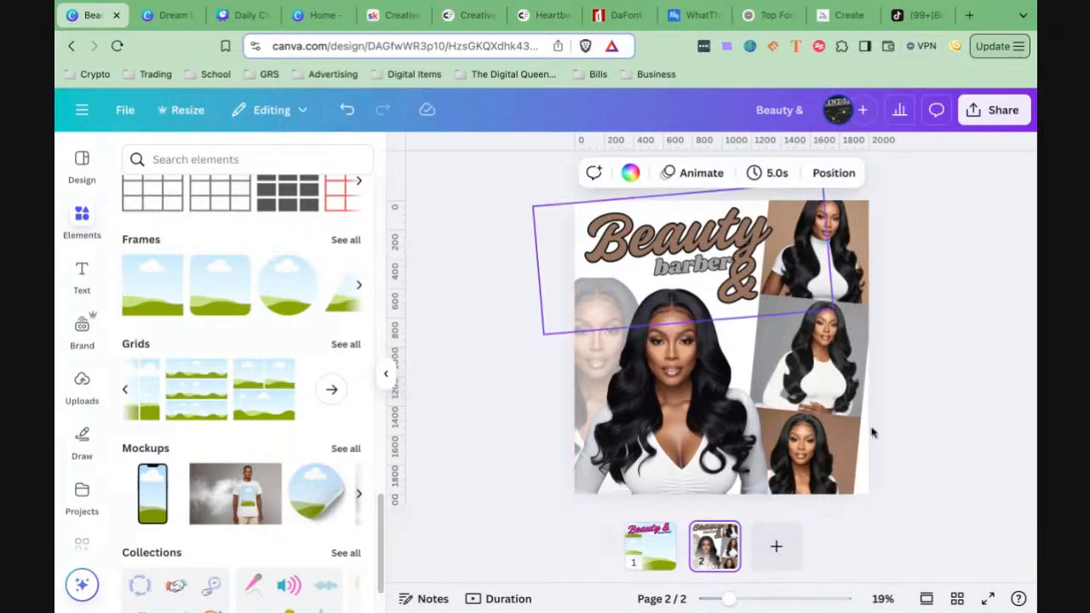
left_click(805, 436)
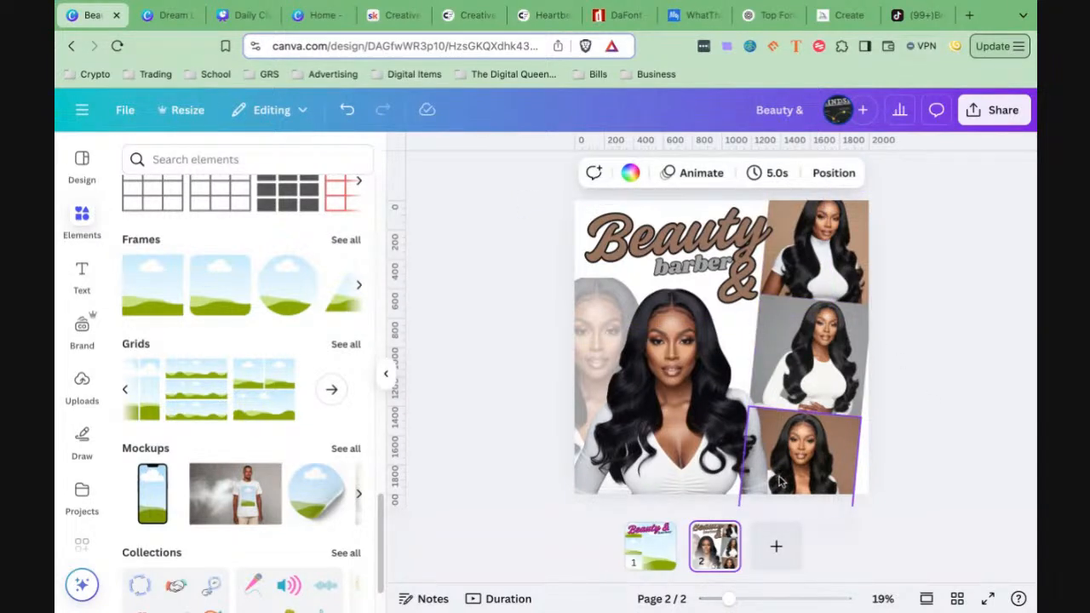
Switch to Dream Lab, dismiss the style choices and examine the newest wig portraits generated in the 3D Render style
left_click(159, 16)
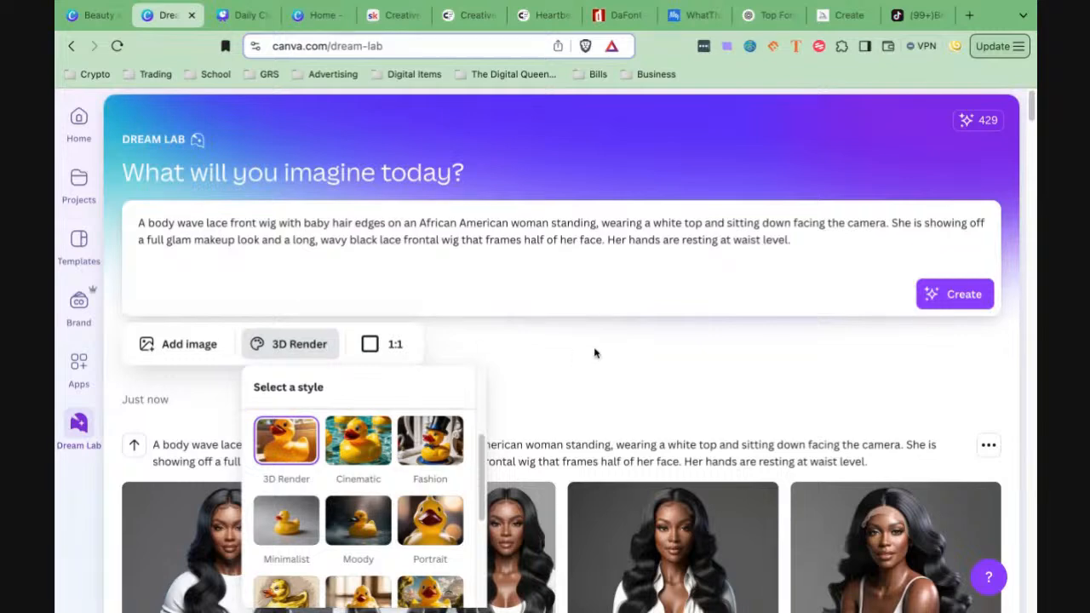
left_click(647, 379)
scroll(566, 430, "down", 2)
scroll(566, 430, "down", 3)
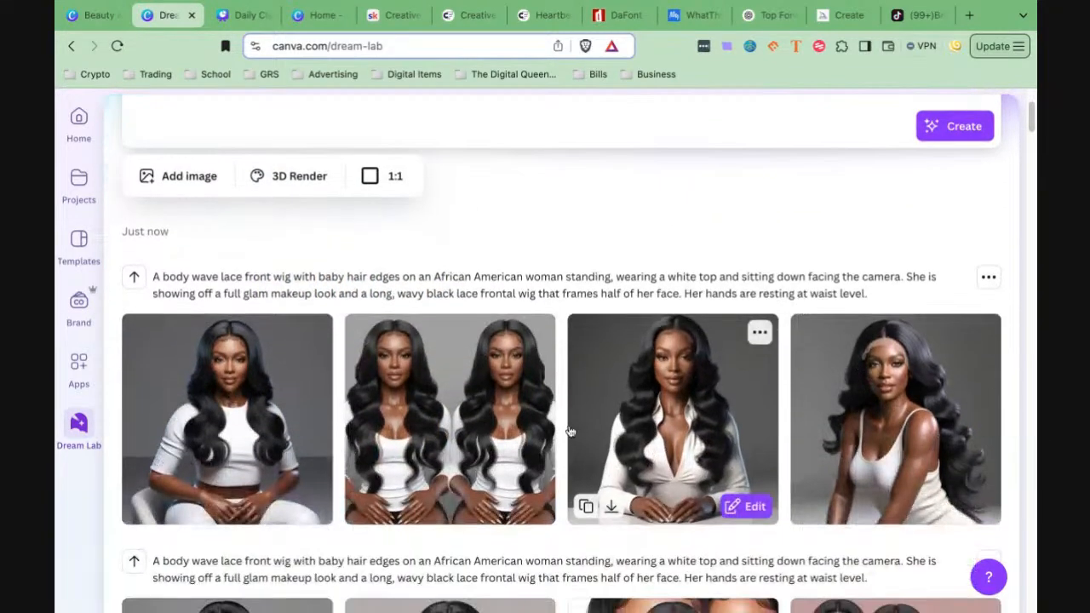
scroll(567, 431, "up", 5)
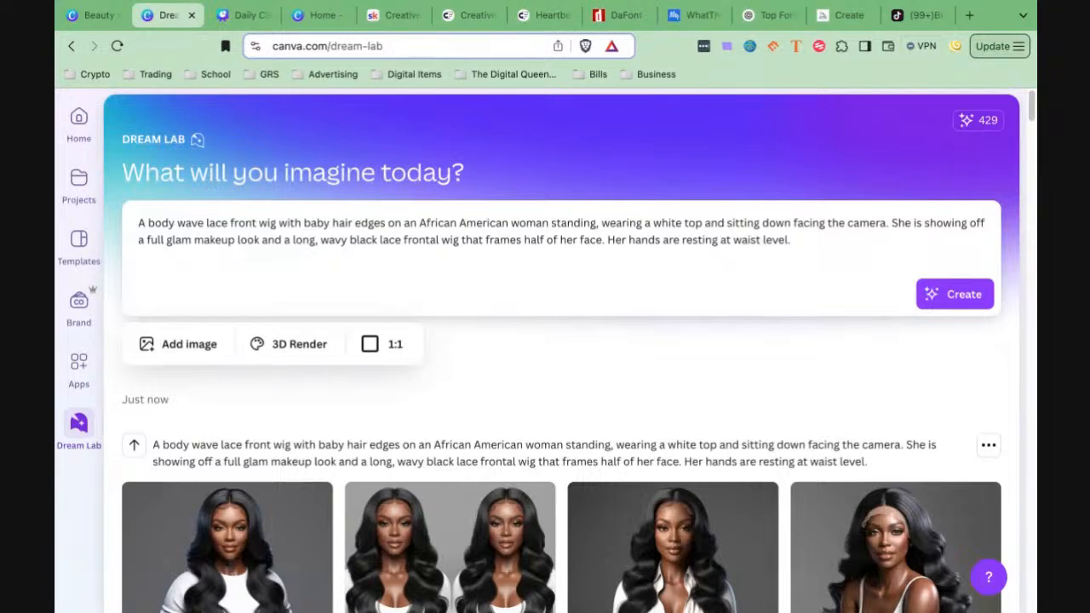
scroll(225, 533, "down", 3)
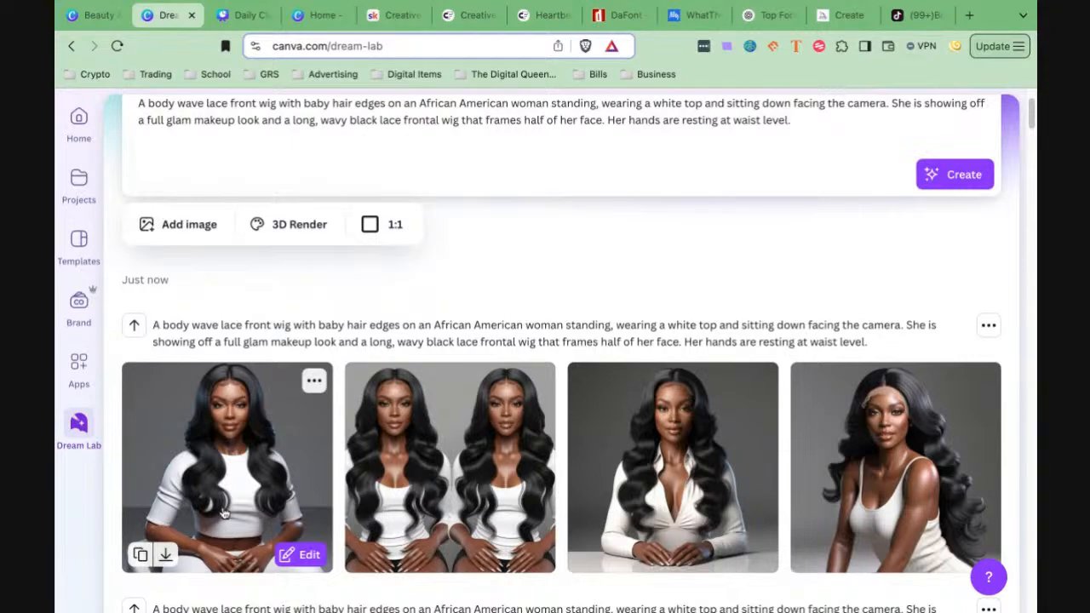
scroll(223, 511, "up", 3)
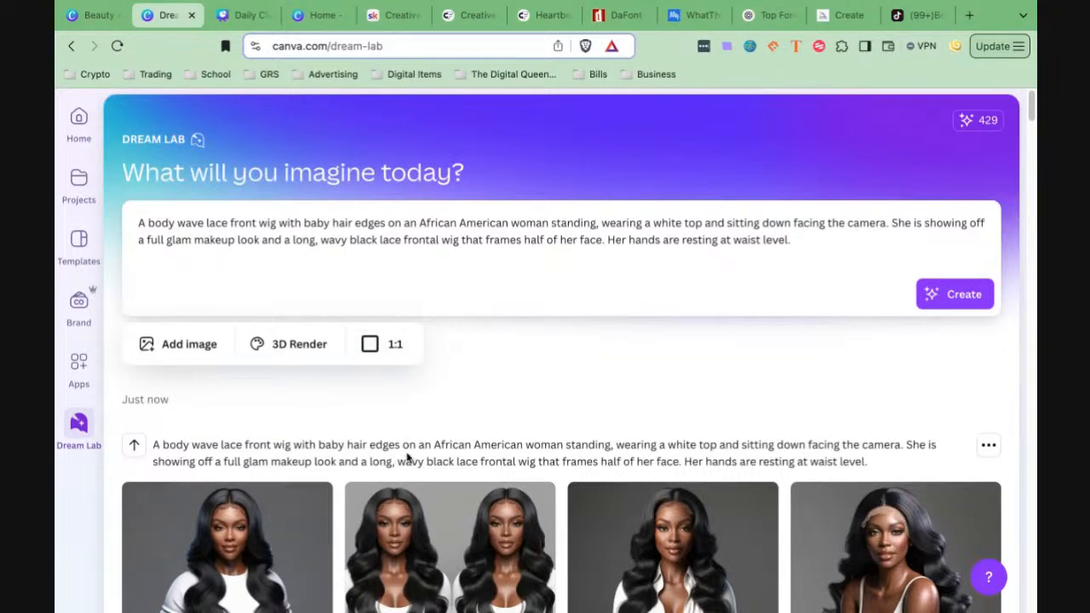
Reuse the earlier prompt about a smiling woman in a salon chair and view the image guidance options
scroll(222, 519, "down", 10)
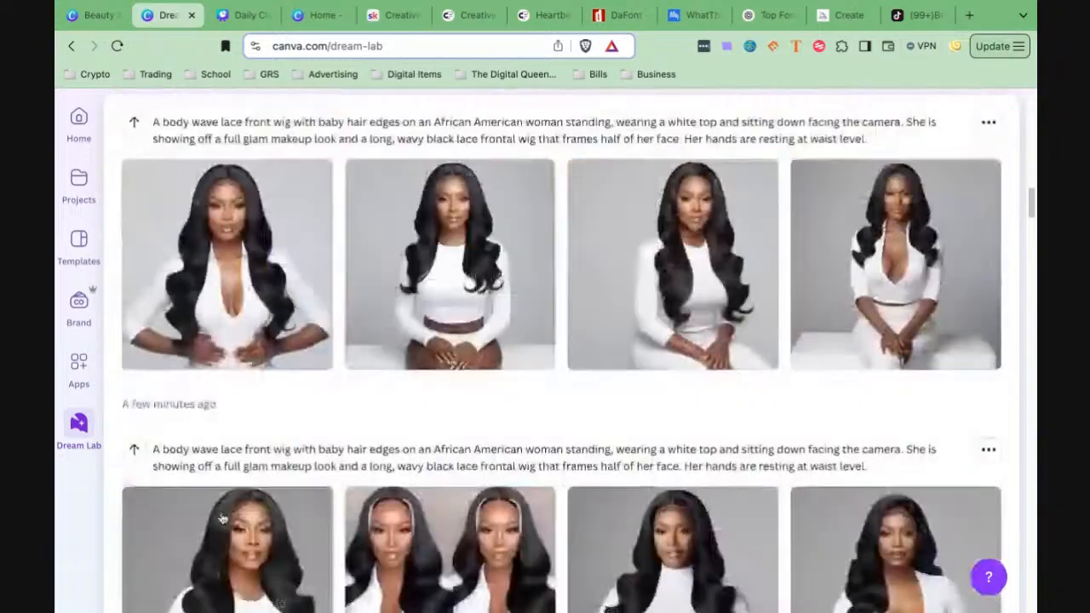
scroll(222, 520, "down", 15)
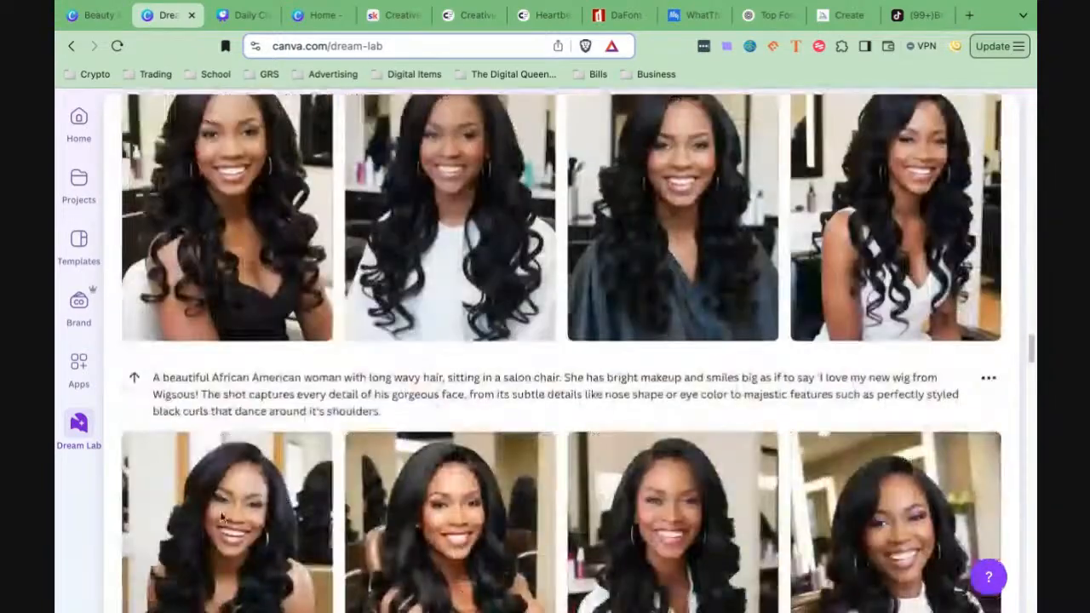
scroll(222, 520, "down", 5)
mouse_move(295, 460)
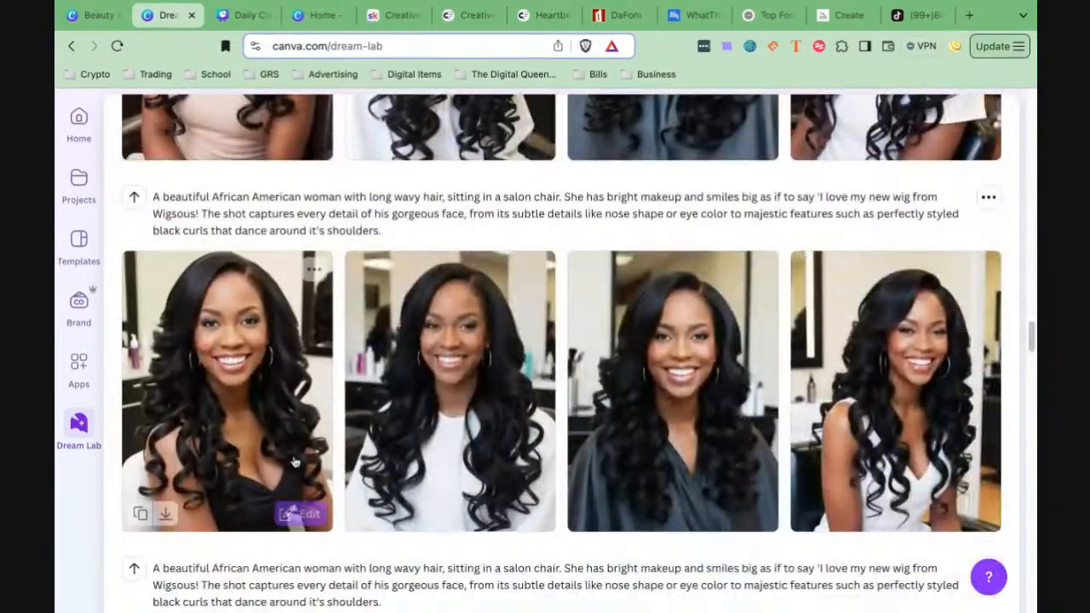
left_click(133, 202)
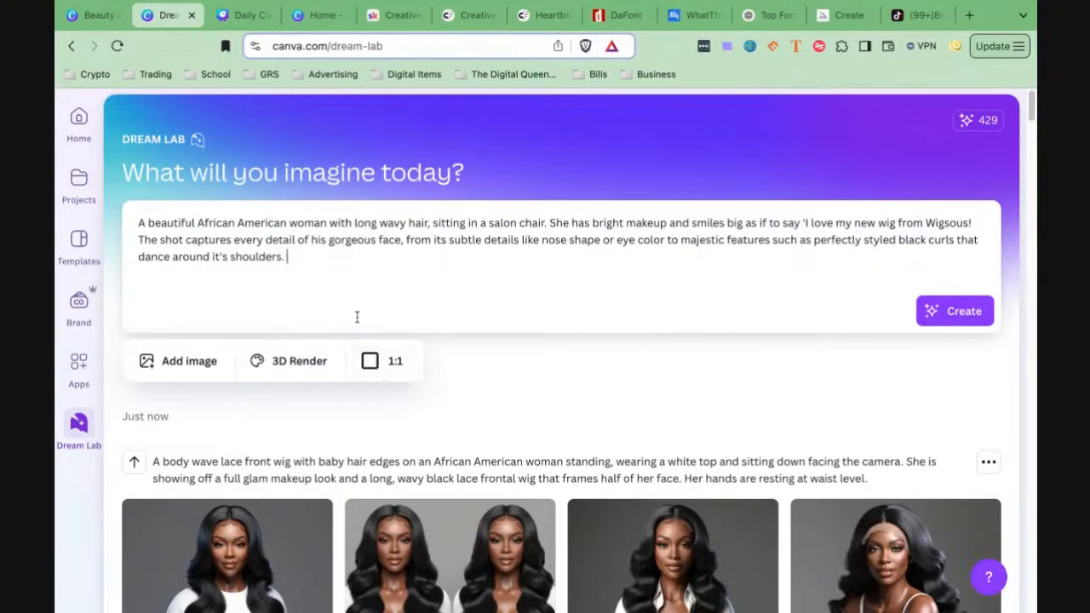
left_click(172, 368)
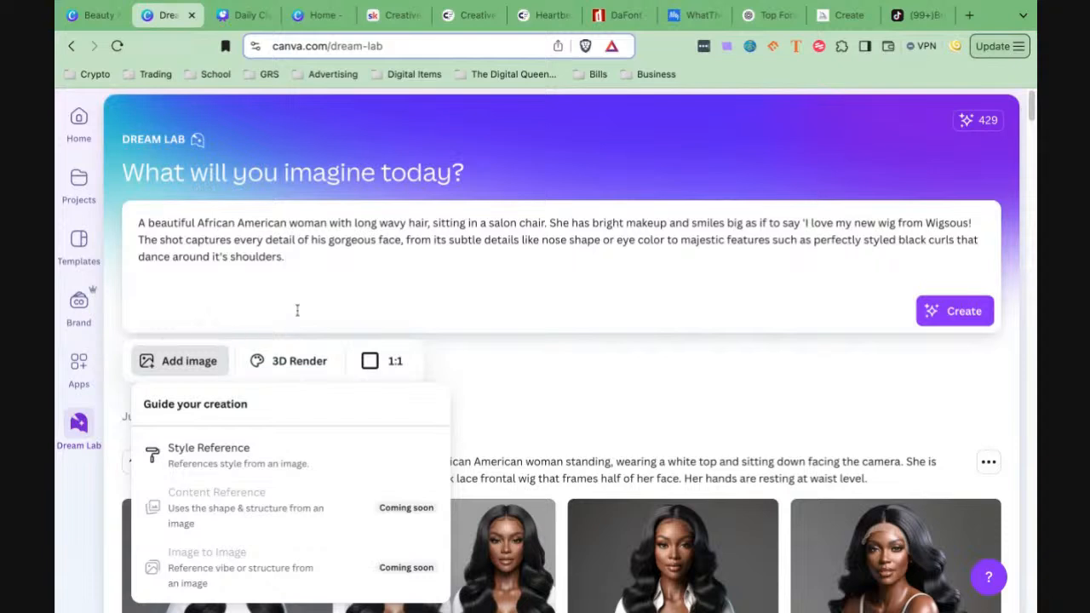
left_click(304, 265)
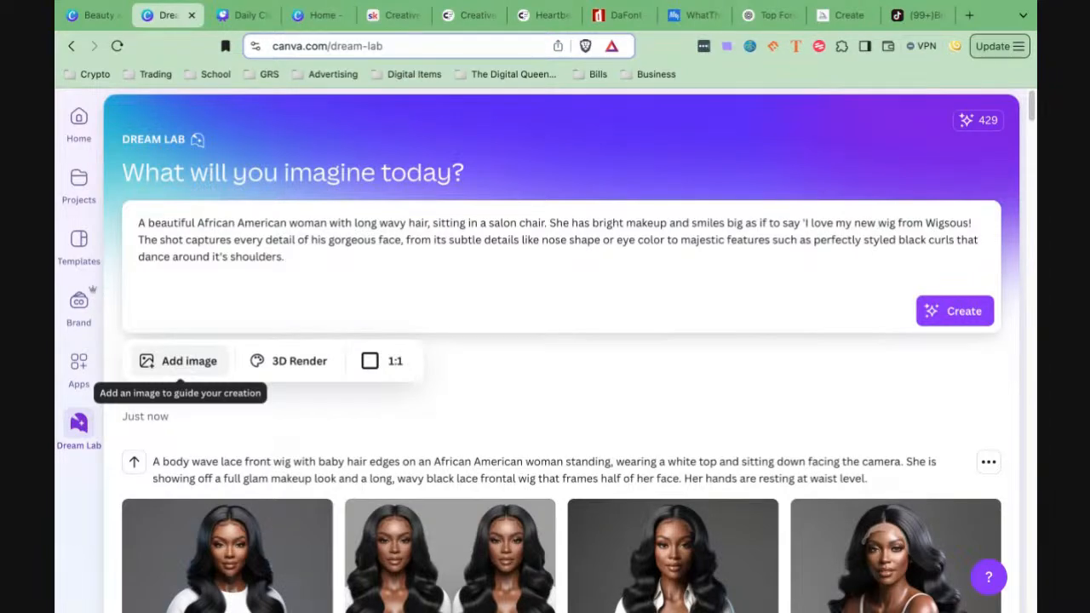
Check the image and generation options in the three-hour-old wig portrait set, and copy its dark-background portrait
scroll(383, 462, "down", 7)
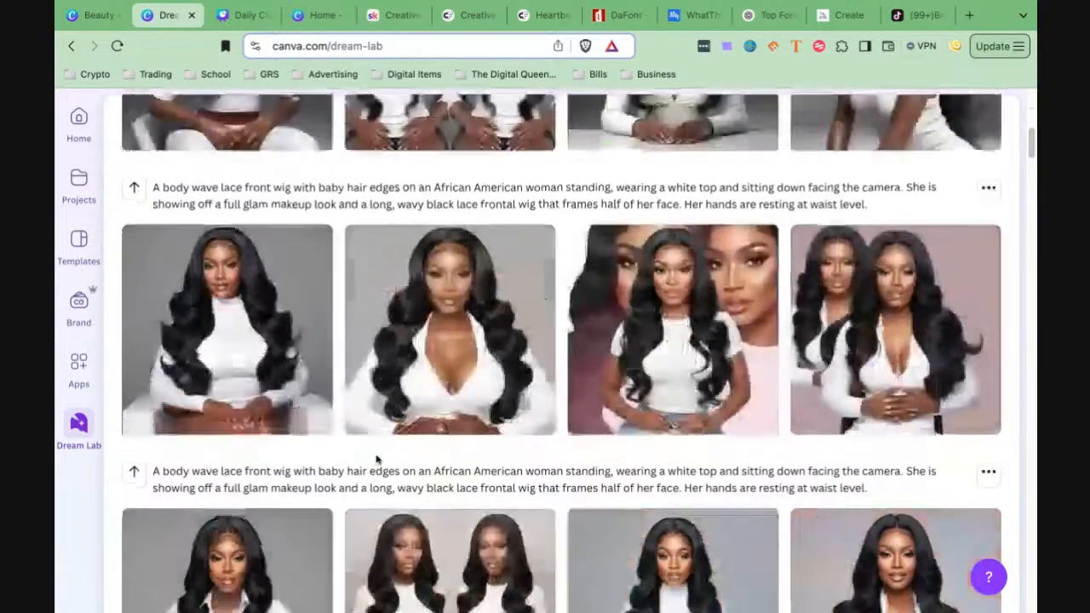
scroll(378, 460, "down", 10)
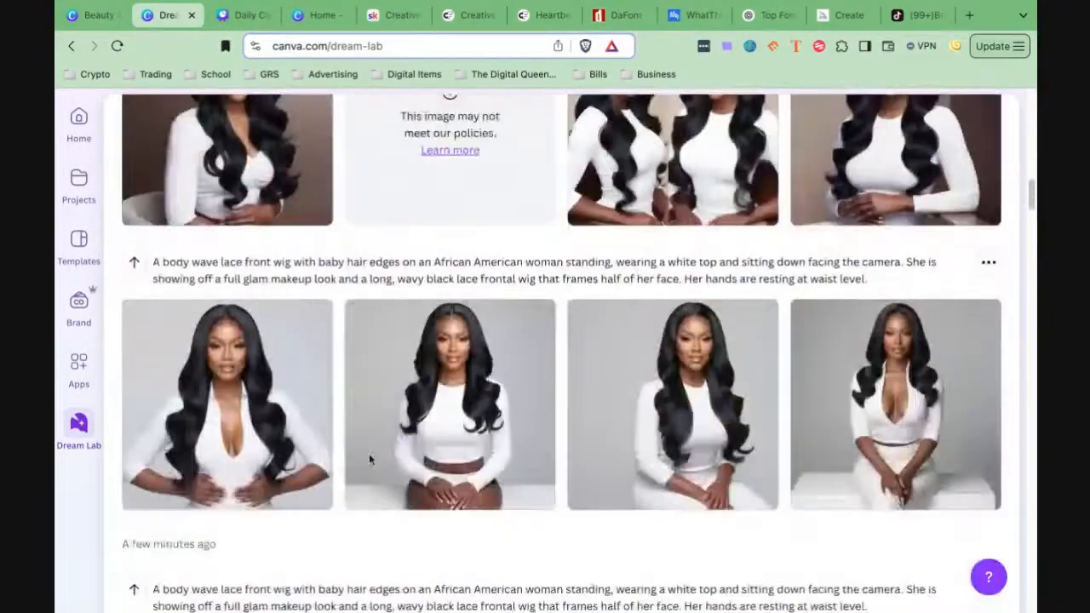
scroll(370, 460, "down", 10)
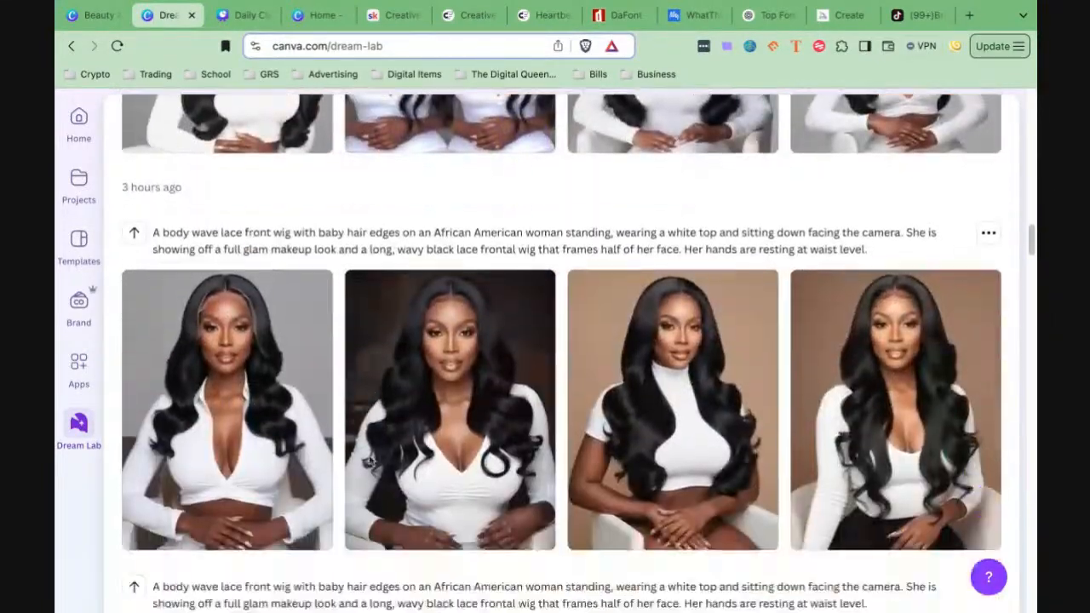
scroll(370, 461, "down", 1)
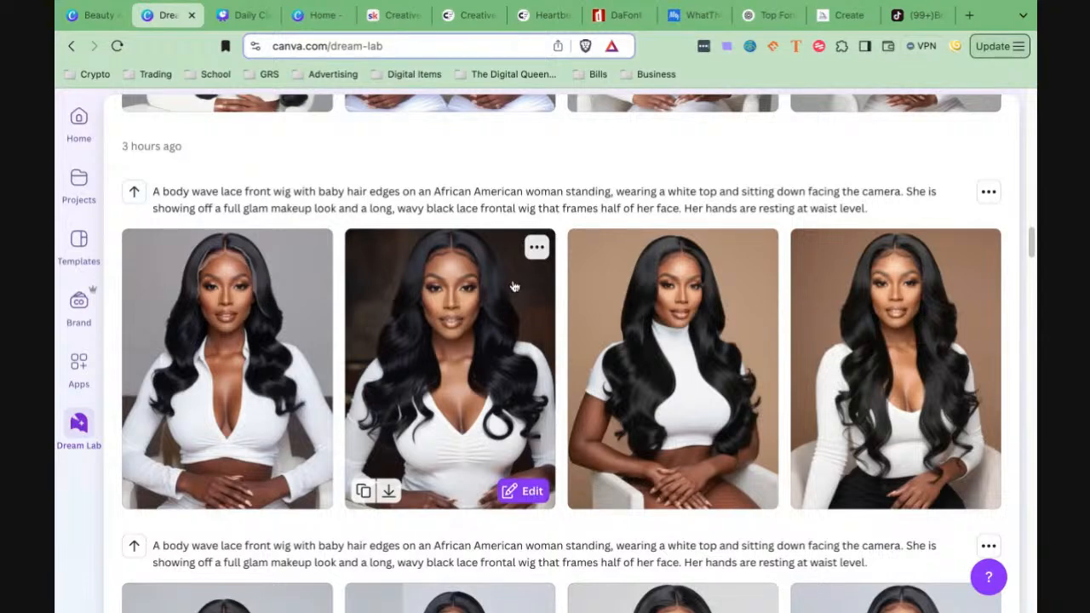
left_click(537, 249)
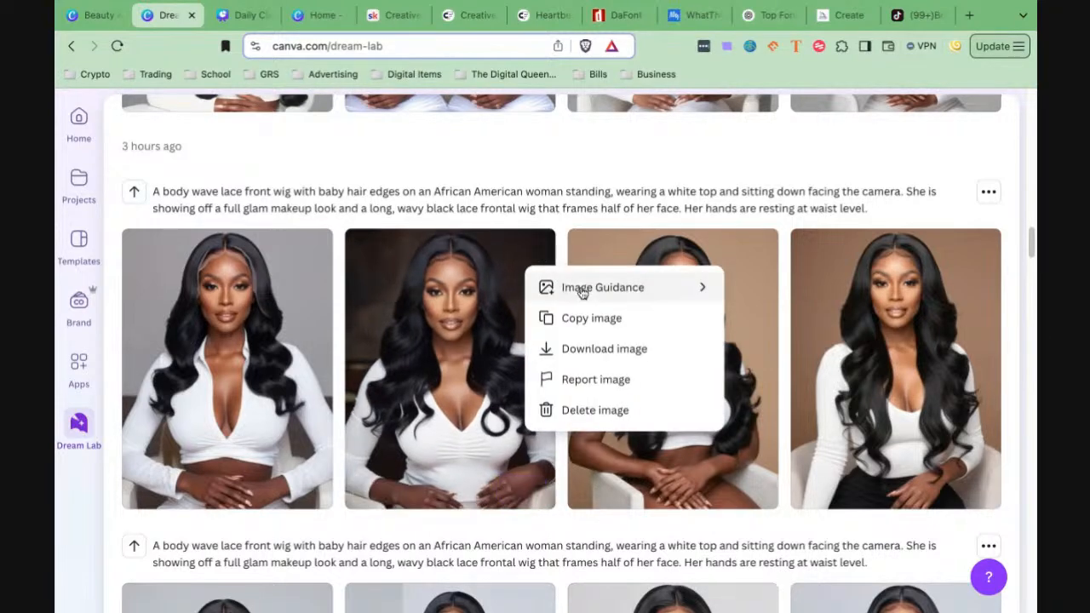
mouse_move(582, 292)
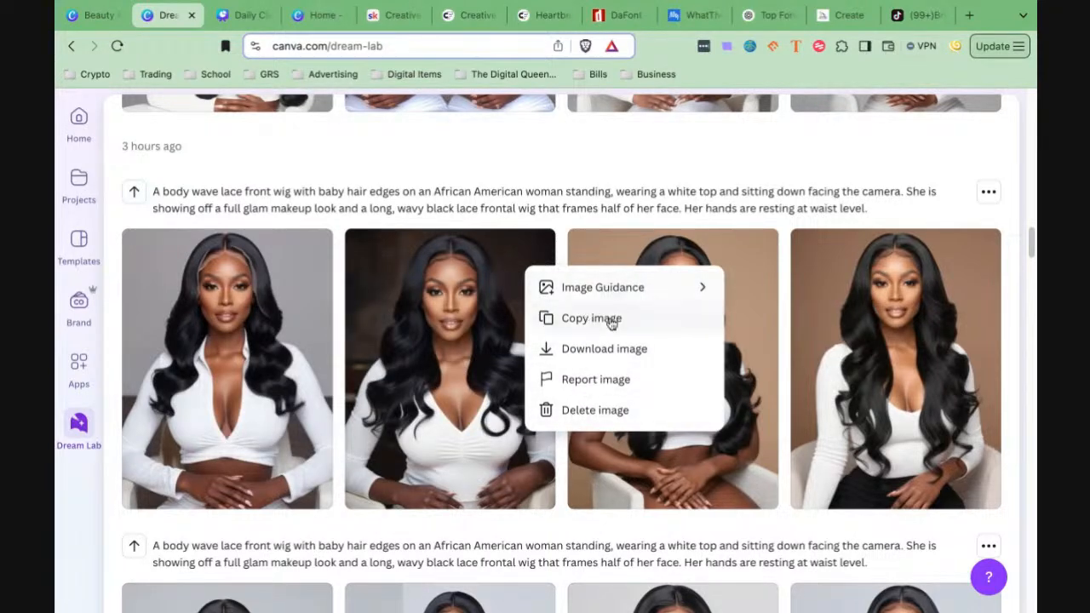
left_click(986, 195)
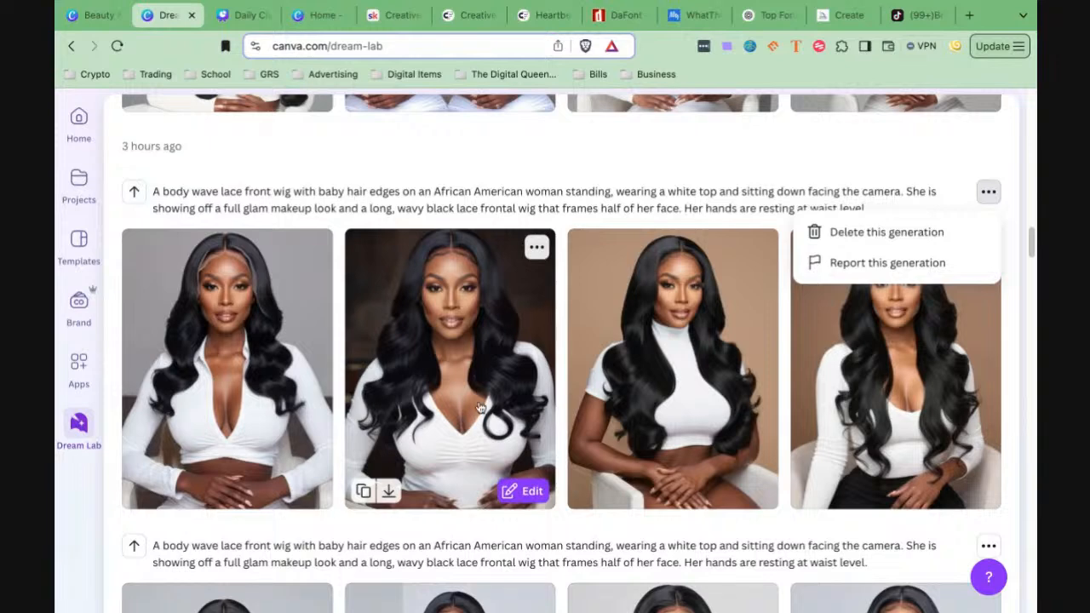
left_click(364, 493)
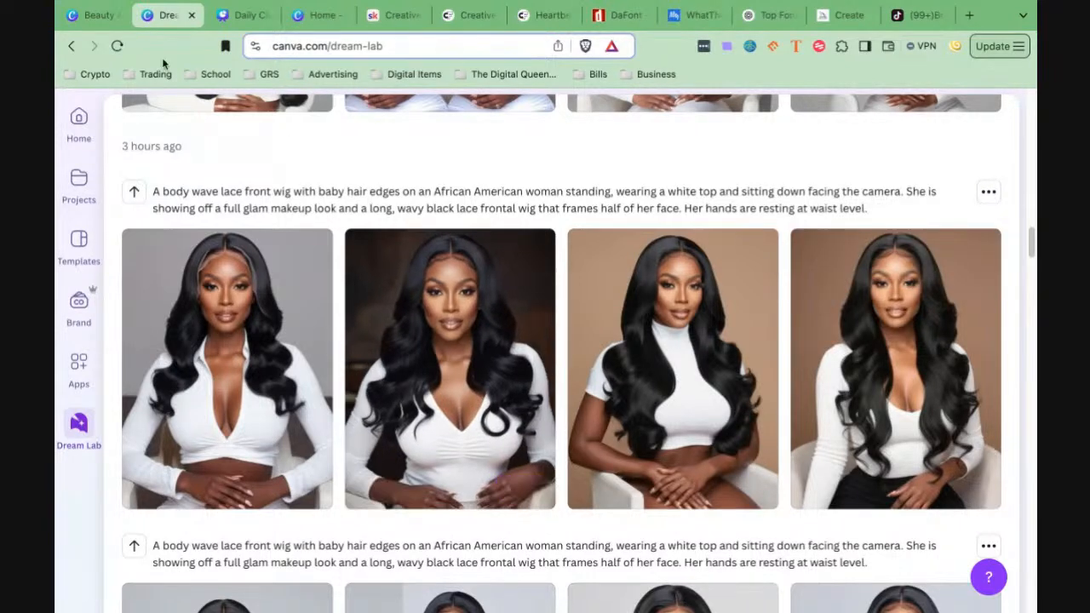
Try placing the copied portrait over the main portrait on page 2 of the "Beauty &" flyer, and delete it
left_click(94, 17)
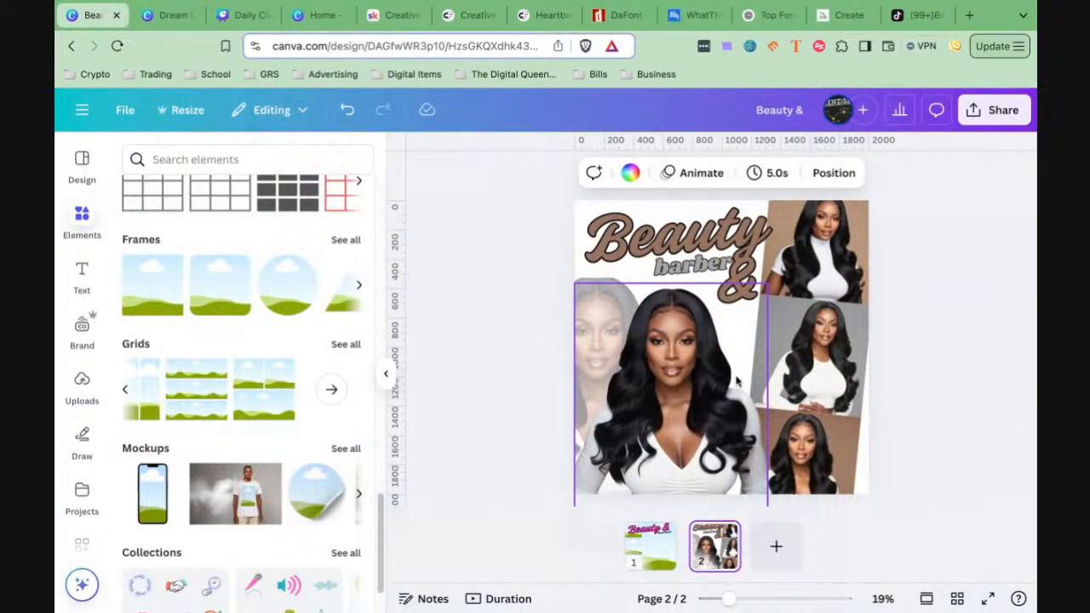
right_click(639, 300)
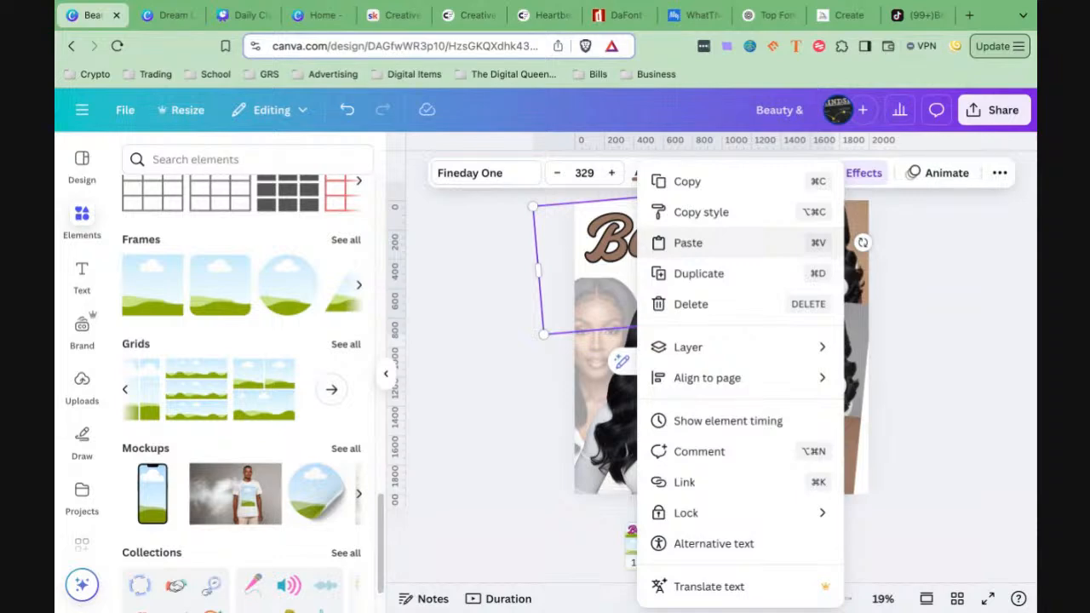
left_click(686, 245)
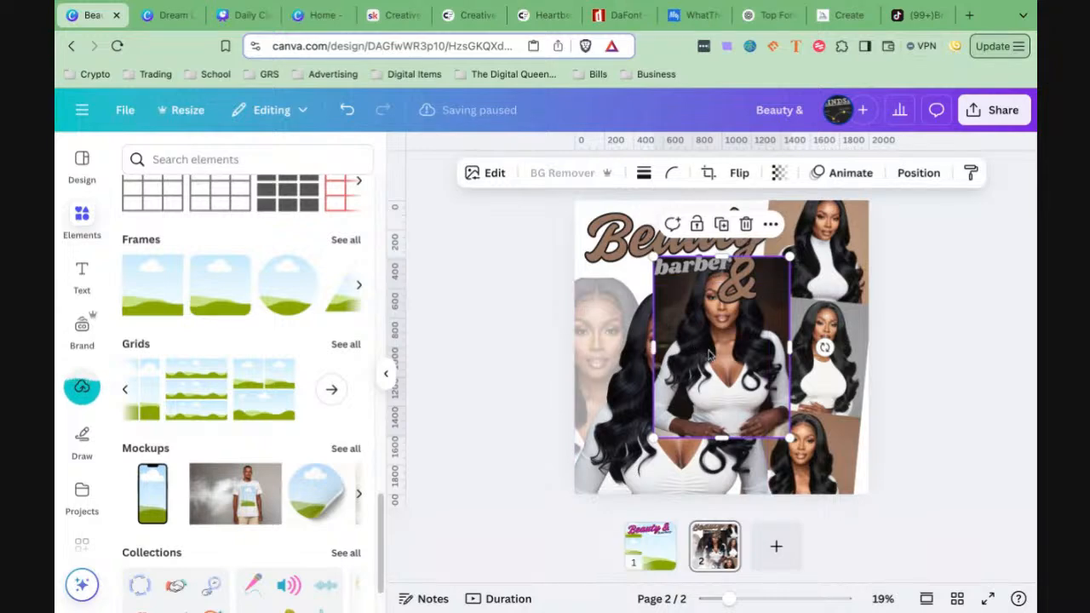
left_click_drag(711, 355, 648, 398)
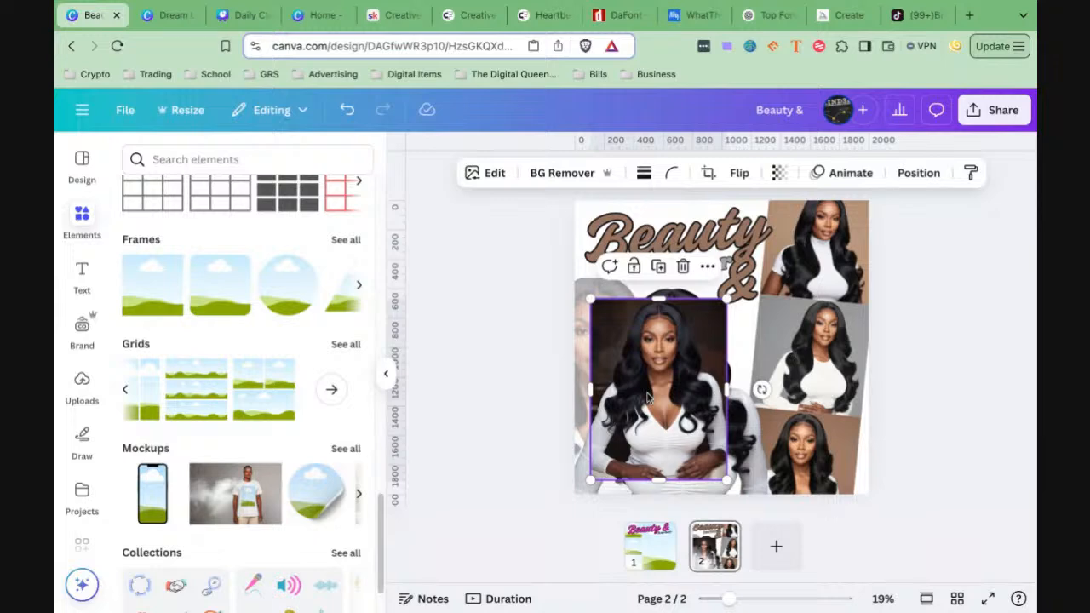
key("Delete")
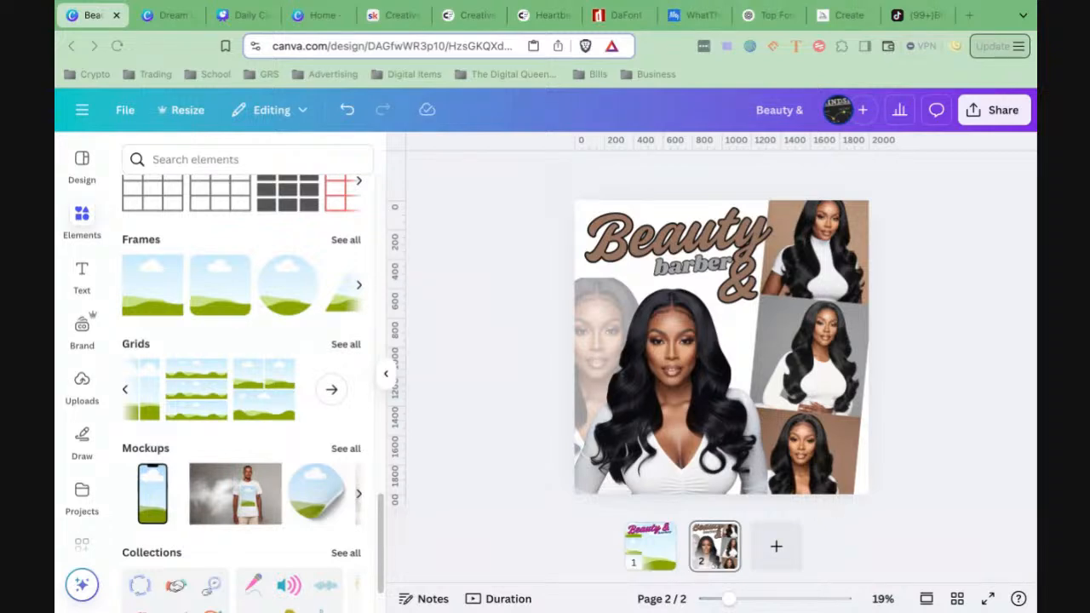
Switch to the shared "Mega AI Prompt Collection" folder in Google Drive and look through its prompt guide PDFs
left_click_drag(680, 117, 510, 20)
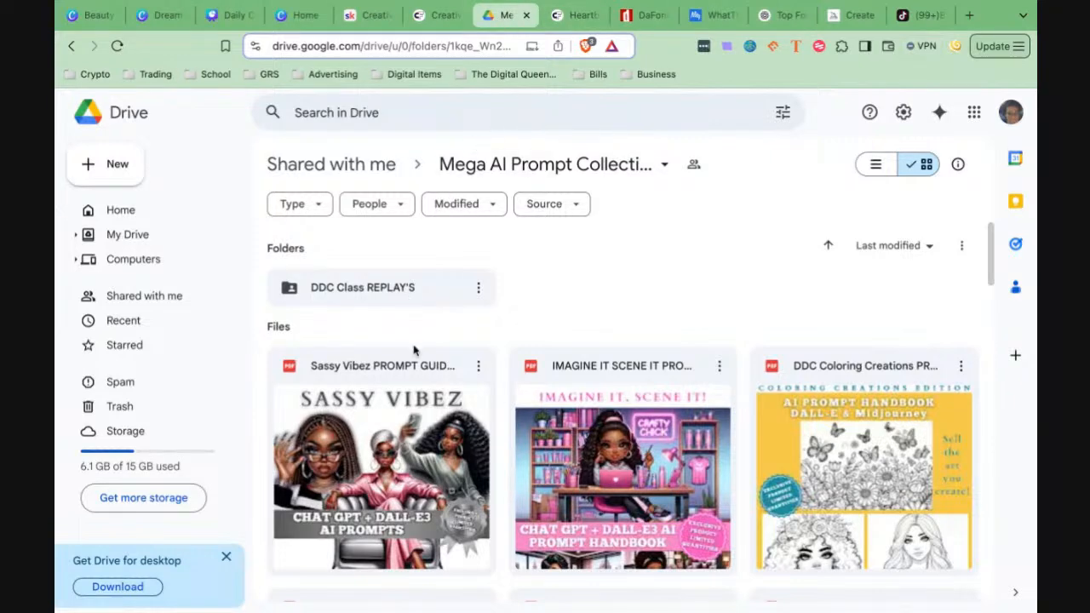
scroll(331, 281, "down", 1)
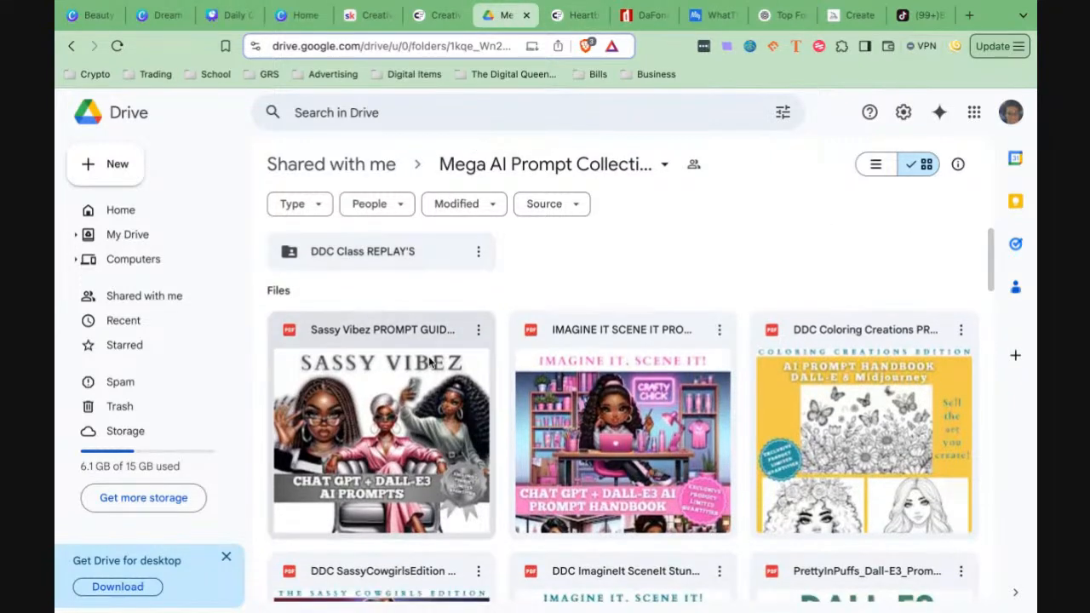
scroll(432, 362, "down", 5)
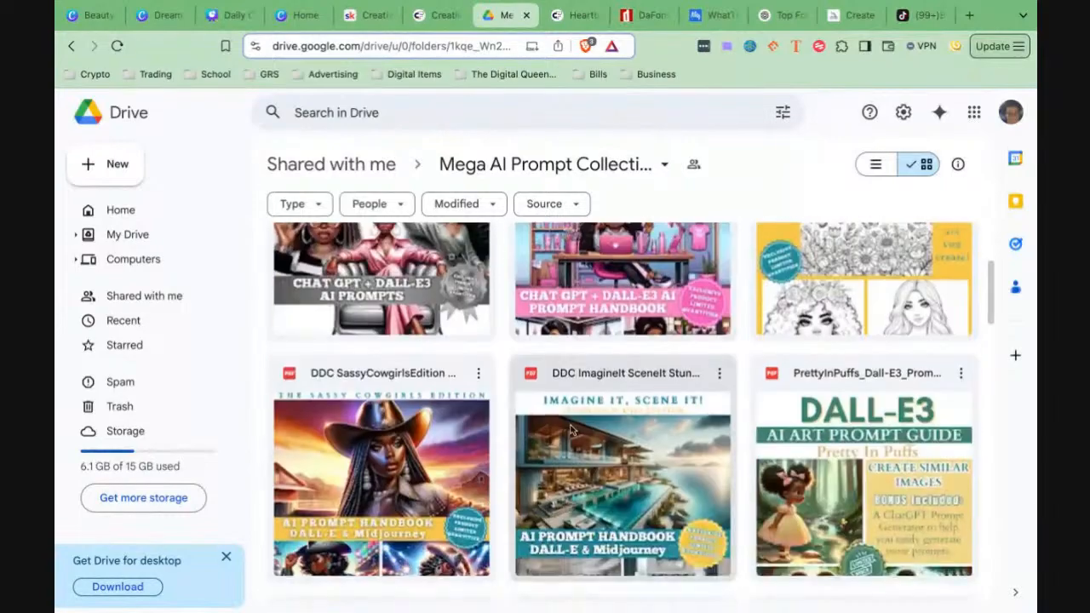
scroll(570, 430, "down", 12)
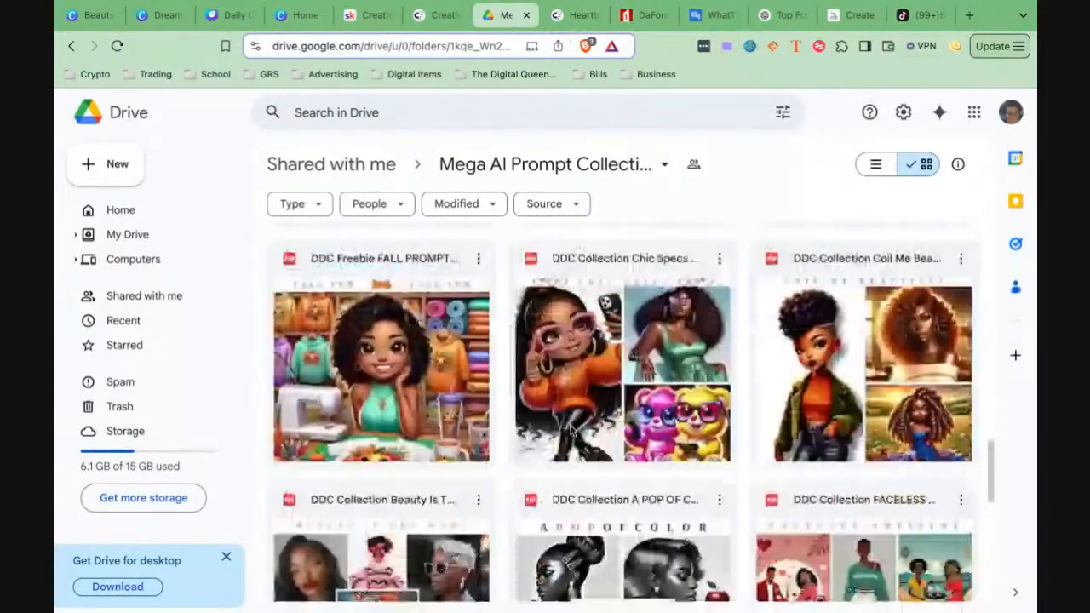
scroll(571, 430, "down", 13)
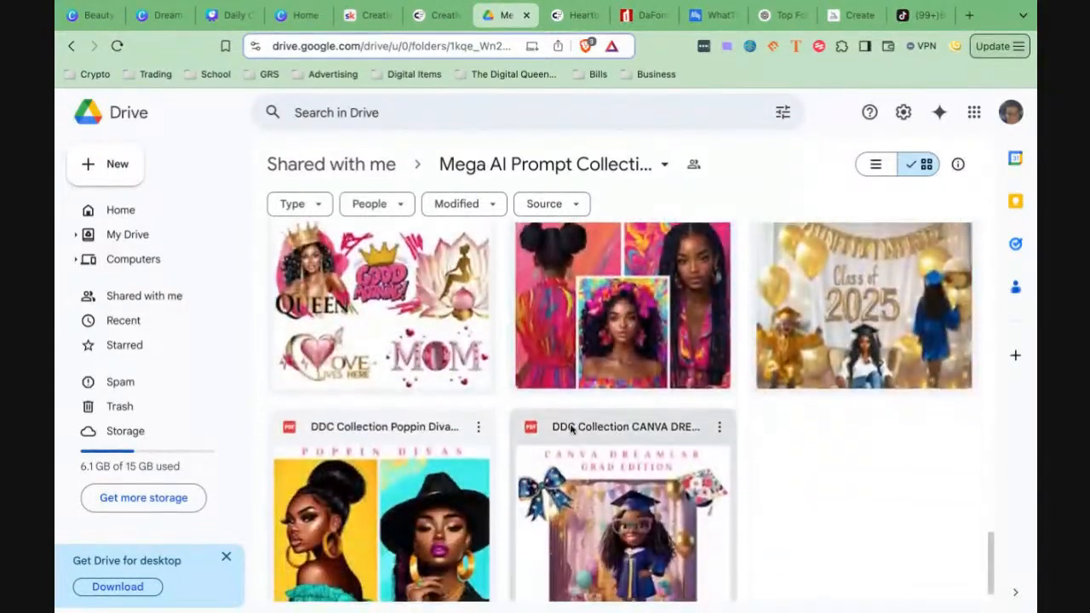
scroll(571, 430, "up", 10)
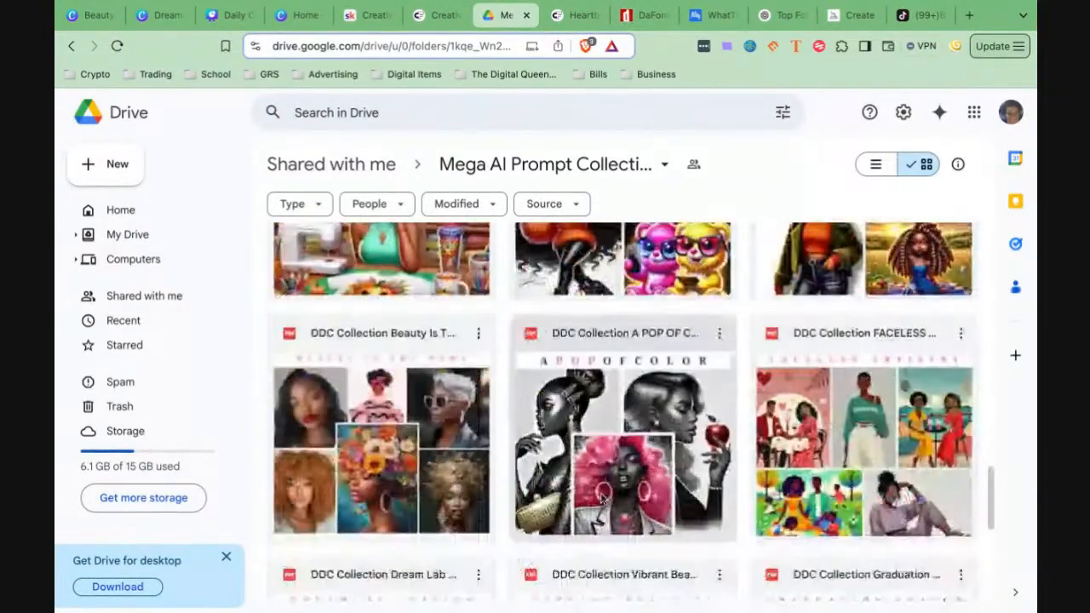
Open the "A Pop of Color" prompt guide PDF and read through its disclaimer and illustrated prompt pages up to page 6
left_click(600, 440)
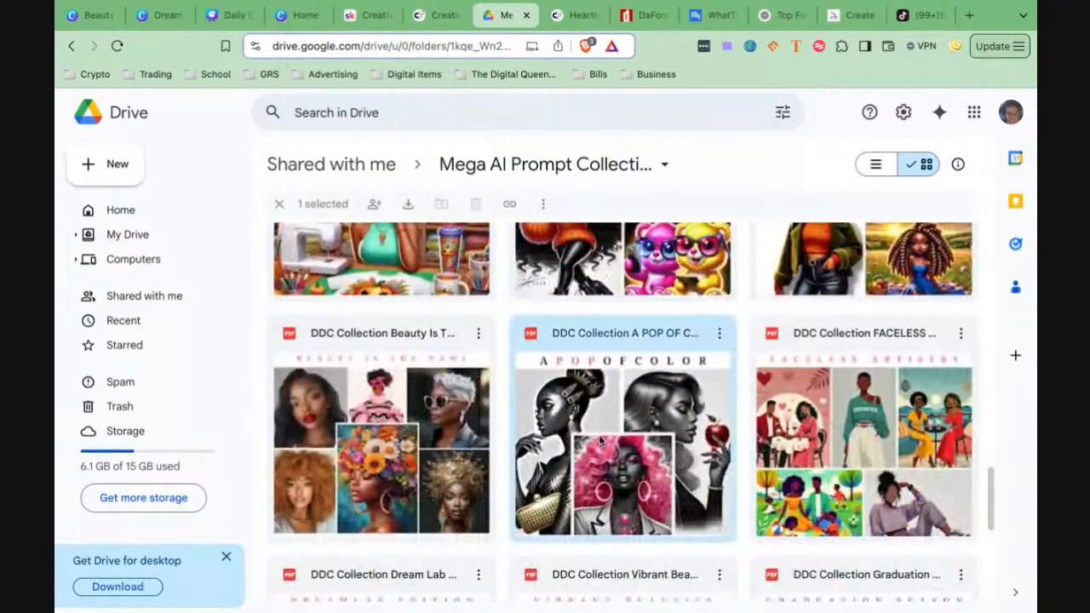
double_click(597, 428)
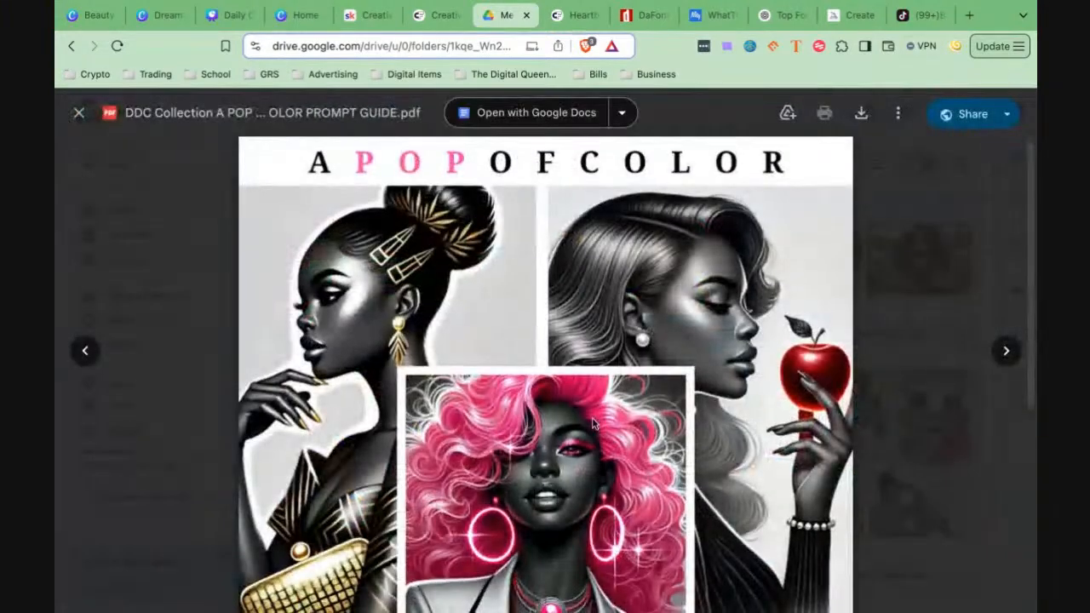
scroll(592, 418, "down", 10)
scroll(594, 422, "down", 6)
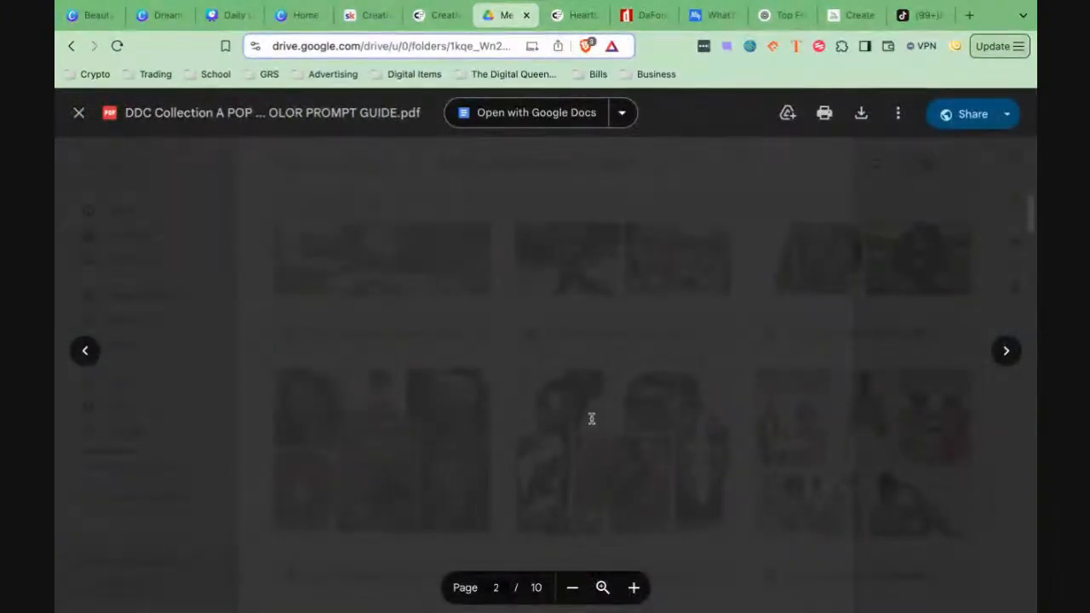
scroll(592, 420, "down", 10)
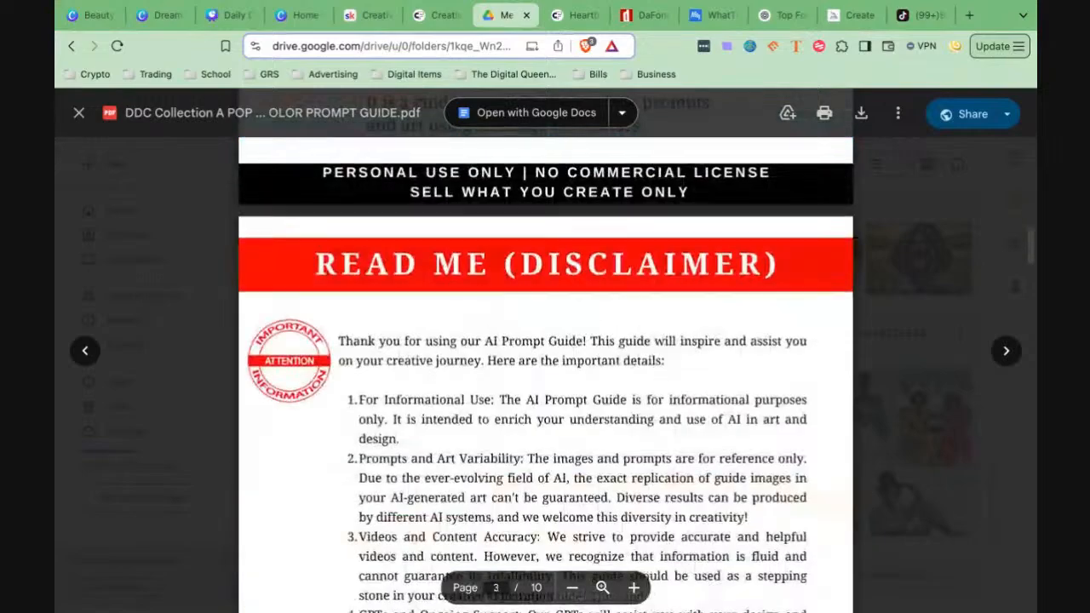
scroll(545, 375, "down", 10)
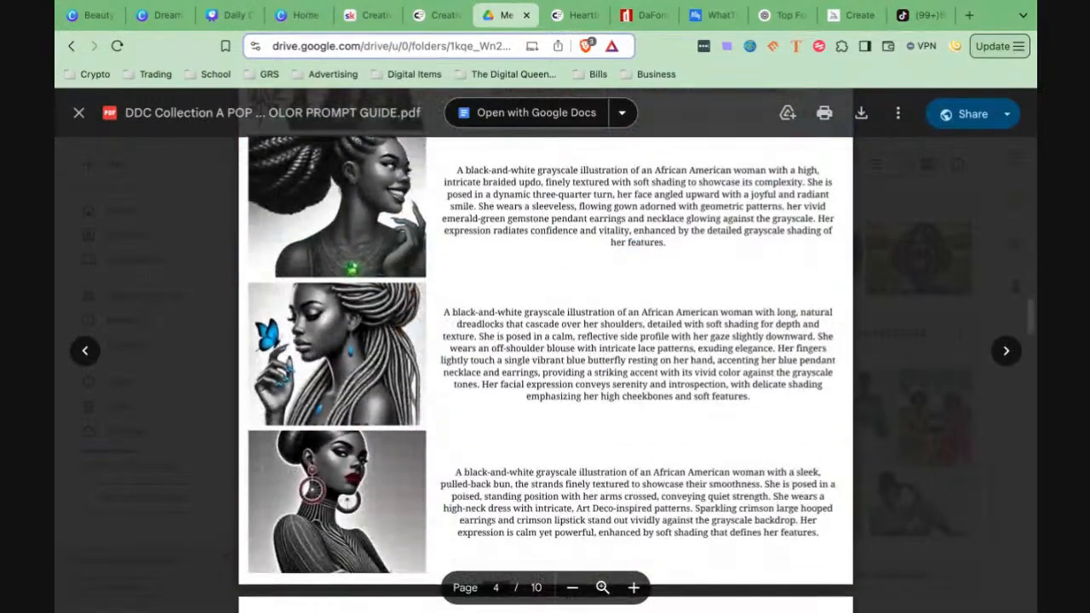
scroll(545, 375, "down", 10)
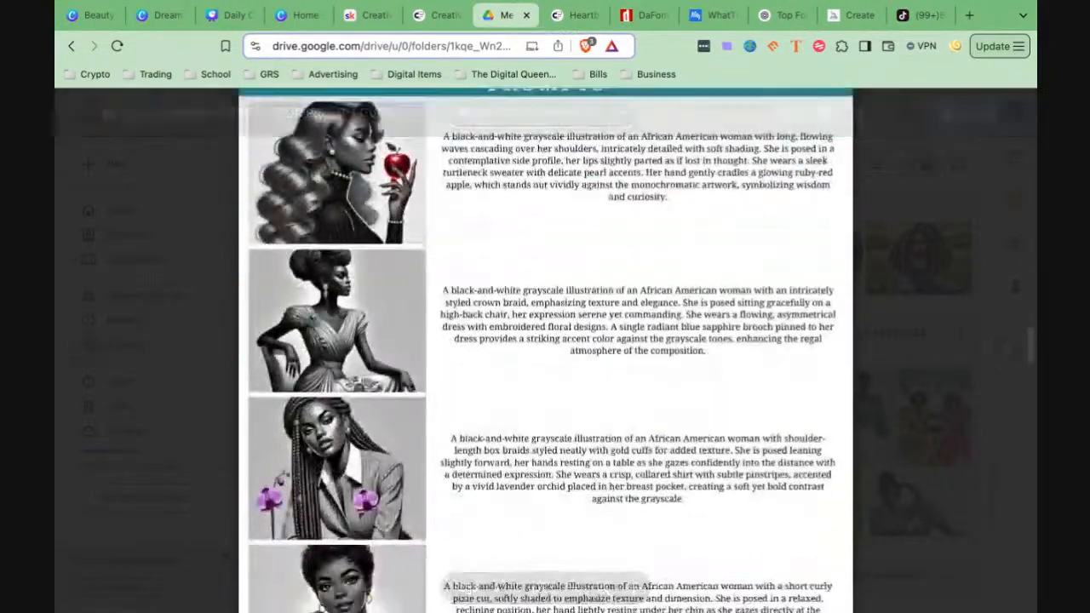
scroll(487, 340, "down", 5)
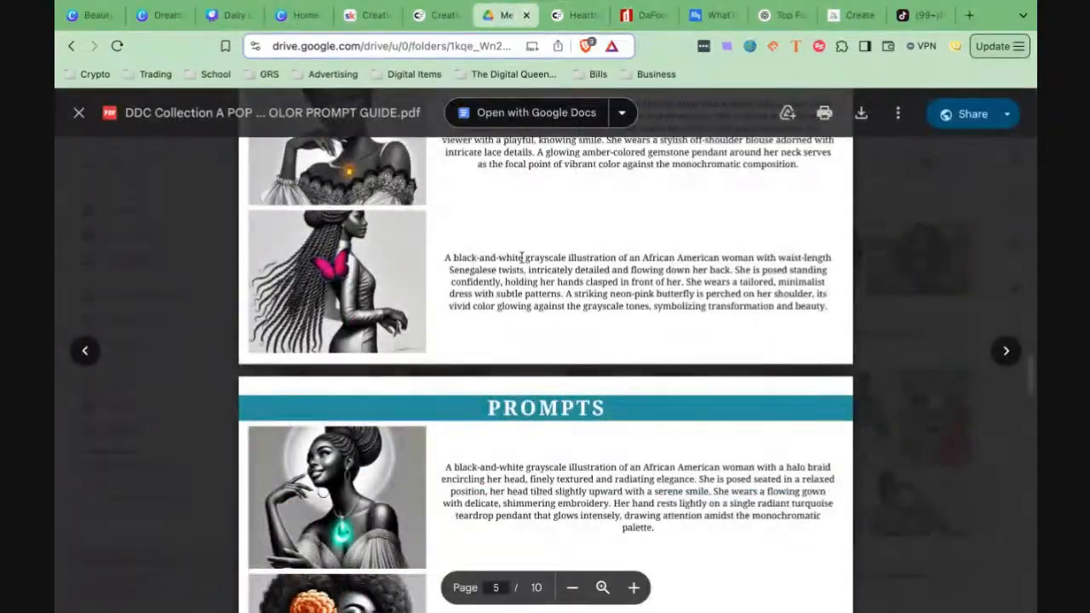
scroll(515, 353, "down", 1)
scroll(515, 354, "down", 9)
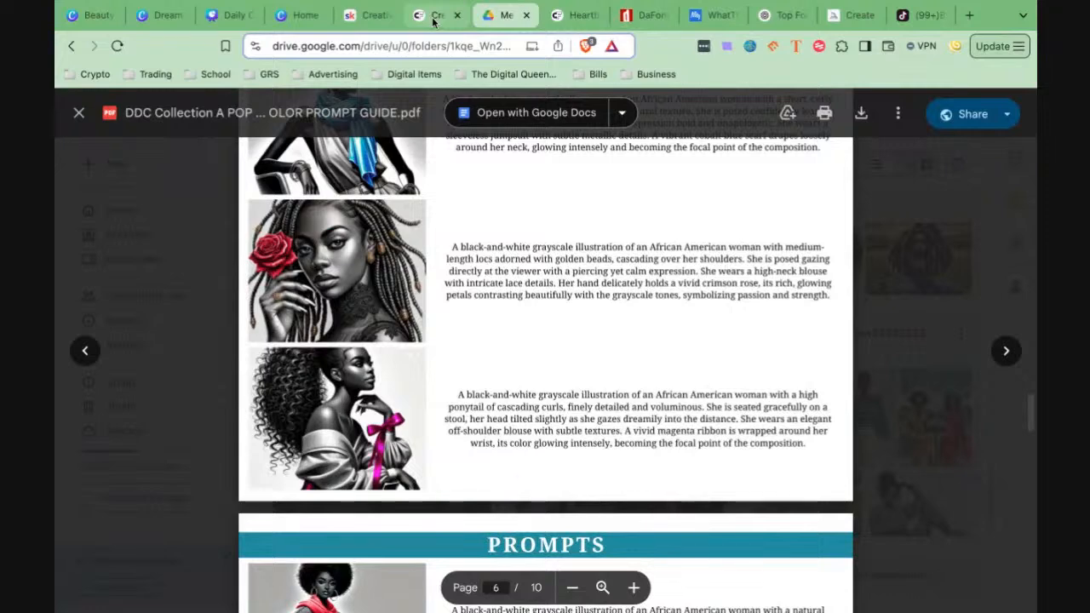
left_click(915, 16)
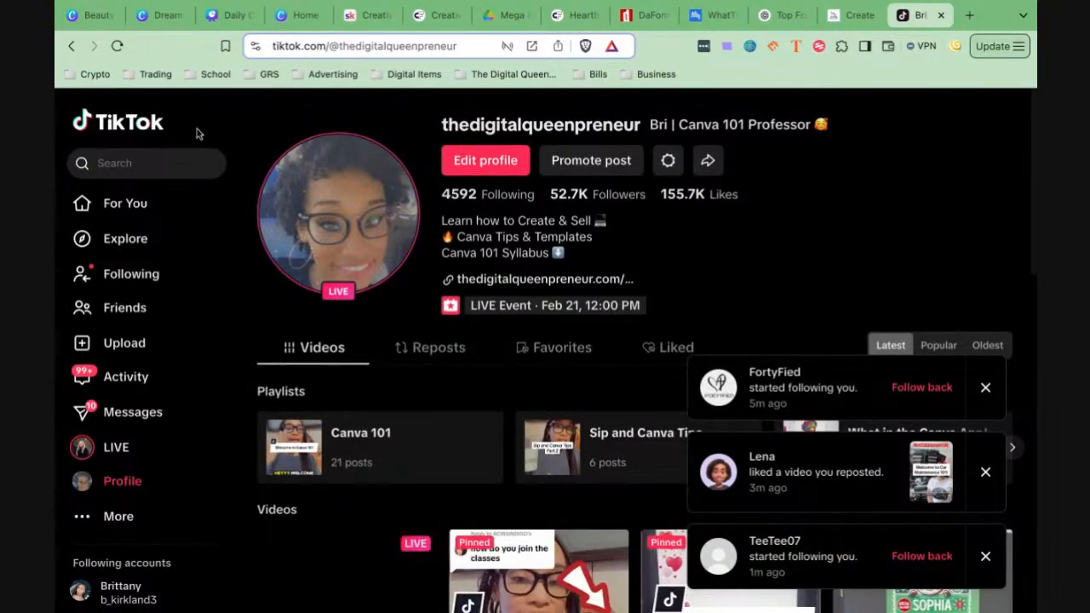
left_click(141, 164)
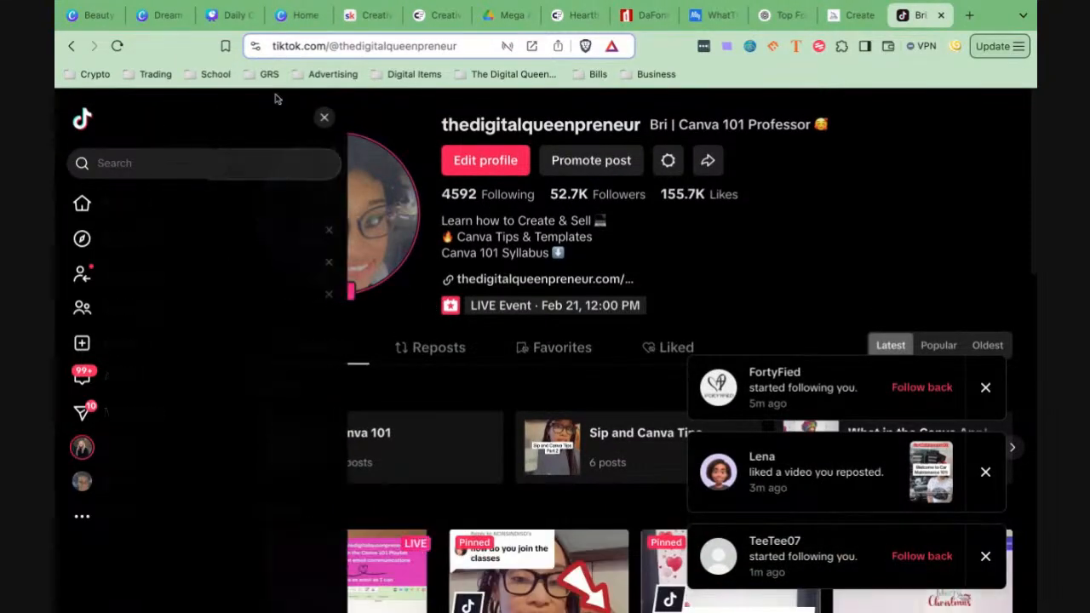
left_click(349, 47)
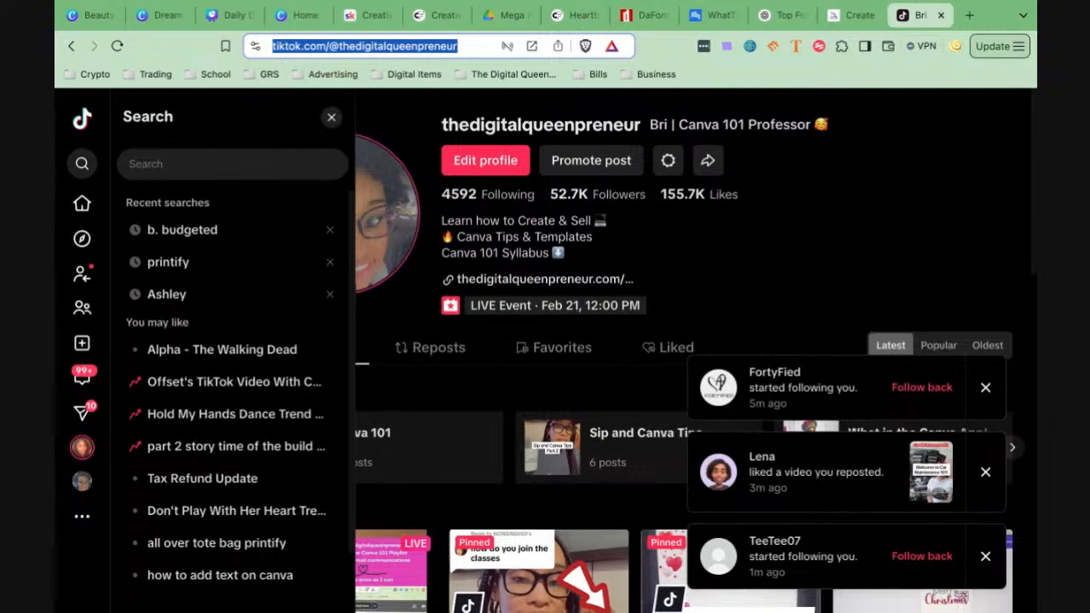
Open TikTok in a new browser tab, search for "ash" and view the digitaldreamlandzco profile
left_click(970, 19)
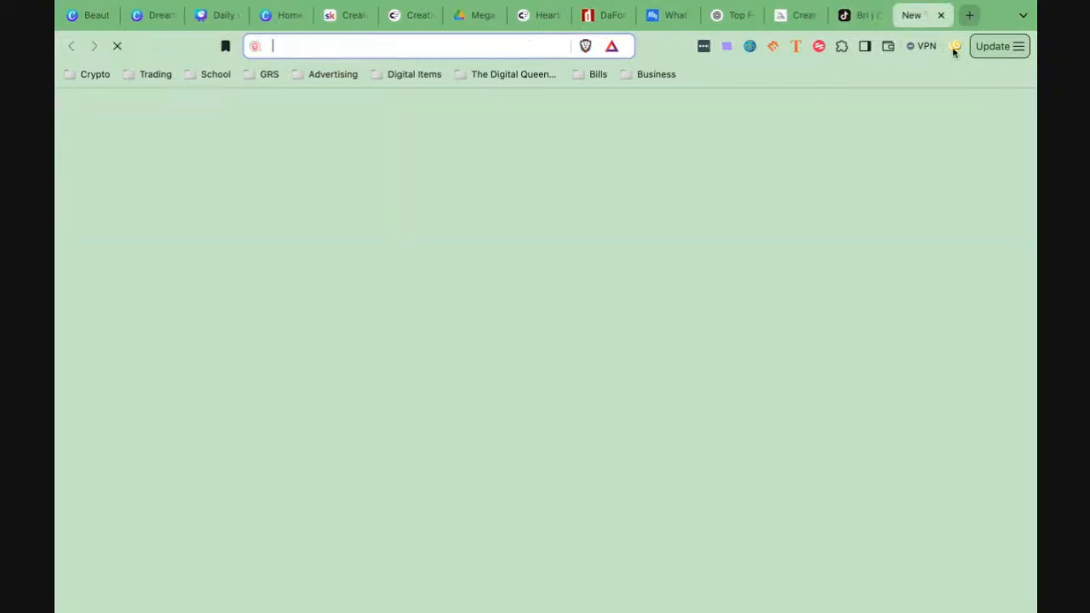
type("tik")
key("Return")
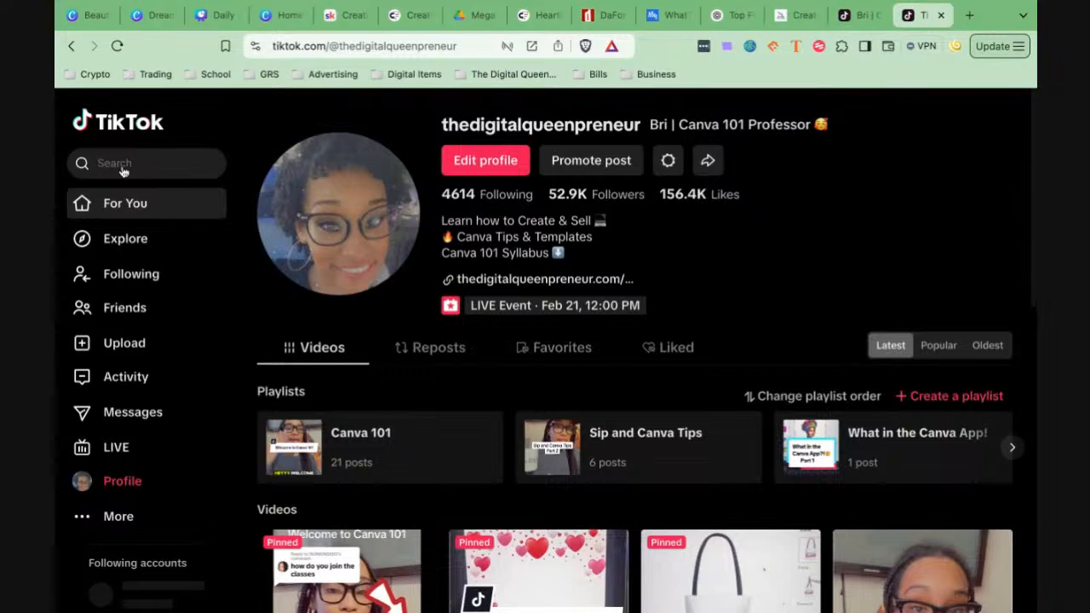
left_click(115, 165)
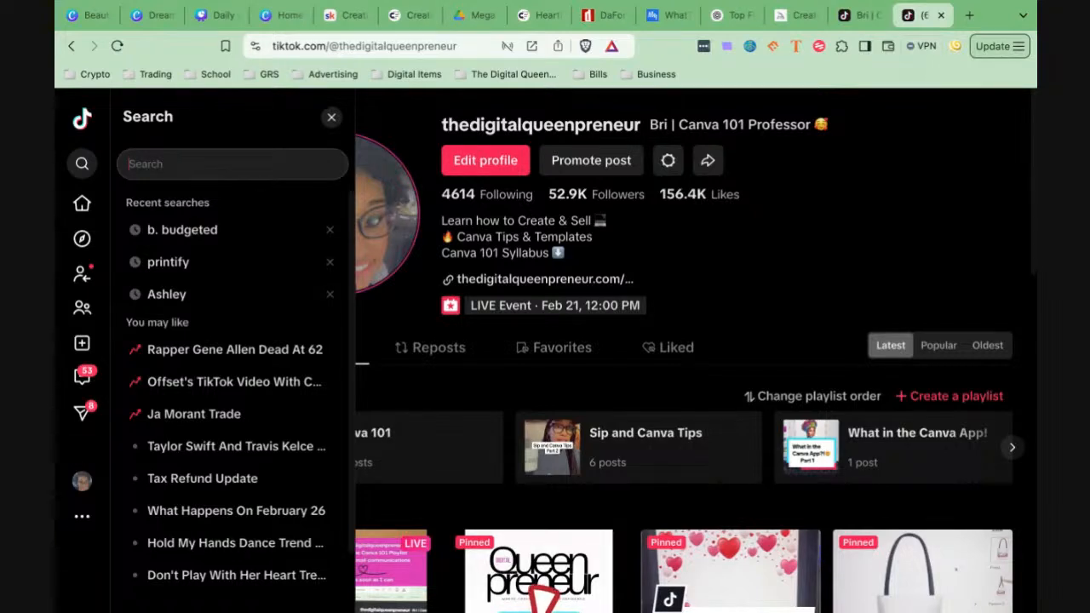
type("ash")
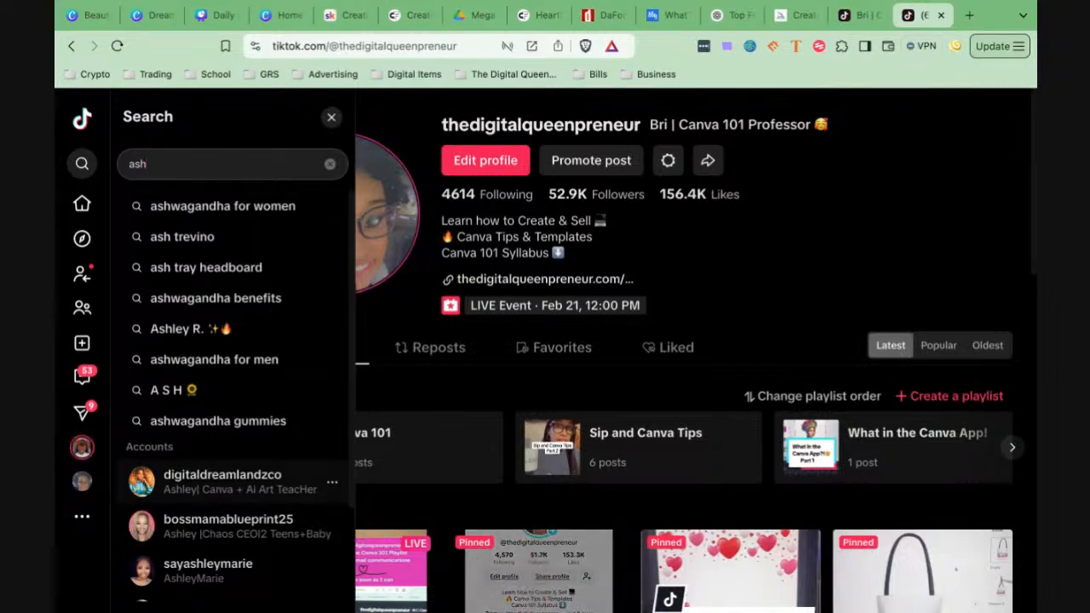
left_click(219, 489)
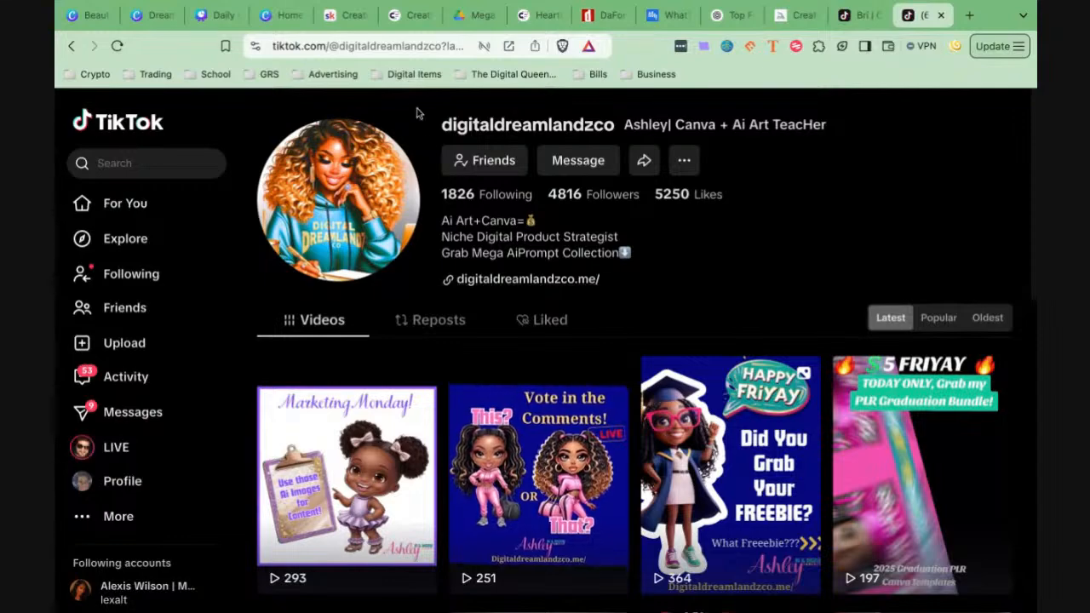
Return to the "A Pop of Color" guide in Google Drive and go back through its pages to the cover
left_click(459, 17)
scroll(468, 321, "up", 10)
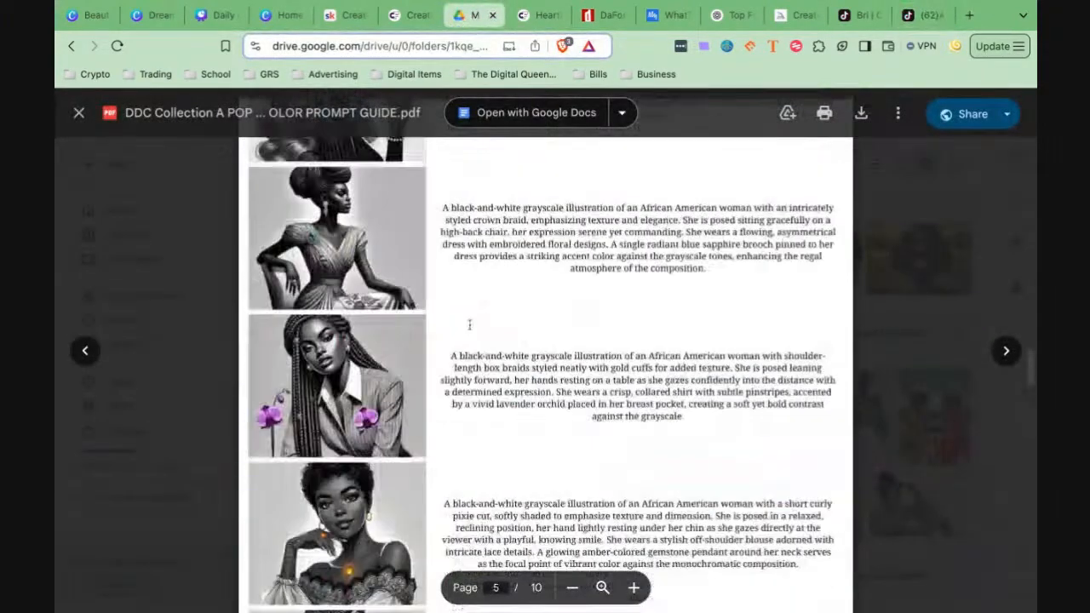
scroll(468, 321, "up", 15)
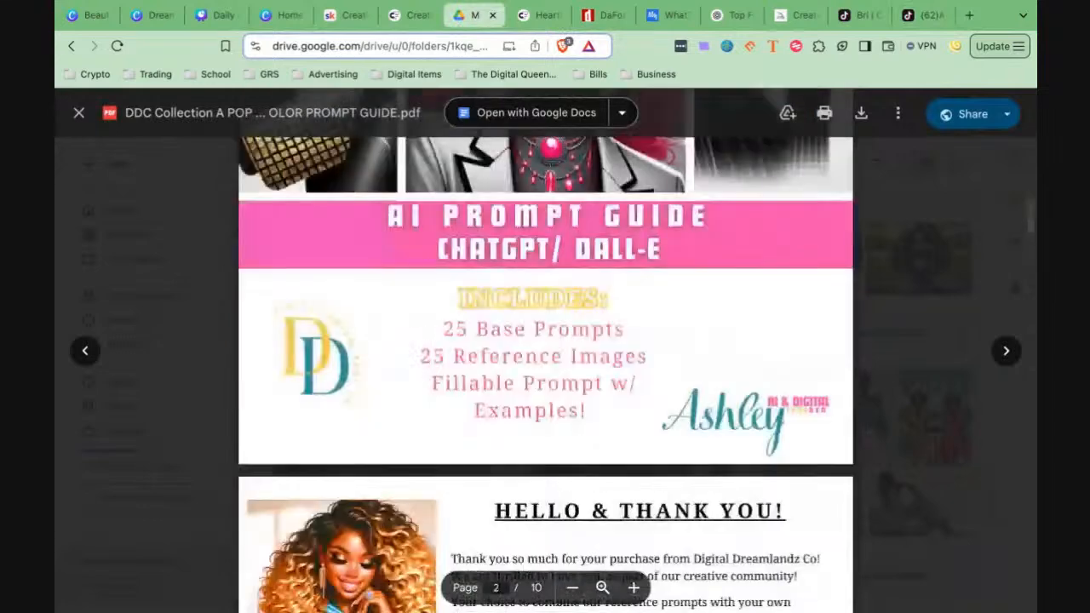
scroll(545, 375, "up", 5)
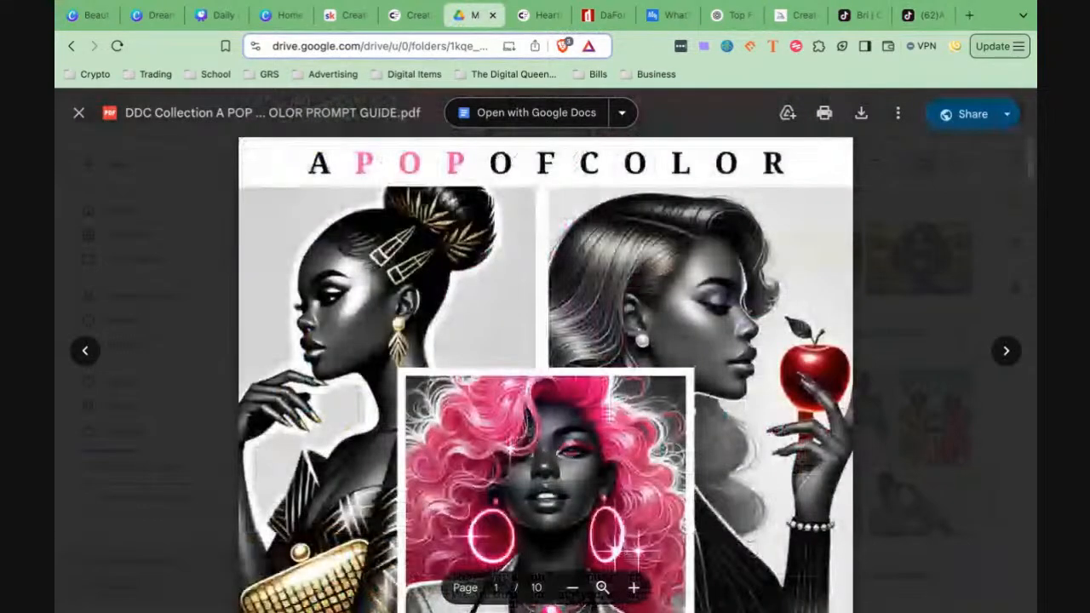
Switch to the DQ Canva Academy on Skool and look through all the course modules in its classroom
left_click(336, 21)
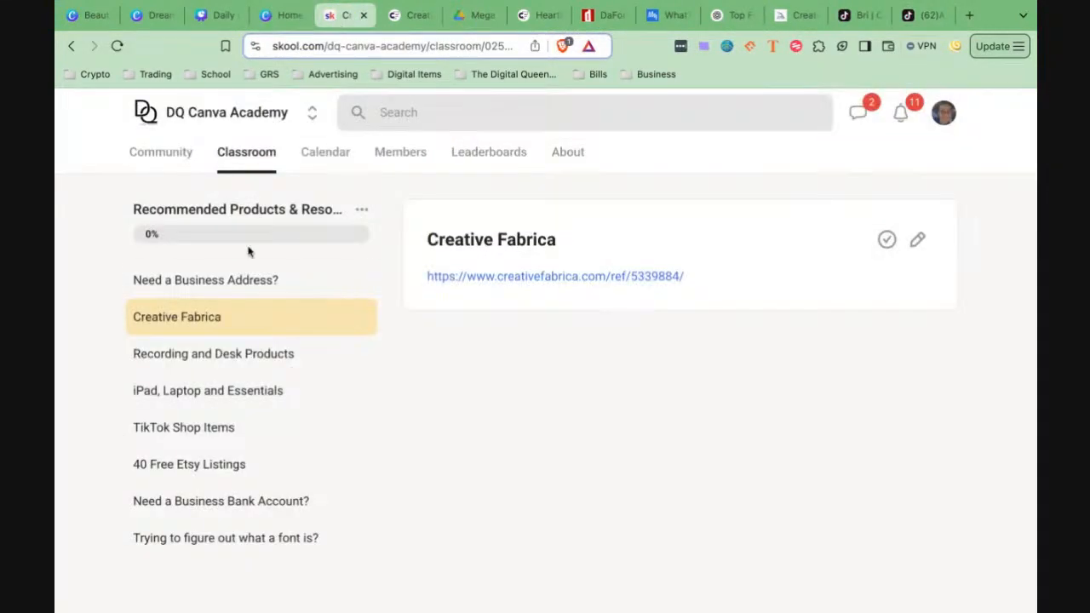
left_click(244, 153)
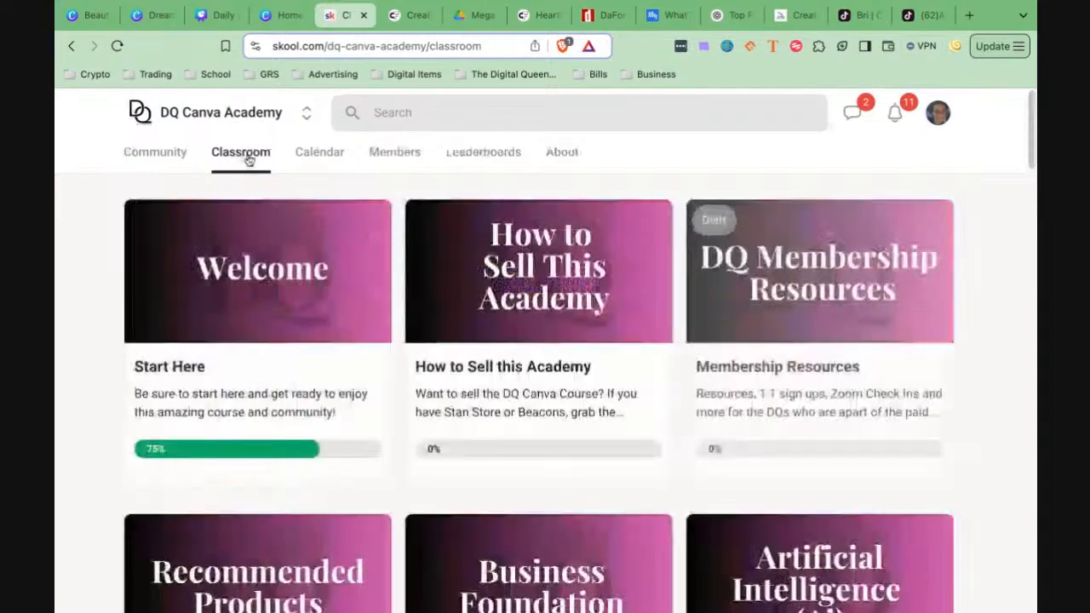
scroll(823, 403, "down", 3)
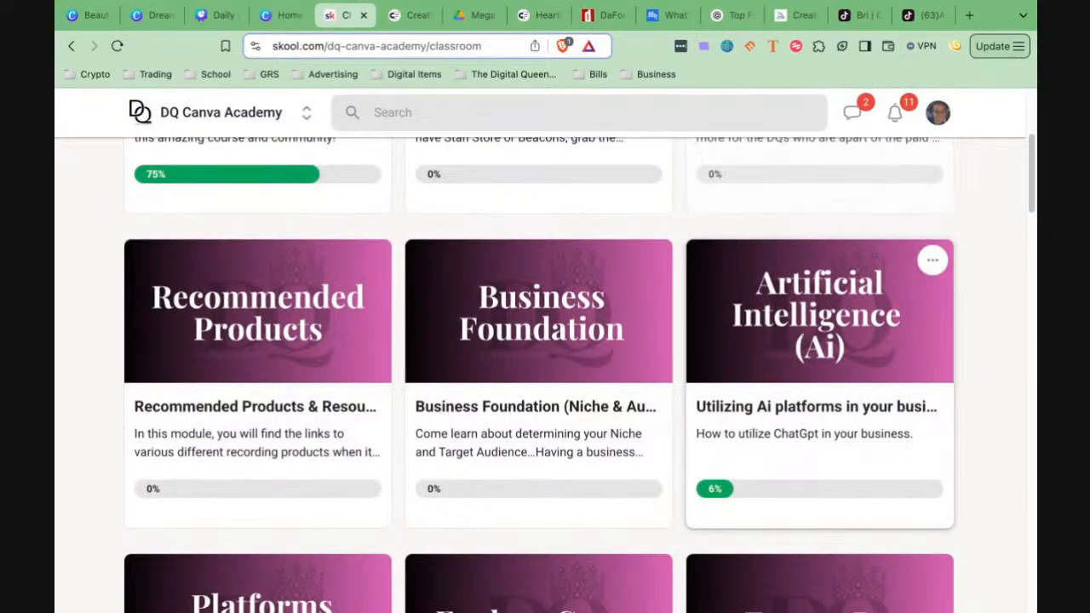
scroll(579, 341, "down", 12)
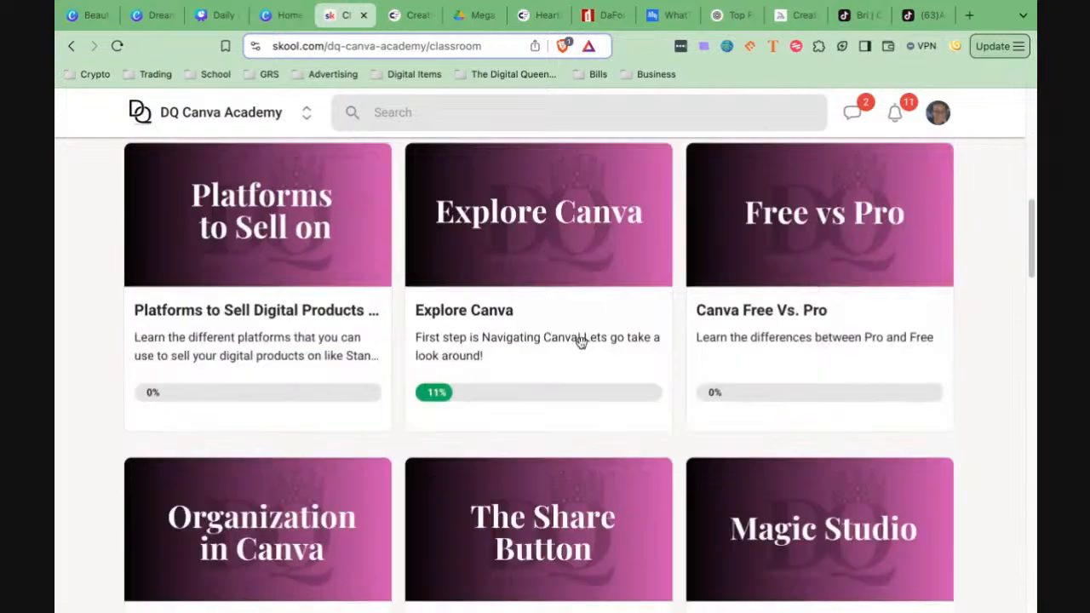
scroll(581, 343, "down", 10)
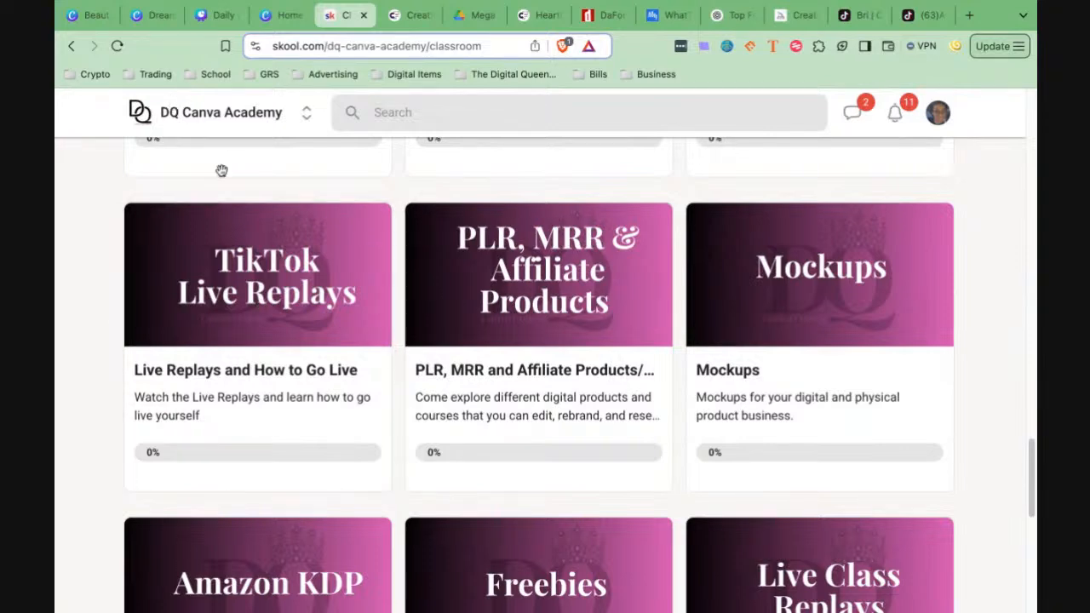
Switch to the "Beauty & barber" flyer in Canva, search the apps for "Brandfetch Logo" and open that app
left_click(150, 24)
left_click(85, 15)
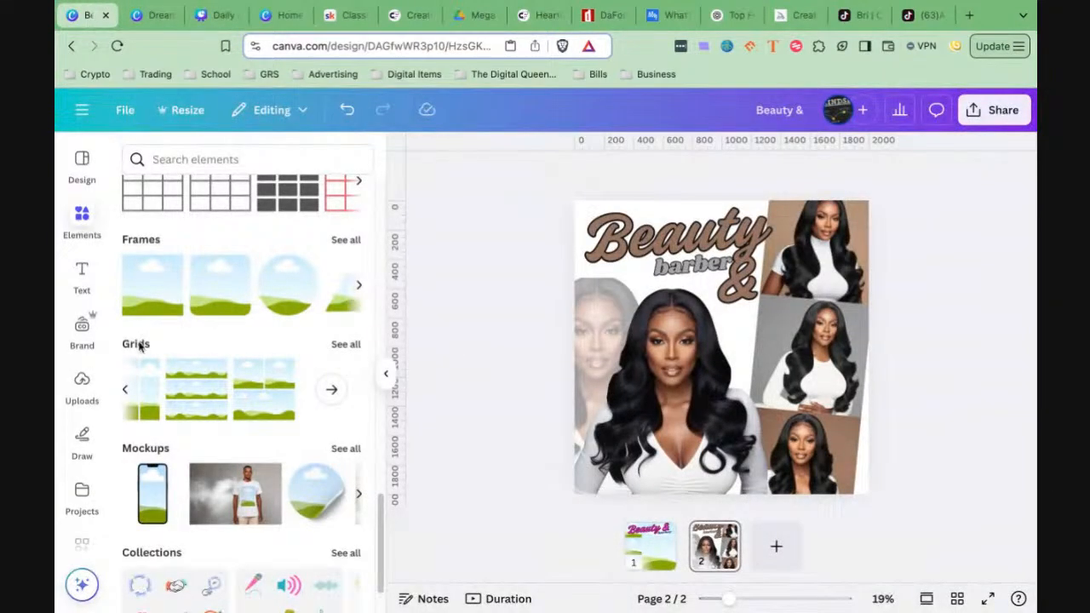
scroll(72, 434, "down", 2)
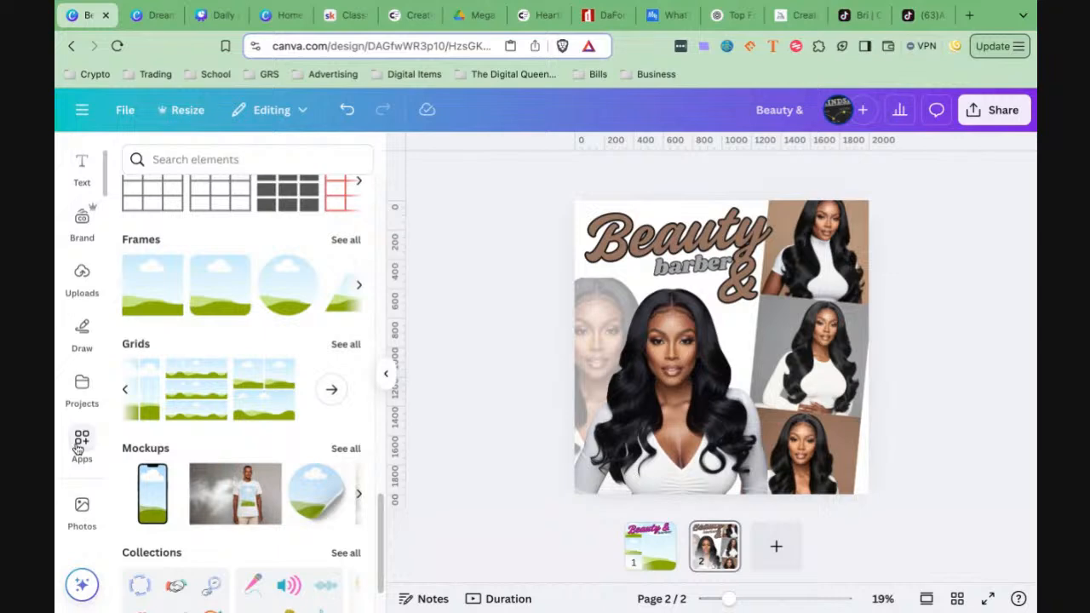
left_click(80, 443)
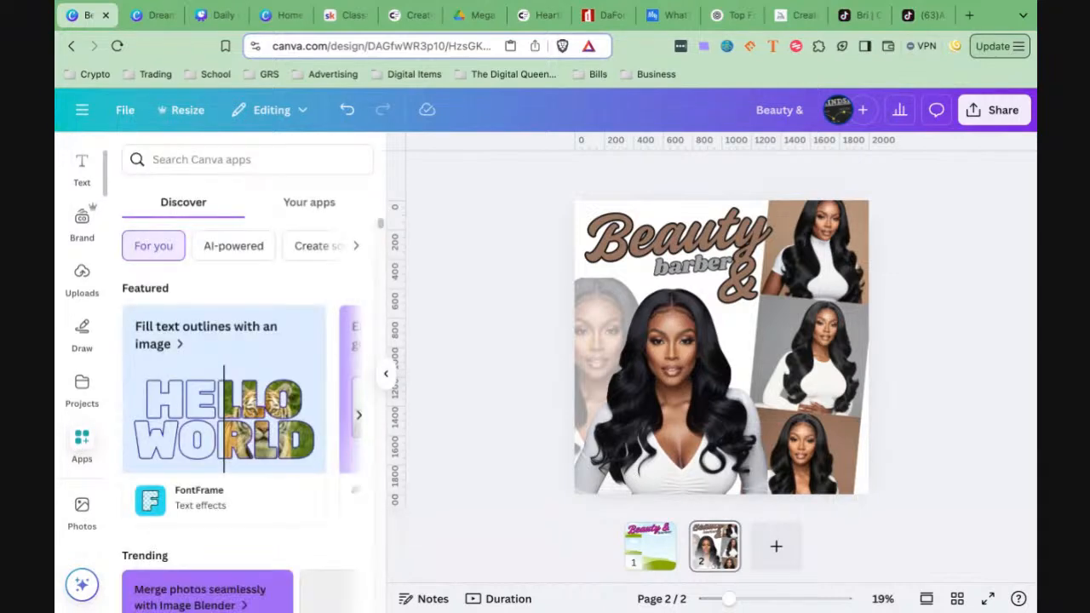
left_click(214, 159)
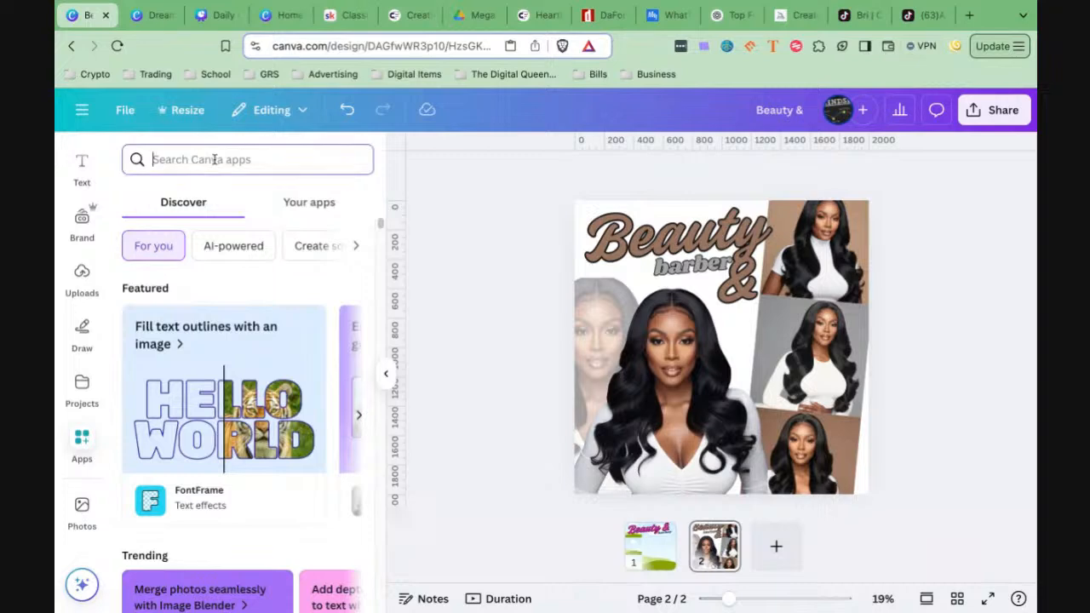
type("brandfet")
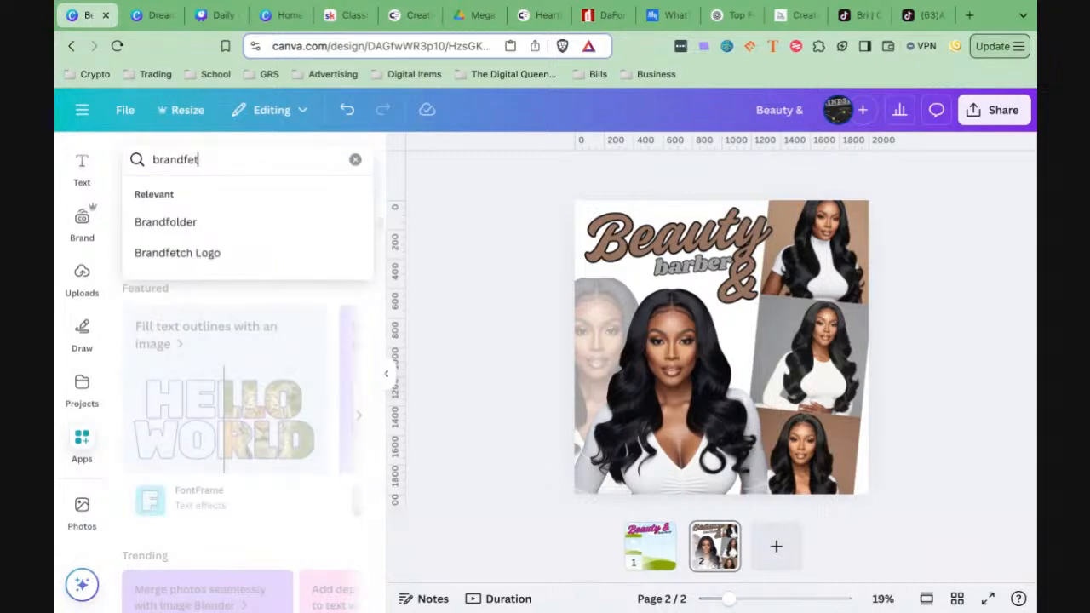
left_click(206, 229)
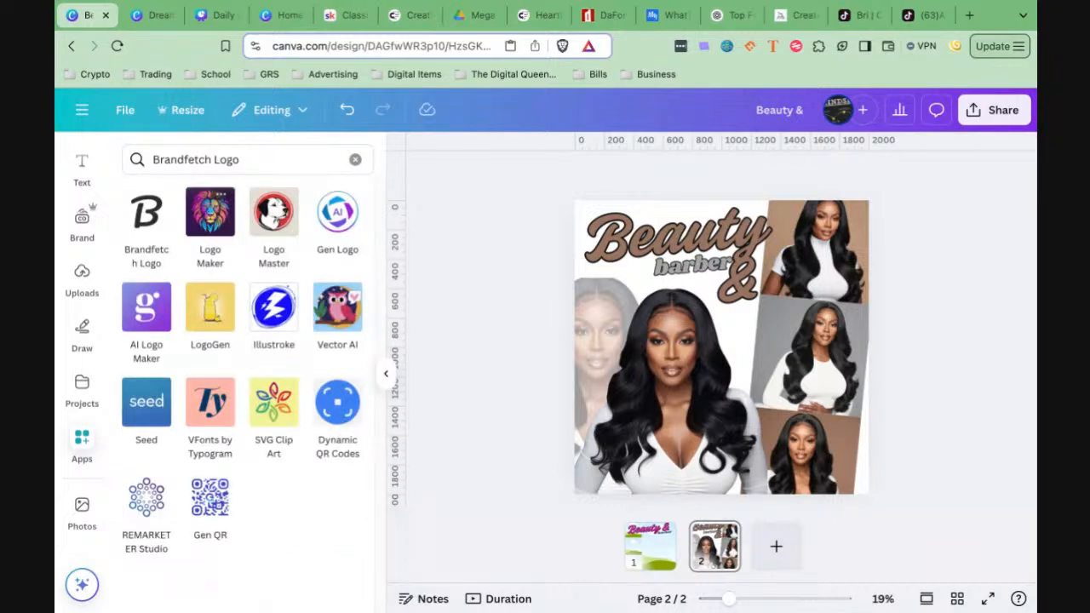
left_click(143, 223)
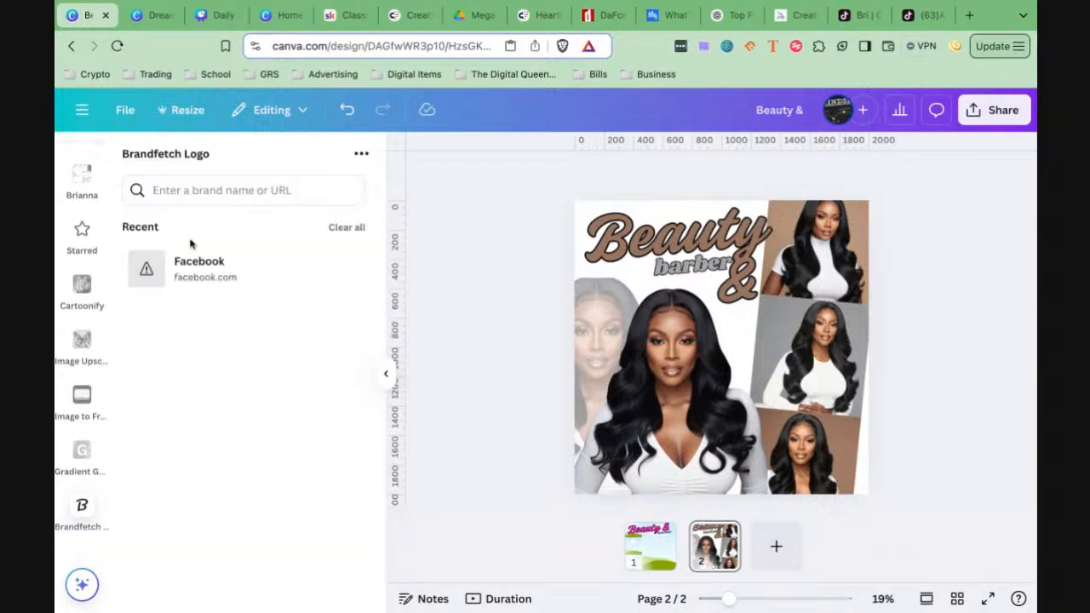
Look up the recent Facebook brand in Brandfetch Logo and add its round black logo to the flyer
left_click(169, 189)
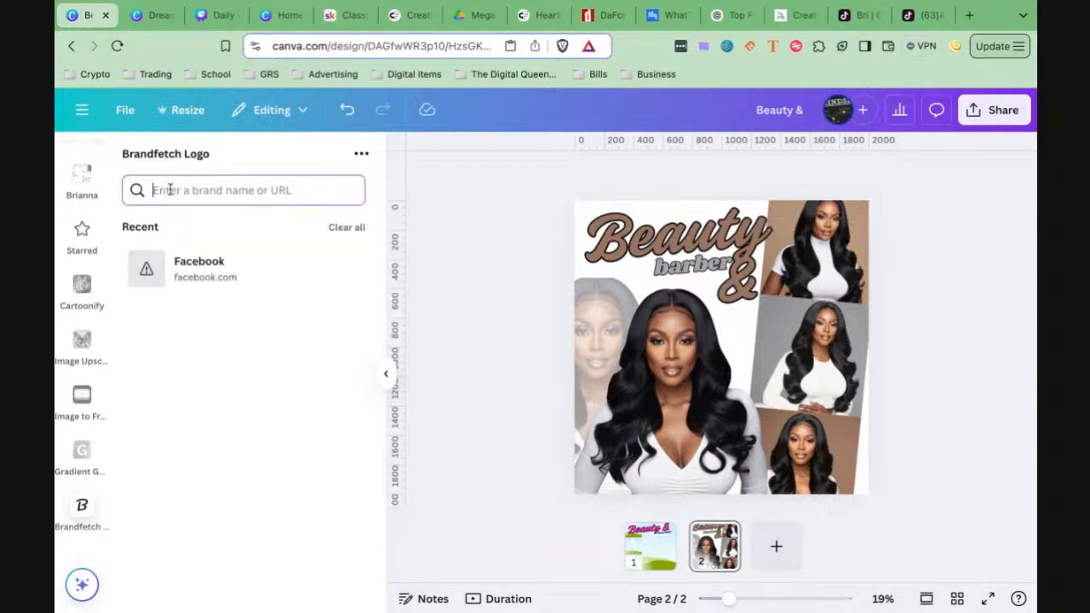
left_click(189, 275)
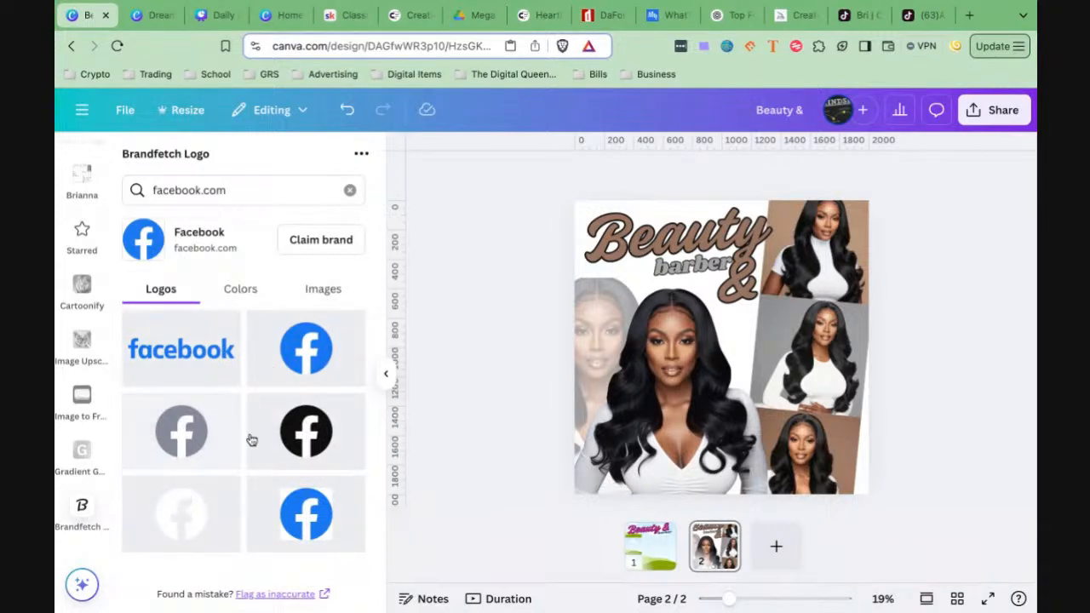
left_click(308, 433)
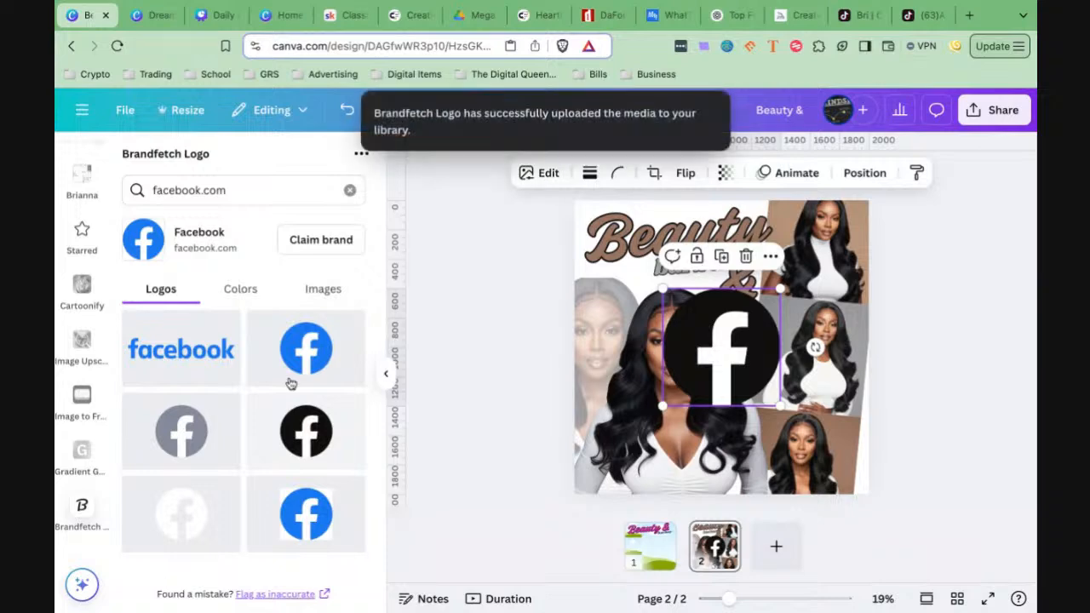
Search Brandfetch Logo for "tiktok", choose tiktok.com and add the plain black note logo to the flyer
left_click_drag(235, 197, 162, 195)
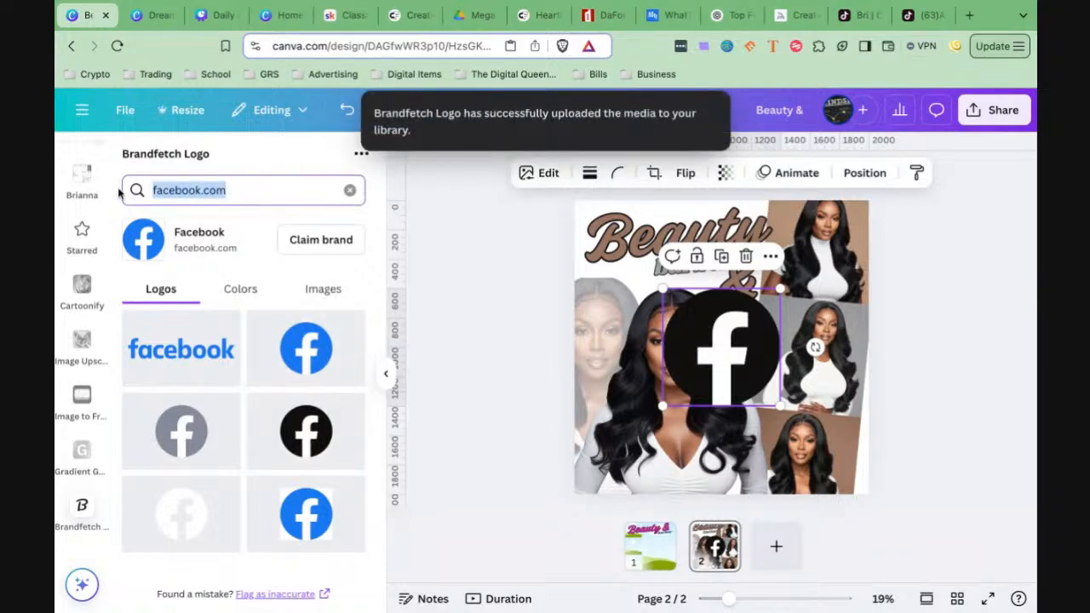
type("tiktik")
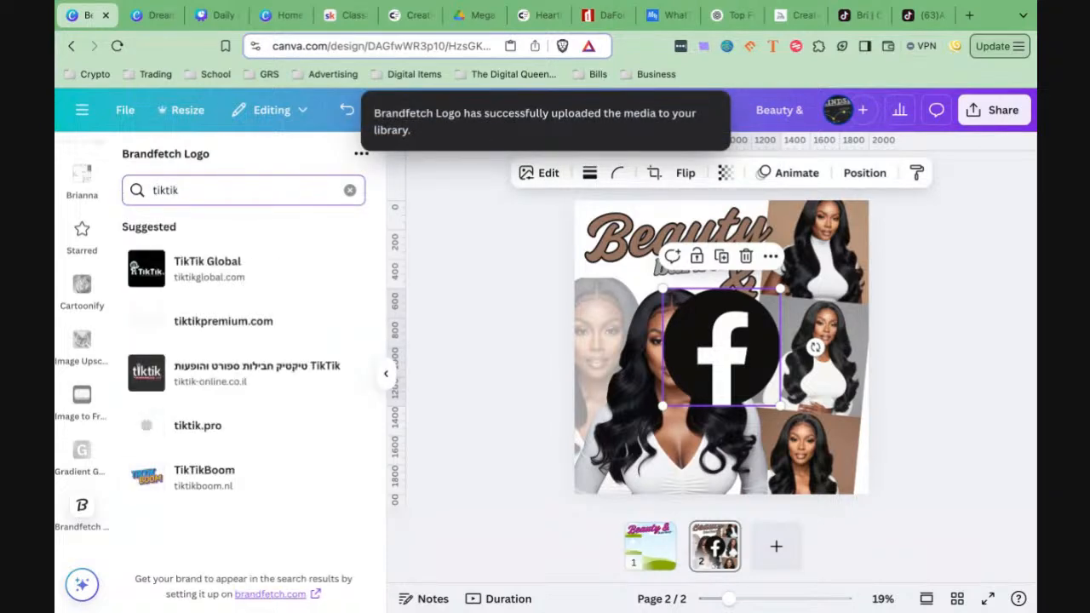
key("BackSpace")
key("BackSpace")
type("ok")
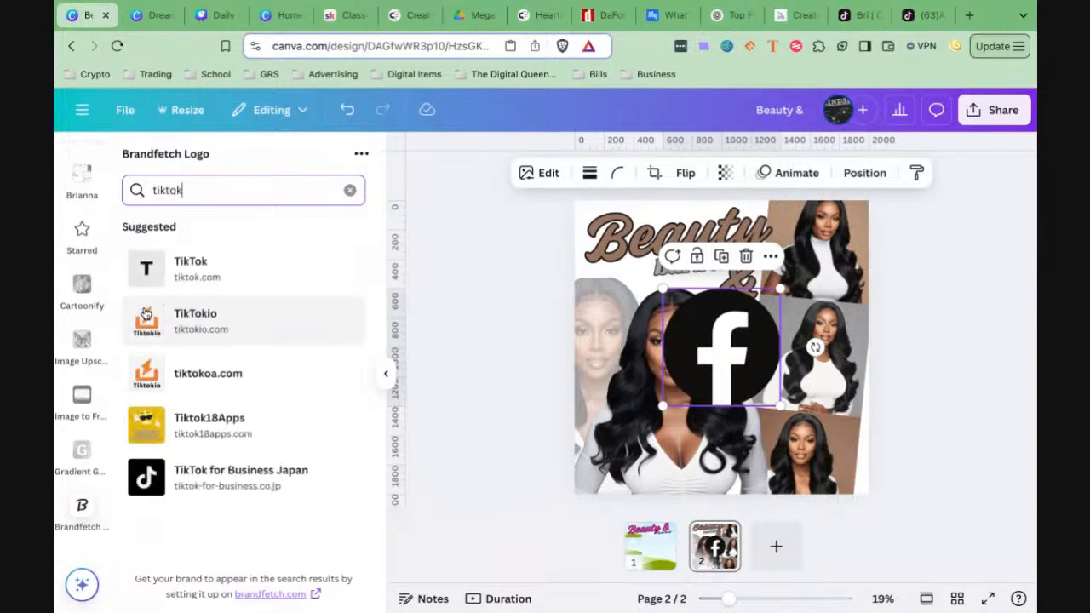
left_click(194, 285)
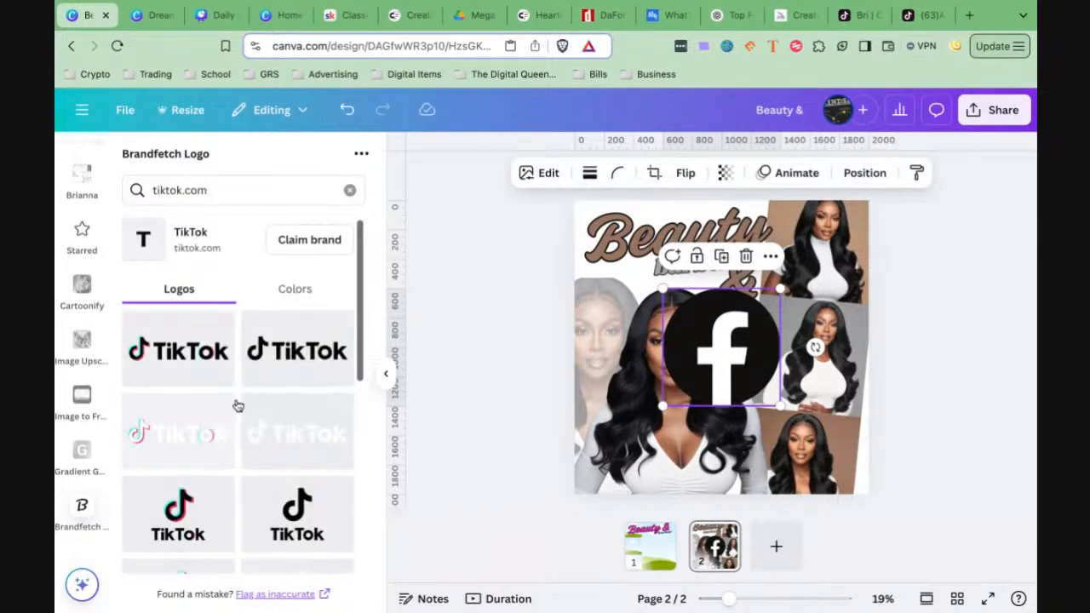
scroll(210, 426, "down", 3)
scroll(185, 431, "down", 5)
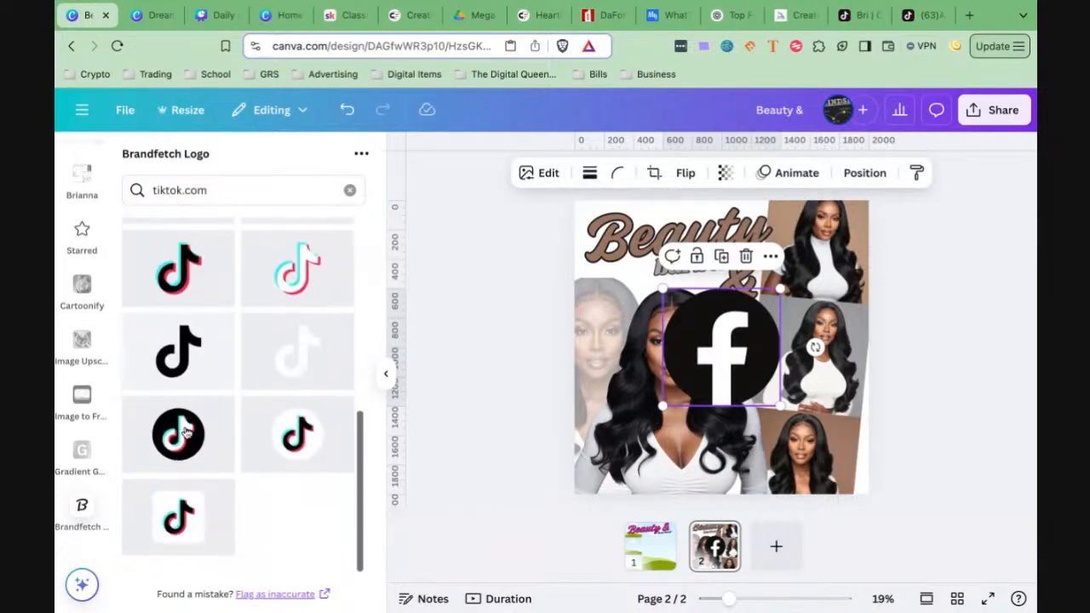
left_click(177, 364)
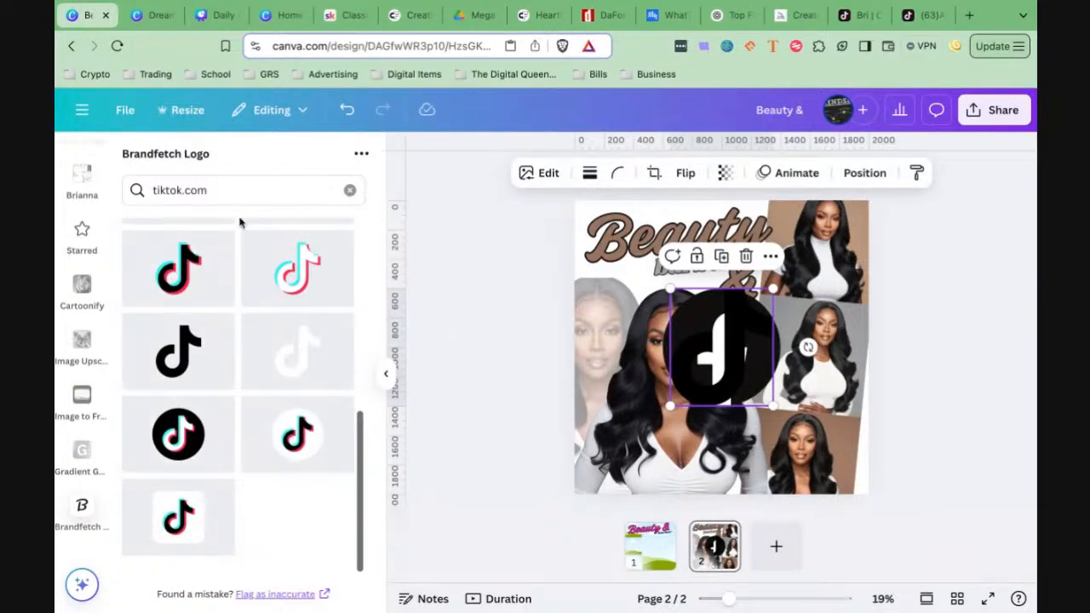
Search Brandfetch Logo for "instagram" and add the black outline camera logo to the flyer
left_click(214, 191)
triple_click(213, 190)
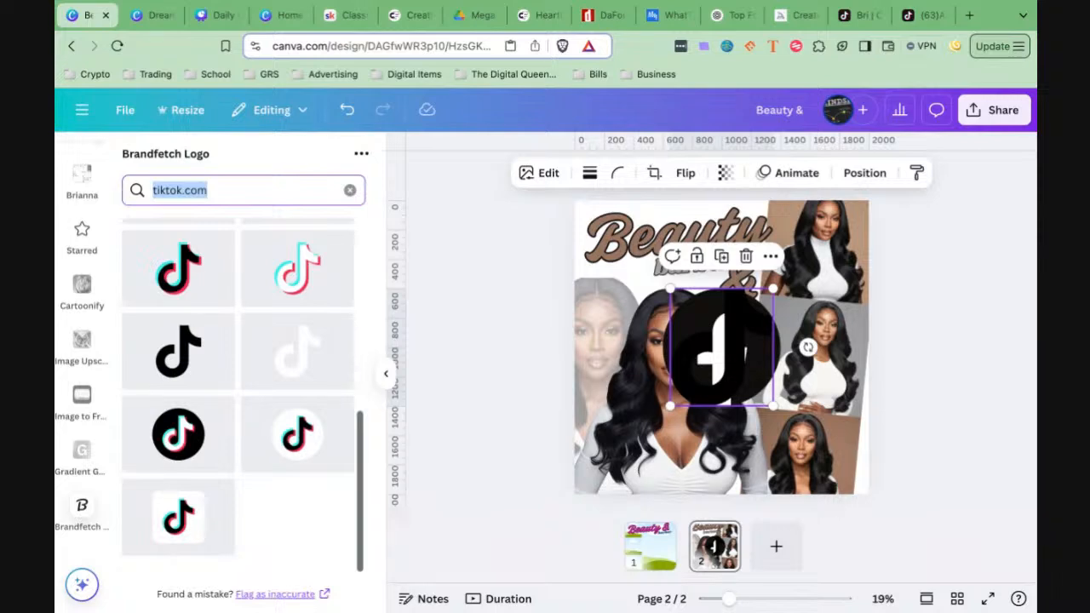
type("instagram")
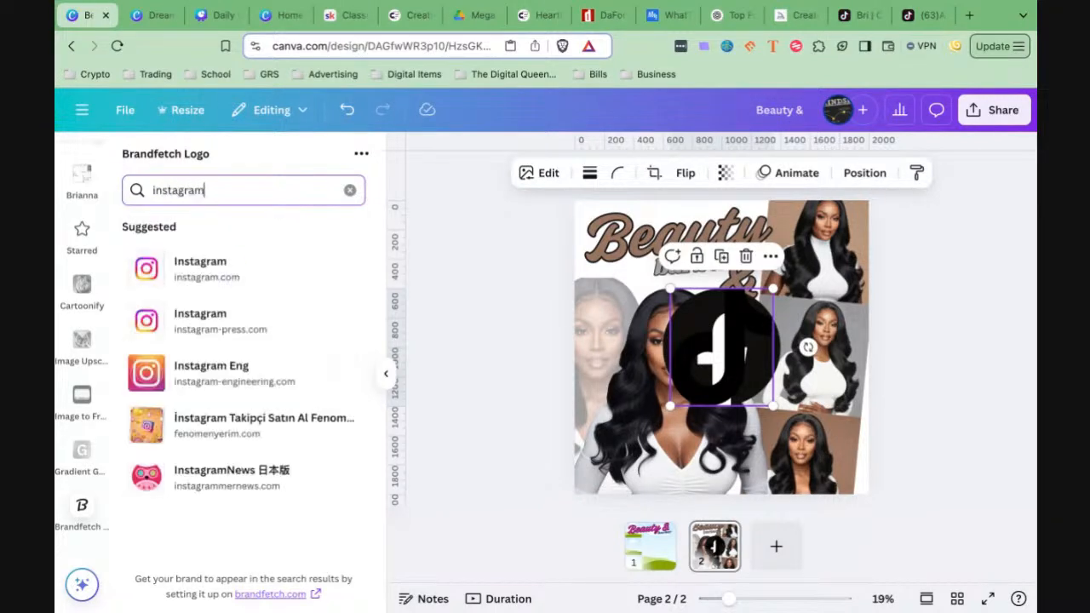
key("Return")
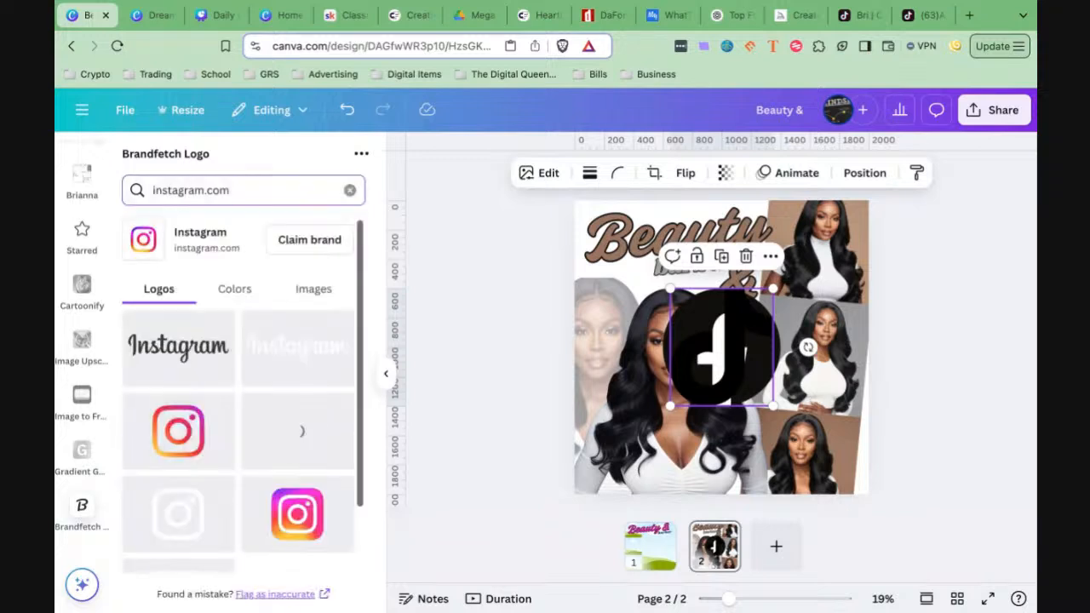
scroll(245, 387, "down", 1)
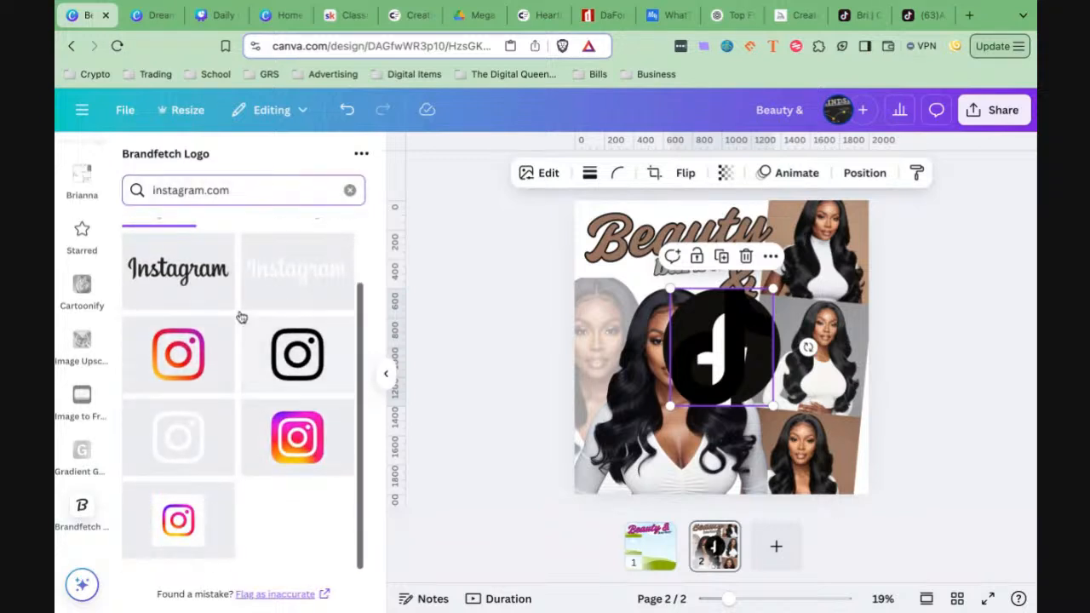
left_click(298, 366)
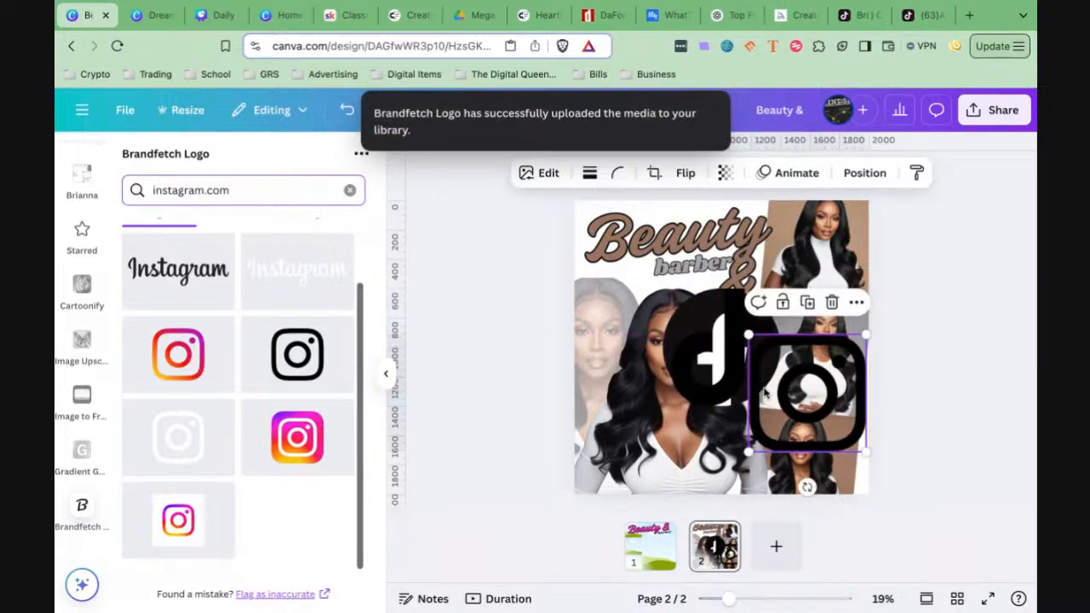
Separate the TikTok logo from the Facebook logo, then shrink all three logos together near the bottom of the main portrait
left_click_drag(700, 352, 633, 381)
left_click(736, 334, "shift")
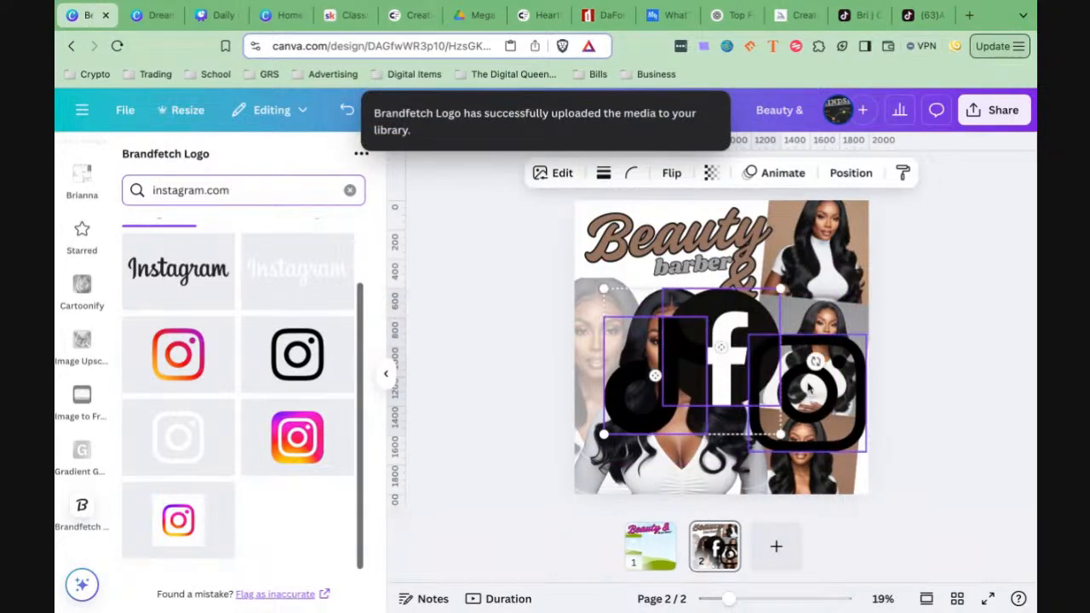
left_click(811, 388, "shift")
left_click_drag(866, 451, 671, 479)
left_click_drag(729, 600, 769, 599)
scroll(679, 428, "down", 2)
scroll(704, 462, "down", 2)
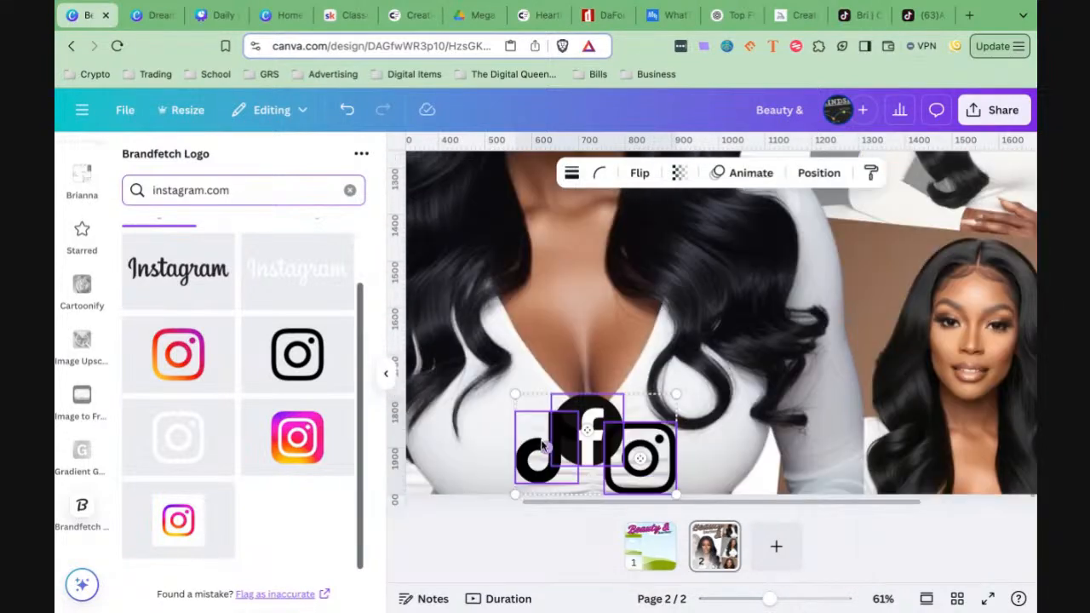
Arrange the small logos over the main portrait's white top, with Facebook raised between TikTok on its left and Instagram on its right
left_click(689, 253)
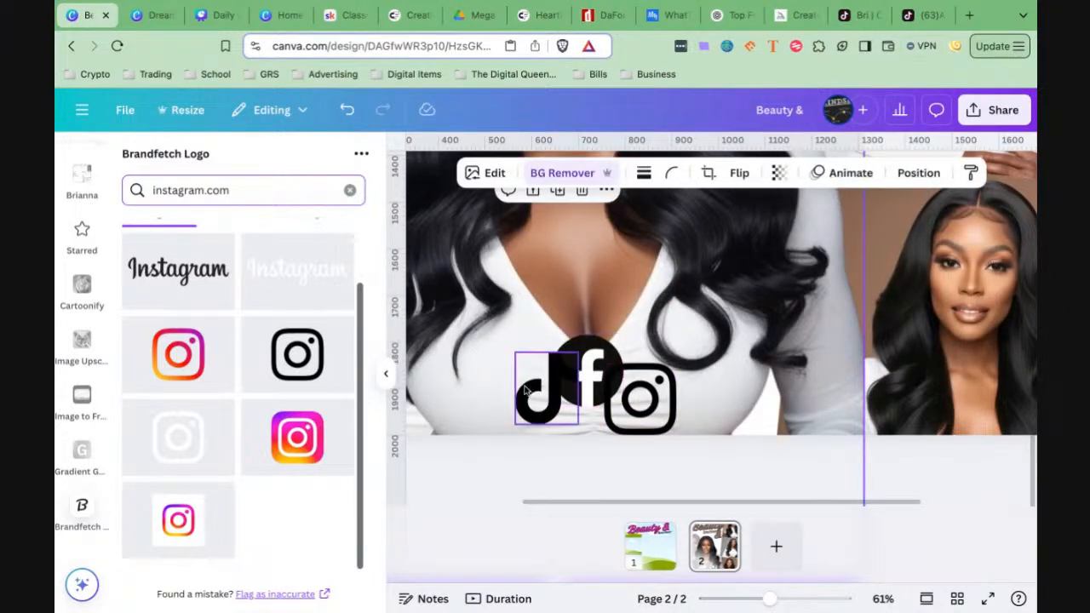
left_click_drag(538, 407, 542, 347)
scroll(545, 358, "up", 1)
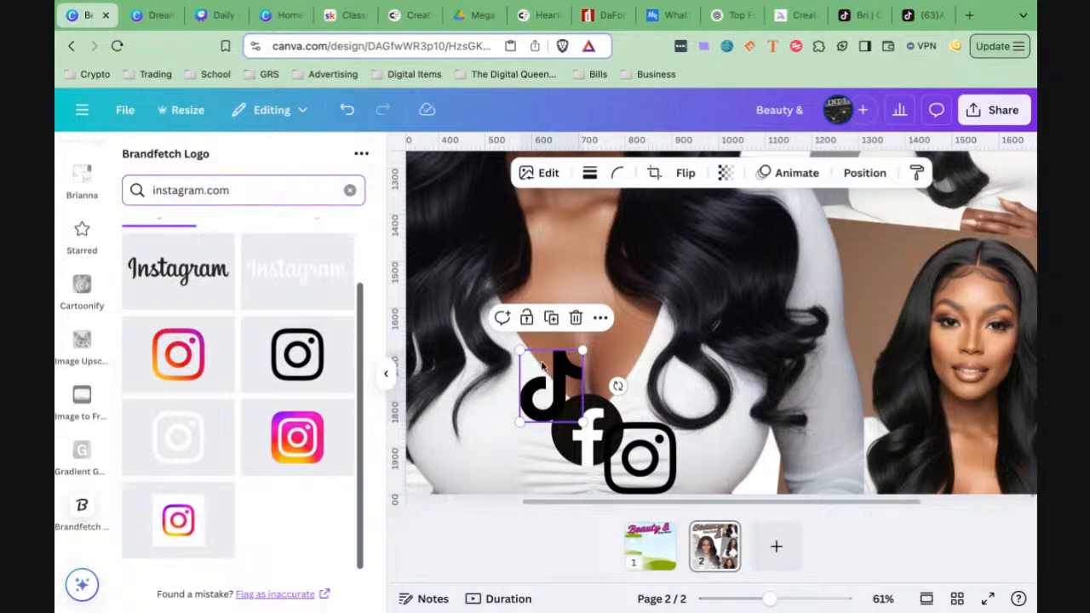
mouse_move(531, 388)
left_mouse_down()
mouse_move(485, 432)
mouse_move(466, 432)
mouse_move(471, 449)
left_mouse_up()
left_click_drag(589, 402, 580, 430)
left_click_drag(622, 473, 641, 471)
left_click_drag(562, 490, 572, 441)
left_click(652, 460)
left_click_drag(652, 460, 665, 460)
left_click_drag(469, 460, 535, 468)
left_click_drag(694, 465, 660, 445)
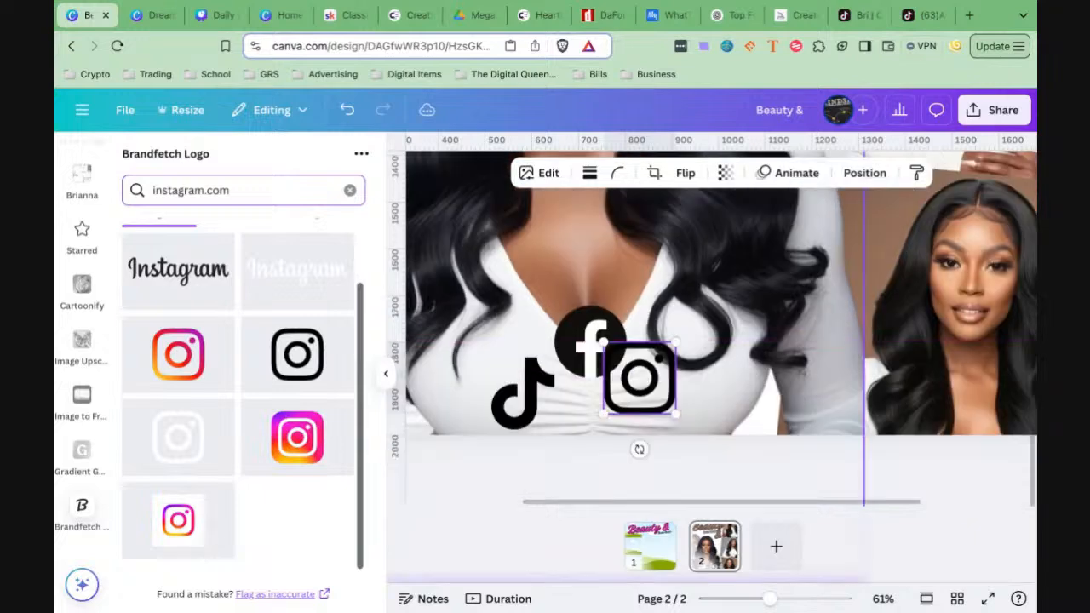
Nudge the Instagram logo down in small increments to just below the Facebook logo, near the flyer's bottom edge
key("Down")
key("Down")
key("Down")
key("Down")
key("Down")
key("Down")
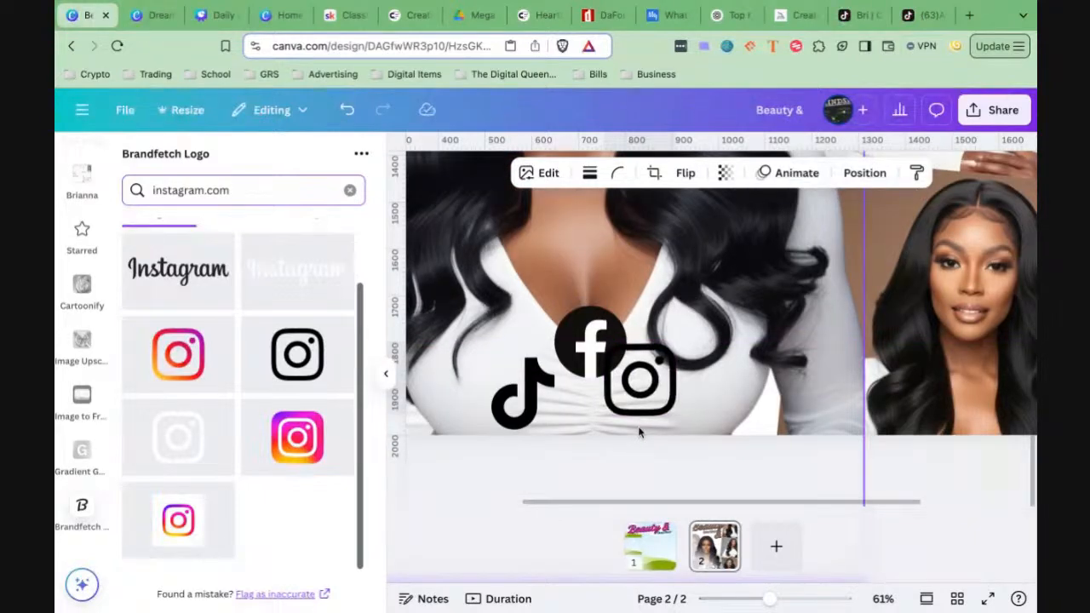
key("Down")
key("Down")
key("Down")
key("Down")
key("Down")
key("Down")
key("Down")
key("Down")
key("Down")
key("Down")
key("Down")
key("Down")
key("Down")
key("Down")
key("Down")
key("Down")
key("Down")
key("Down")
key("Down")
key("Down")
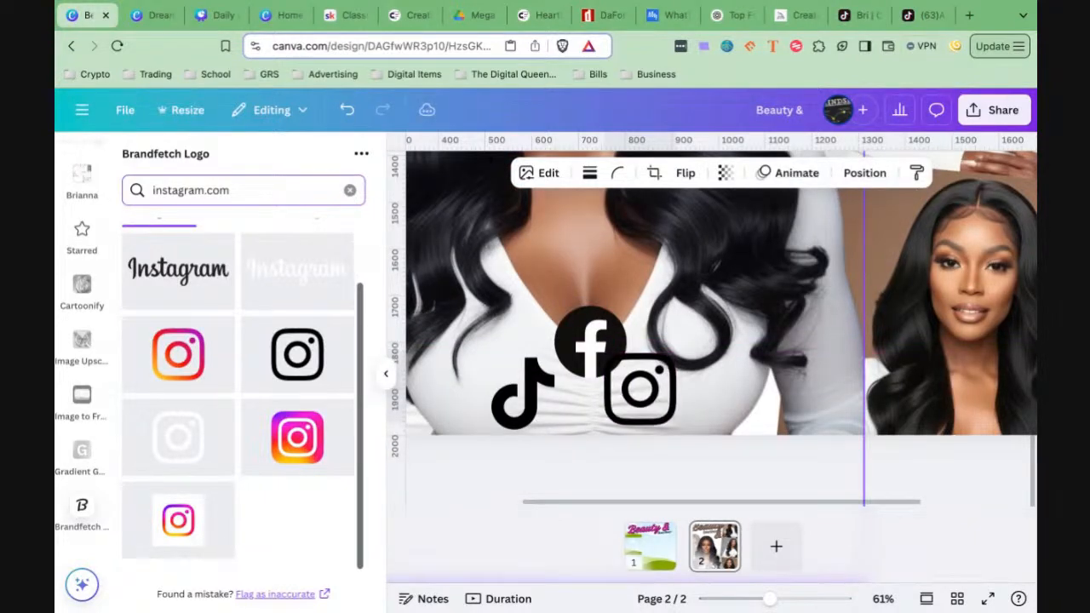
key("Down")
key("Down")
key("Down")
scroll(720, 329, "up", 1)
key("Down")
key("Down")
key("Down")
key("Down")
key("Down")
key("Down")
key("Down")
key("Down")
key("Down")
key("Down")
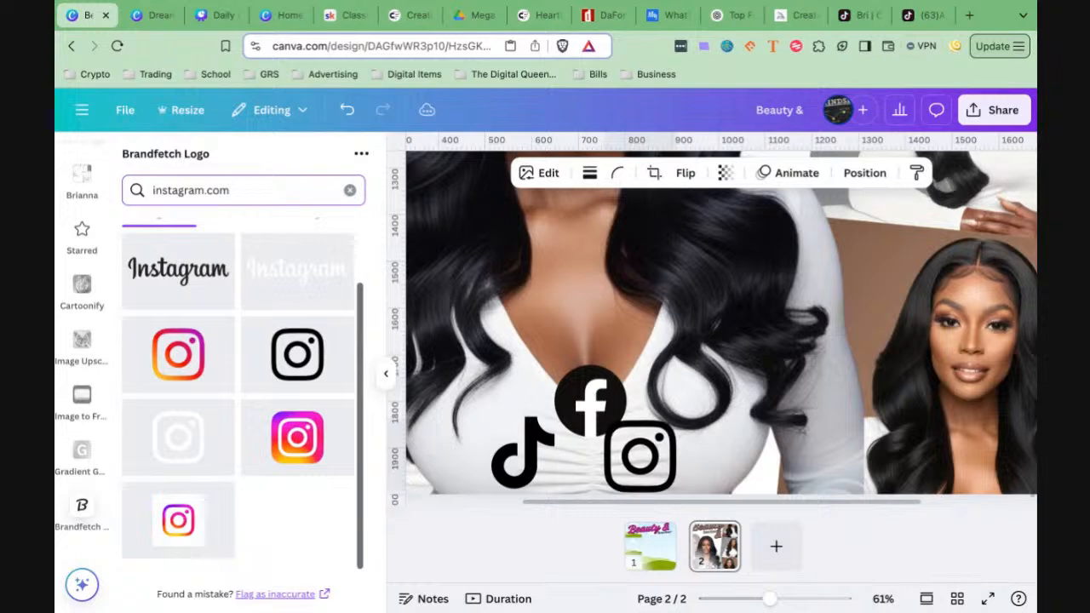
key("Down")
key("Down")
key("Down")
key("Down")
key("Down")
key("Down")
key("Down")
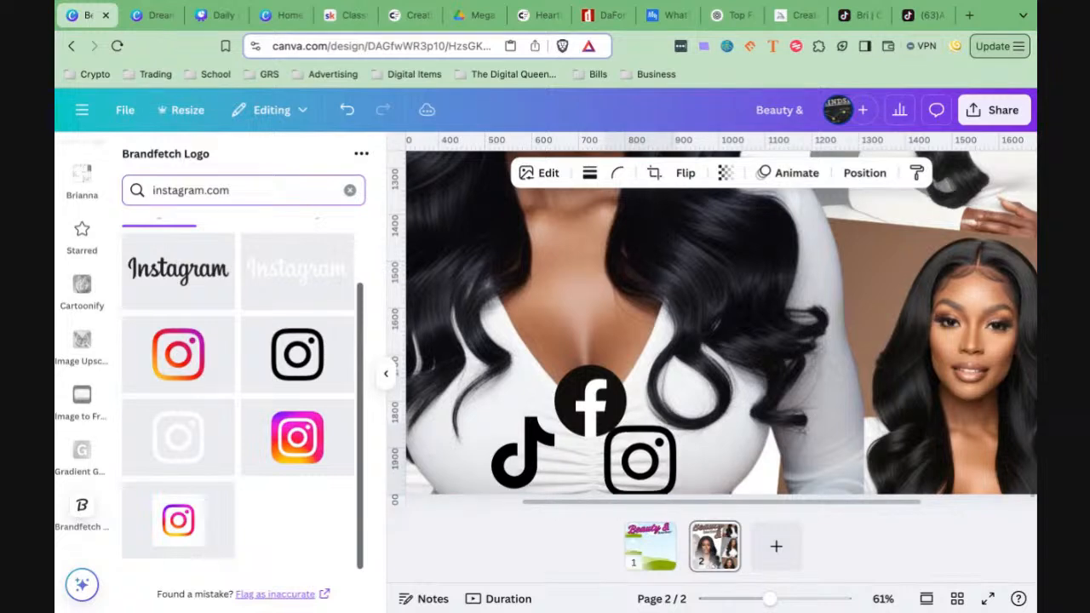
Nudge the TikTok logo right and slightly down so it sits close beneath the left side of the Facebook logo
left_click(503, 444)
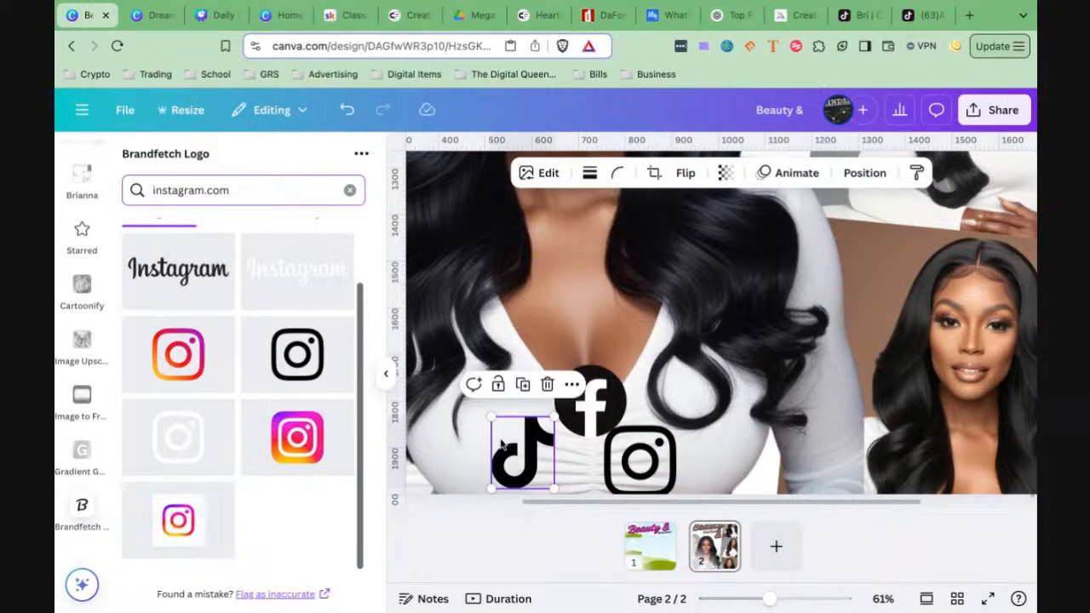
key("Right")
key("Right")
key("Right")
key("Right")
key("Right")
key("Right")
key("Right")
key("Right")
key("Right")
key("Right")
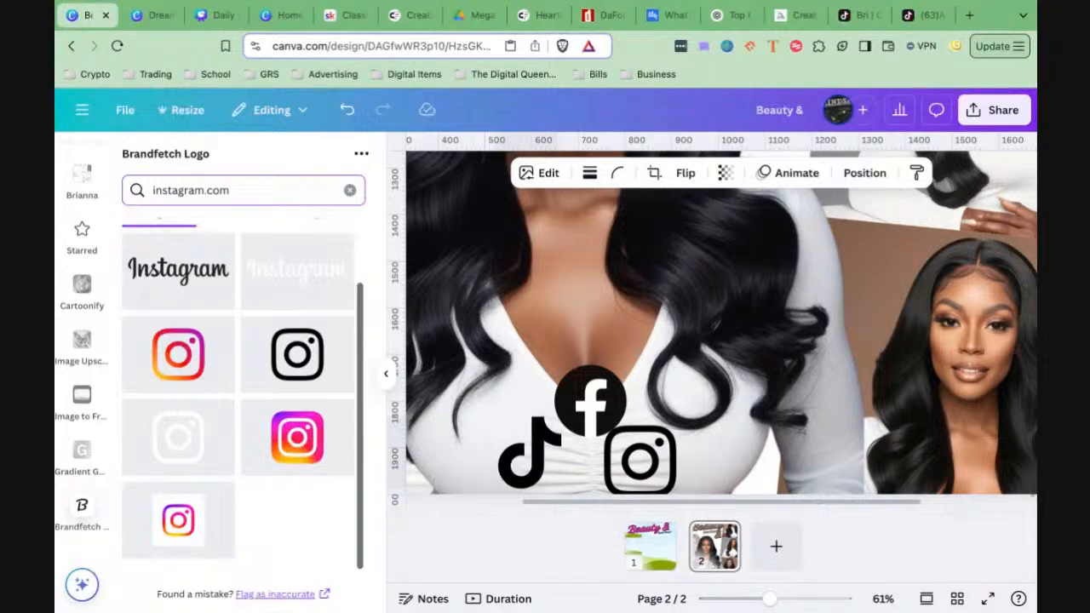
key("Down")
key("Down")
key("Down")
key("Right")
key("Right")
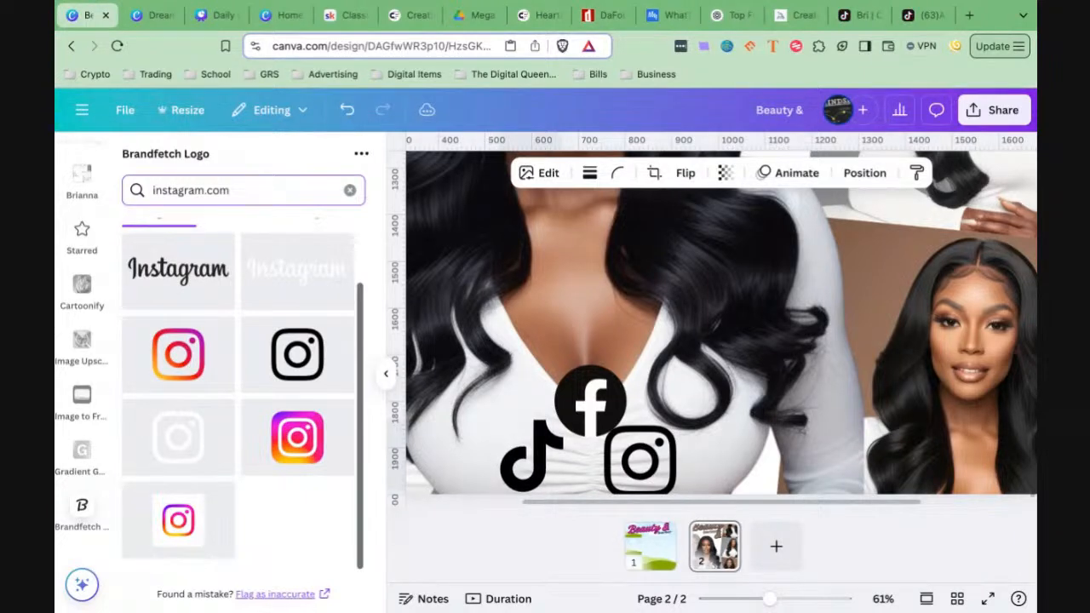
key("Right")
key("Right")
key("Right")
key("Right")
key("Right")
key("Right")
key("Right")
key("Right")
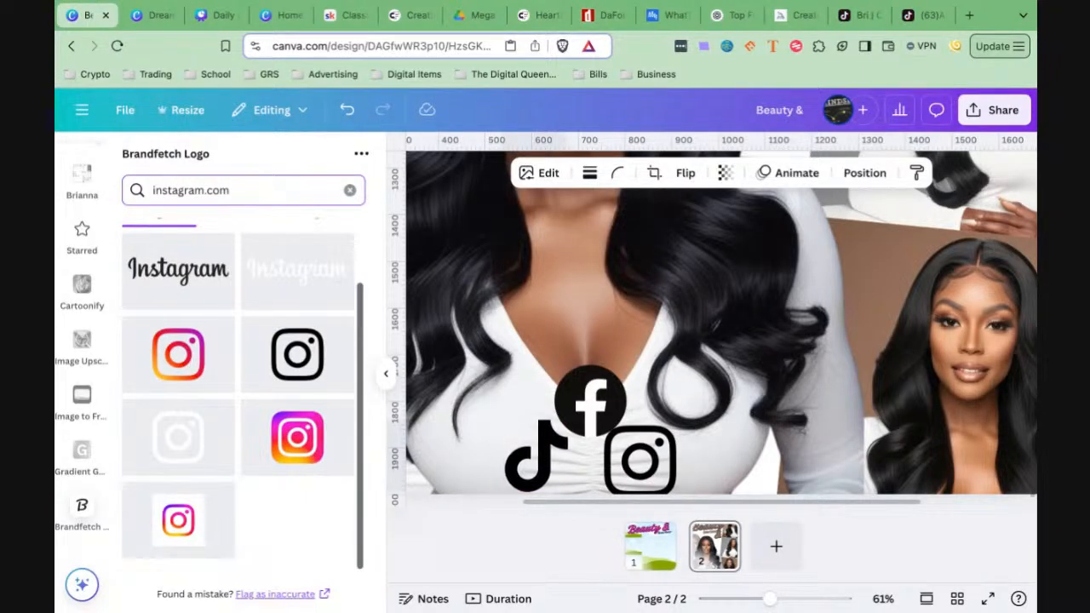
key("Right")
key("Right")
key("Right")
key("Right")
key("Right")
key("Right")
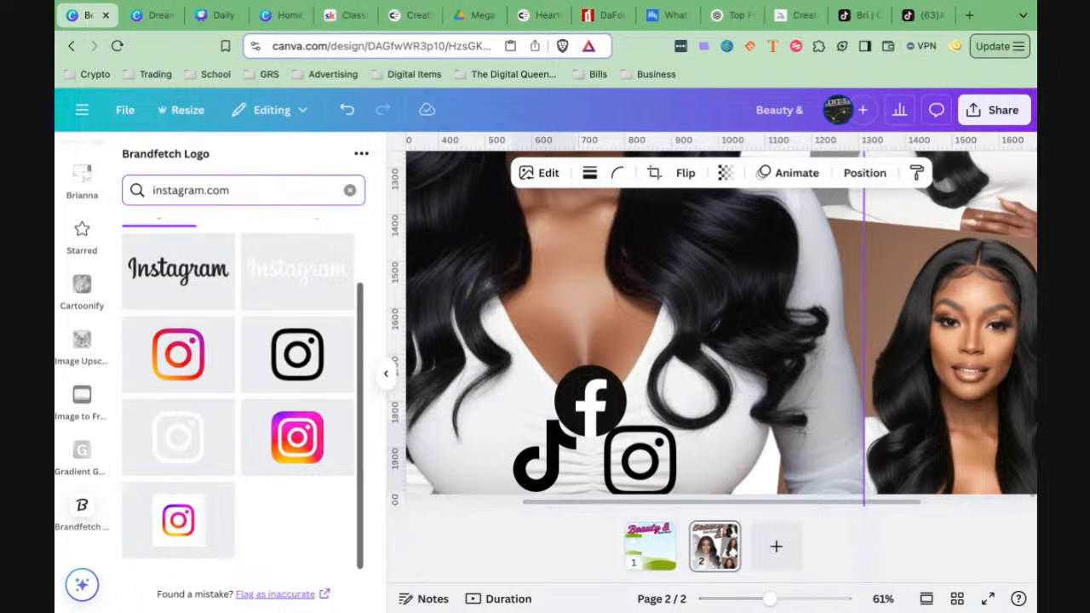
Nudge the TikTok logo slightly left in small increments beneath the Facebook logo
key("Left")
key("Left")
key("Left")
key("Left")
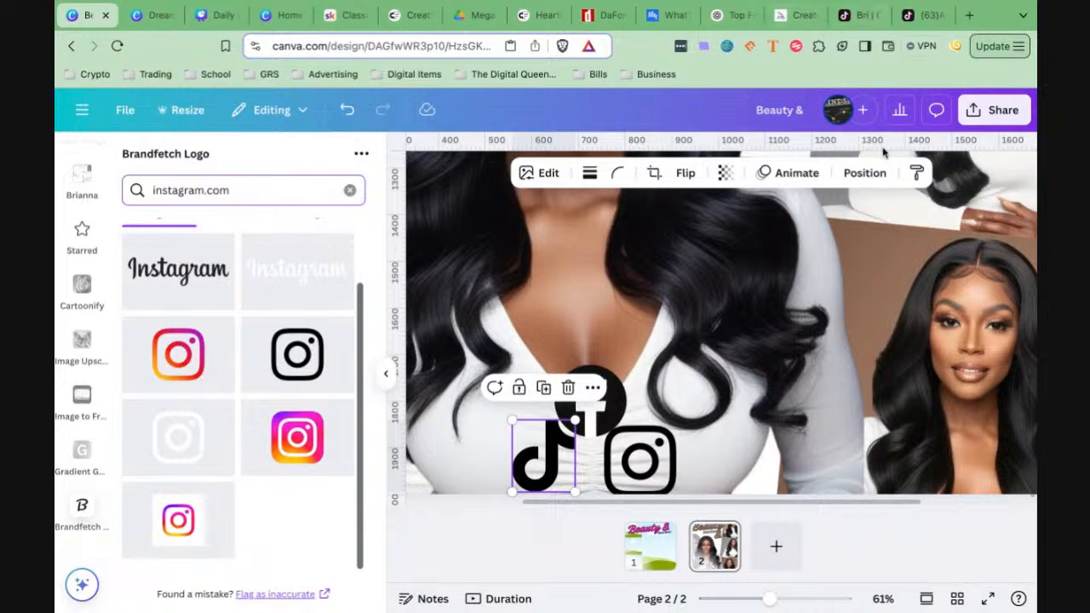
left_click(854, 15)
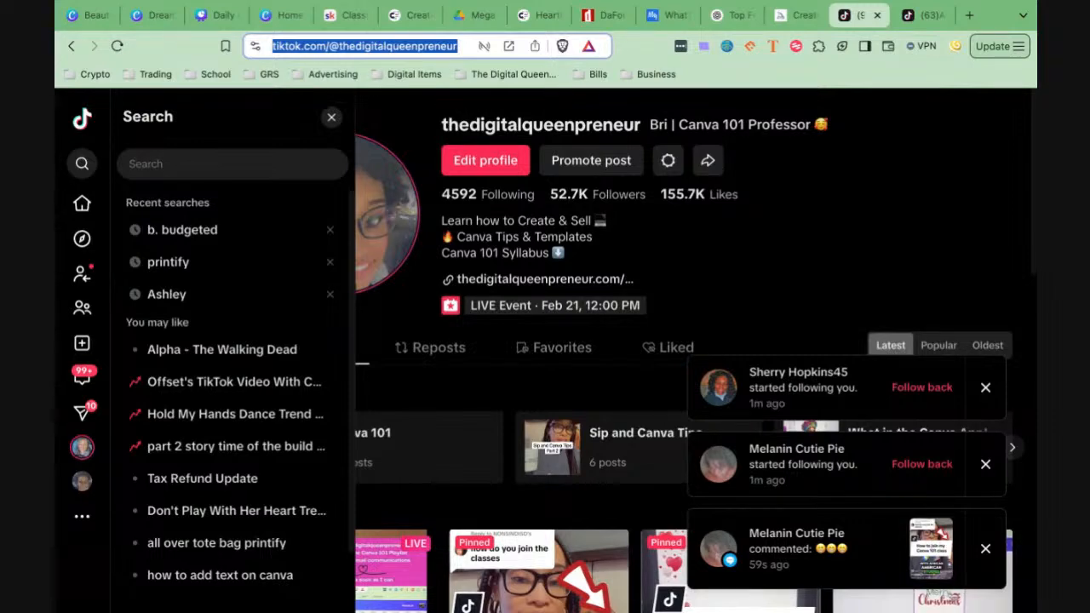
left_click(86, 15)
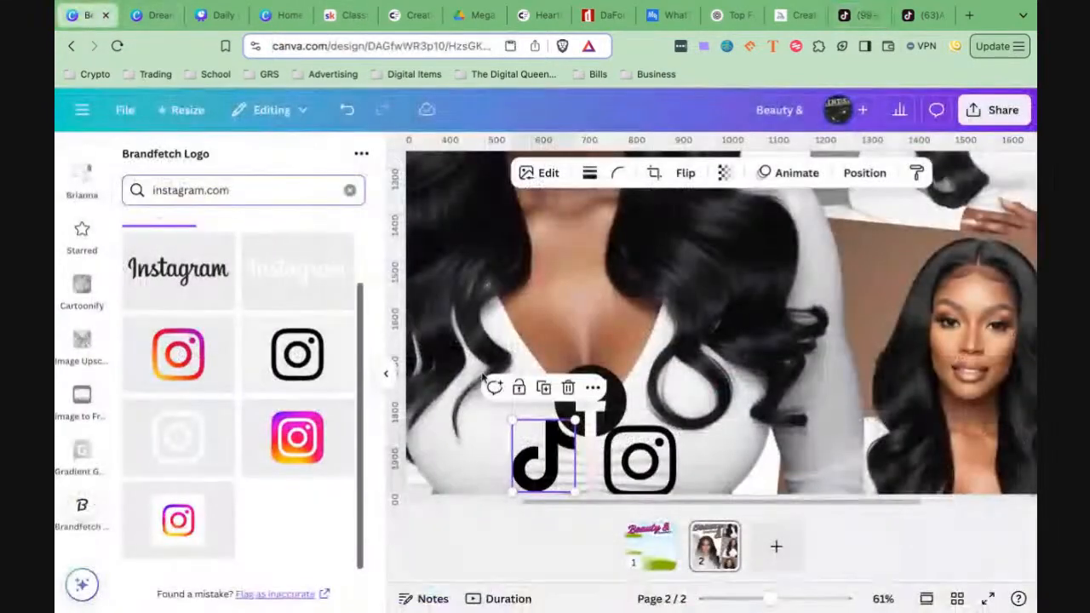
left_click(594, 389)
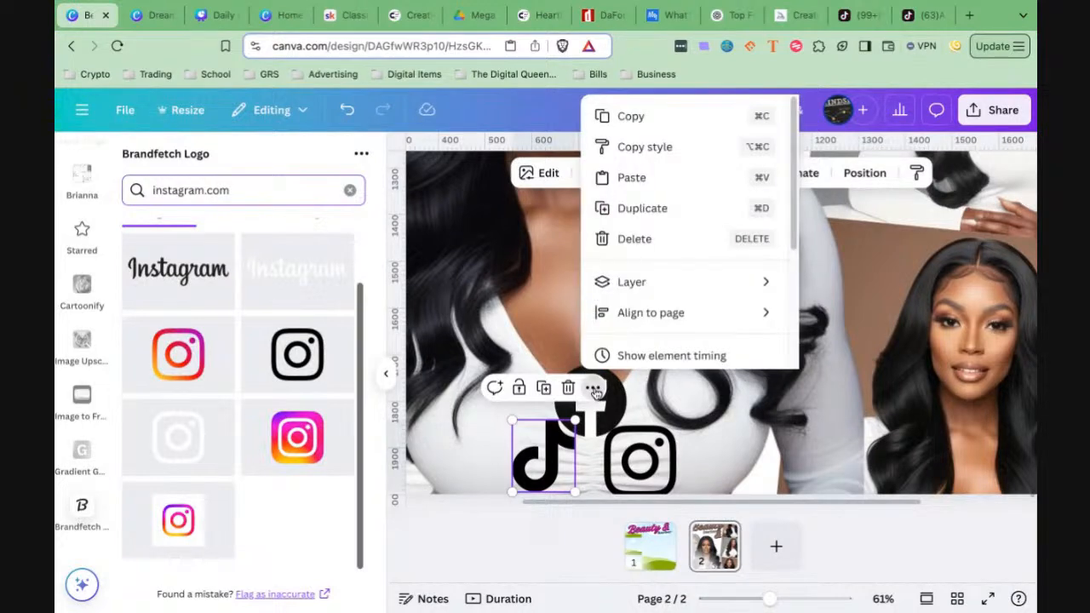
scroll(649, 306, "down", 3)
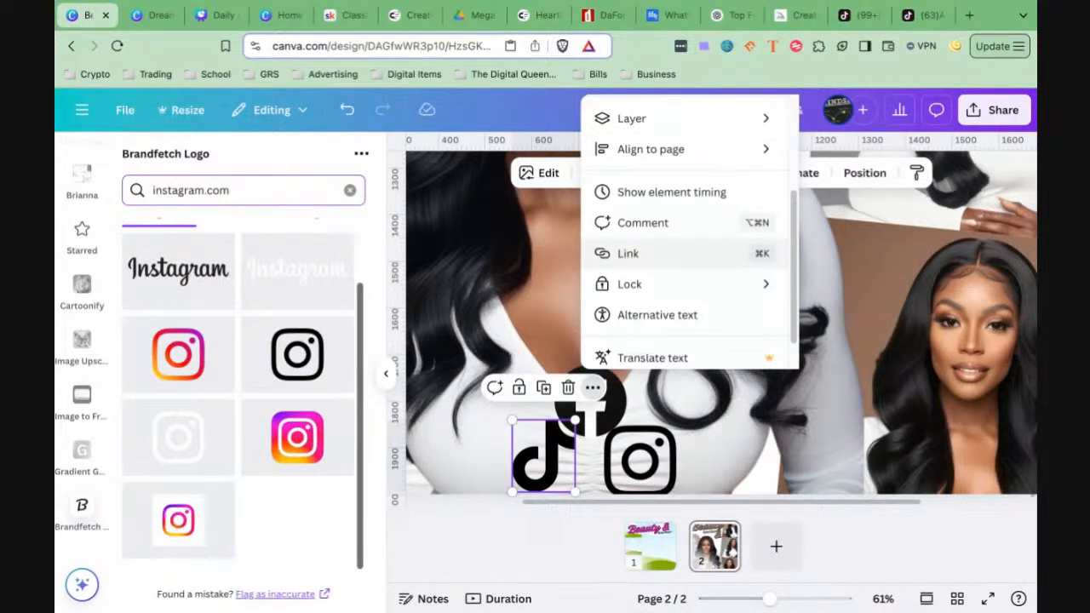
left_click(650, 255)
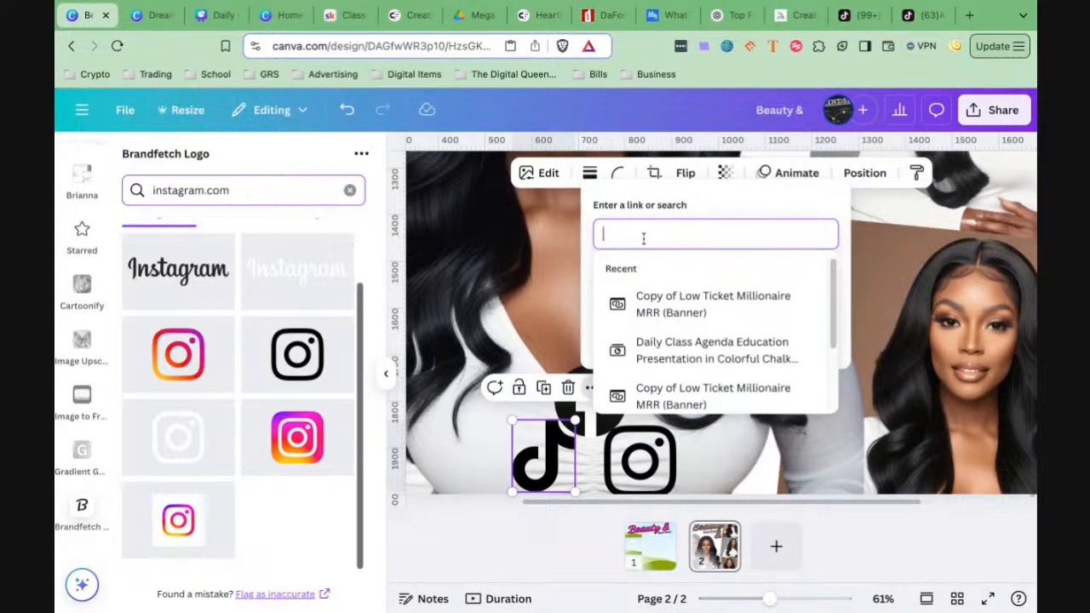
type("https://www.tiktok.com/@thedigitalqueenpreneur")
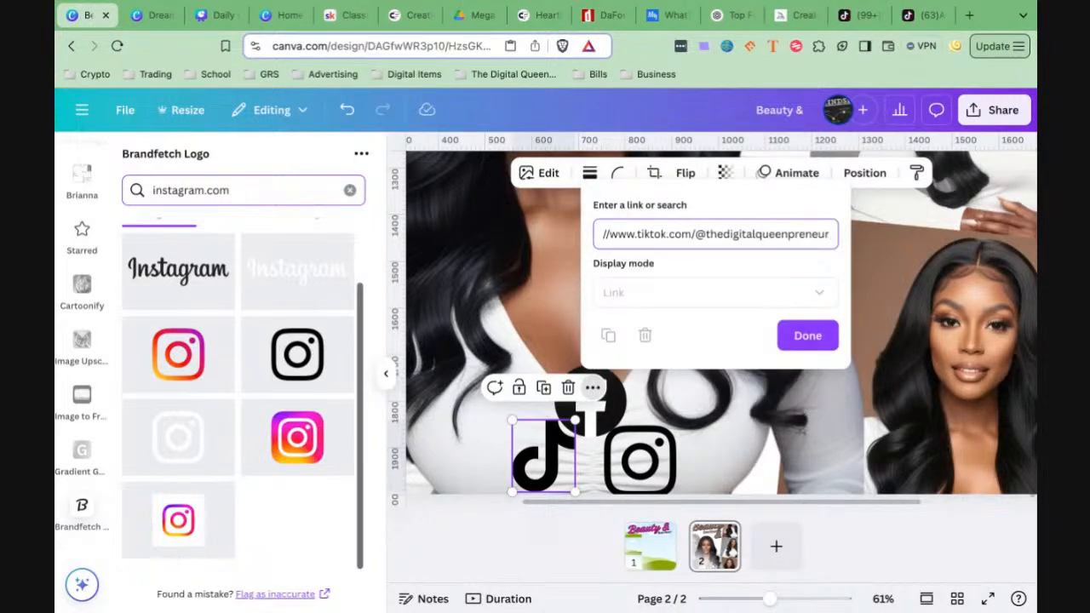
left_click(807, 339)
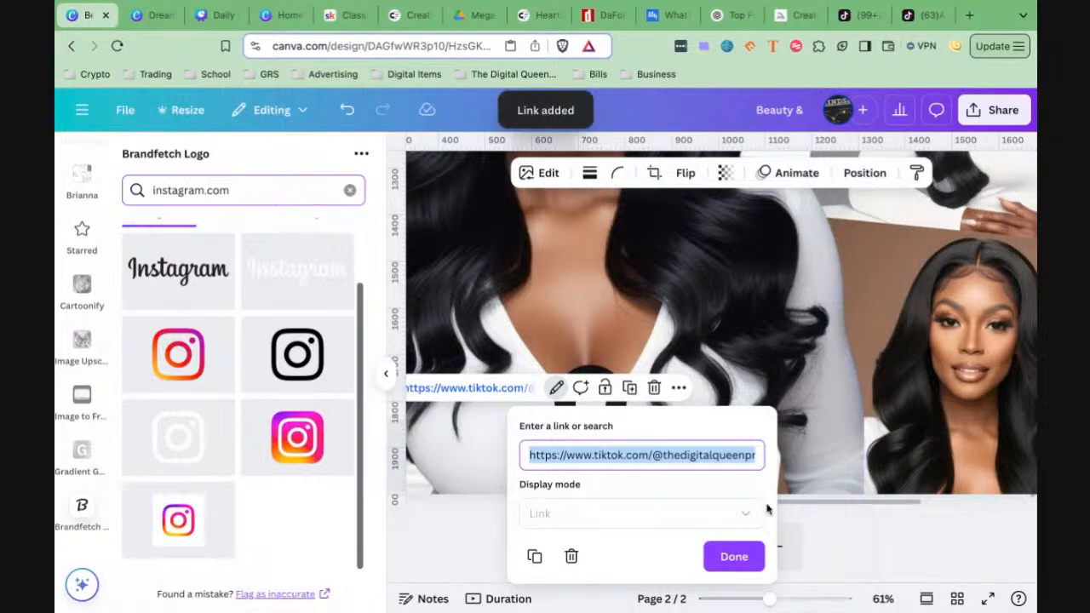
left_click(742, 555)
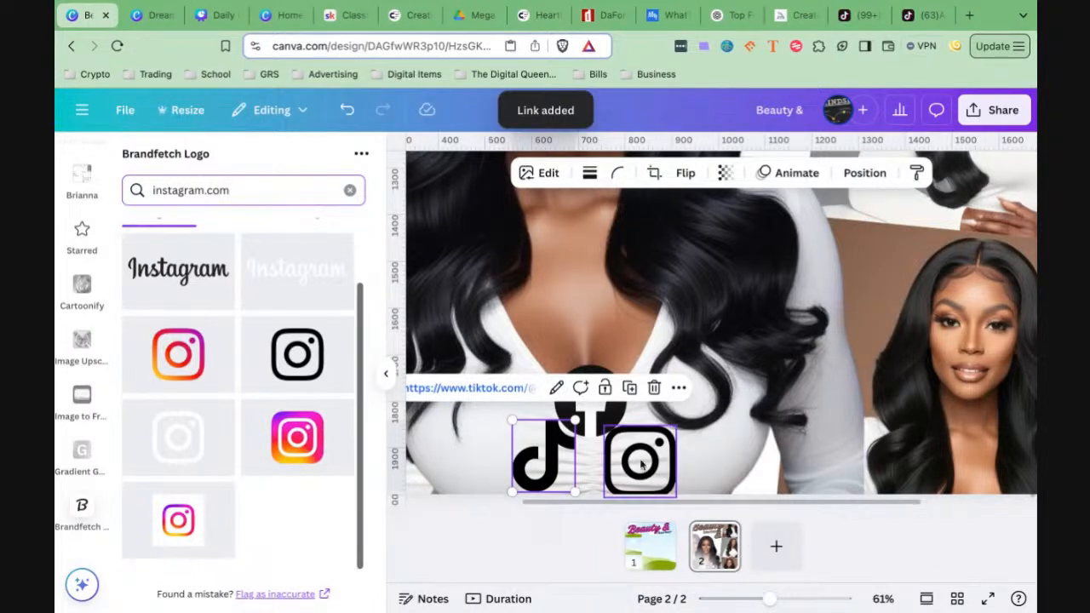
left_click(596, 423)
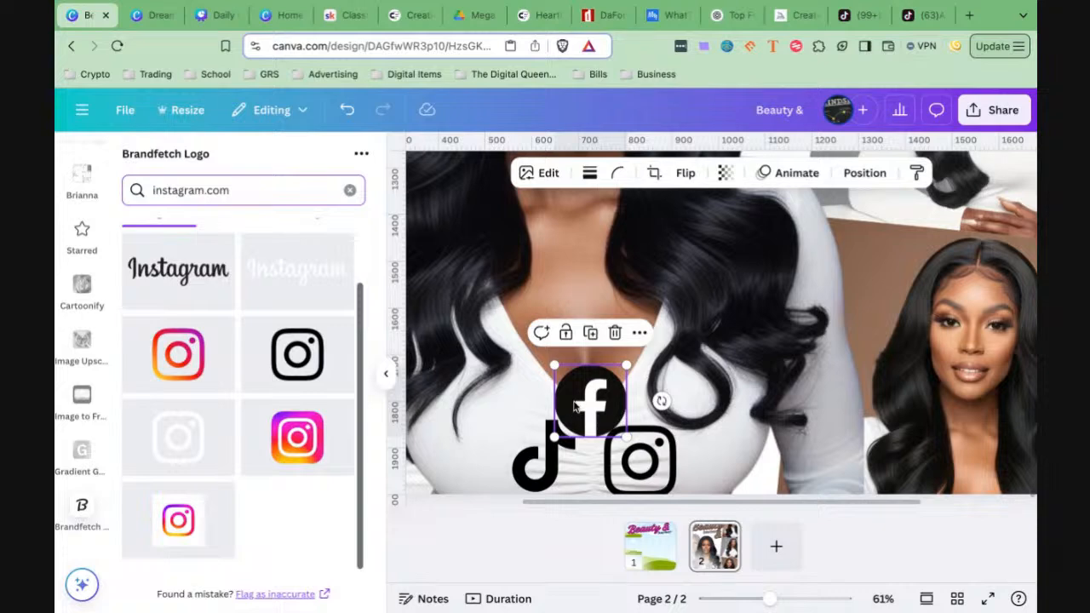
left_click(662, 457)
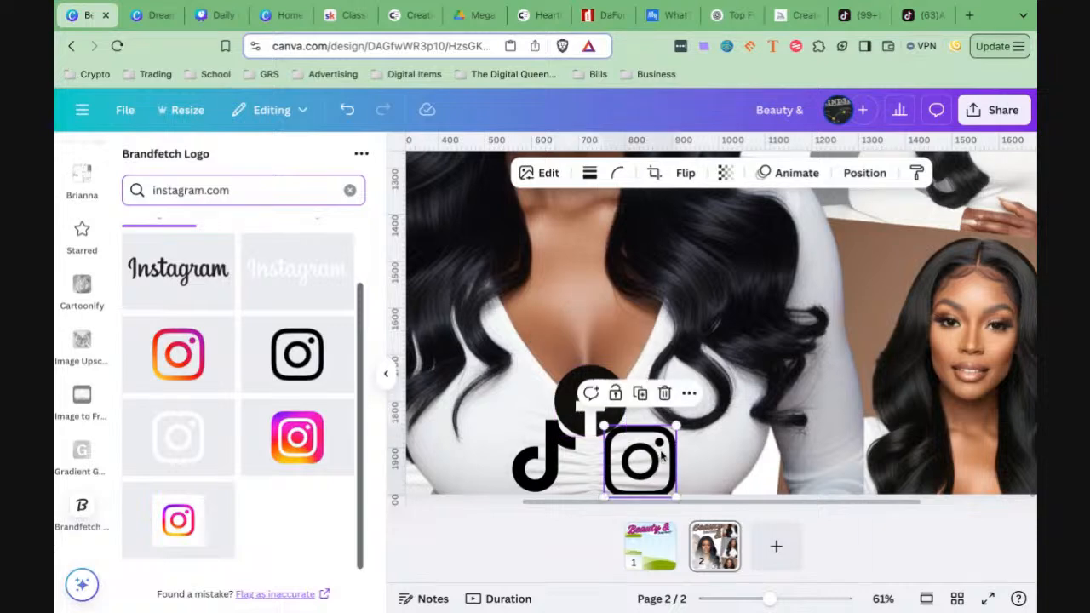
left_click(689, 393)
scroll(762, 273, "down", 4)
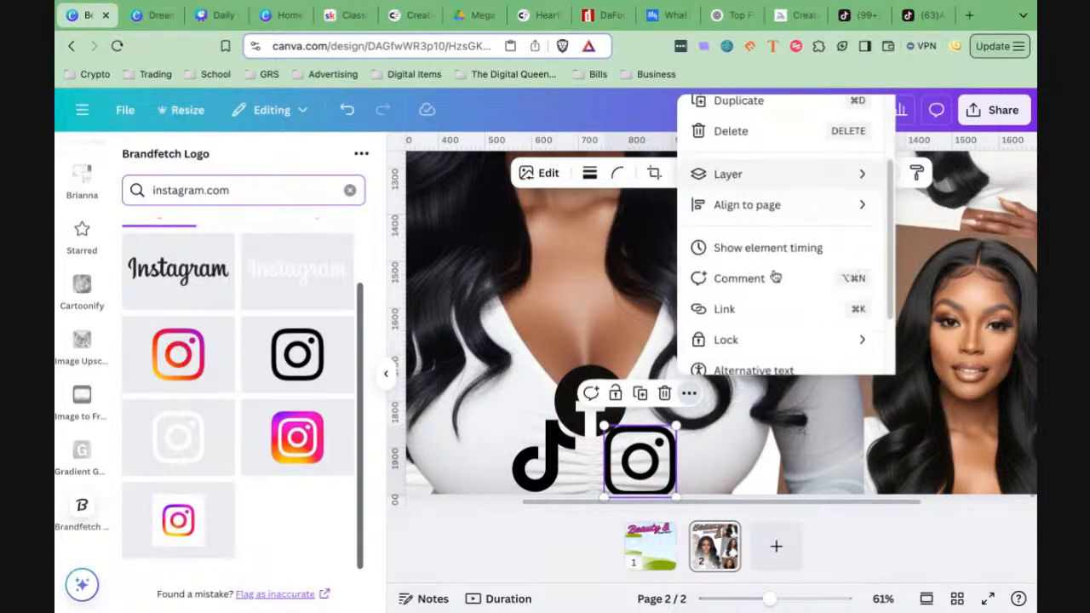
left_click(724, 219)
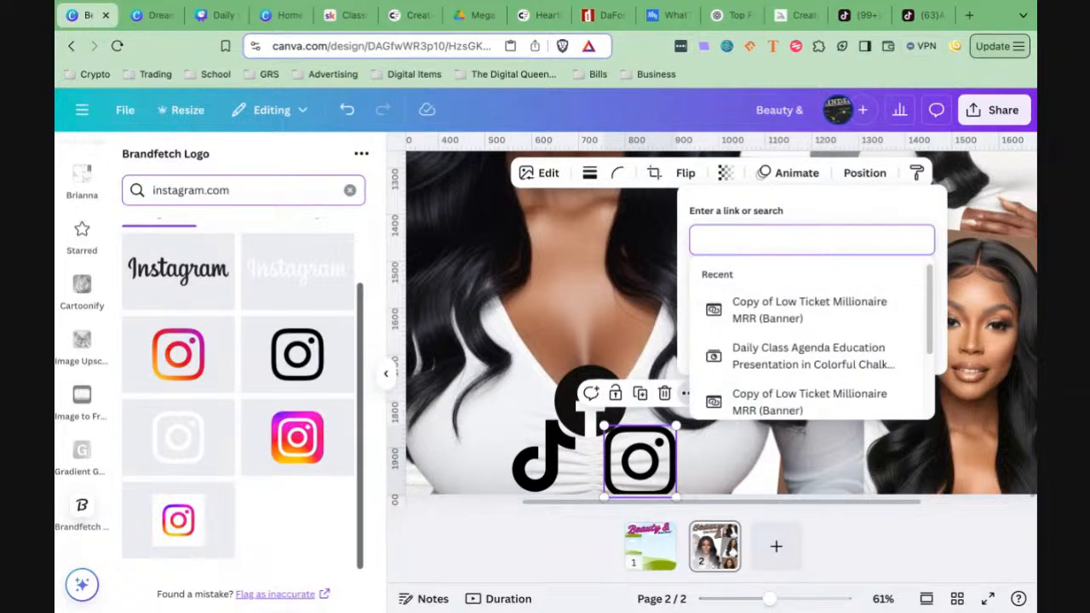
Check the TikTok logo's link by opening its target page, and close that page to return to the flyer
left_click(541, 482)
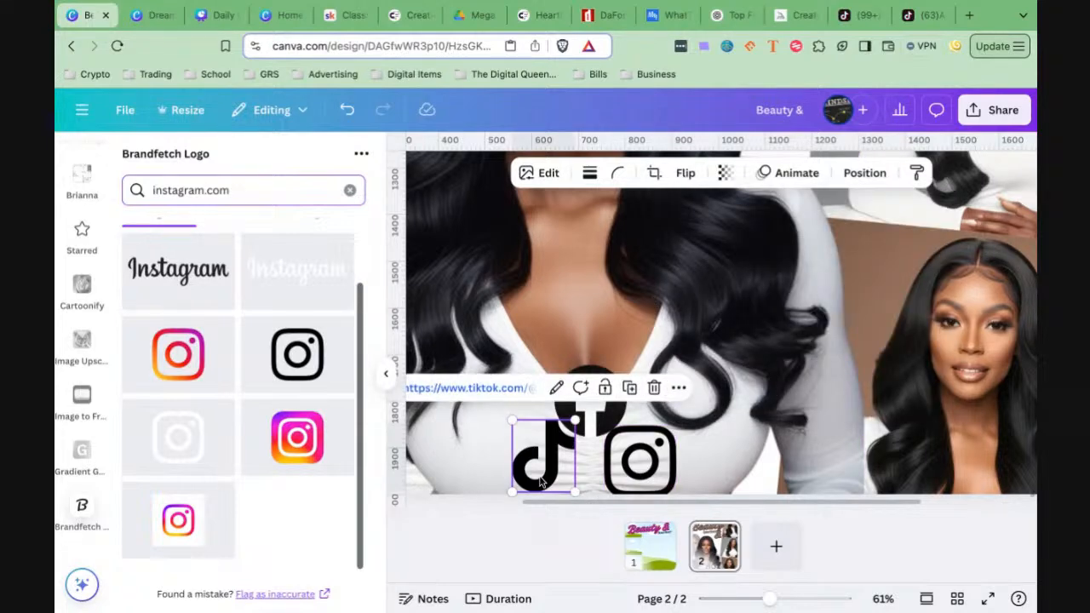
left_click(460, 394)
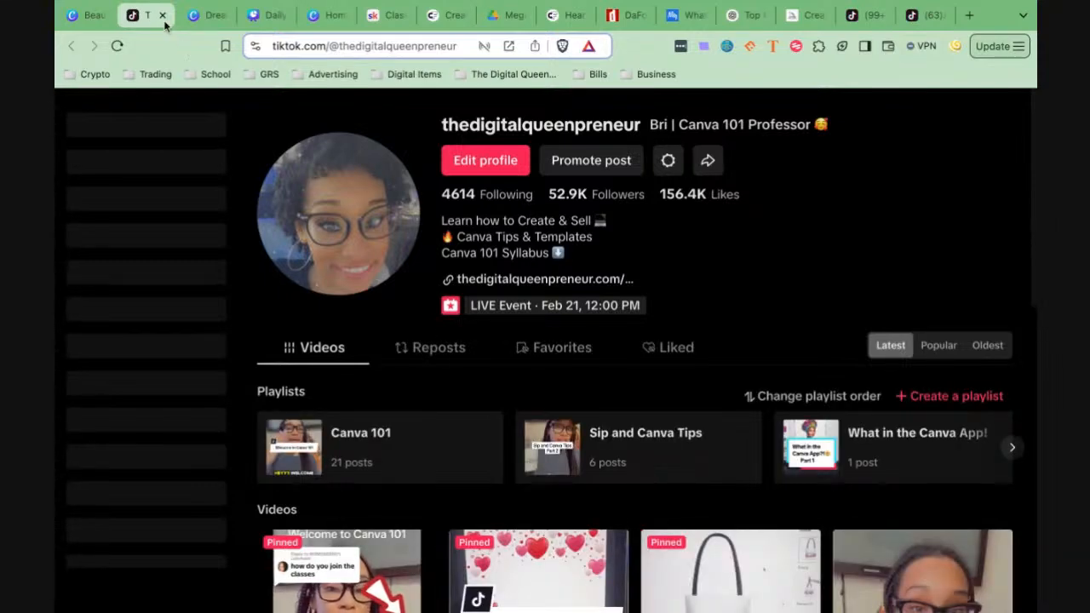
key("ctrl+w")
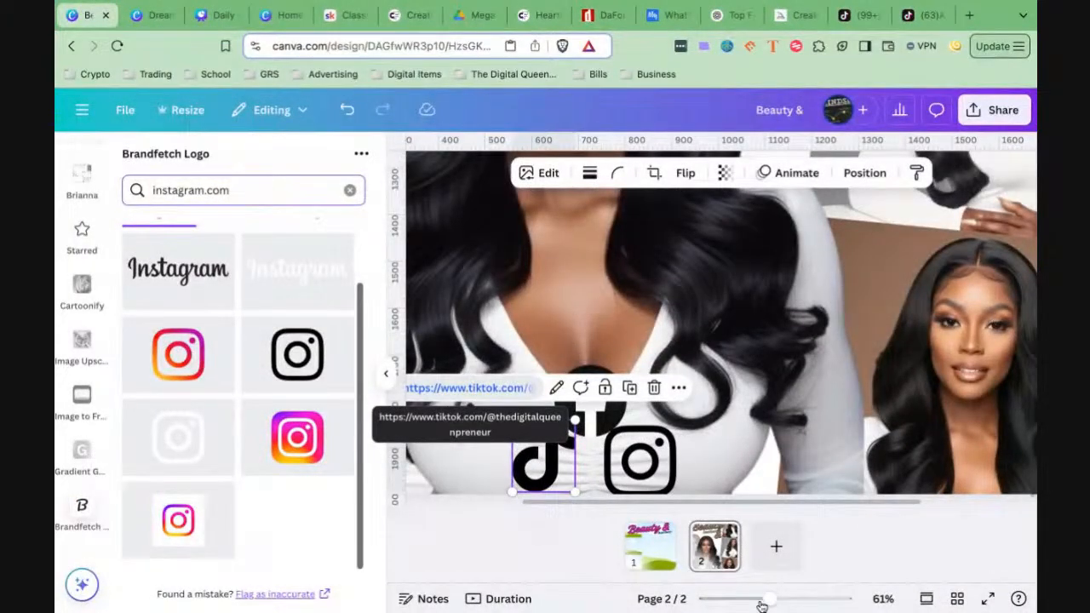
Create a public view link for the flyer design and copy it
mouse_move(767, 599)
left_mouse_down()
mouse_move(748, 601)
mouse_move(761, 606)
left_mouse_up()
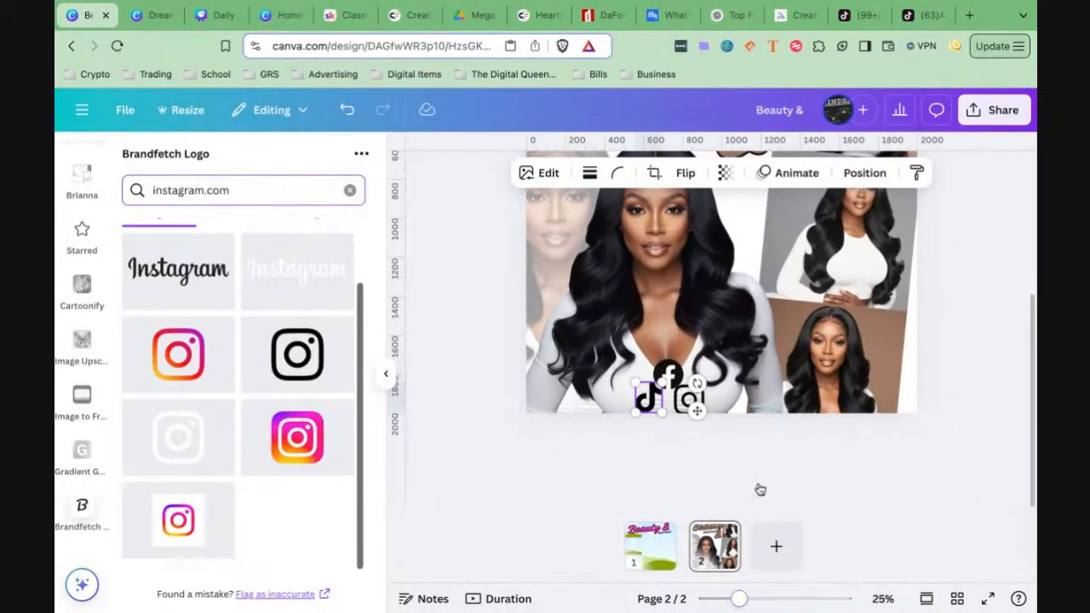
scroll(757, 477, "up", 1)
left_click(951, 414)
scroll(952, 415, "up", 3)
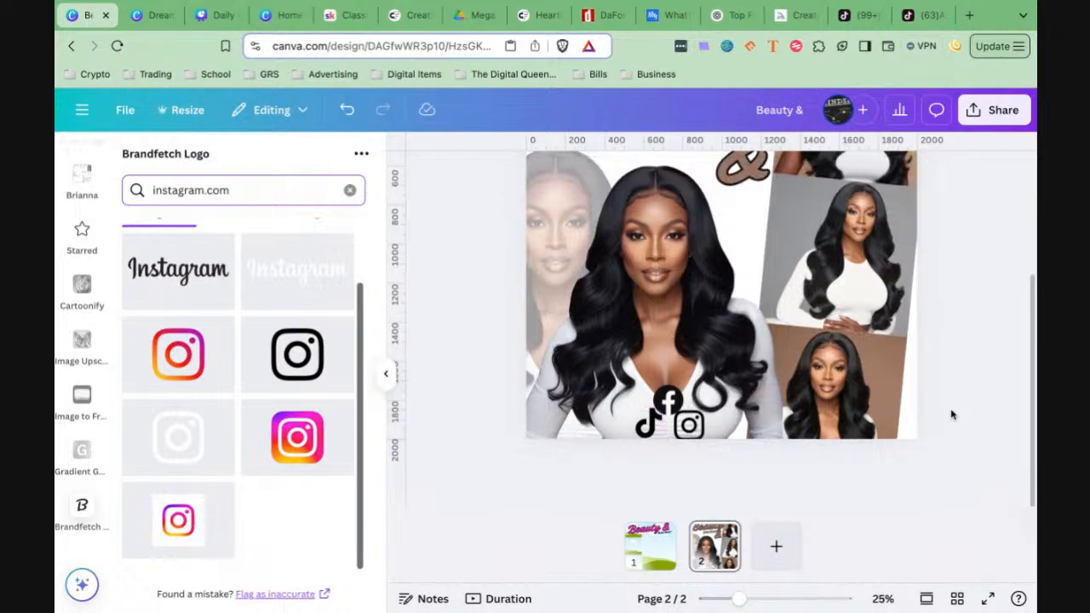
scroll(952, 415, "up", 1)
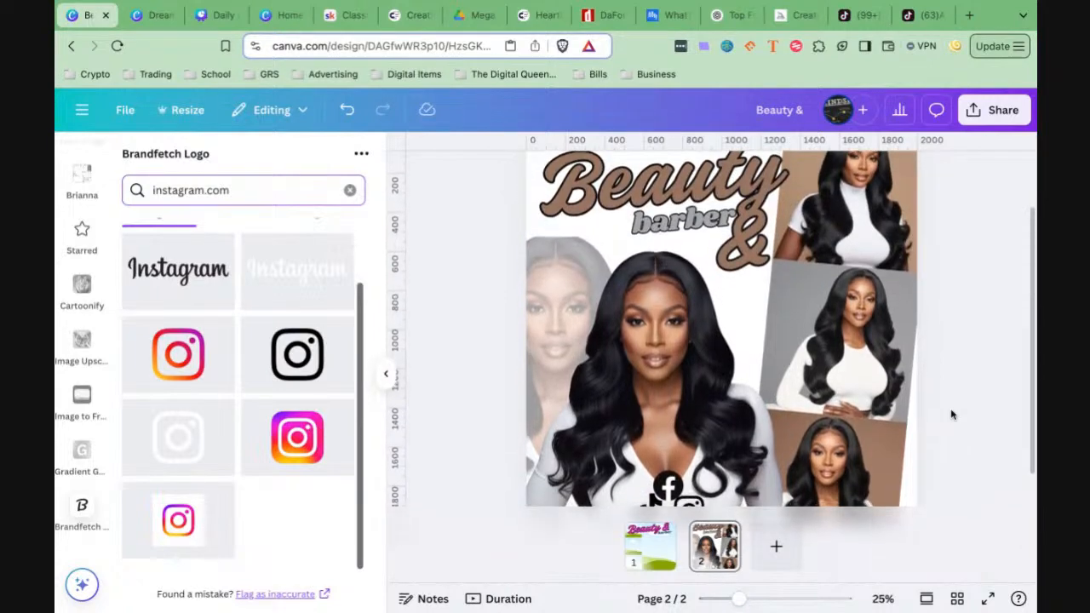
scroll(952, 415, "down", 1)
scroll(952, 414, "down", 1)
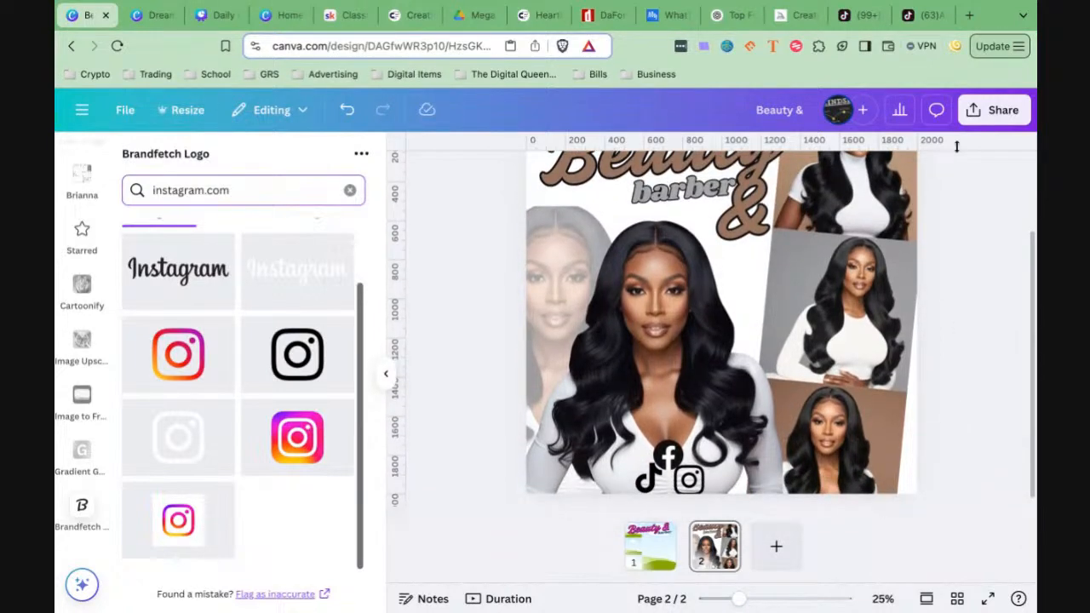
left_click(988, 118)
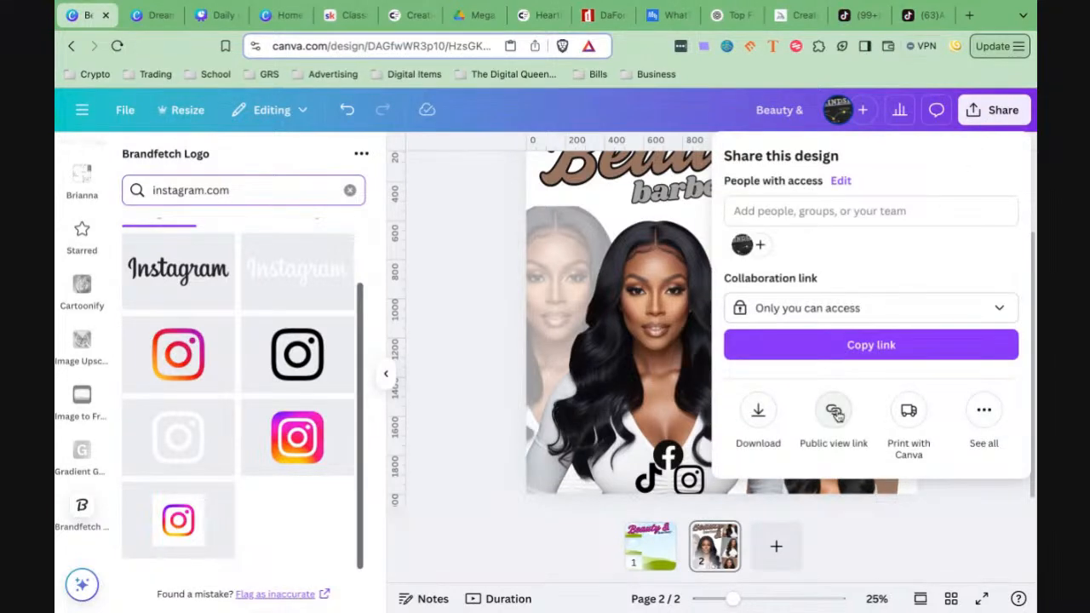
left_click(833, 411)
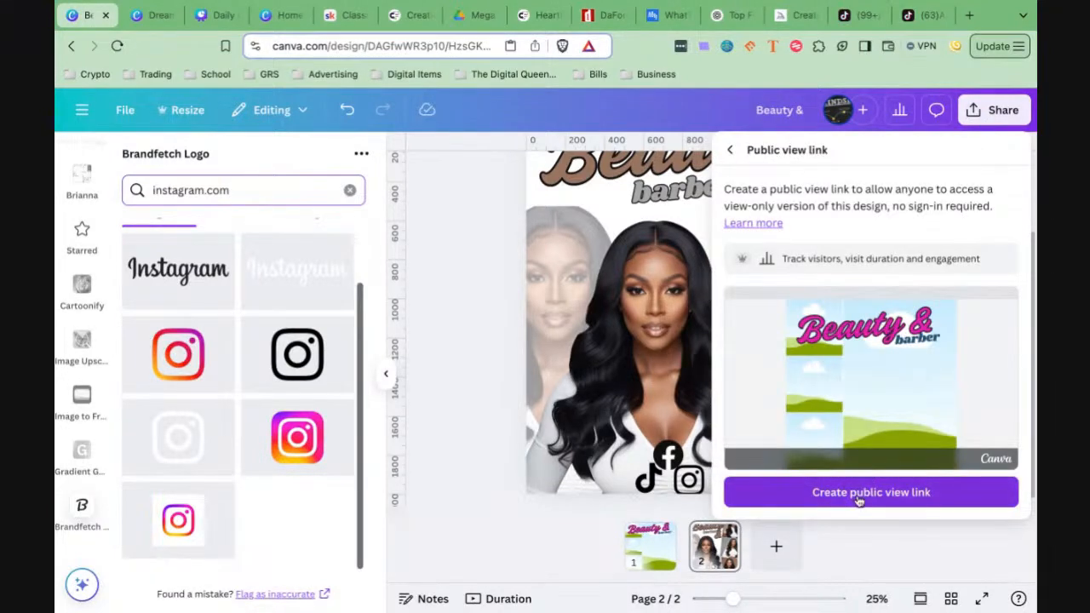
left_click(859, 499)
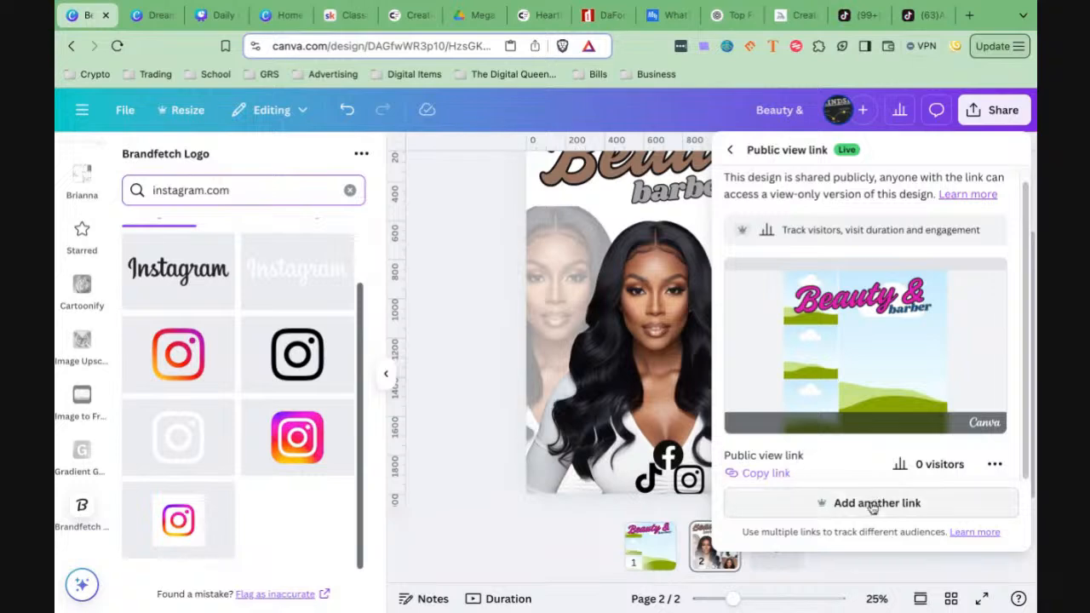
left_click(765, 473)
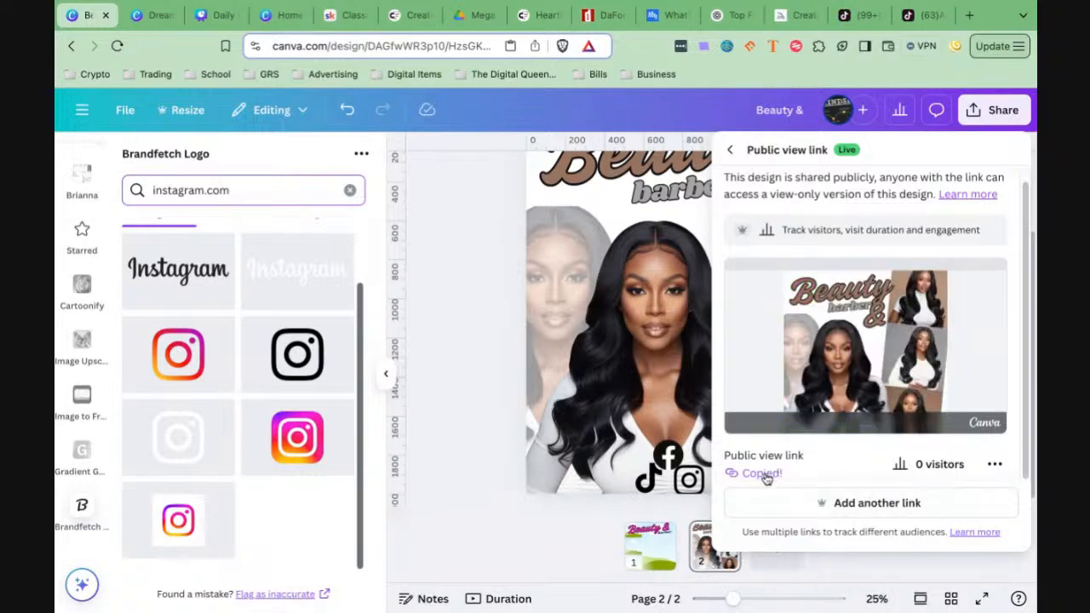
Open the copied public view link in a new browser tab and test the TikTok logo's link on page 2
left_click(969, 15)
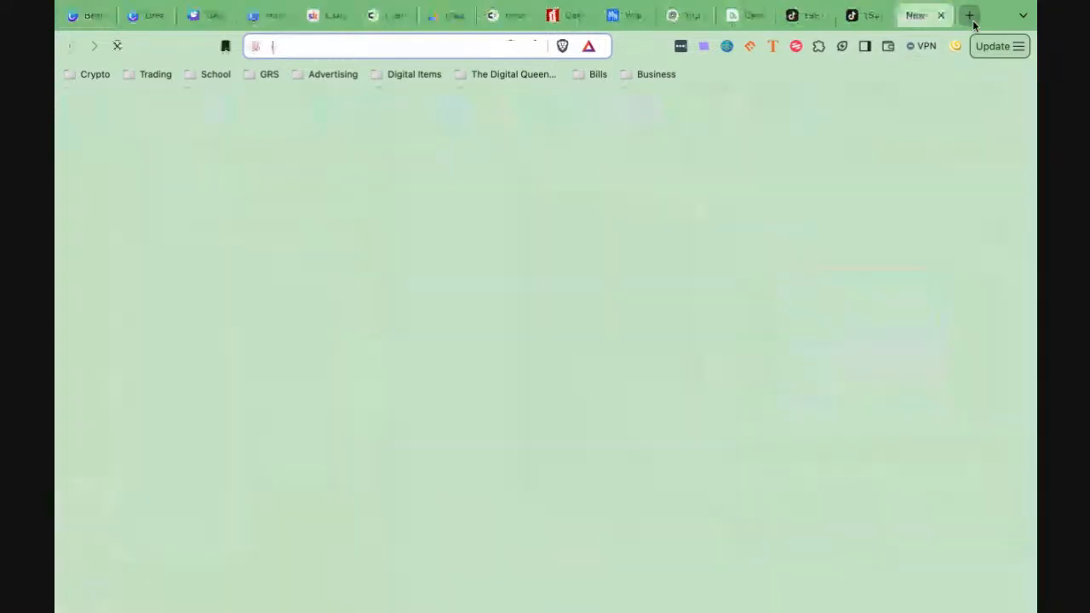
key("ctrl+v")
key("Return")
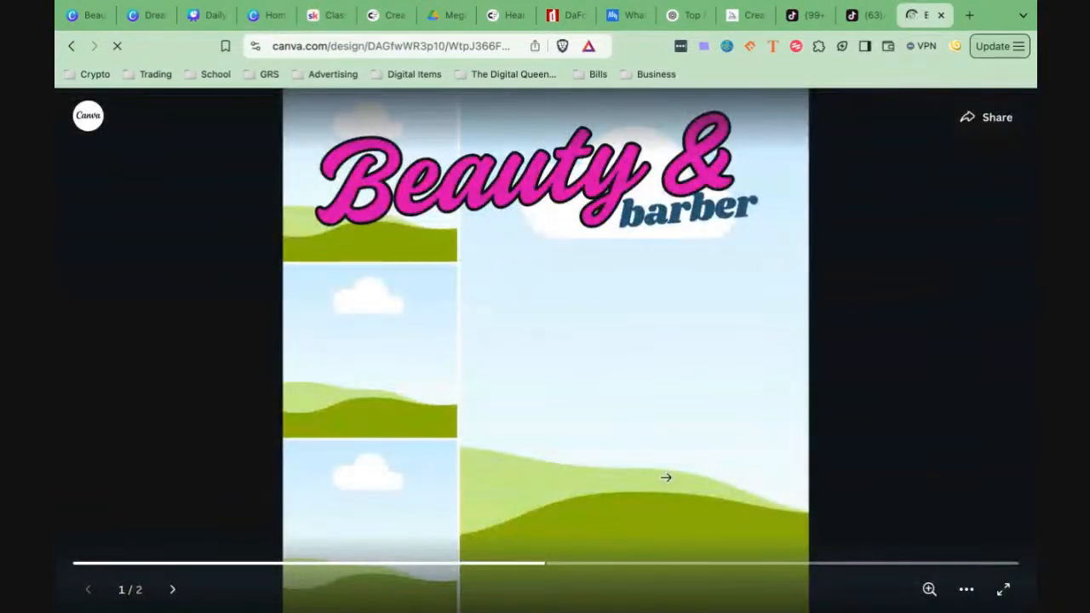
left_click(172, 591)
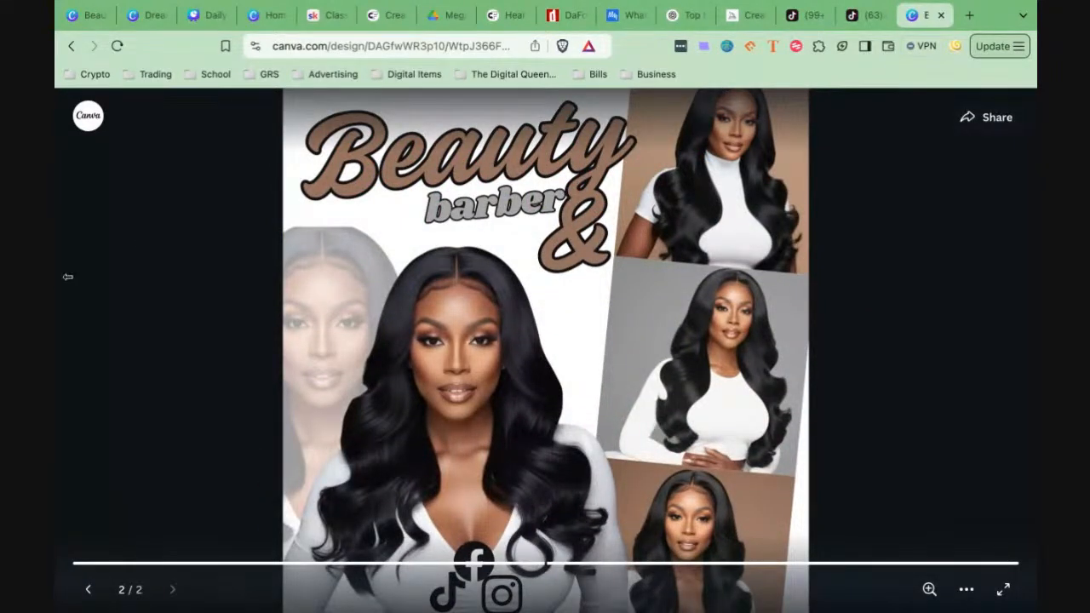
left_click(449, 600)
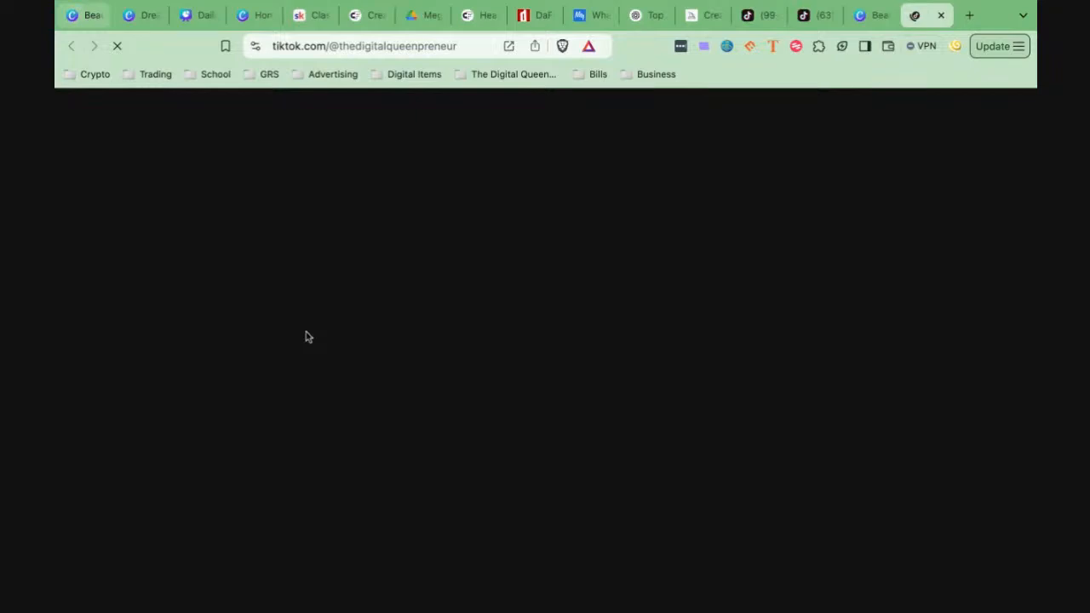
left_click(83, 16)
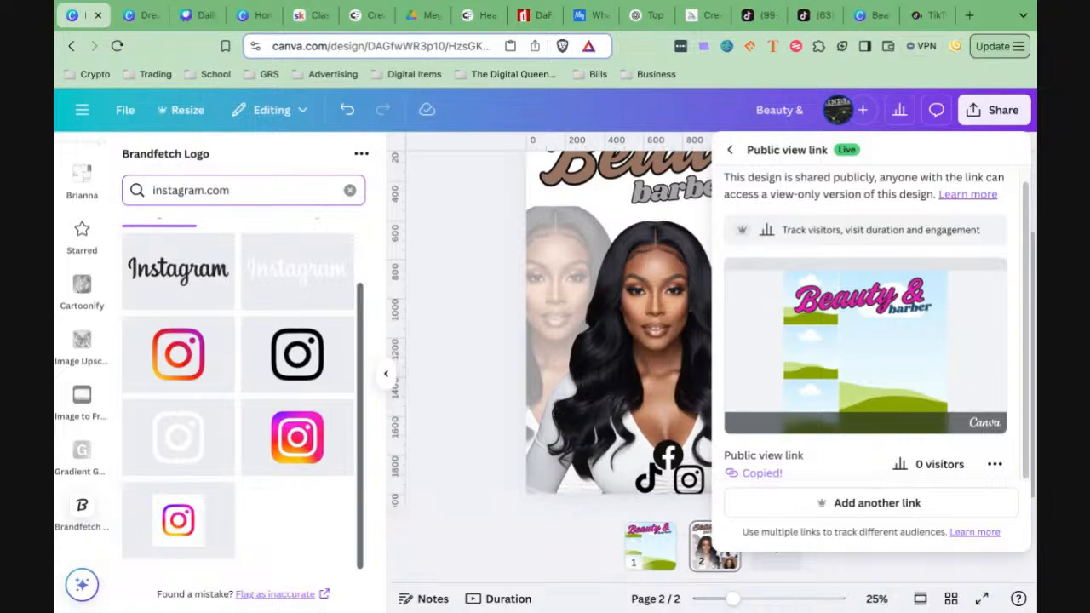
key("Escape")
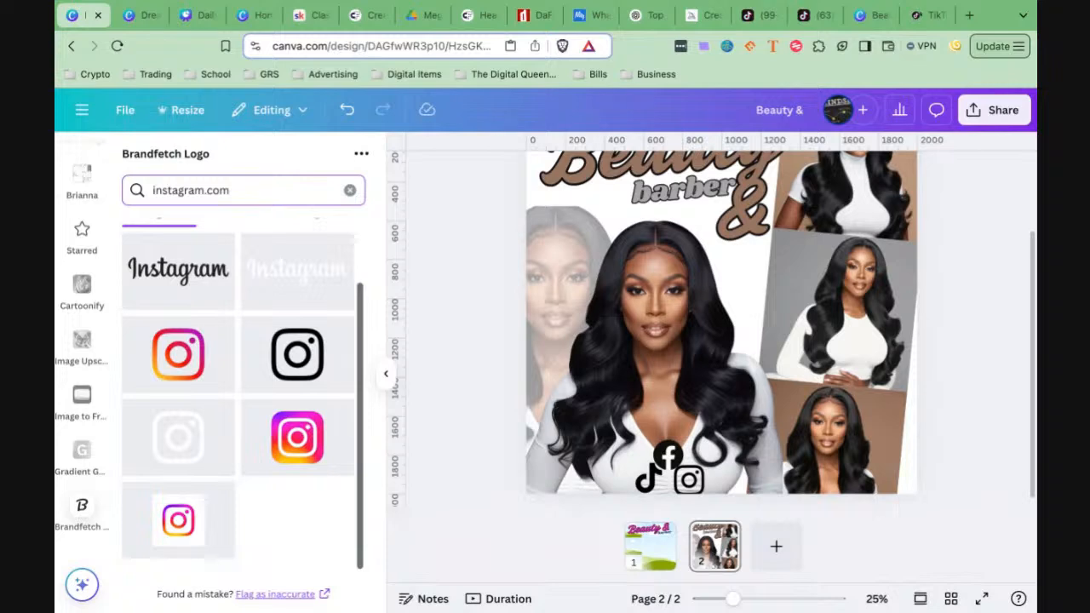
Switch to the DQ Canva Academy classroom on Skool and look through the Start Here course's navigation, Welcome and module-choice lessons
left_click(296, 15)
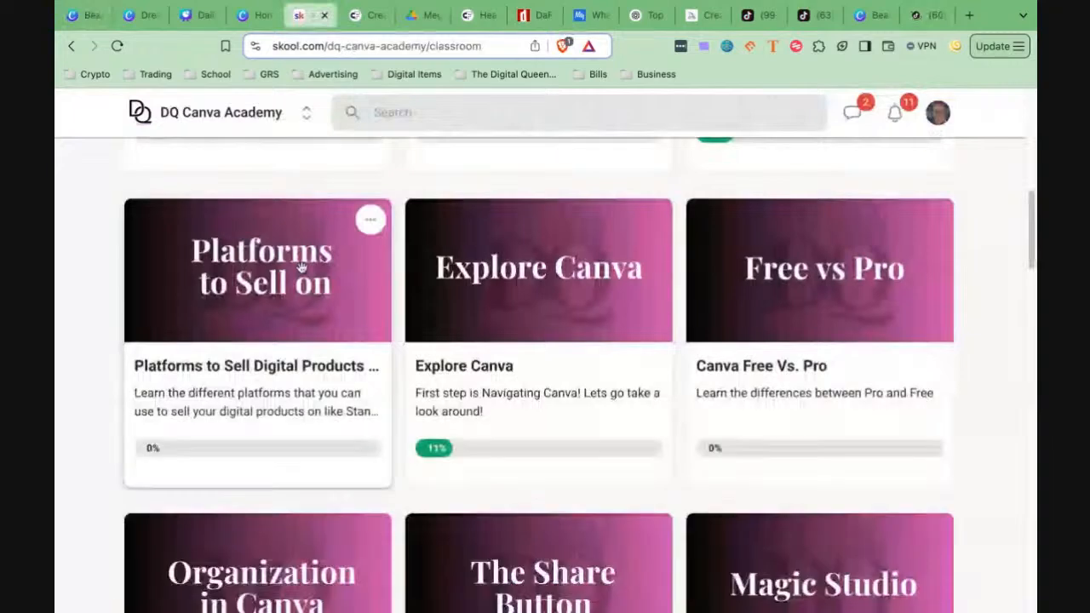
scroll(300, 256, "up", 5)
scroll(300, 272, "up", 1)
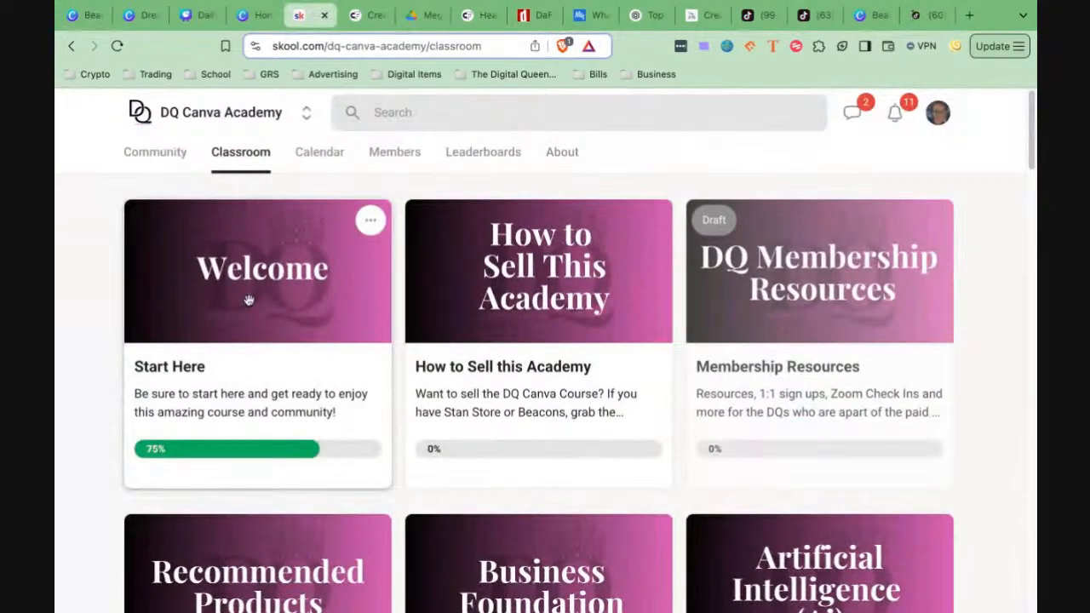
left_click(249, 300)
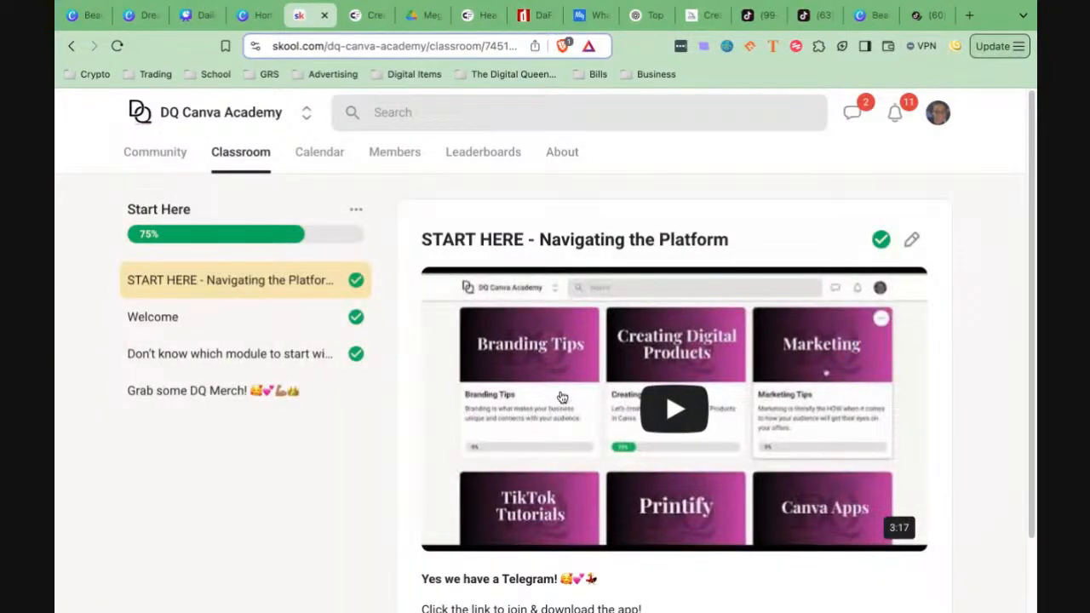
left_click(142, 319)
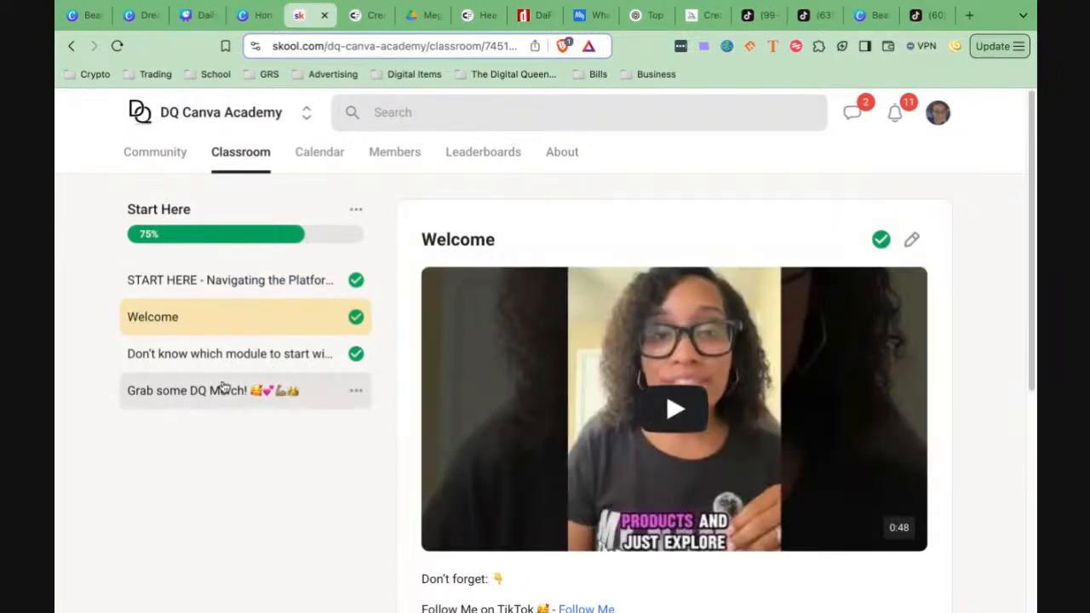
left_click(171, 364)
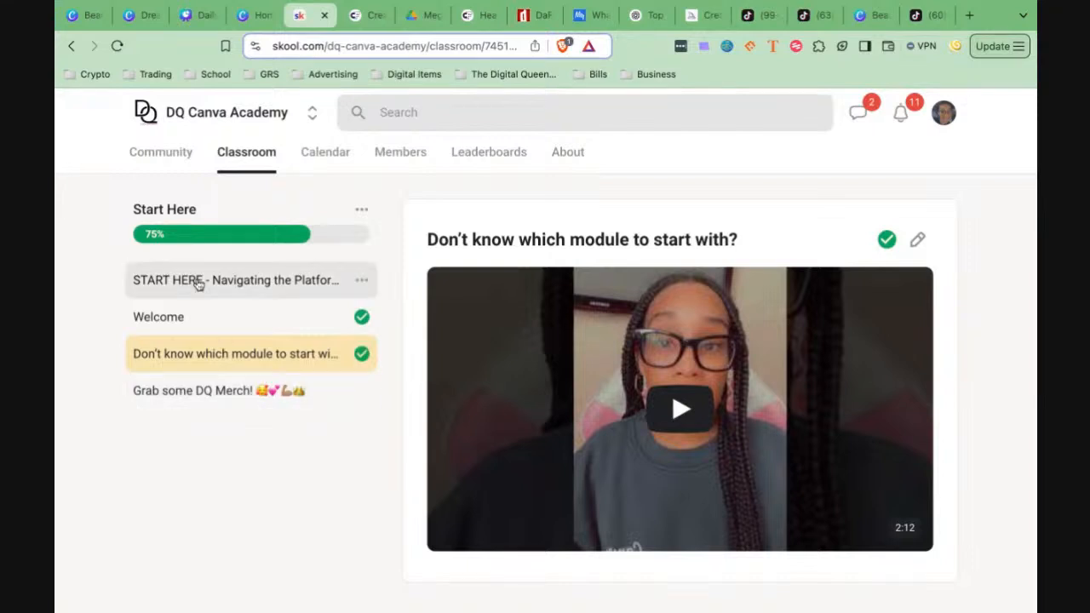
Glance at the academy's Community page and browse the full Classroom course overview, from Start Here through Freebies and Live Class Replays
left_click(244, 153)
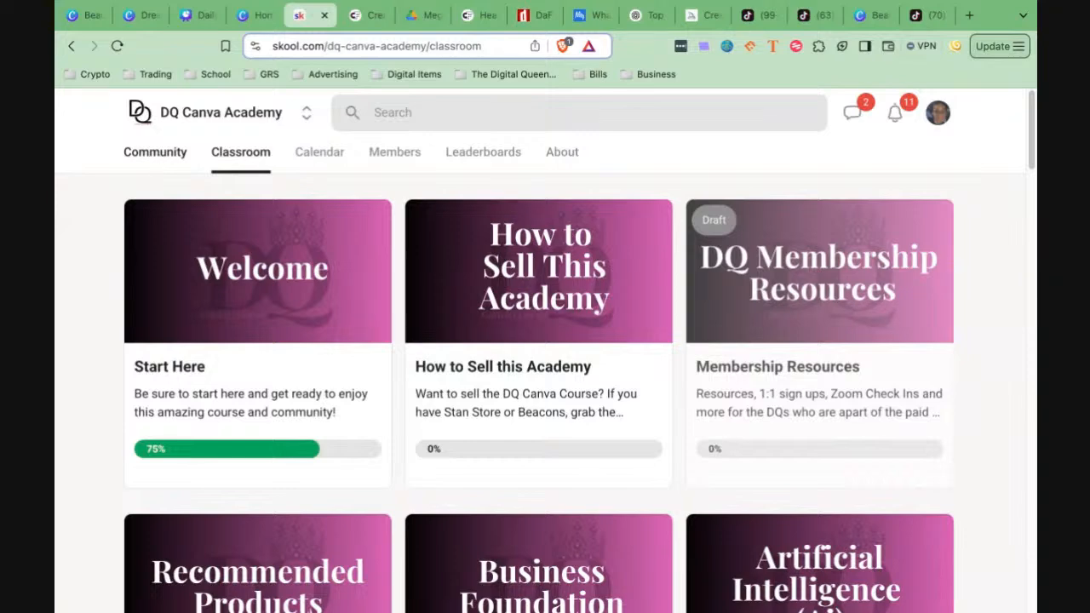
left_click(162, 152)
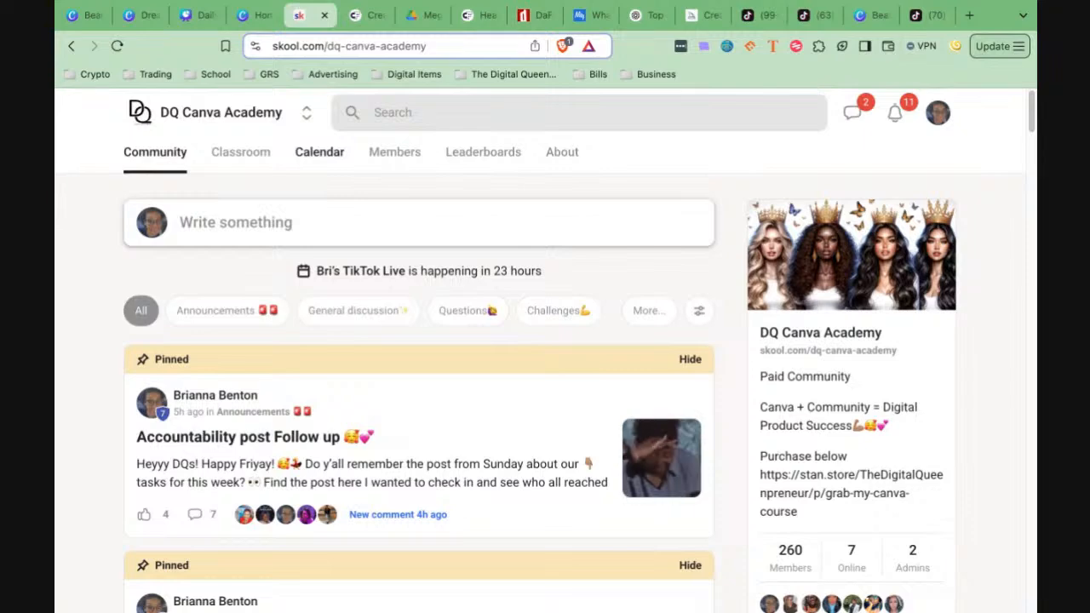
left_click(240, 163)
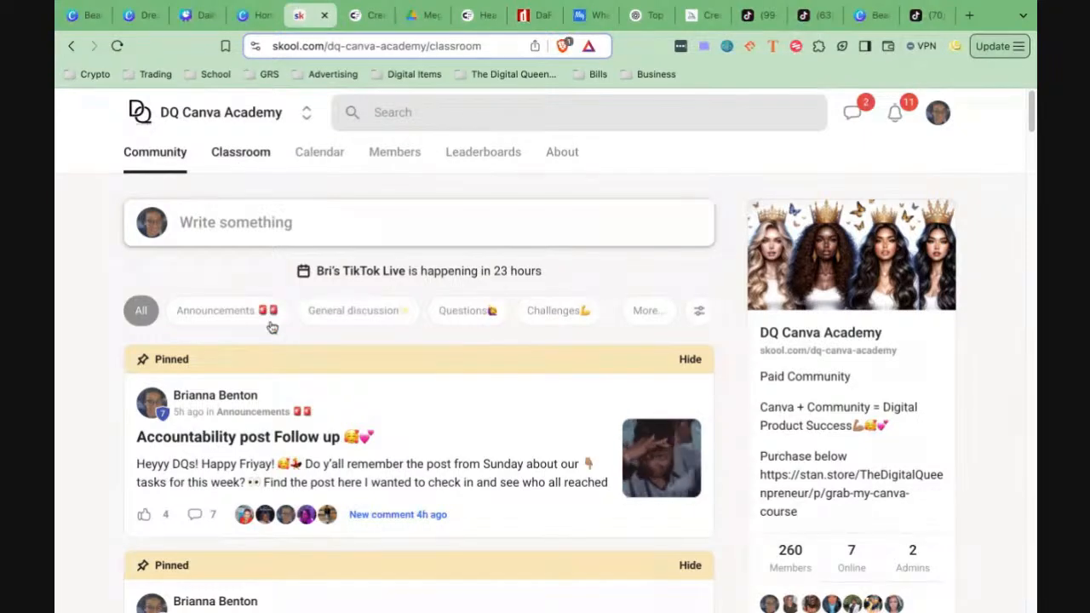
scroll(368, 320, "down", 5)
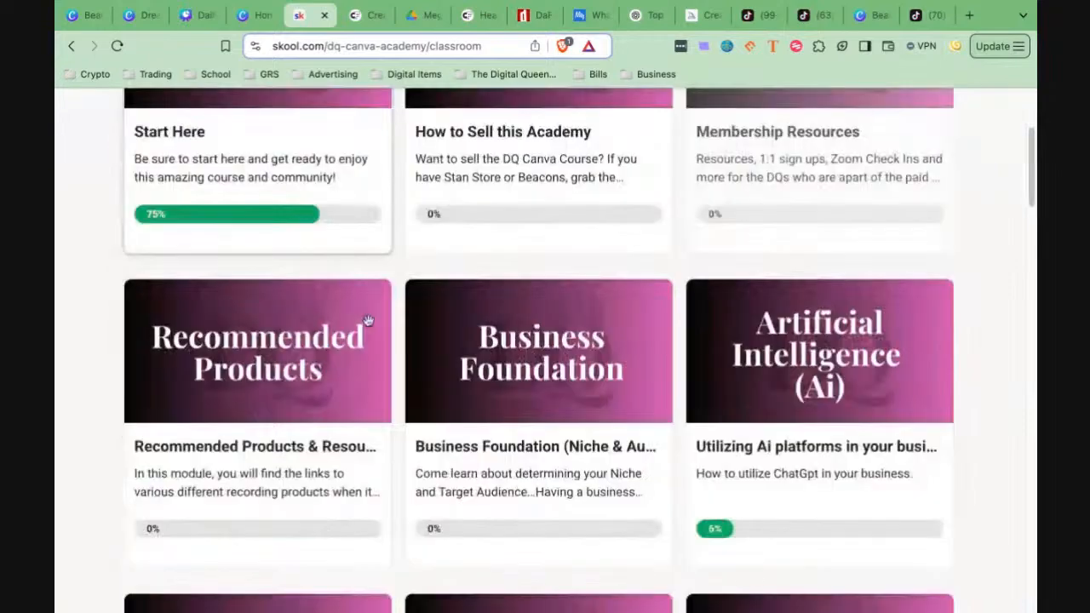
scroll(368, 320, "down", 15)
scroll(369, 319, "up", 4)
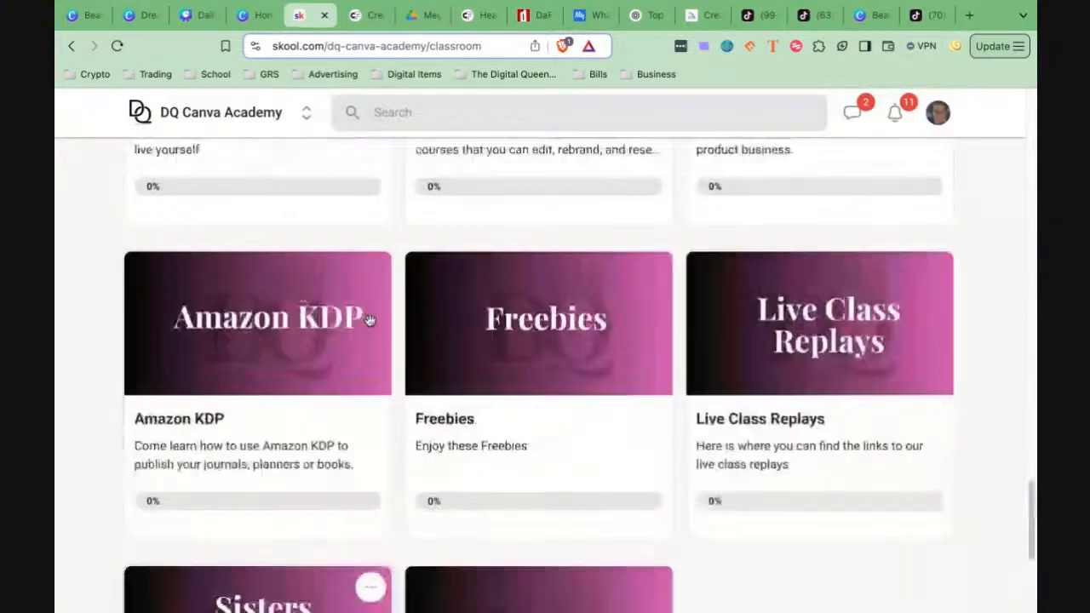
scroll(369, 319, "up", 2)
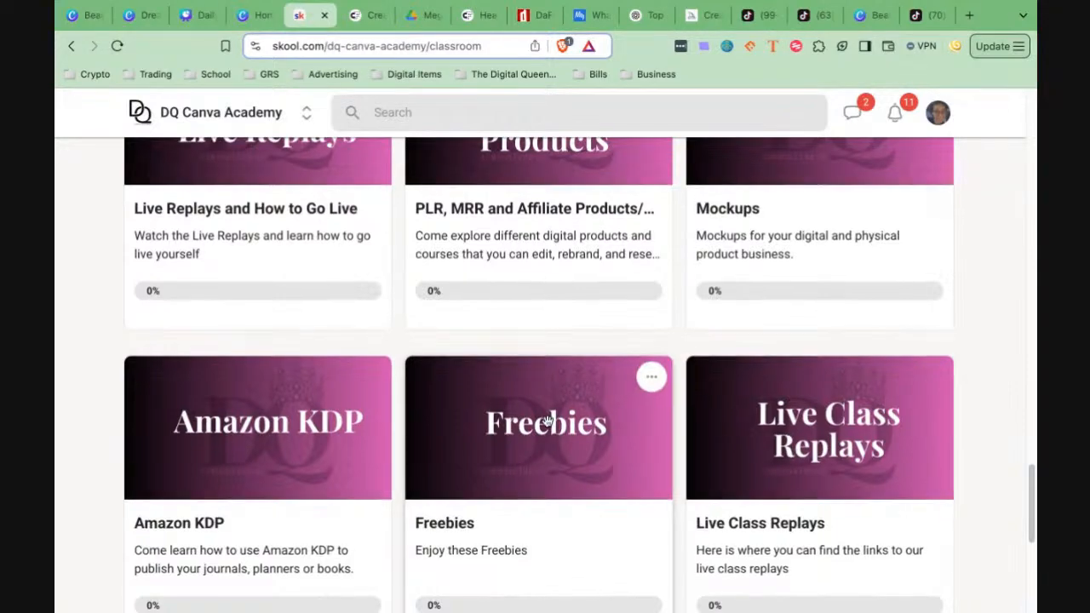
scroll(547, 421, "up", 5)
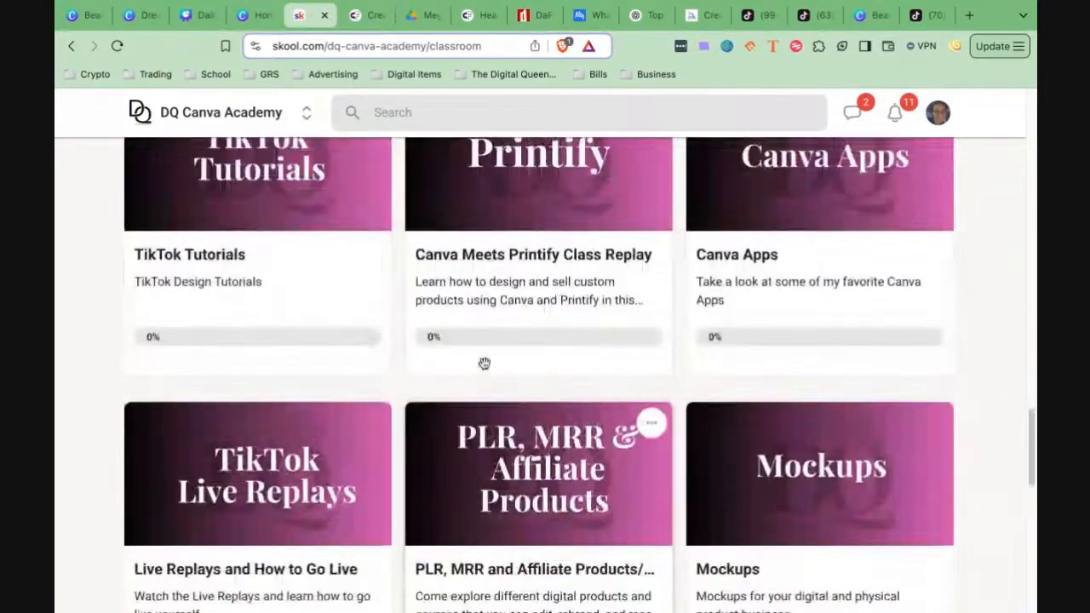
scroll(484, 363, "up", 15)
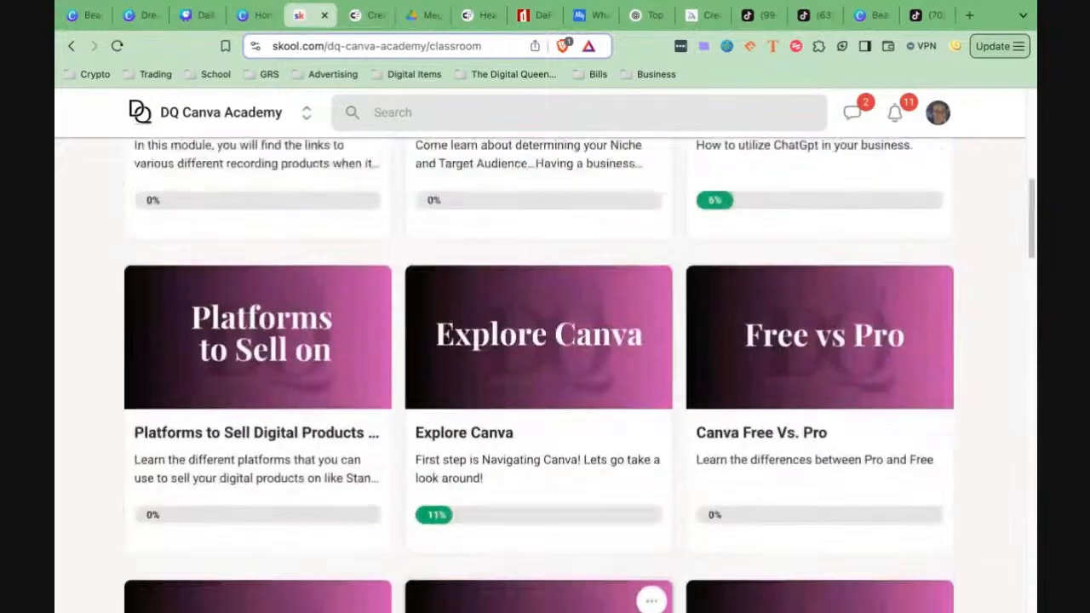
scroll(538, 384, "up", 7)
scroll(538, 383, "up", 1)
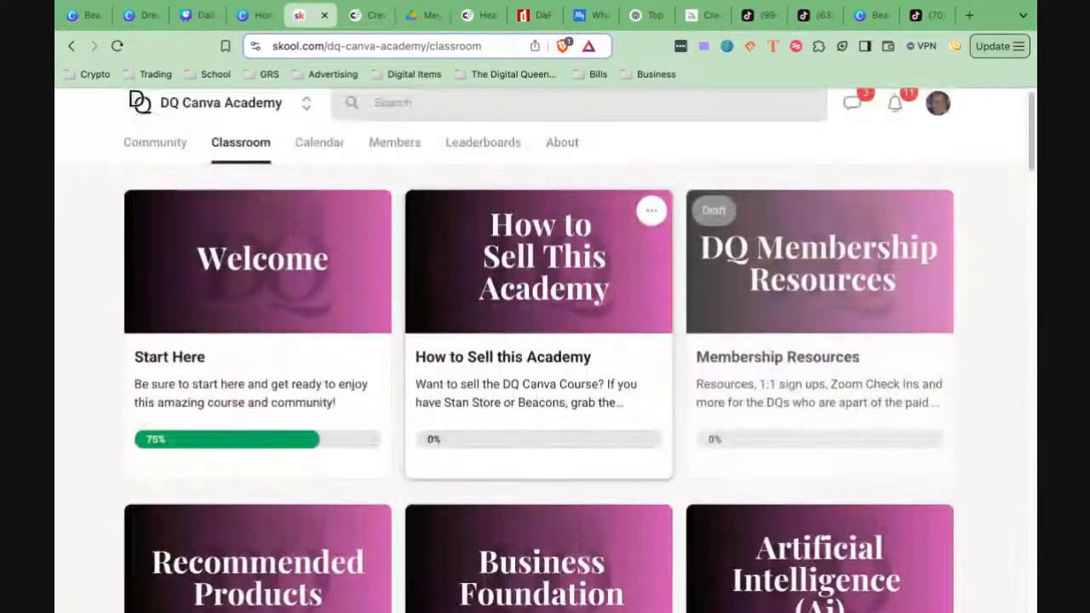
scroll(153, 161, "up", 1)
Open the DQ Canva Academy community feed and look over its pinned posts
left_click(155, 159)
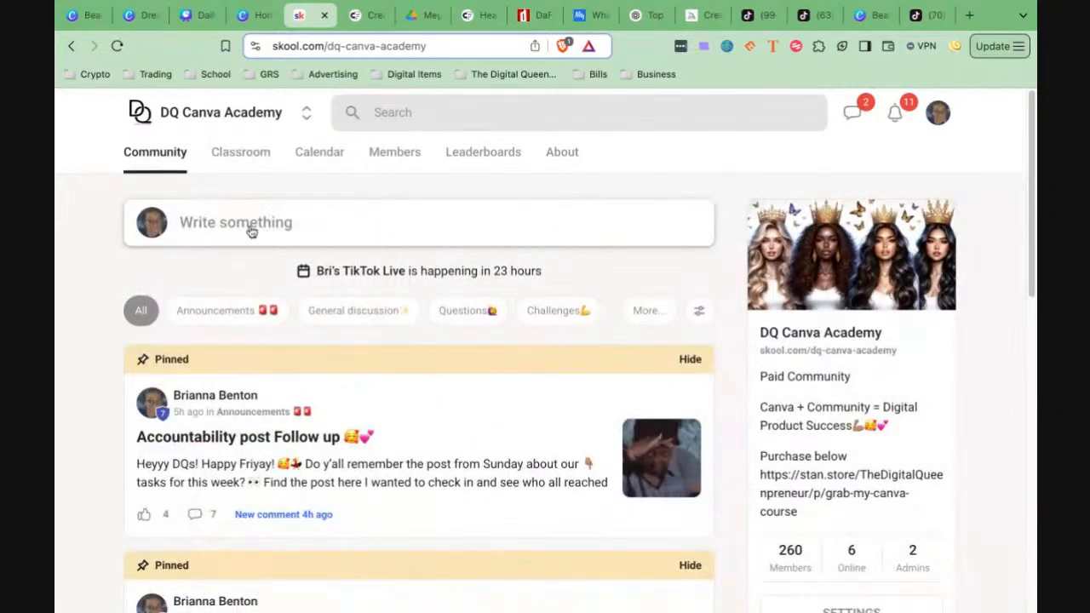
scroll(243, 423, "down", 1)
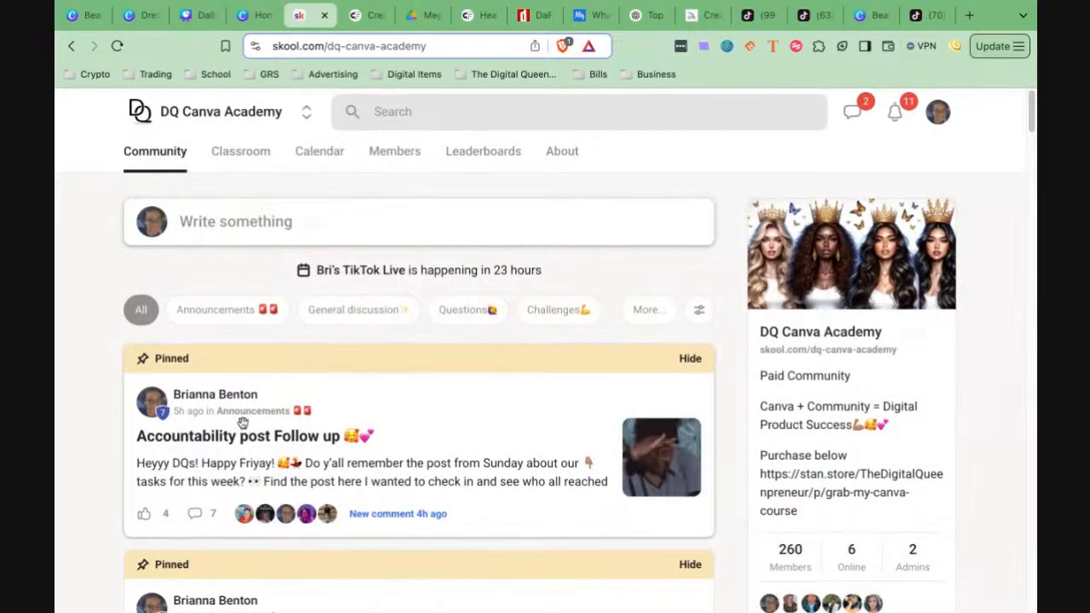
scroll(244, 424, "down", 1)
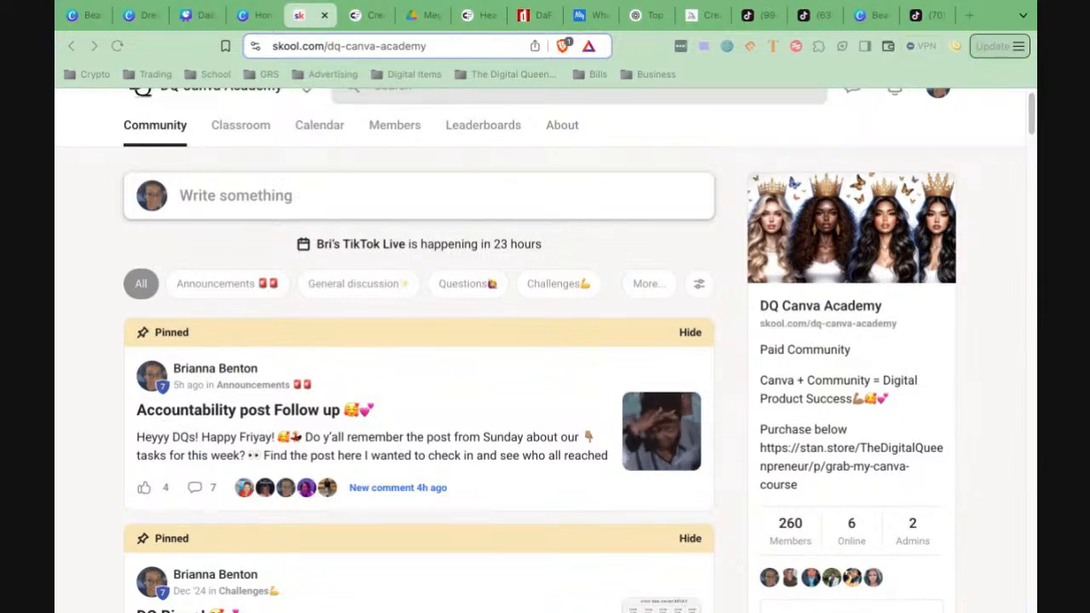
Switch from Skool to the Canva design that is open in another browser tab
left_click(196, 16)
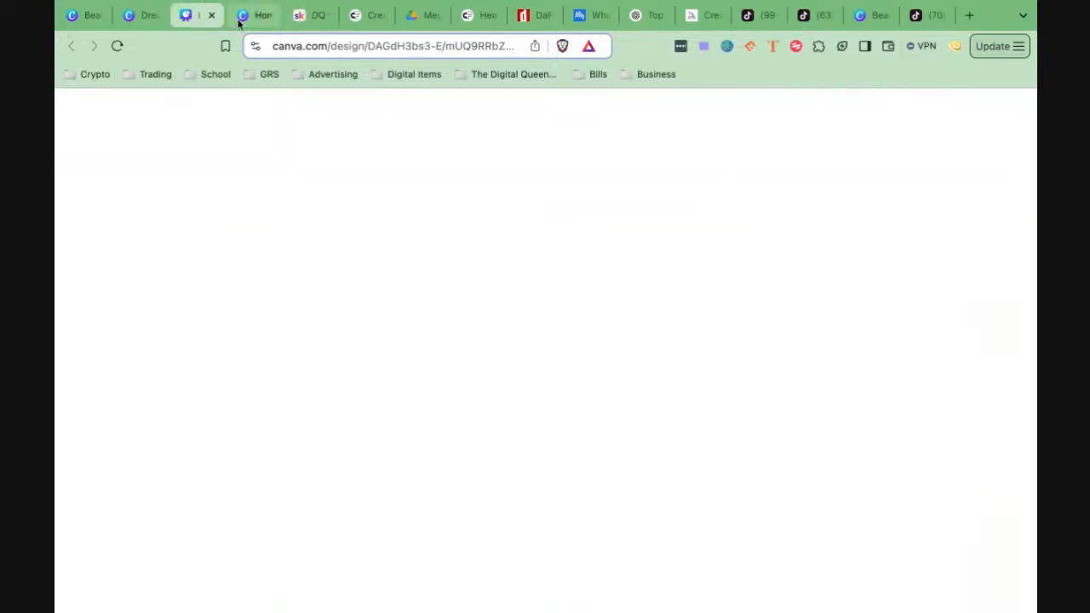